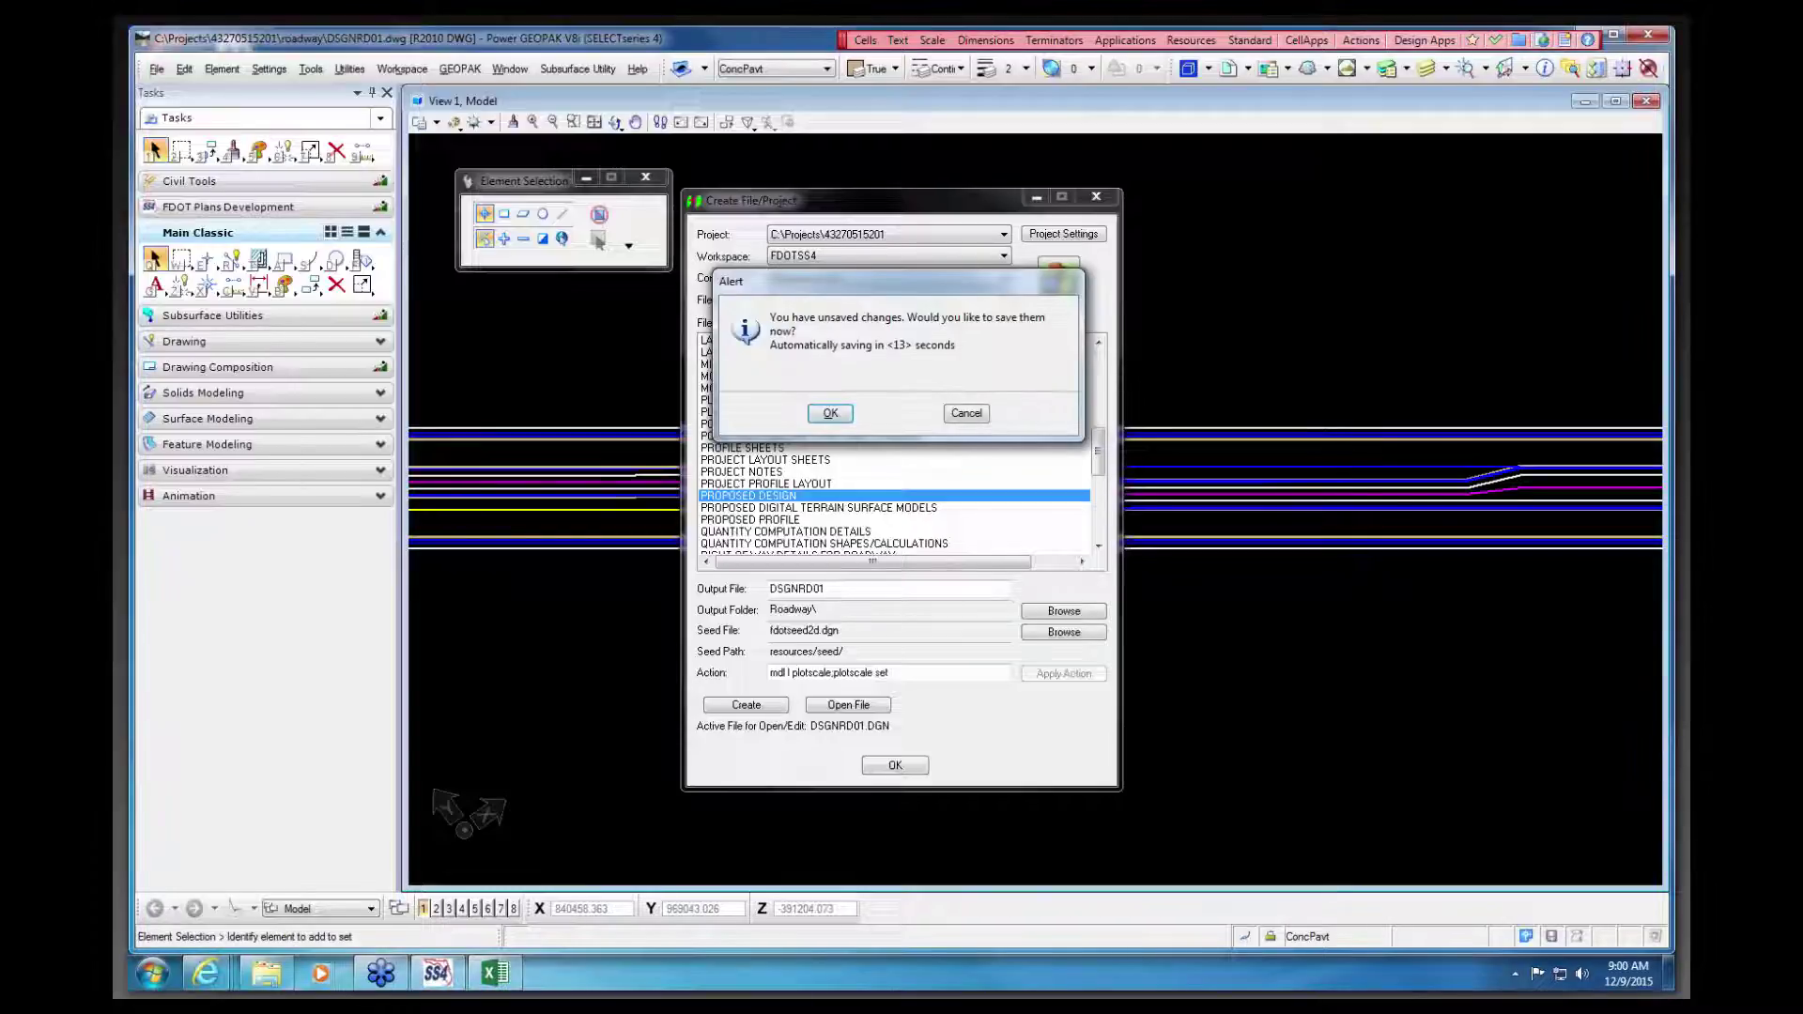
# Step: Accept saving the unsaved changes and close the Create File/Project window
pyautogui.click(830, 413)
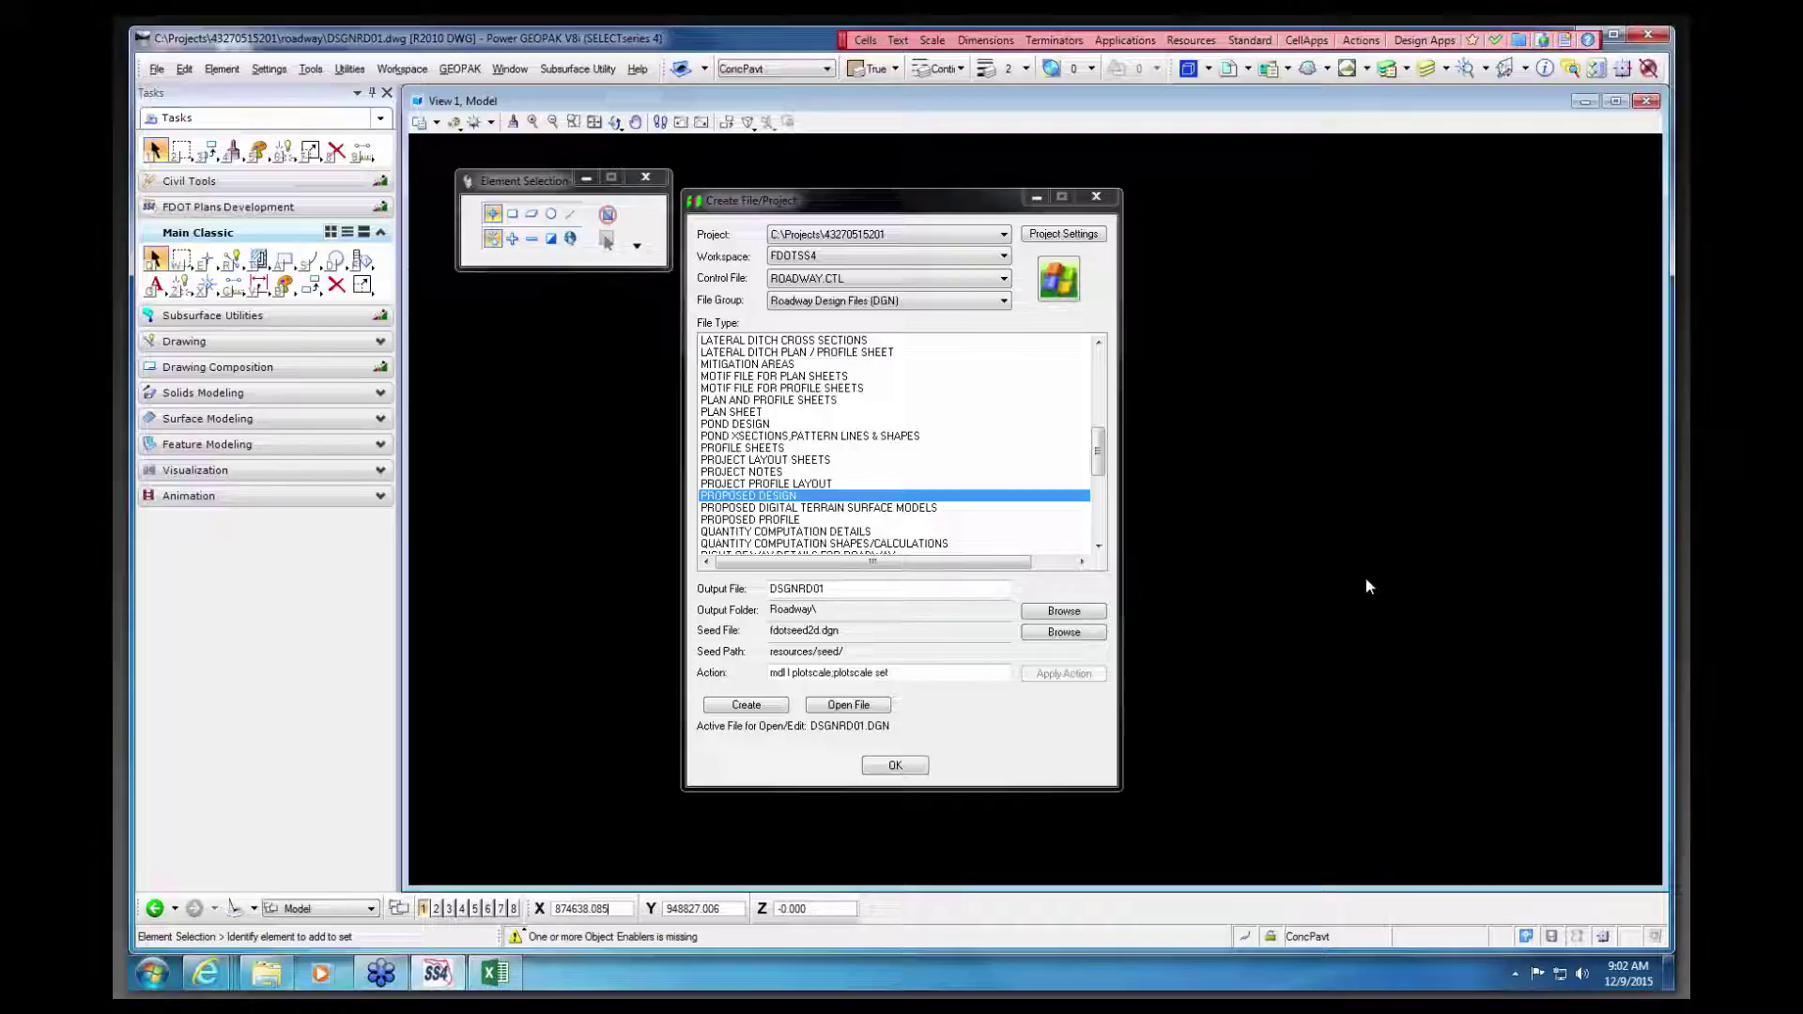
pyautogui.moveTo(918, 198); pyautogui.dragTo(967, 176)
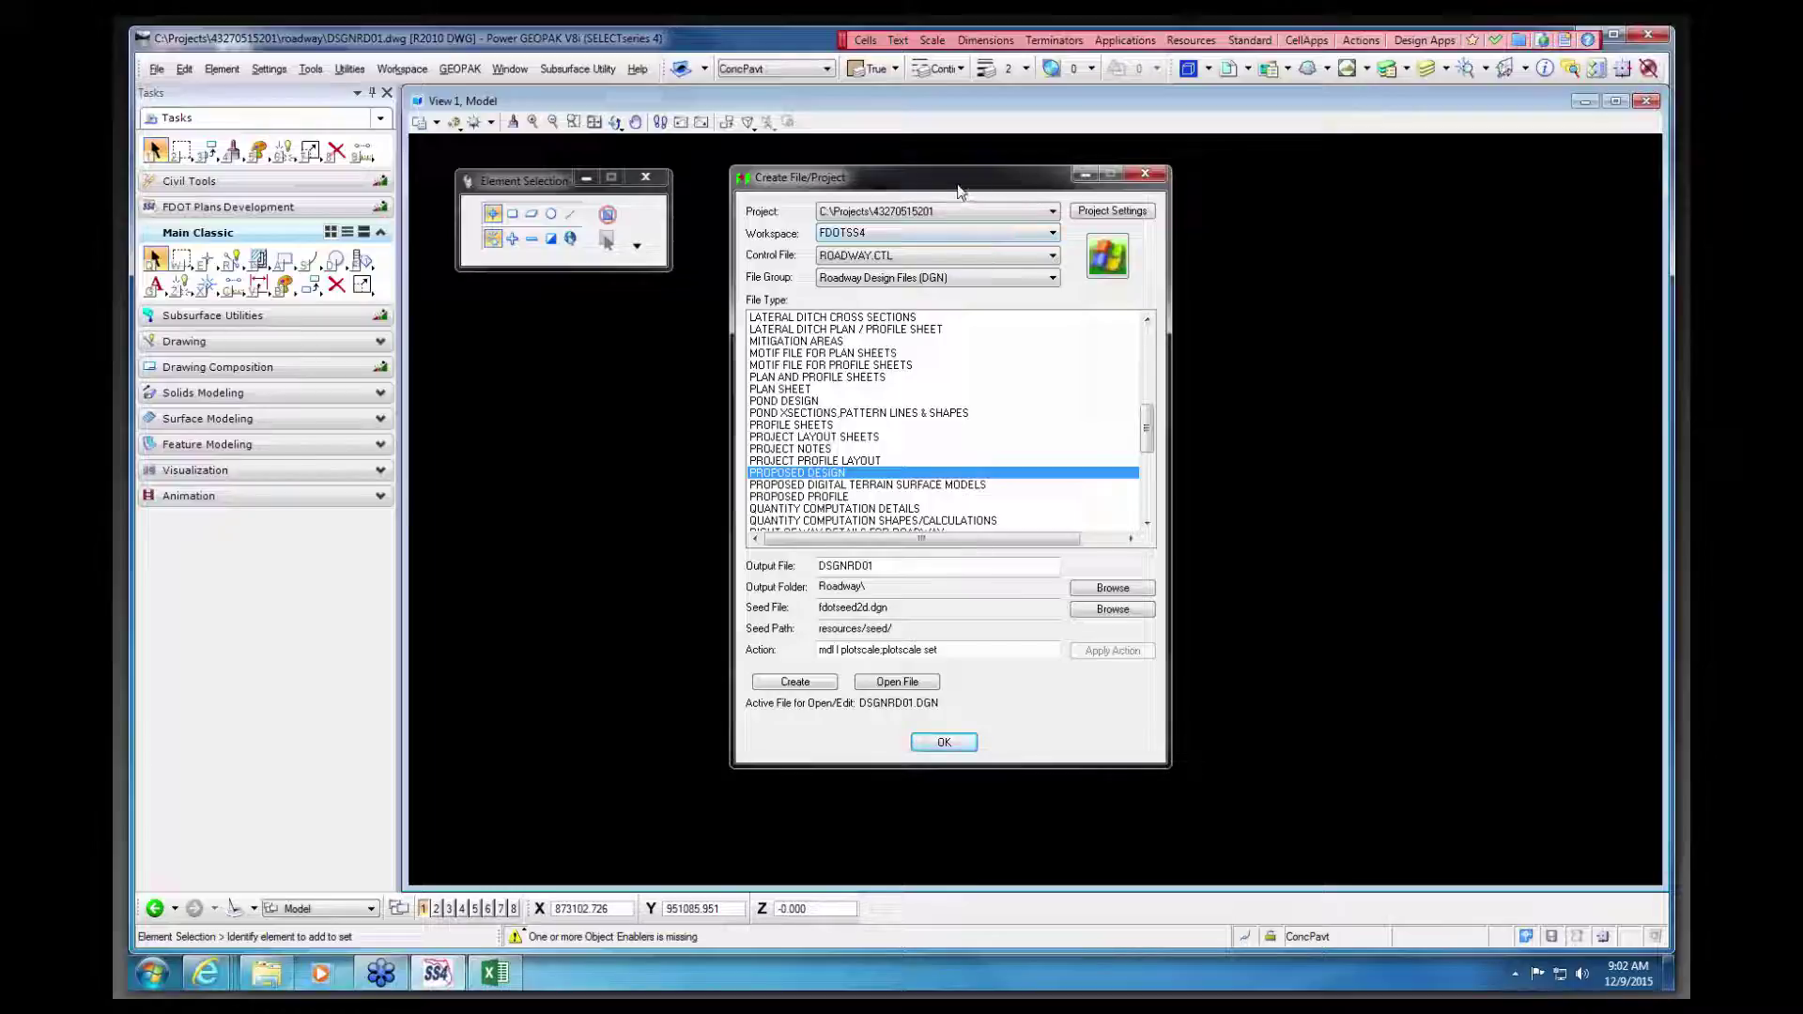
pyautogui.moveTo(959, 185); pyautogui.dragTo(993, 181)
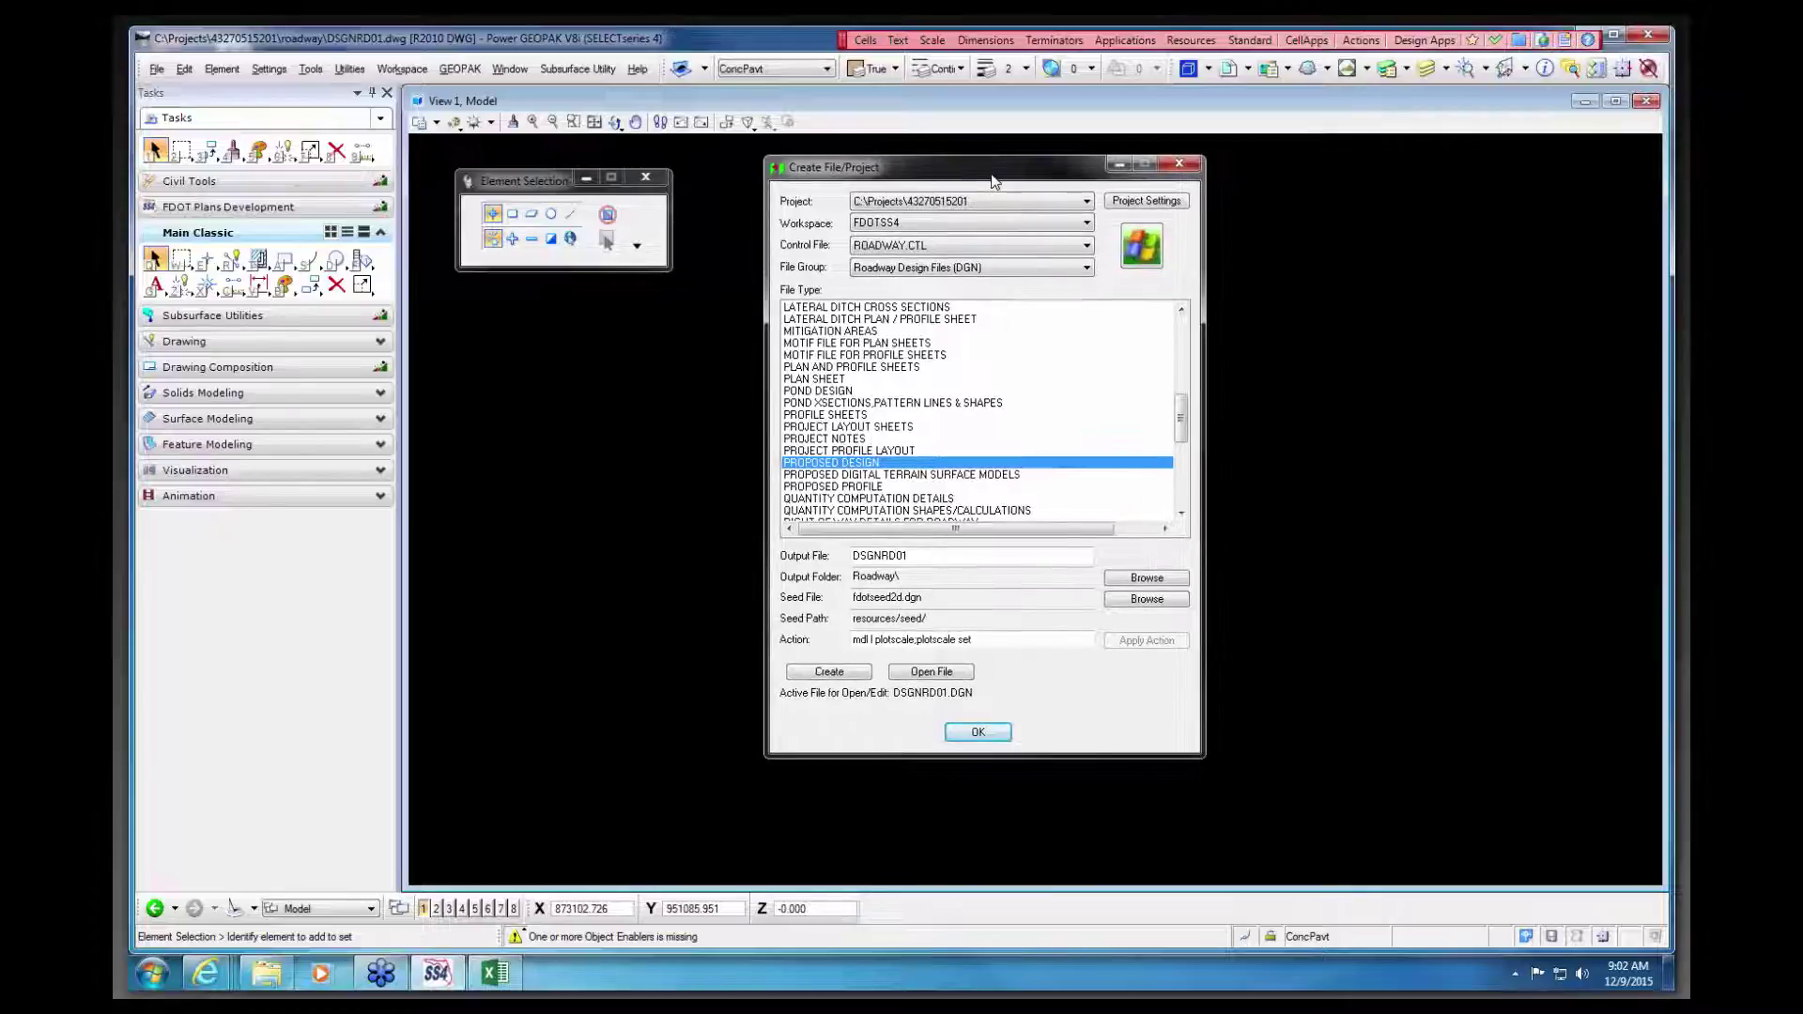
pyautogui.click(1191, 170)
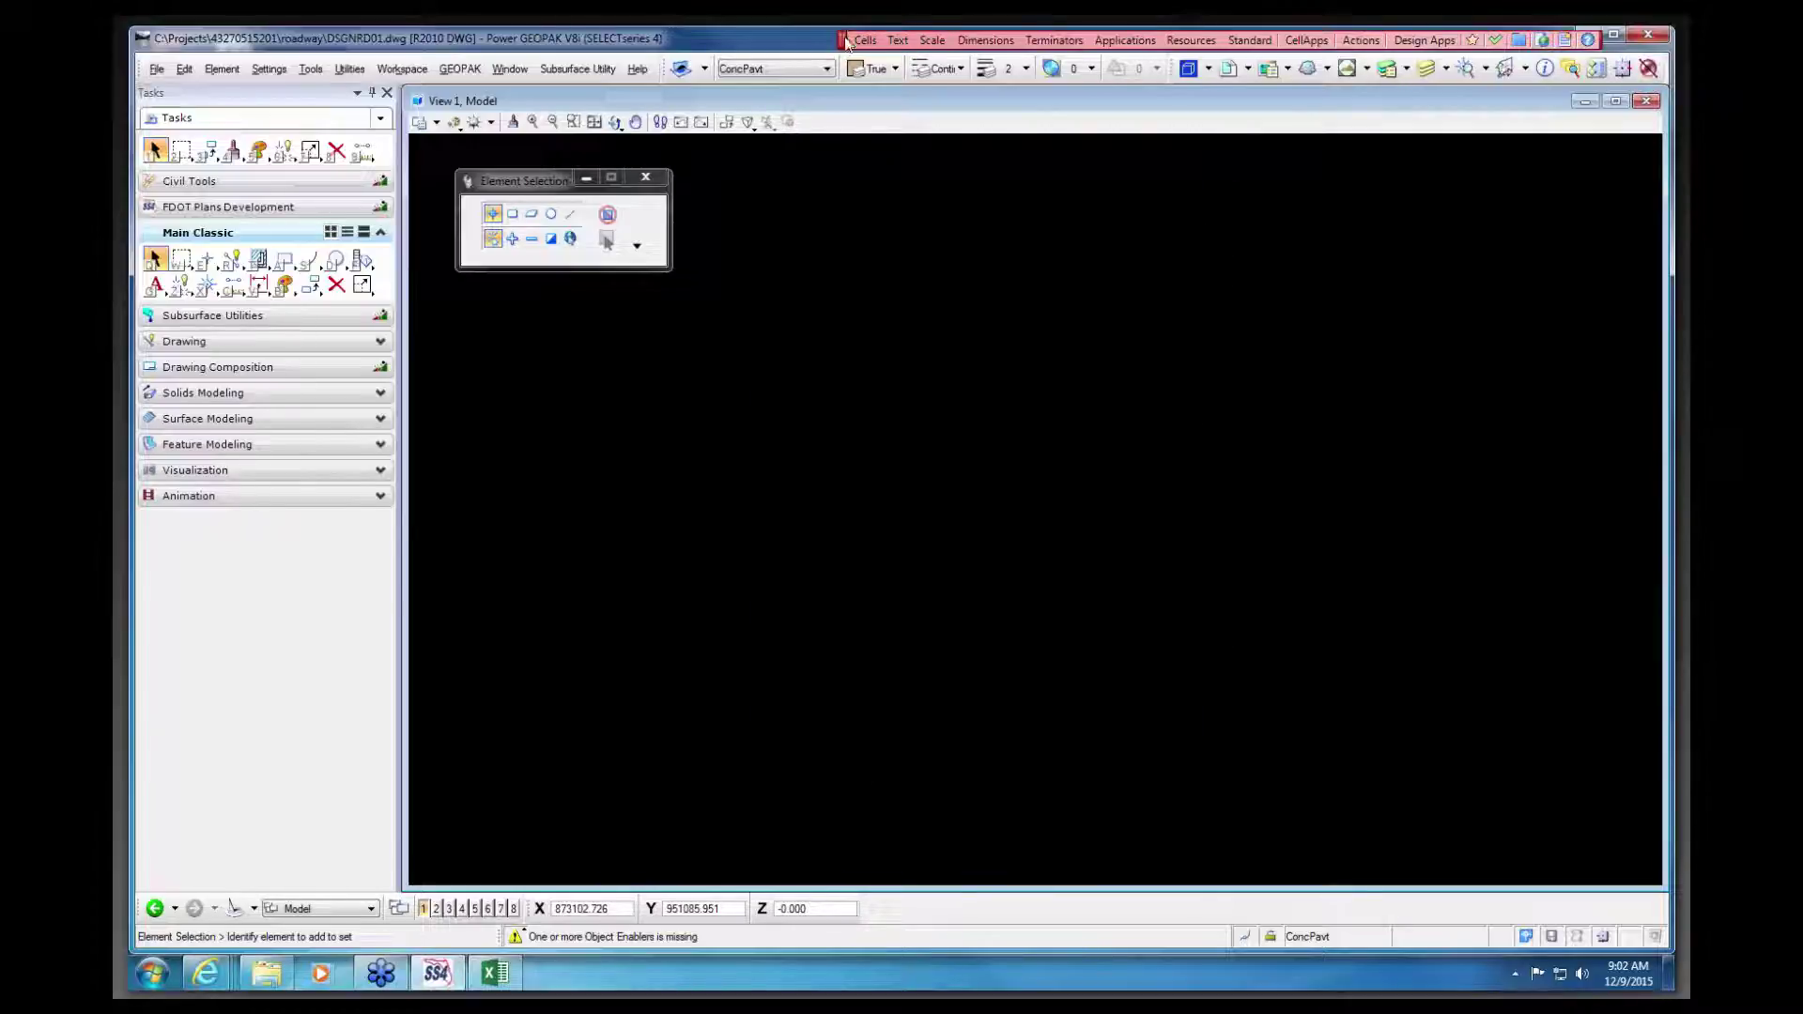
# Step: Move the design commands toolbar over the drawing and dismiss the Actions menu
pyautogui.moveTo(843, 44); pyautogui.dragTo(784, 191)
pyautogui.click(1301, 191)
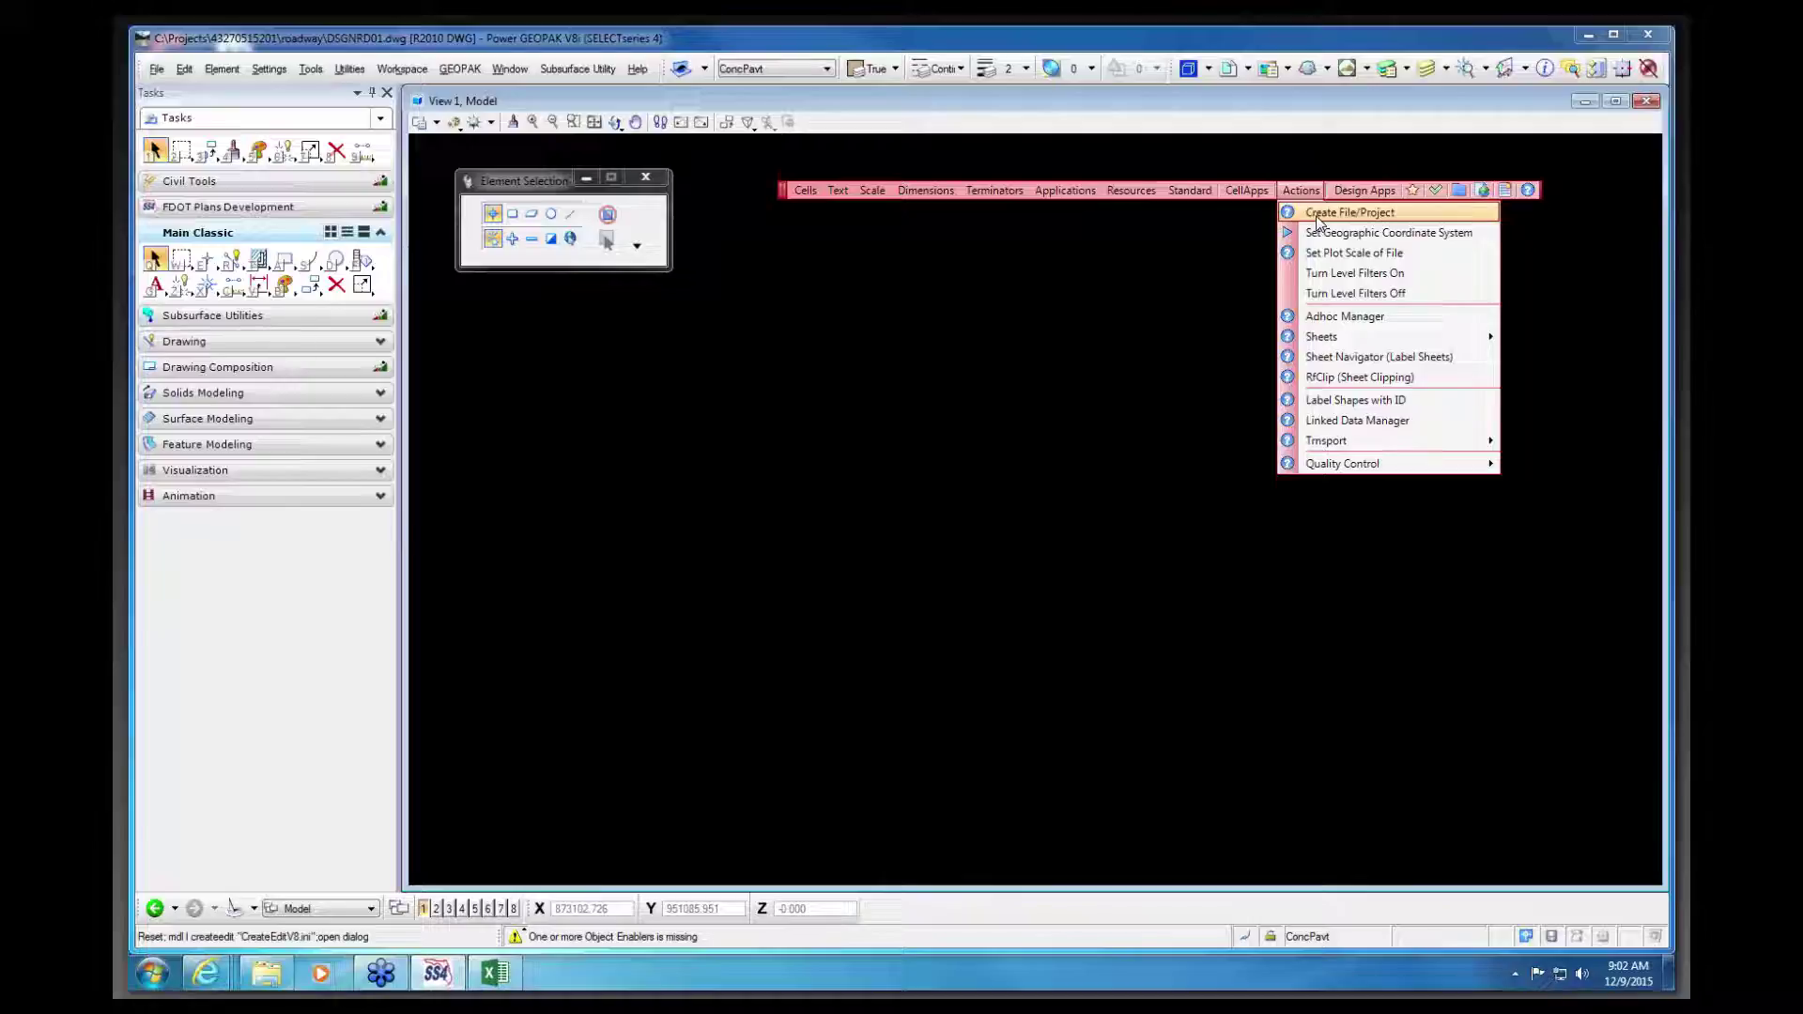
pyautogui.click(1320, 216)
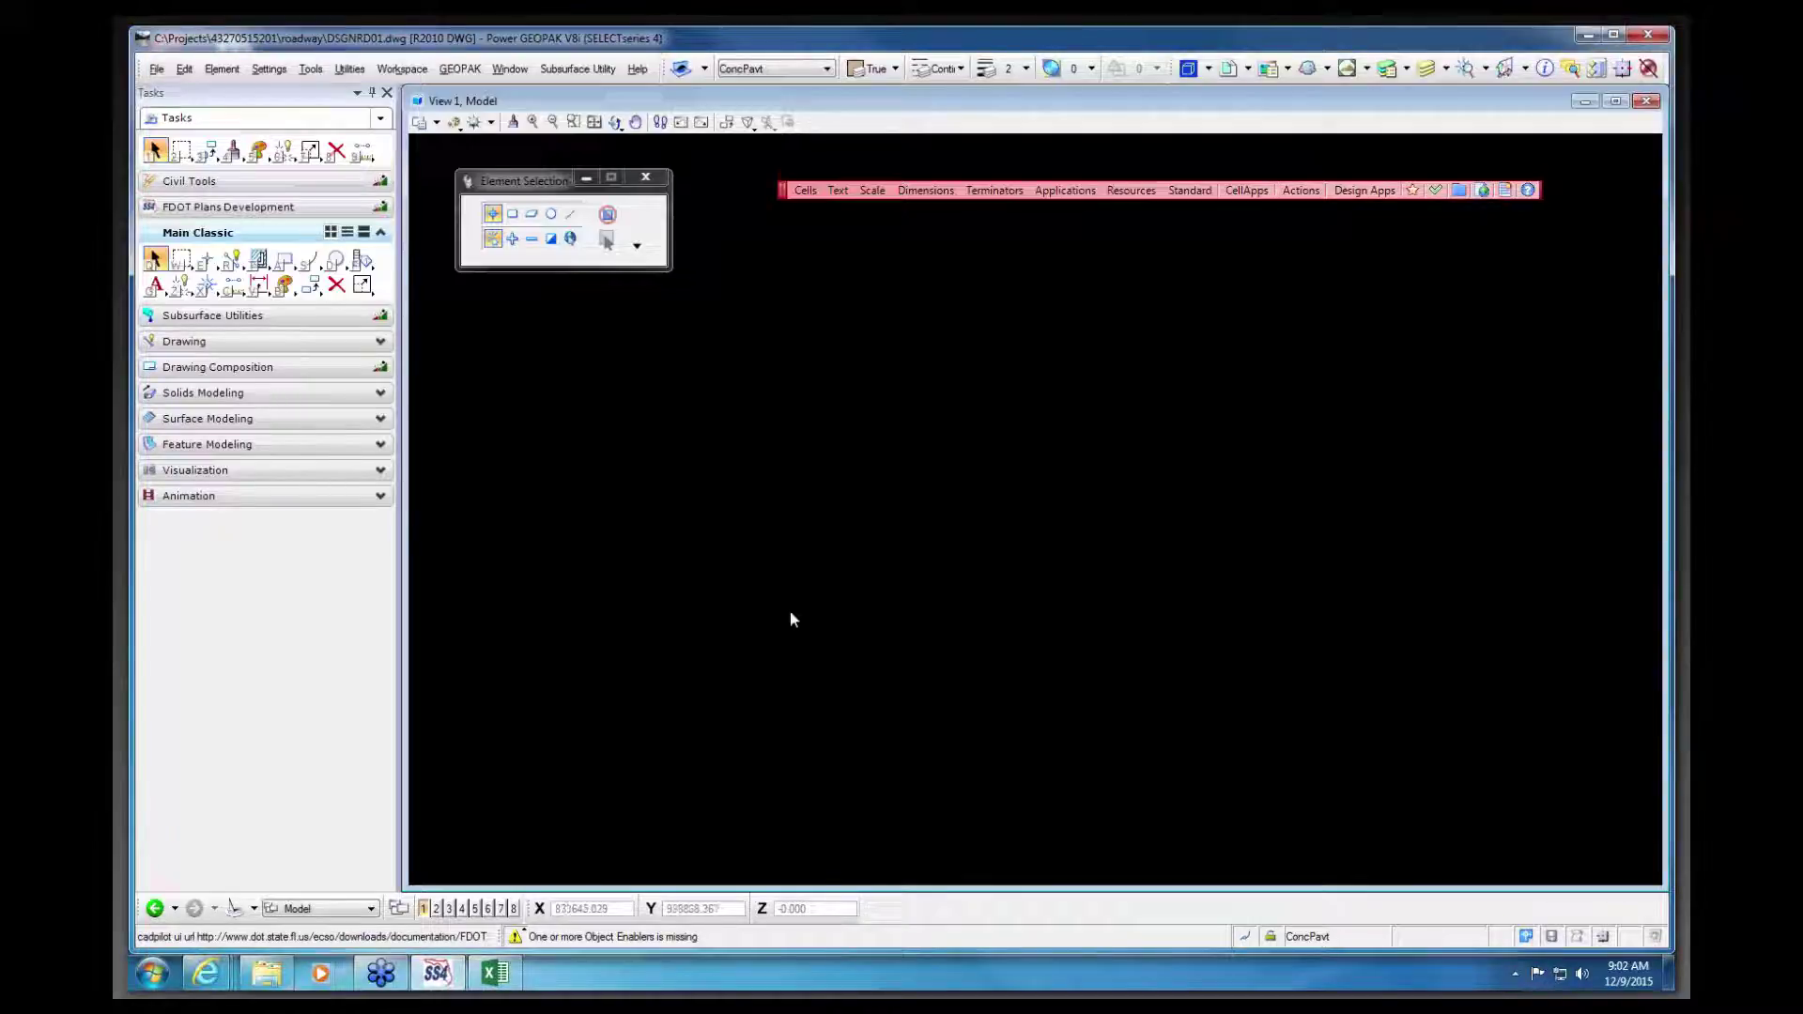
pyautogui.moveTo(266, 973)
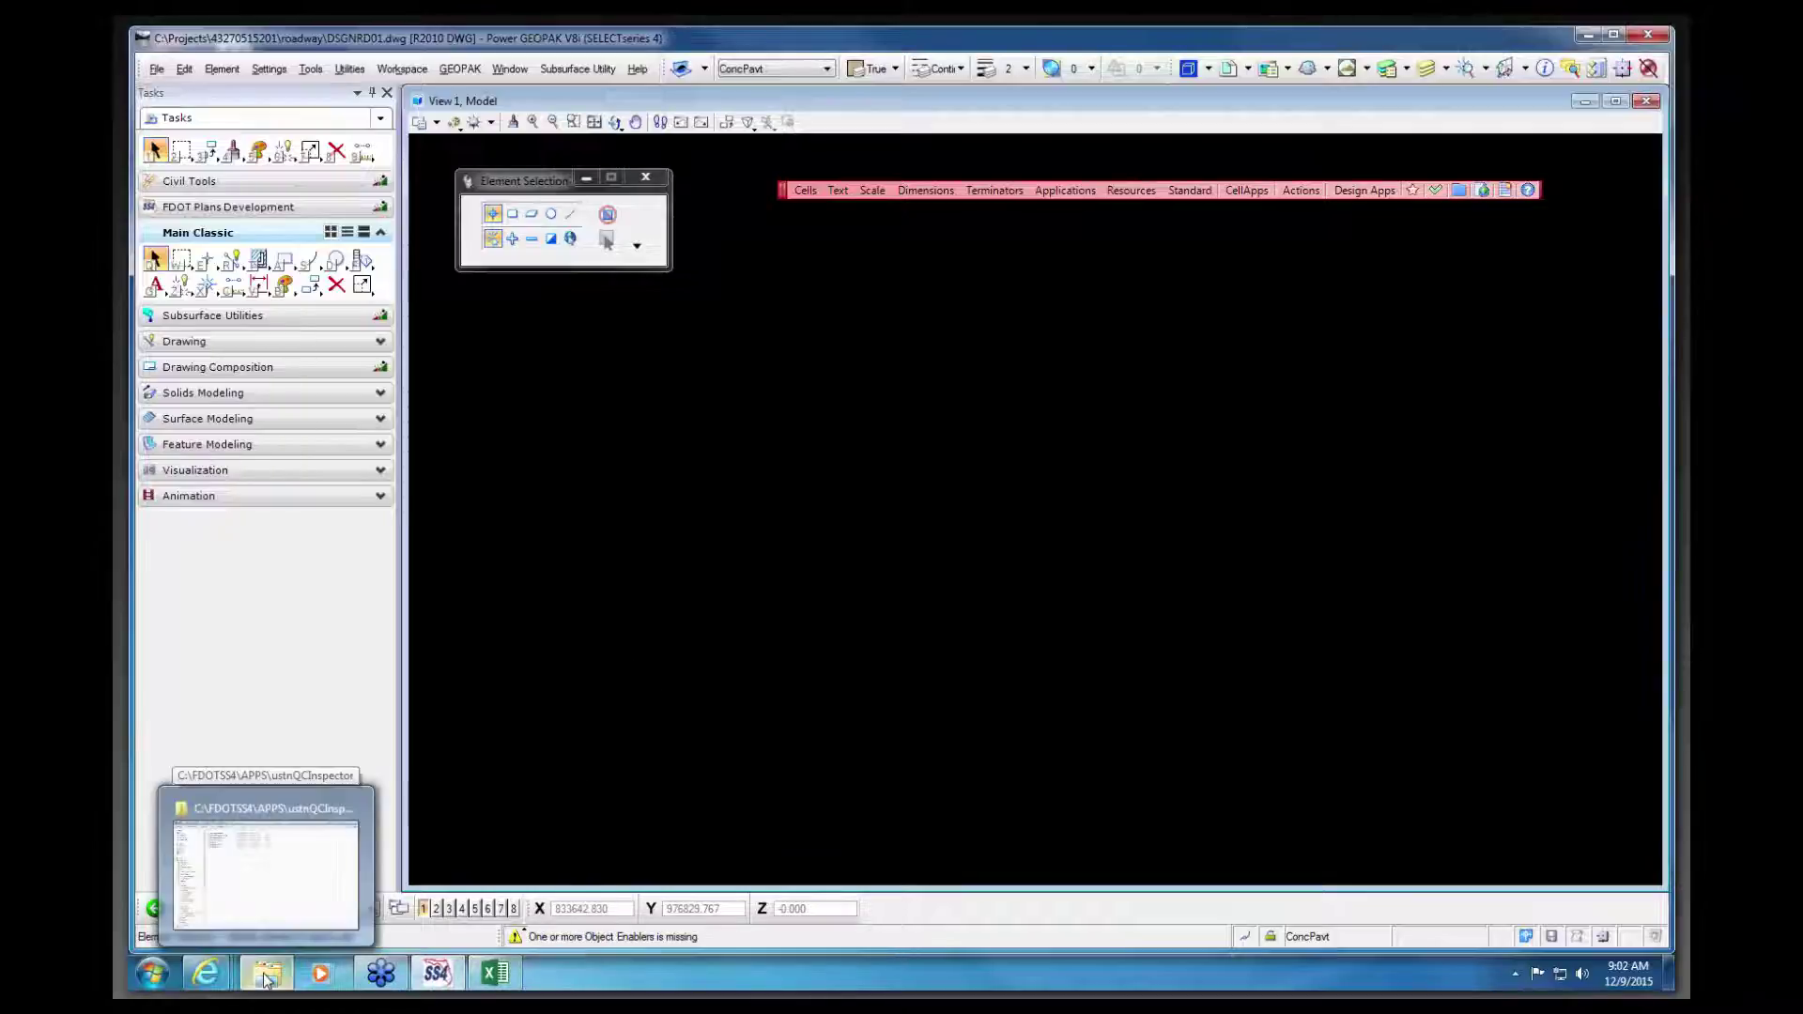
# Step: In Explorer, browse FDOTSS4 > APPS > ustnQCInspector and bring up the MasterStandards workbook
pyautogui.click(267, 976)
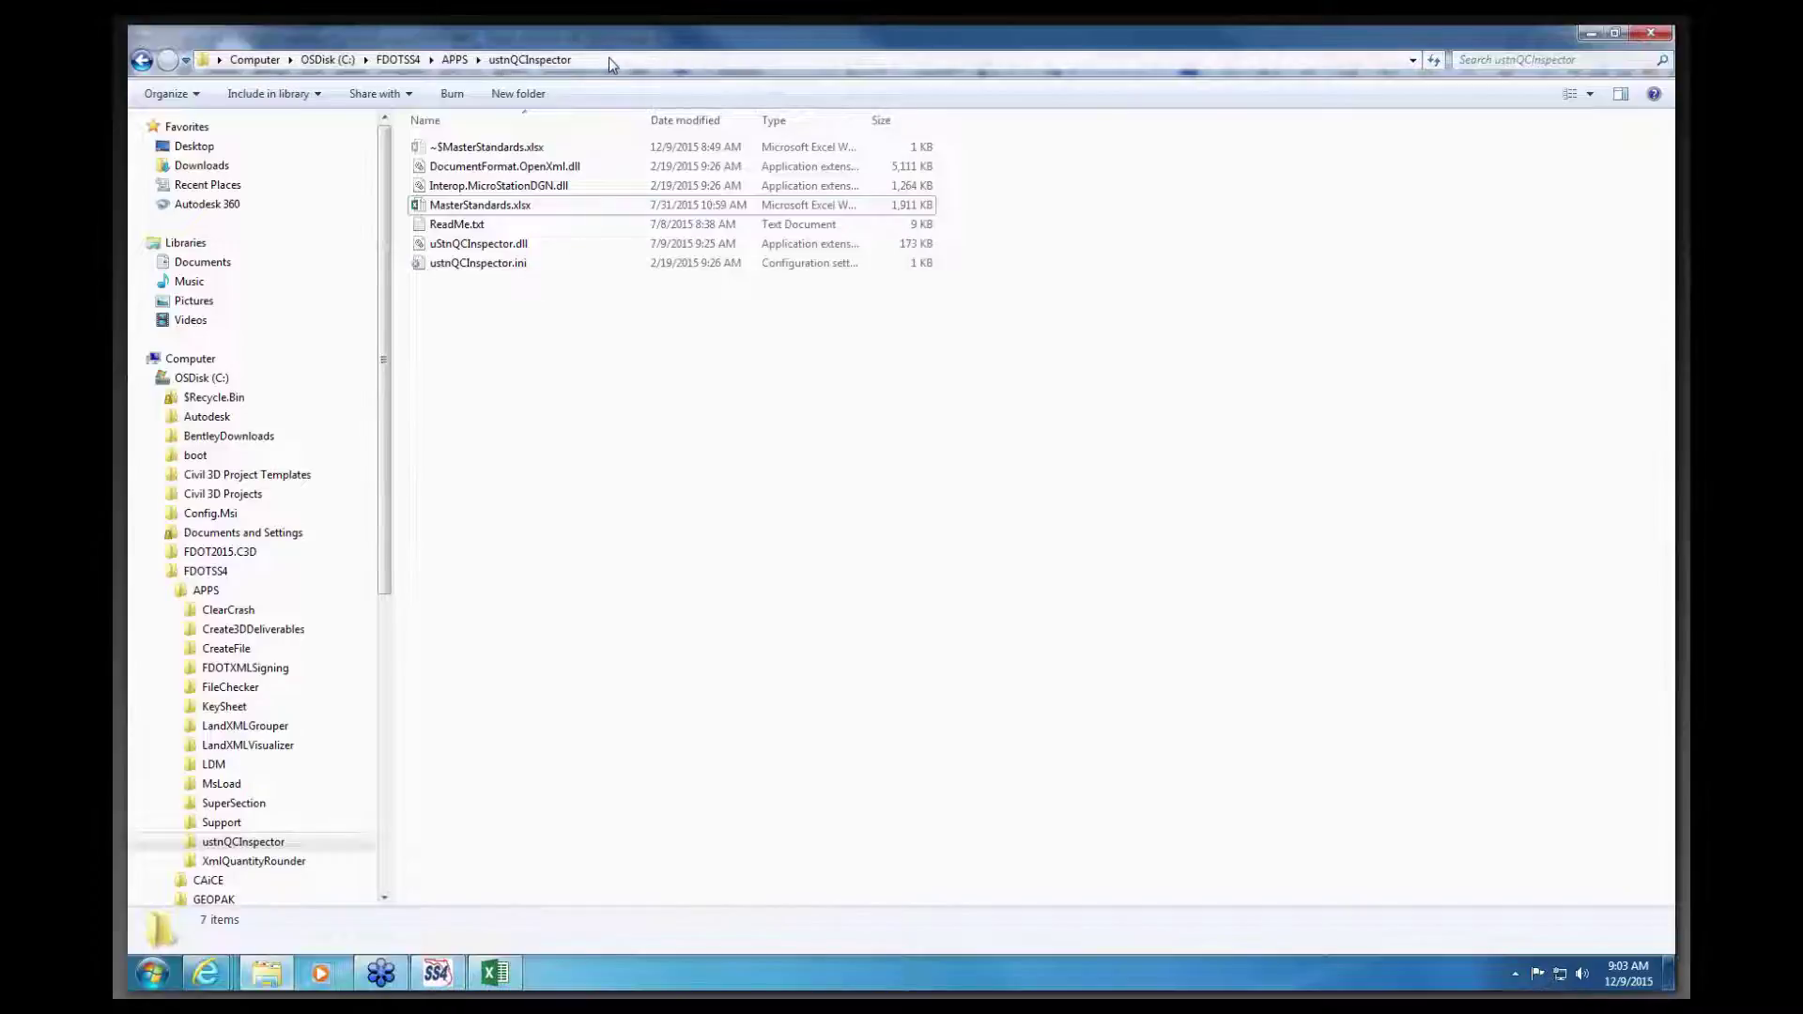
pyautogui.click(609, 57)
pyautogui.click(392, 61)
pyautogui.moveTo(392, 60); pyautogui.dragTo(215, 61)
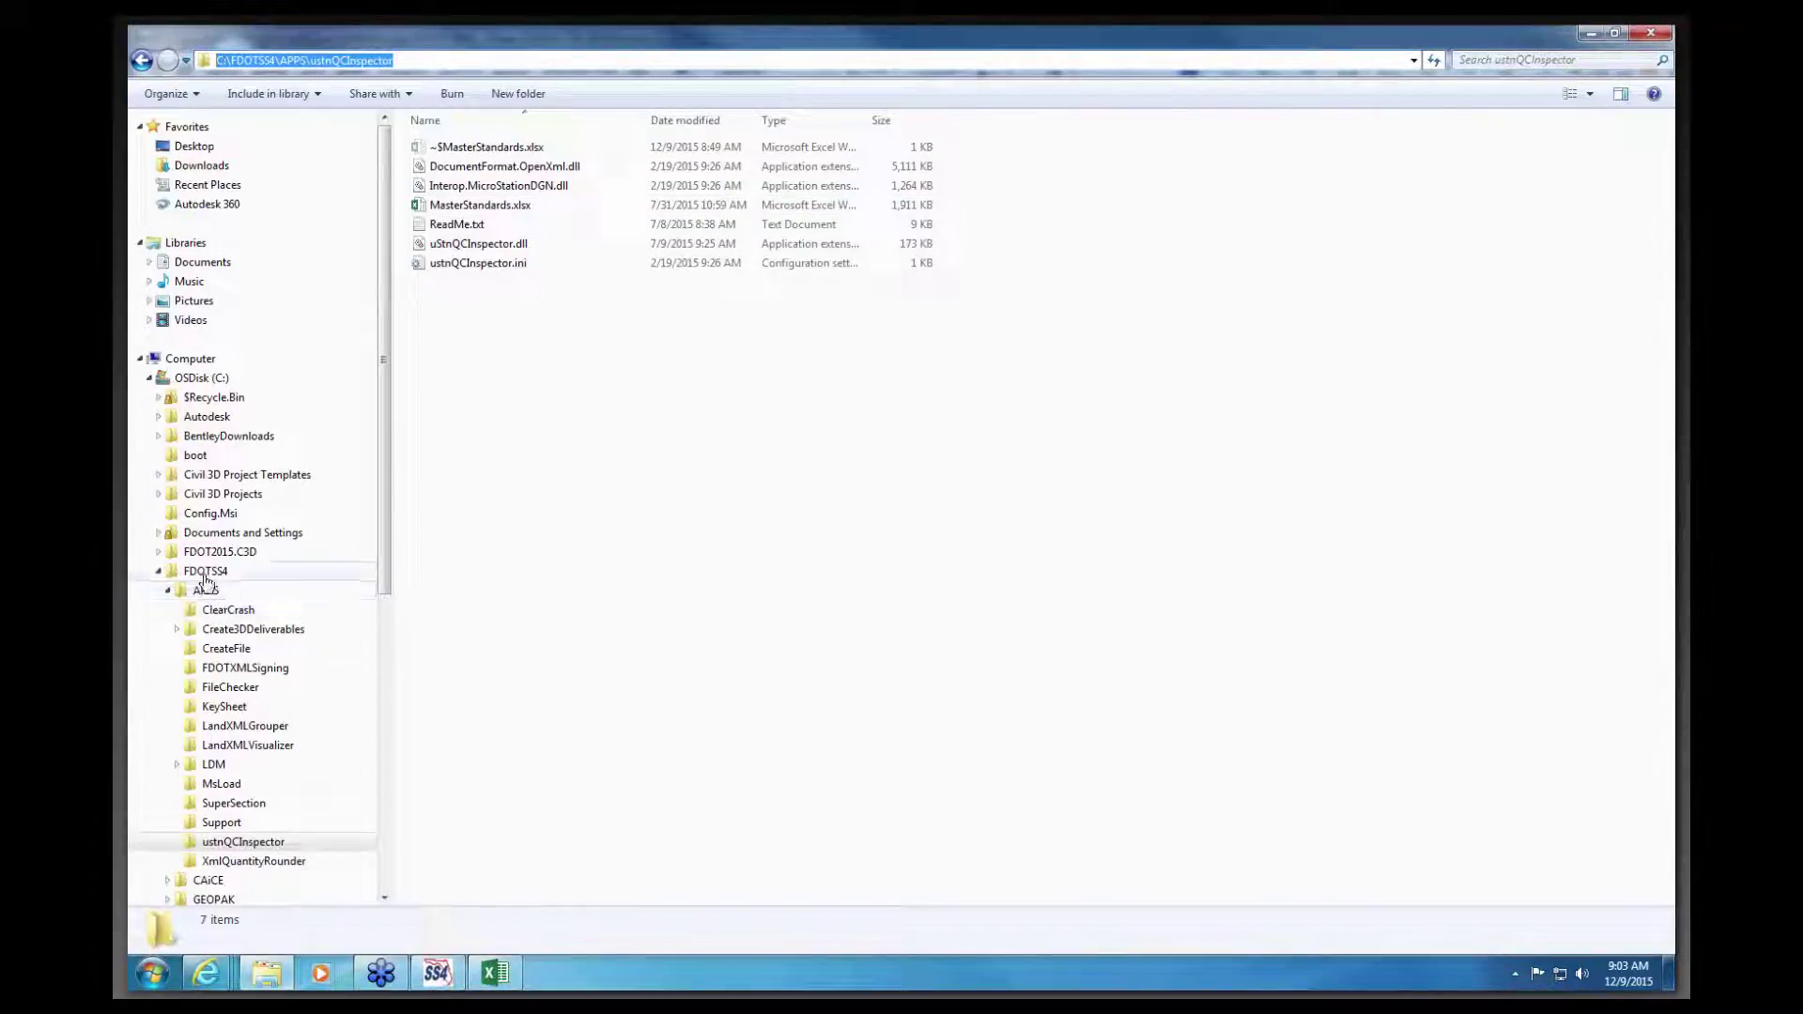
pyautogui.click(205, 573)
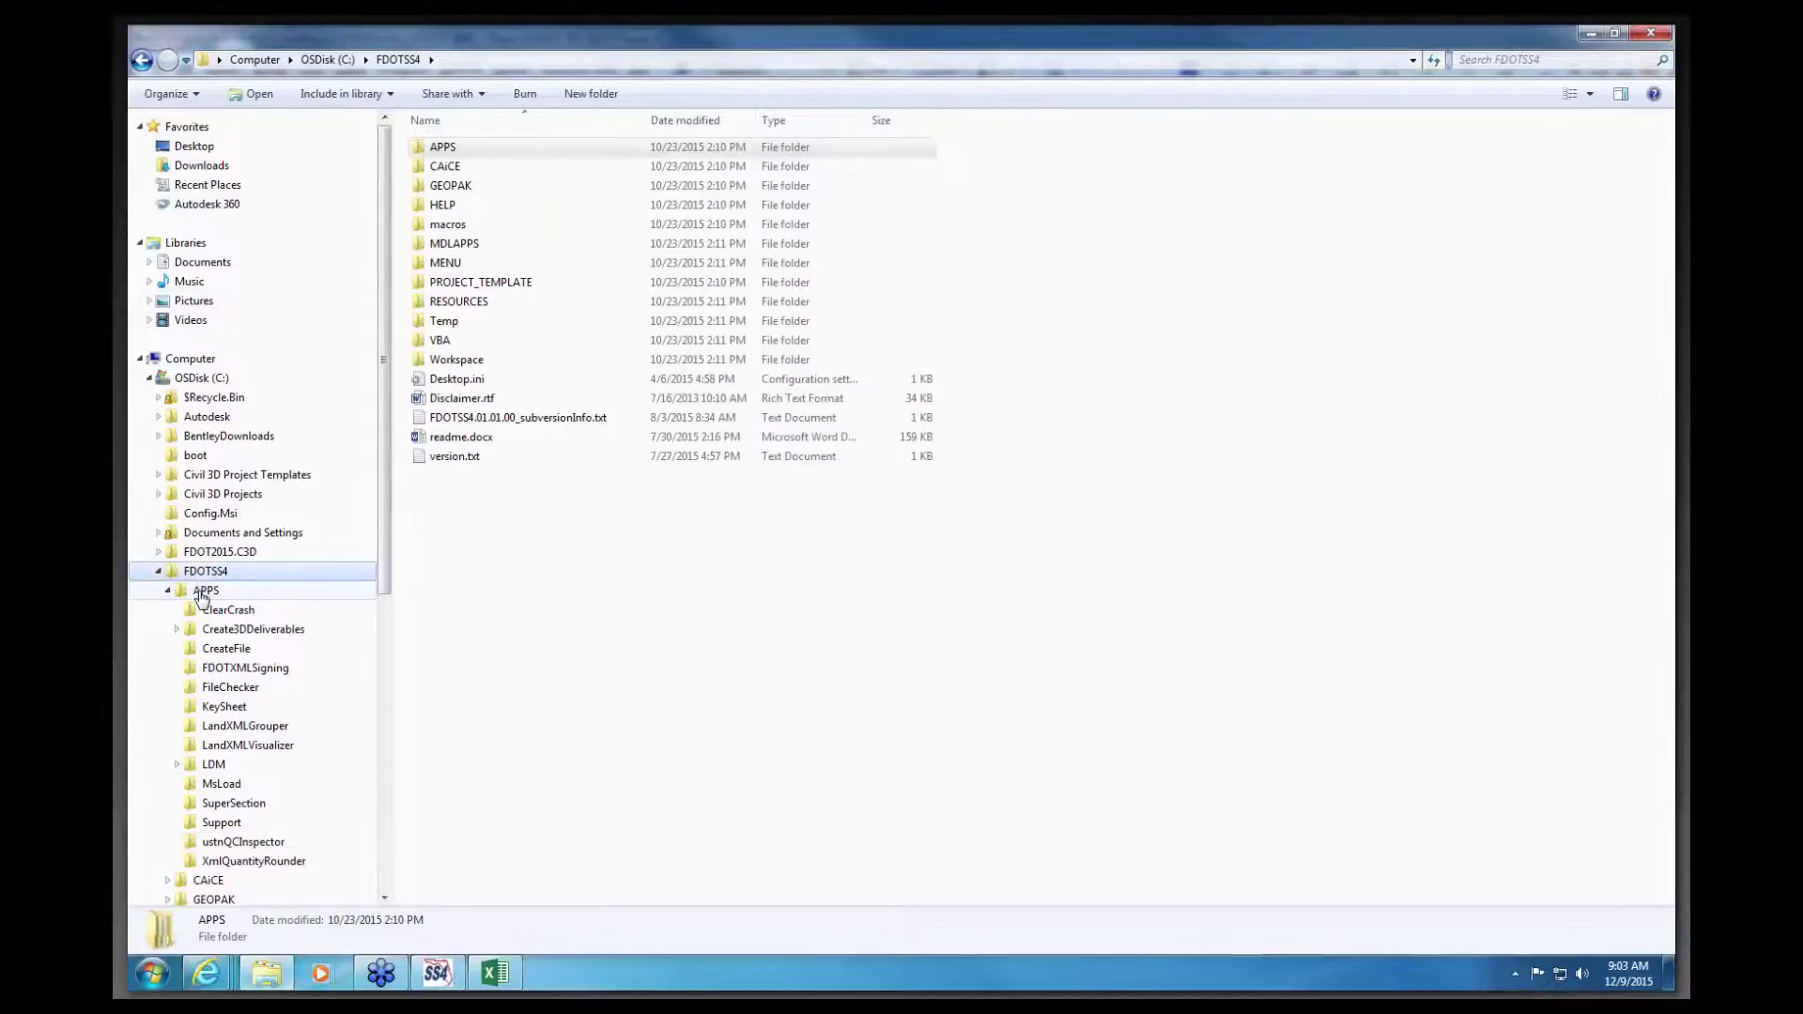
pyautogui.click(202, 592)
pyautogui.click(240, 841)
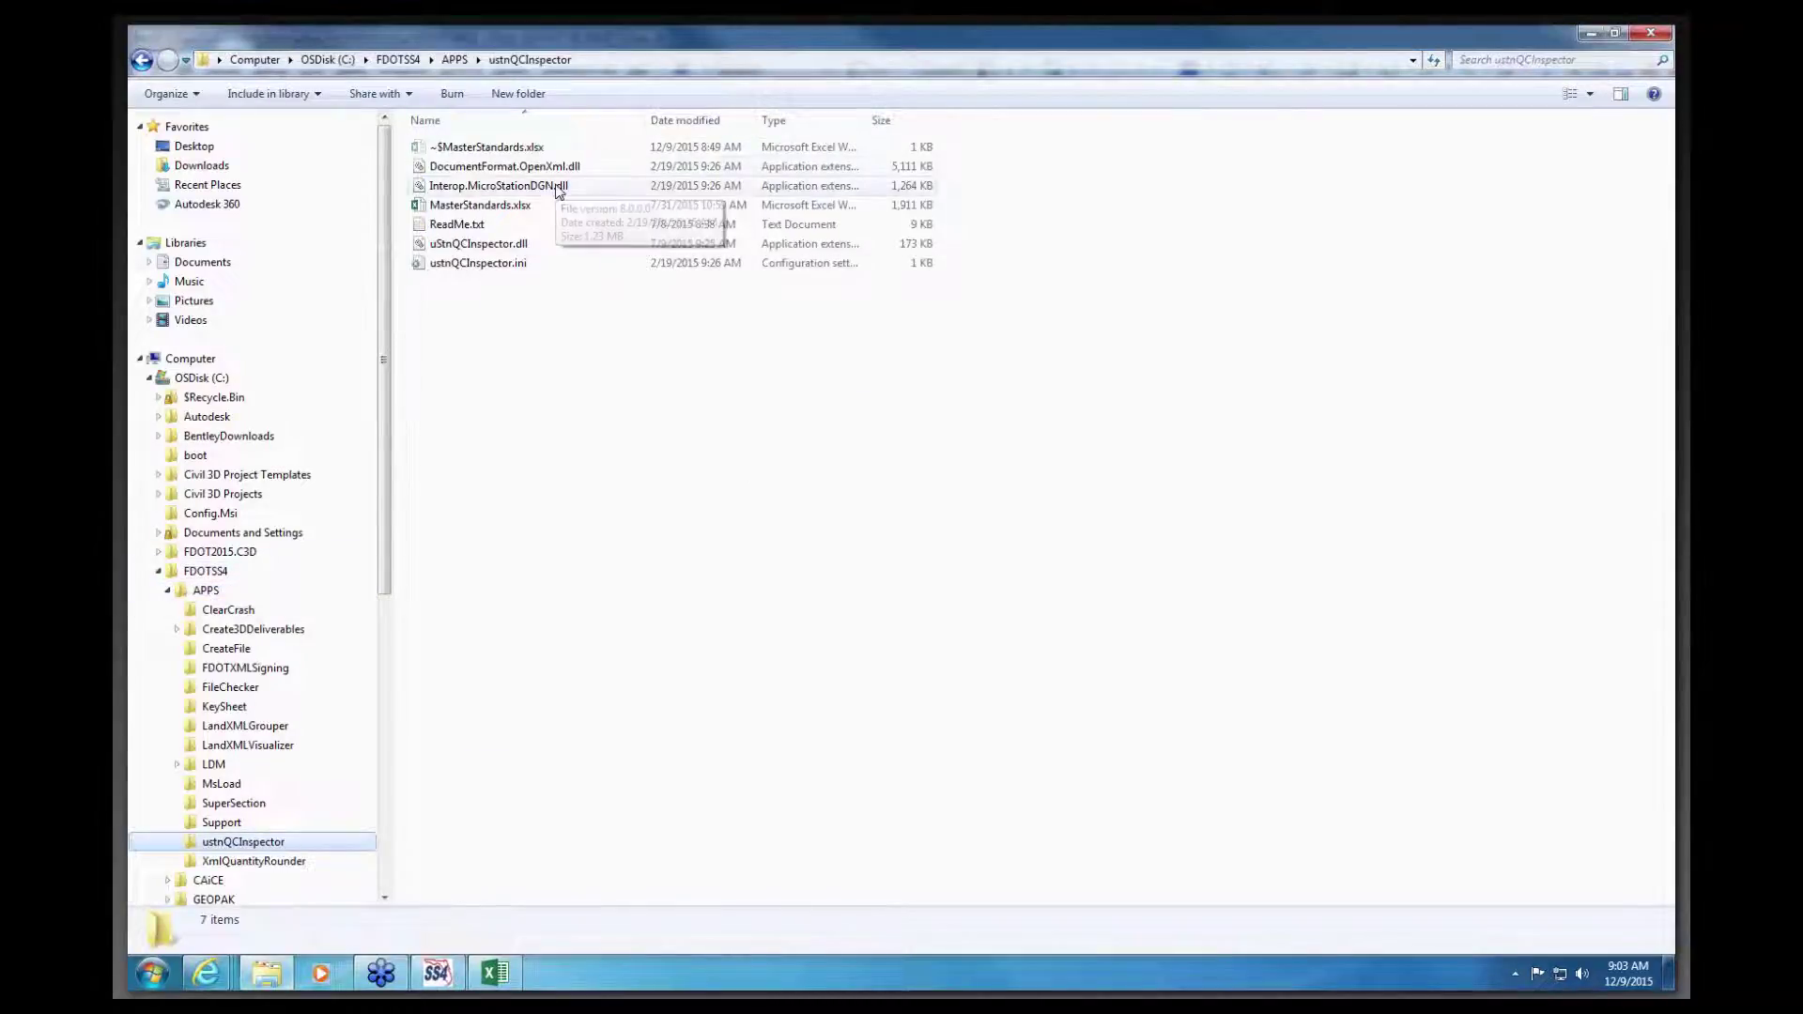
pyautogui.click(487, 973)
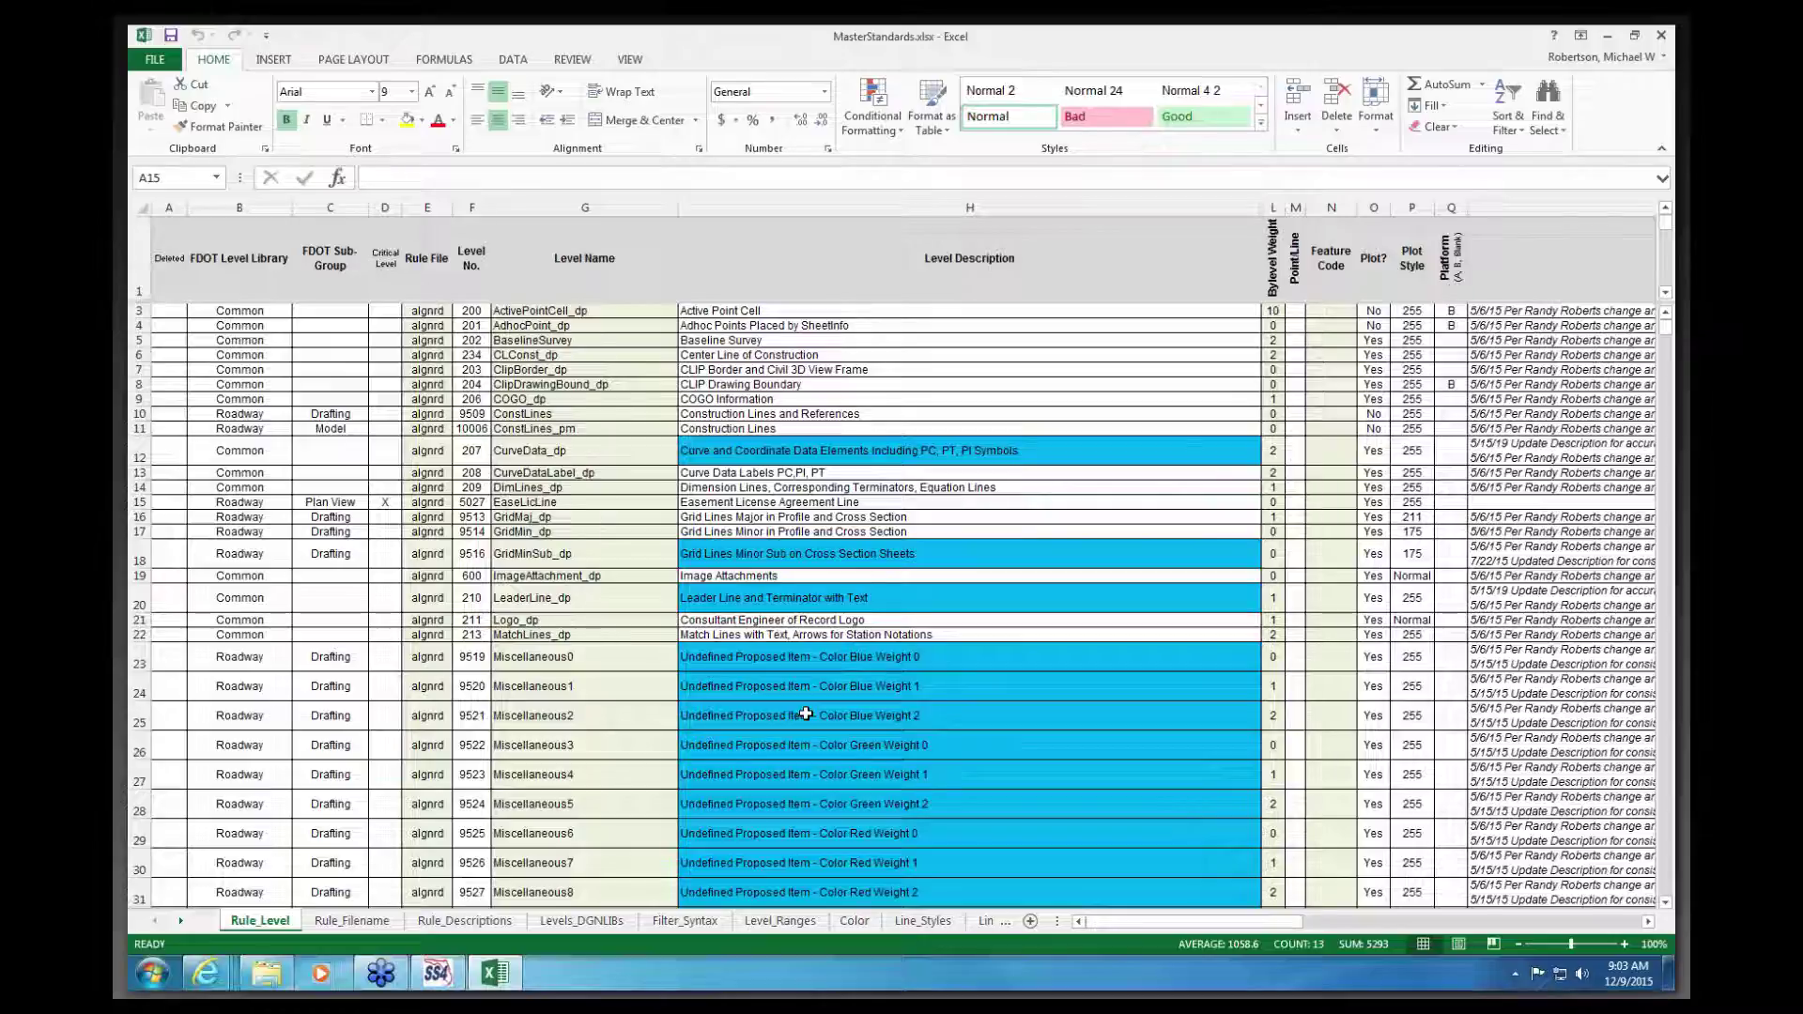
pyautogui.click(241, 927)
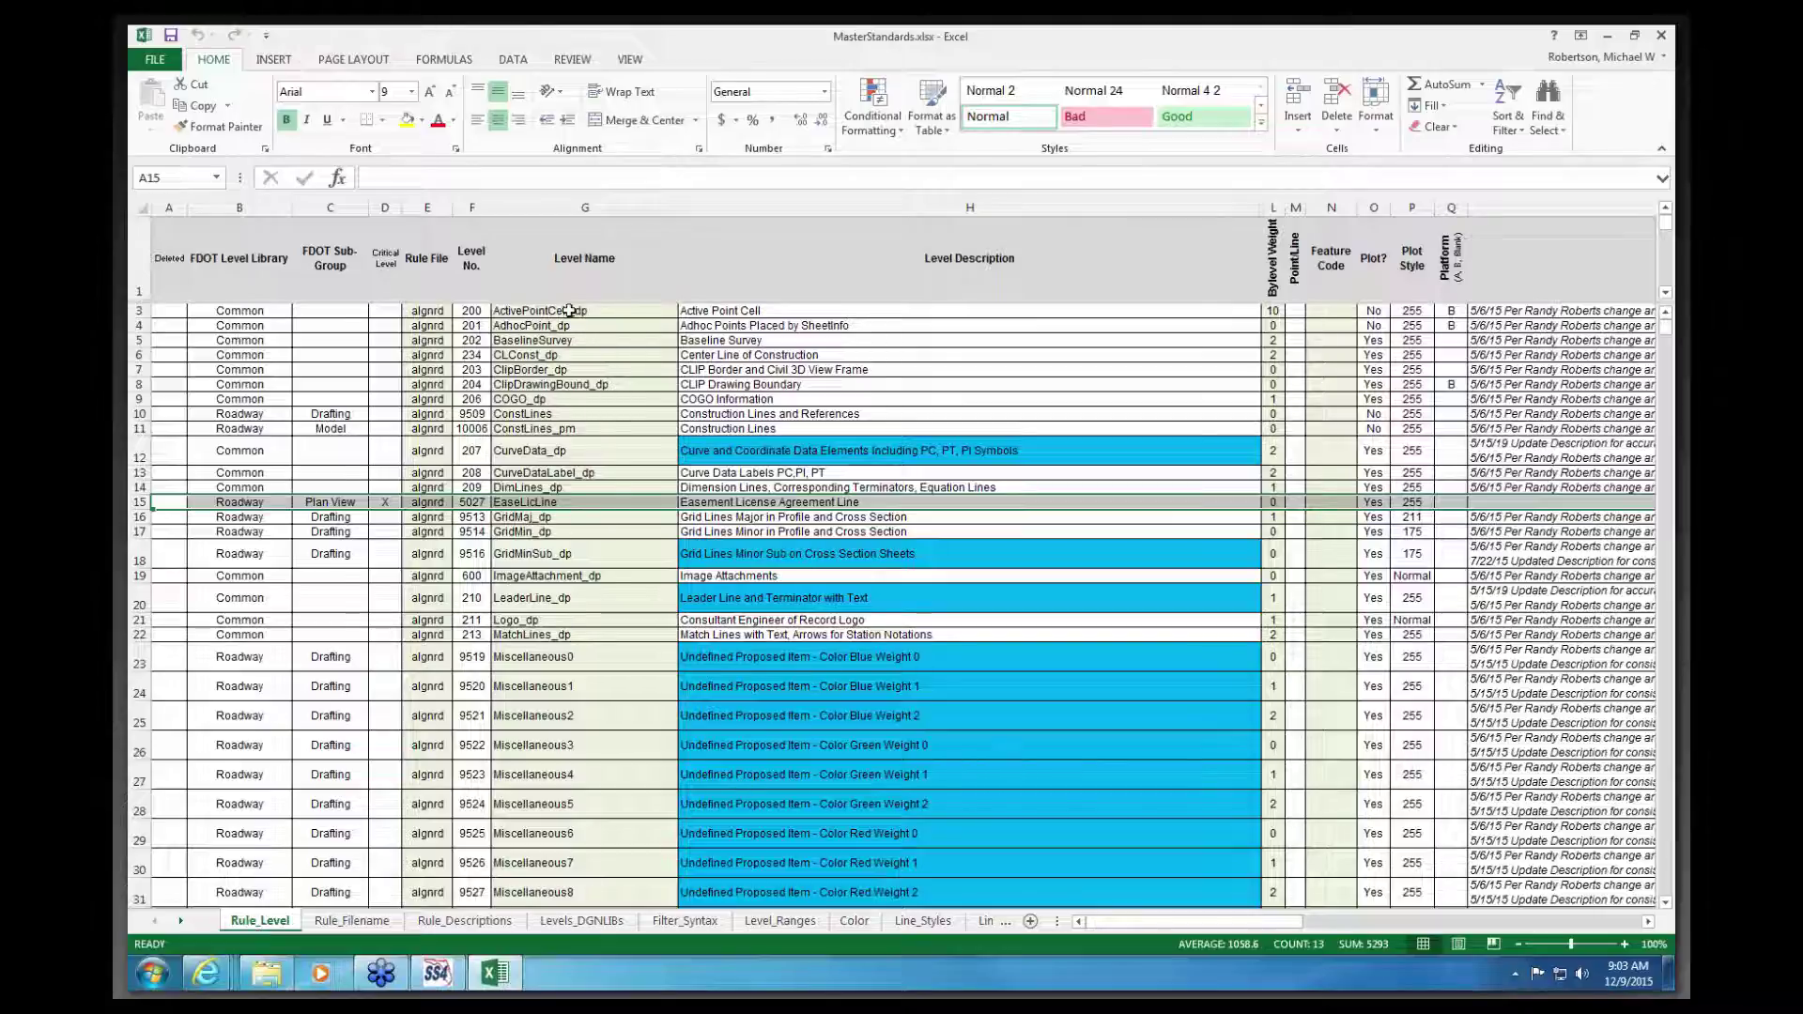
pyautogui.click(428, 313)
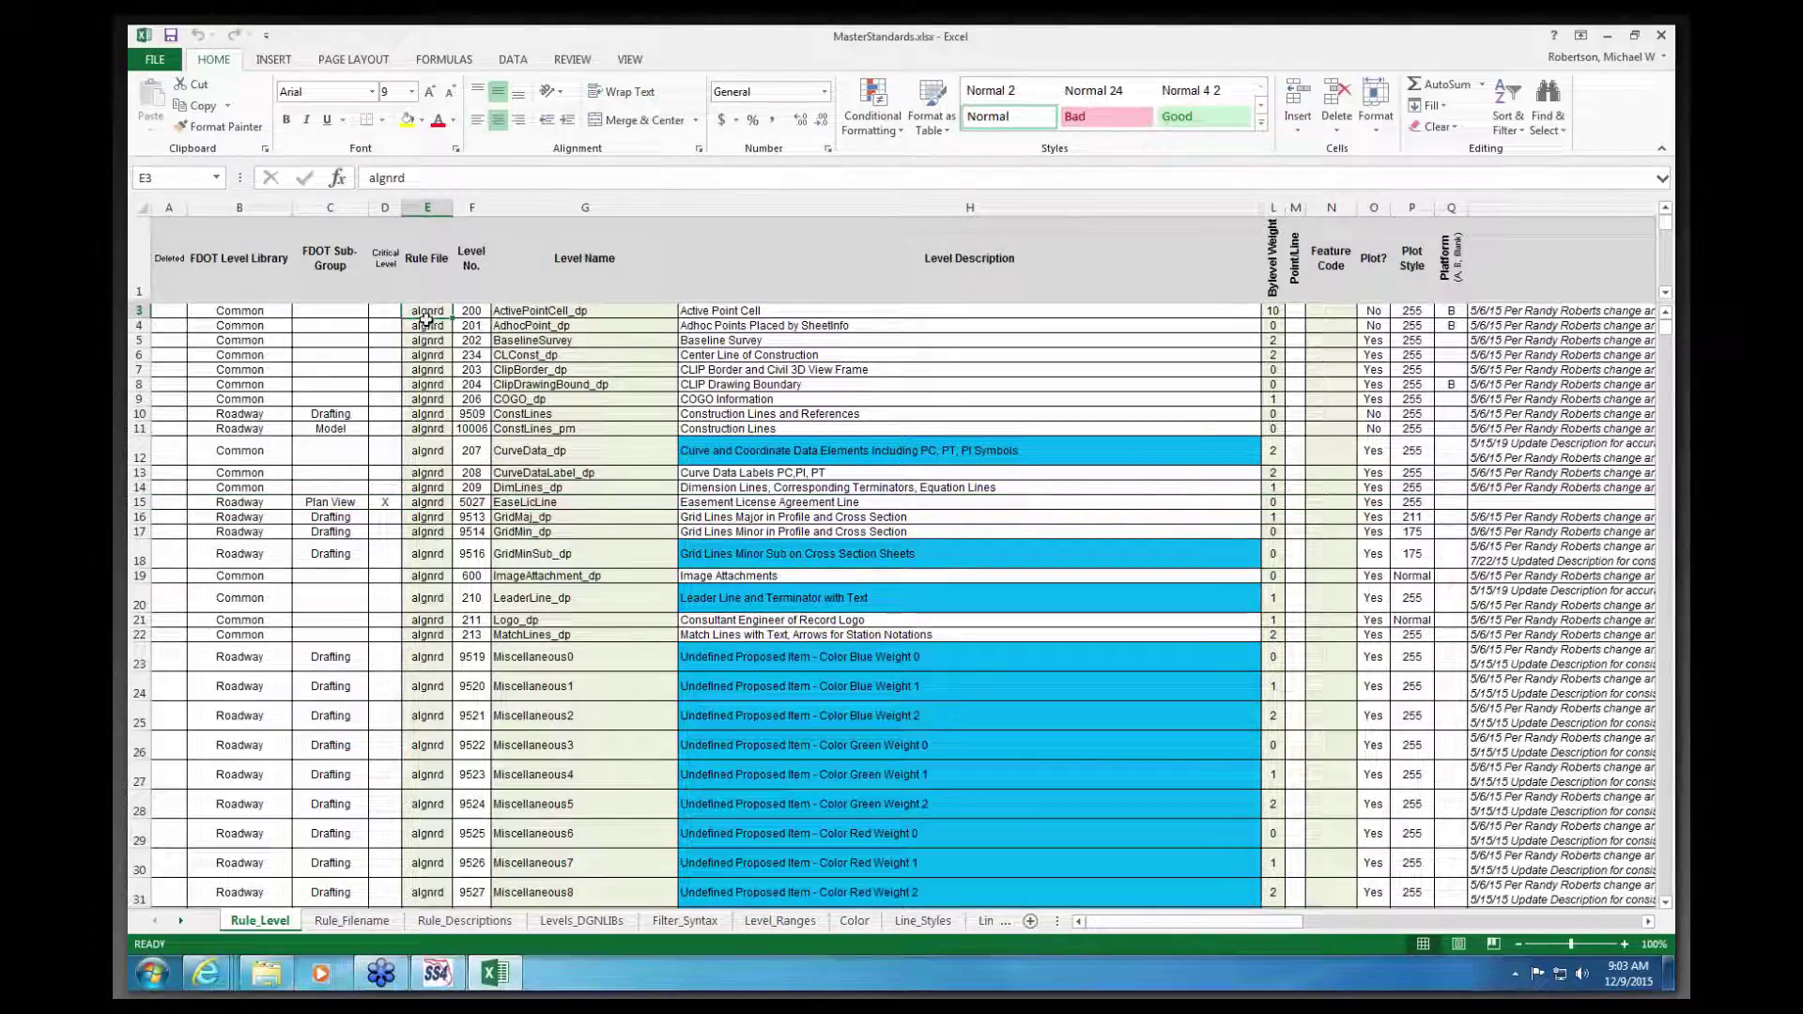
pyautogui.click(385, 503)
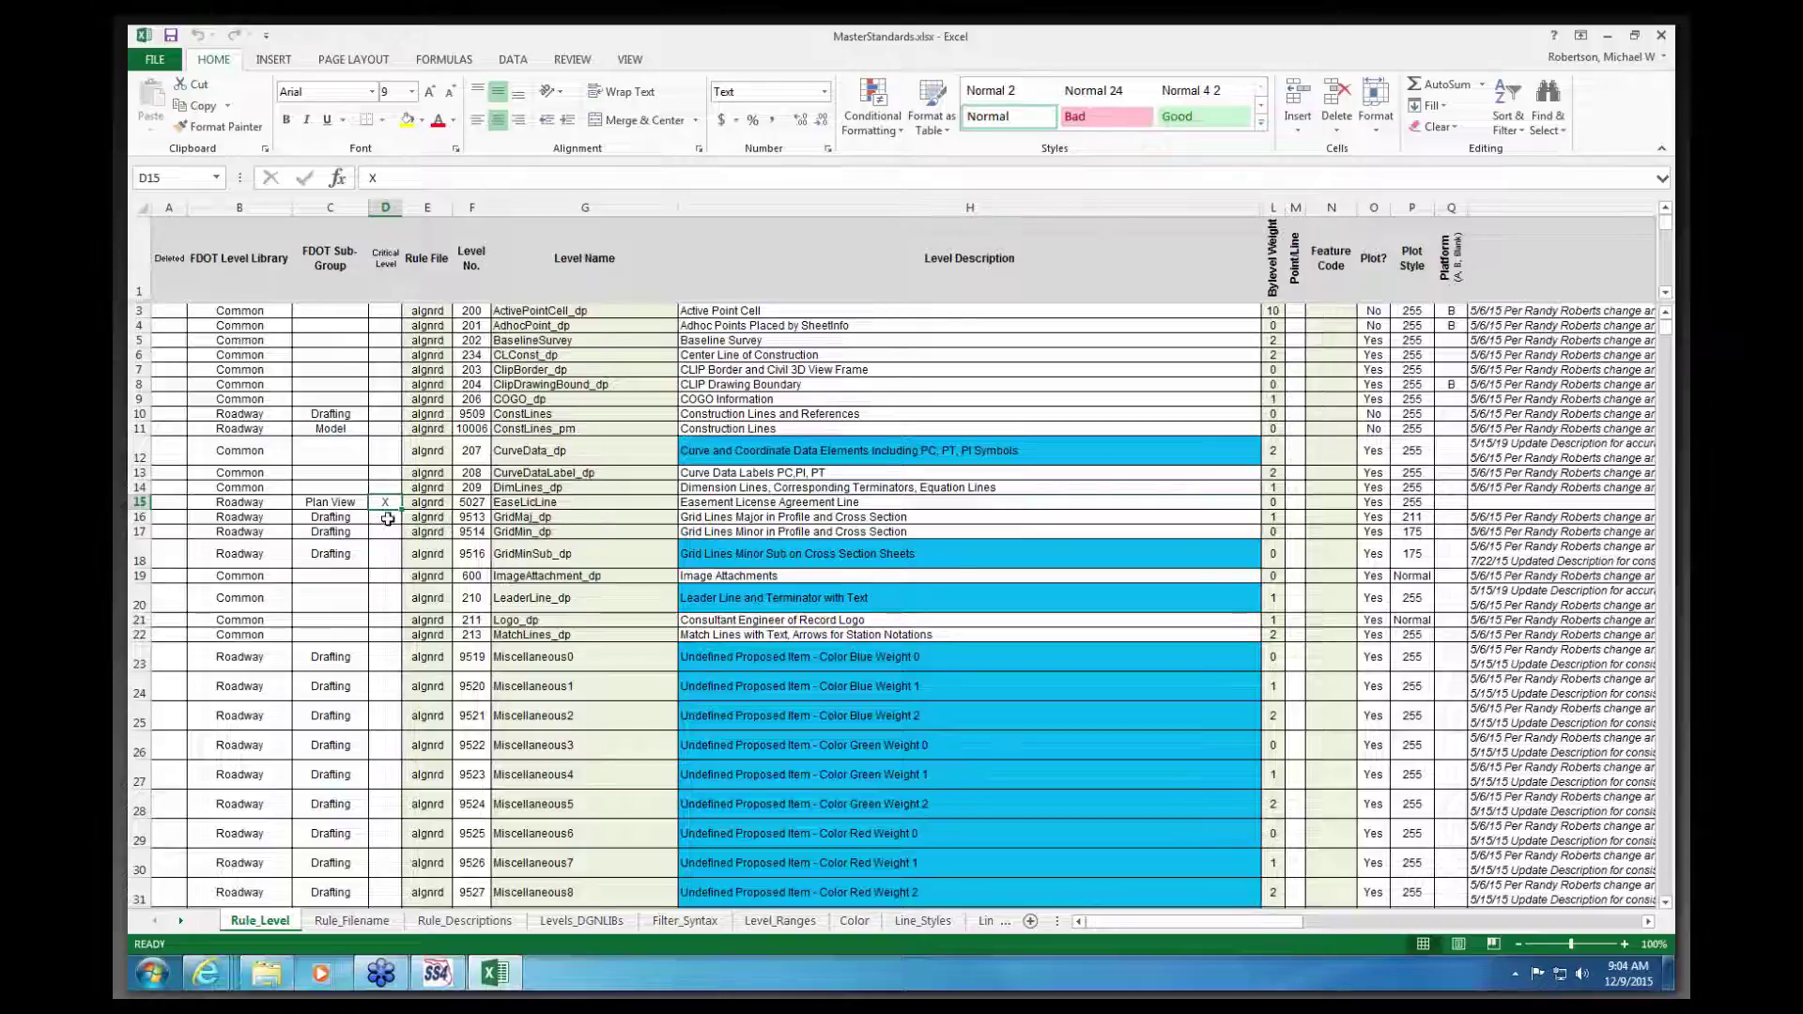
pyautogui.click(389, 517)
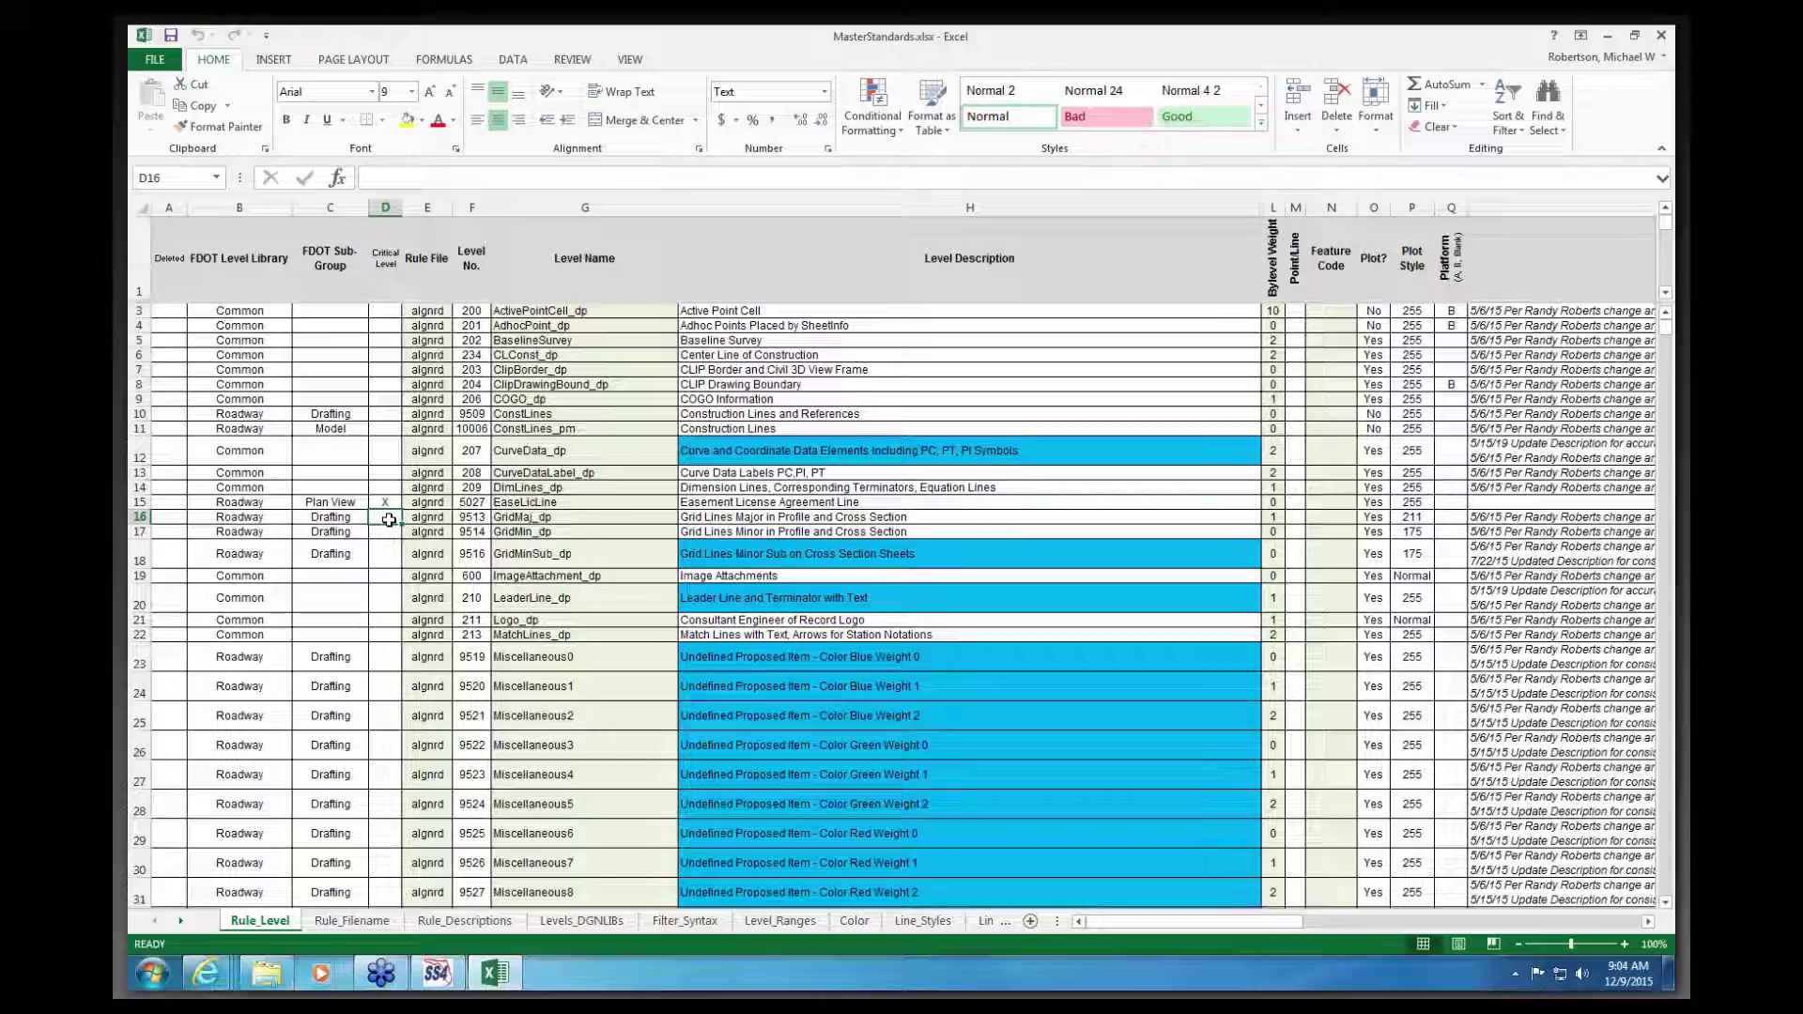
# Step: On the Rule_Filename sheet, inspect row 586's critical Drainage DREXRD* entry and its drexrd rule file
pyautogui.click(334, 923)
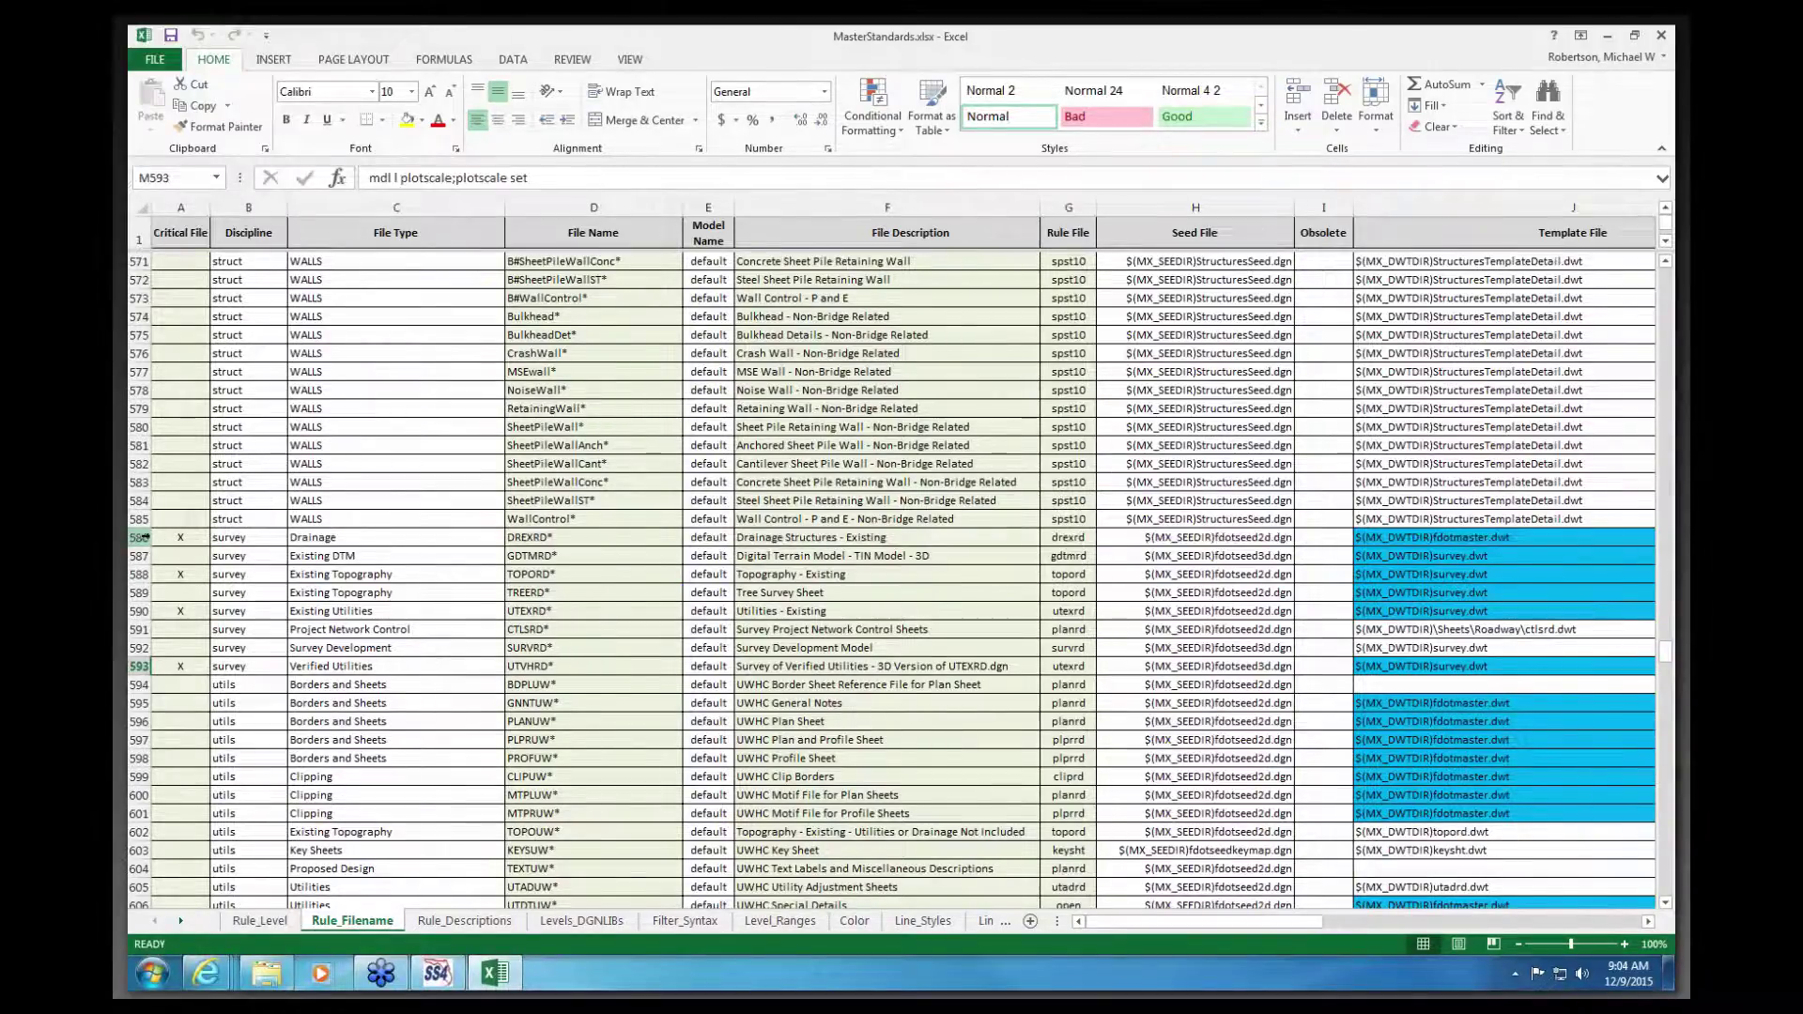
pyautogui.click(146, 538)
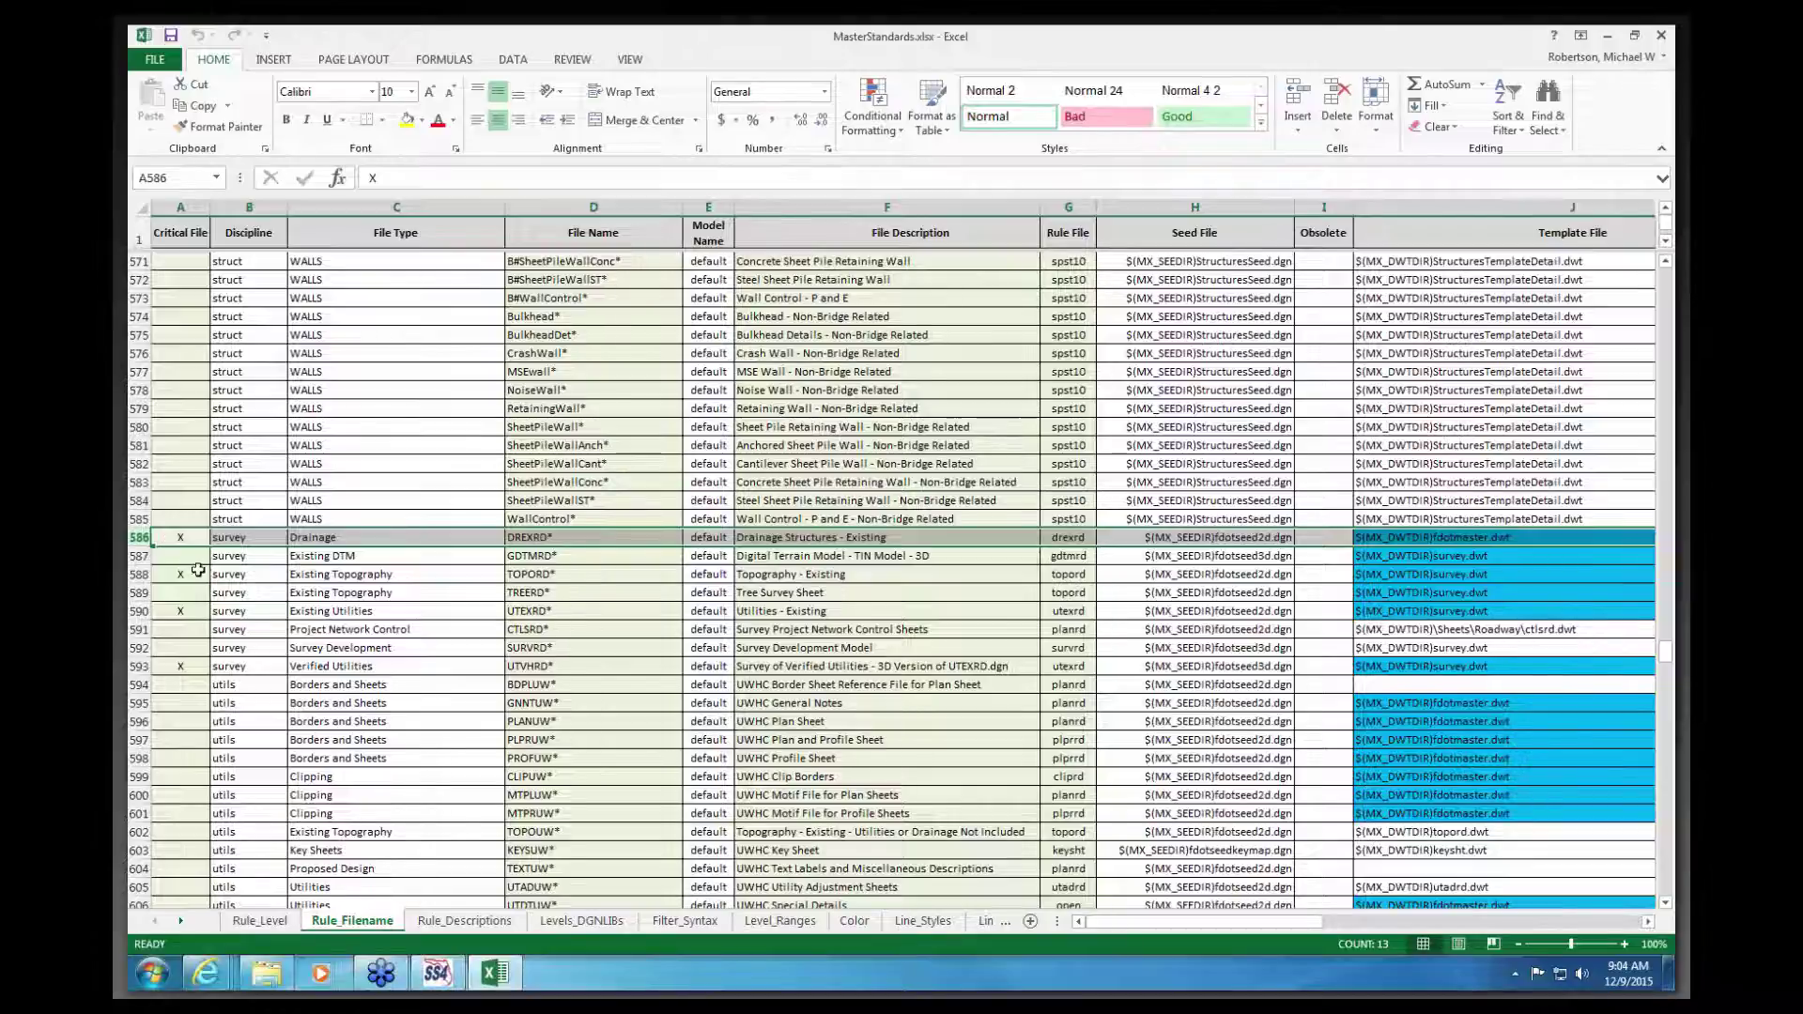
pyautogui.click(180, 557)
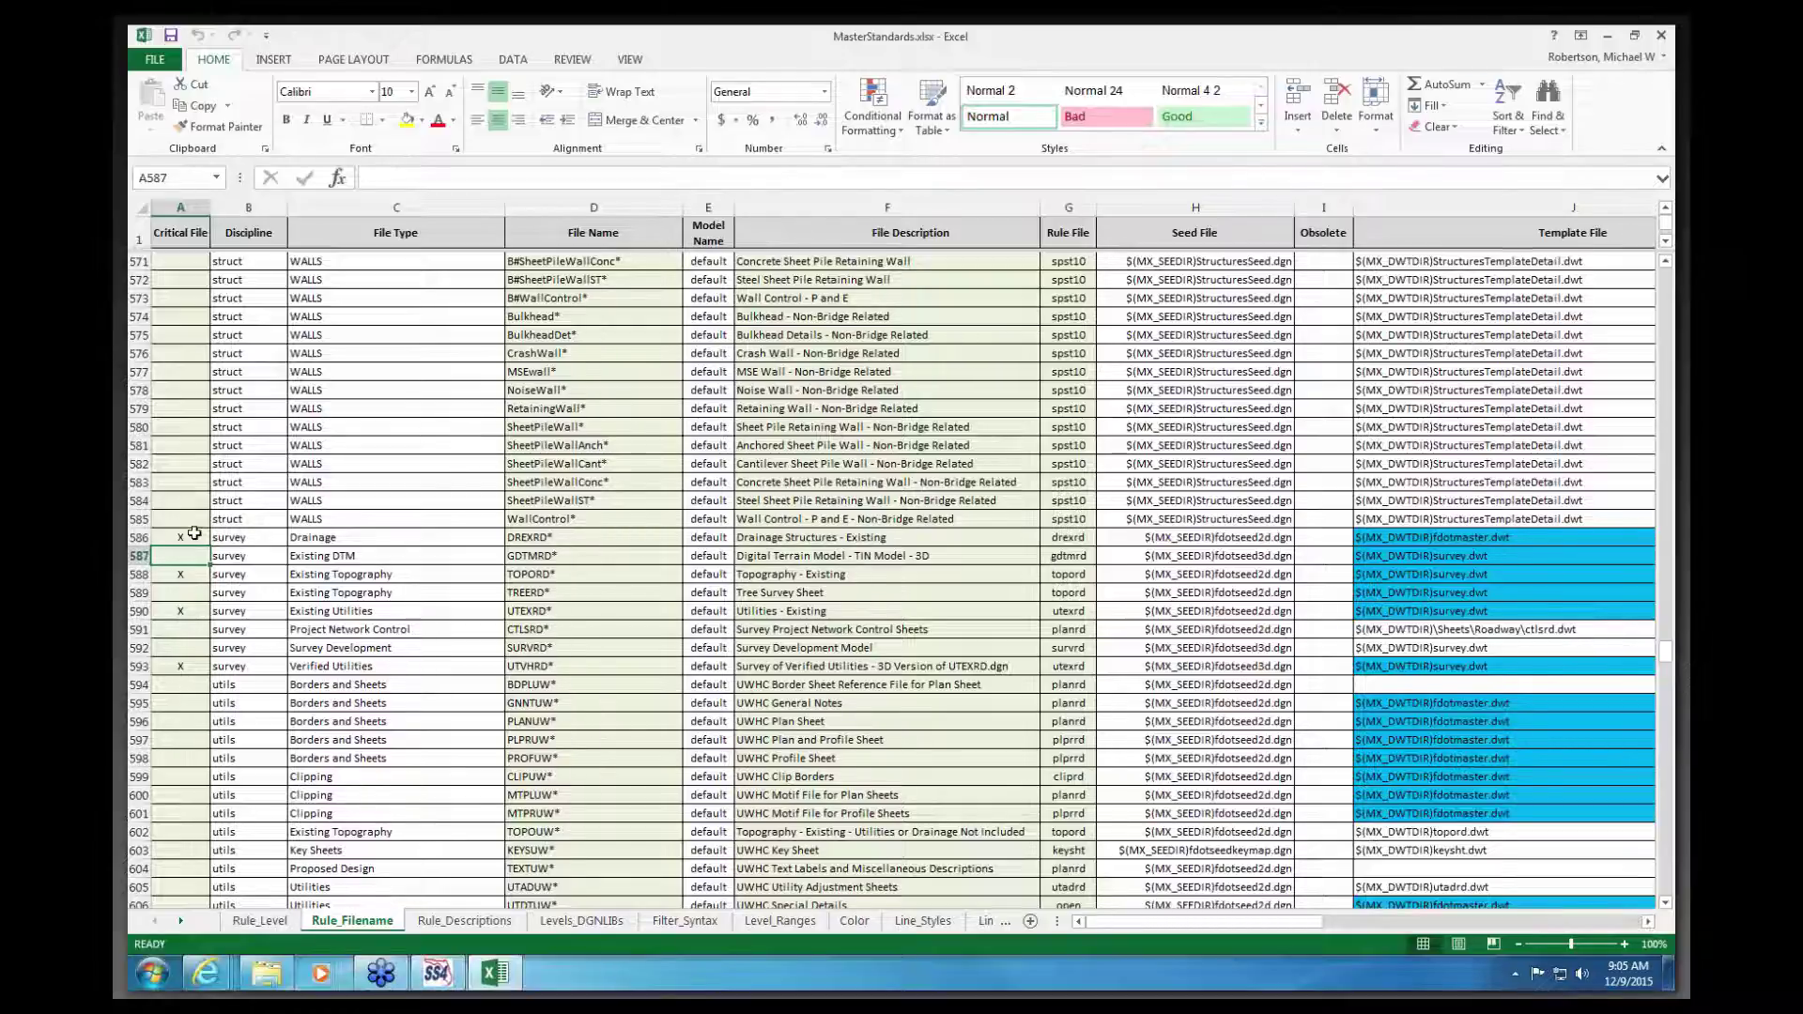
pyautogui.click(181, 539)
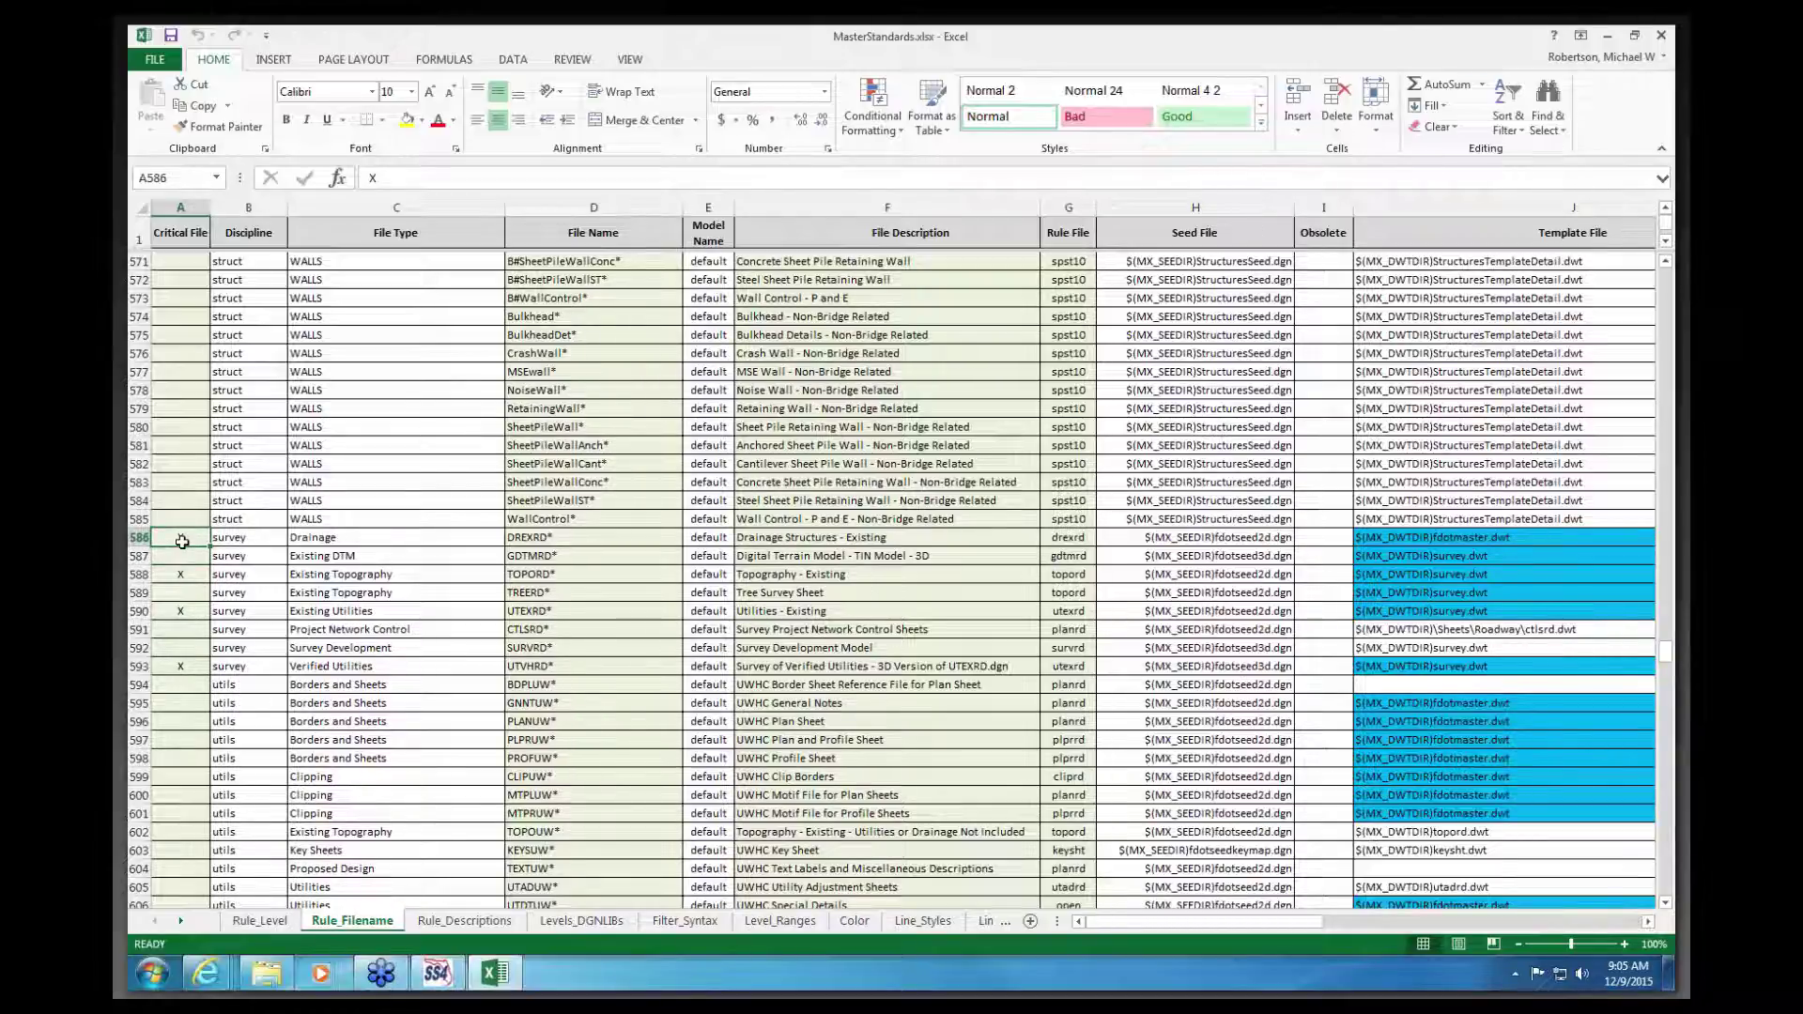
pyautogui.click(313, 539)
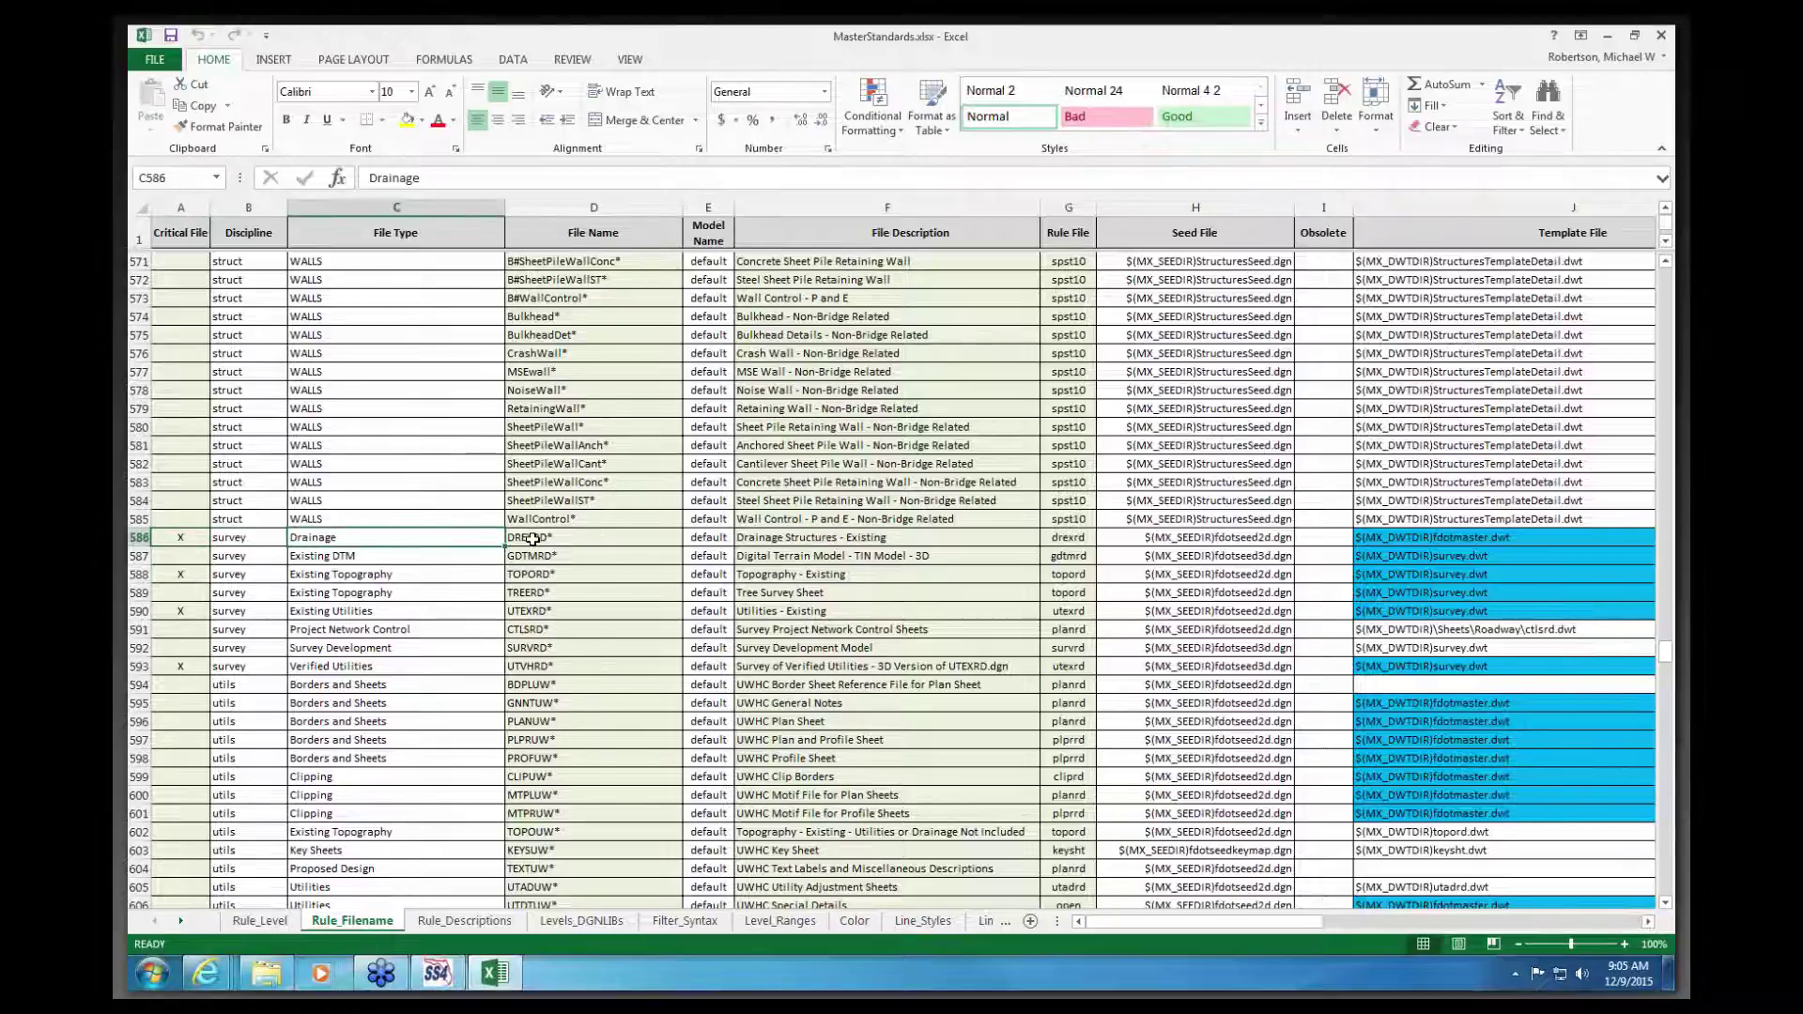
pyautogui.click(530, 539)
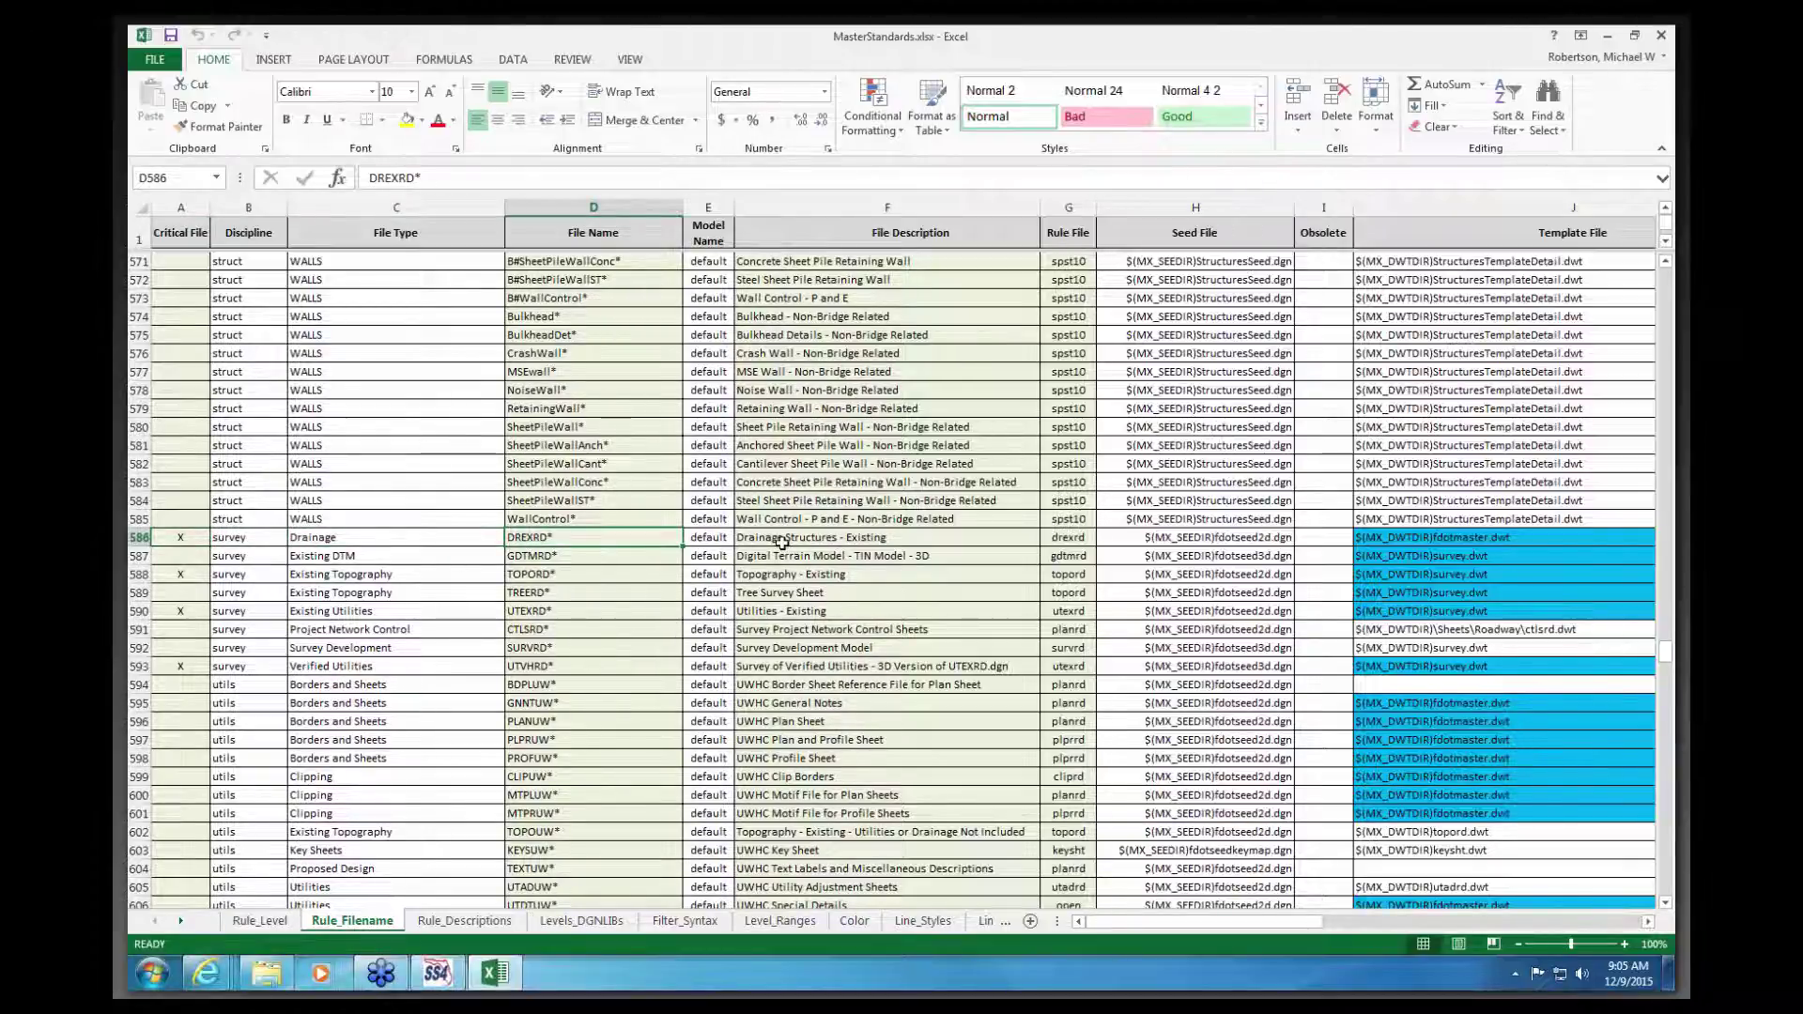
pyautogui.click(783, 542)
pyautogui.click(1066, 538)
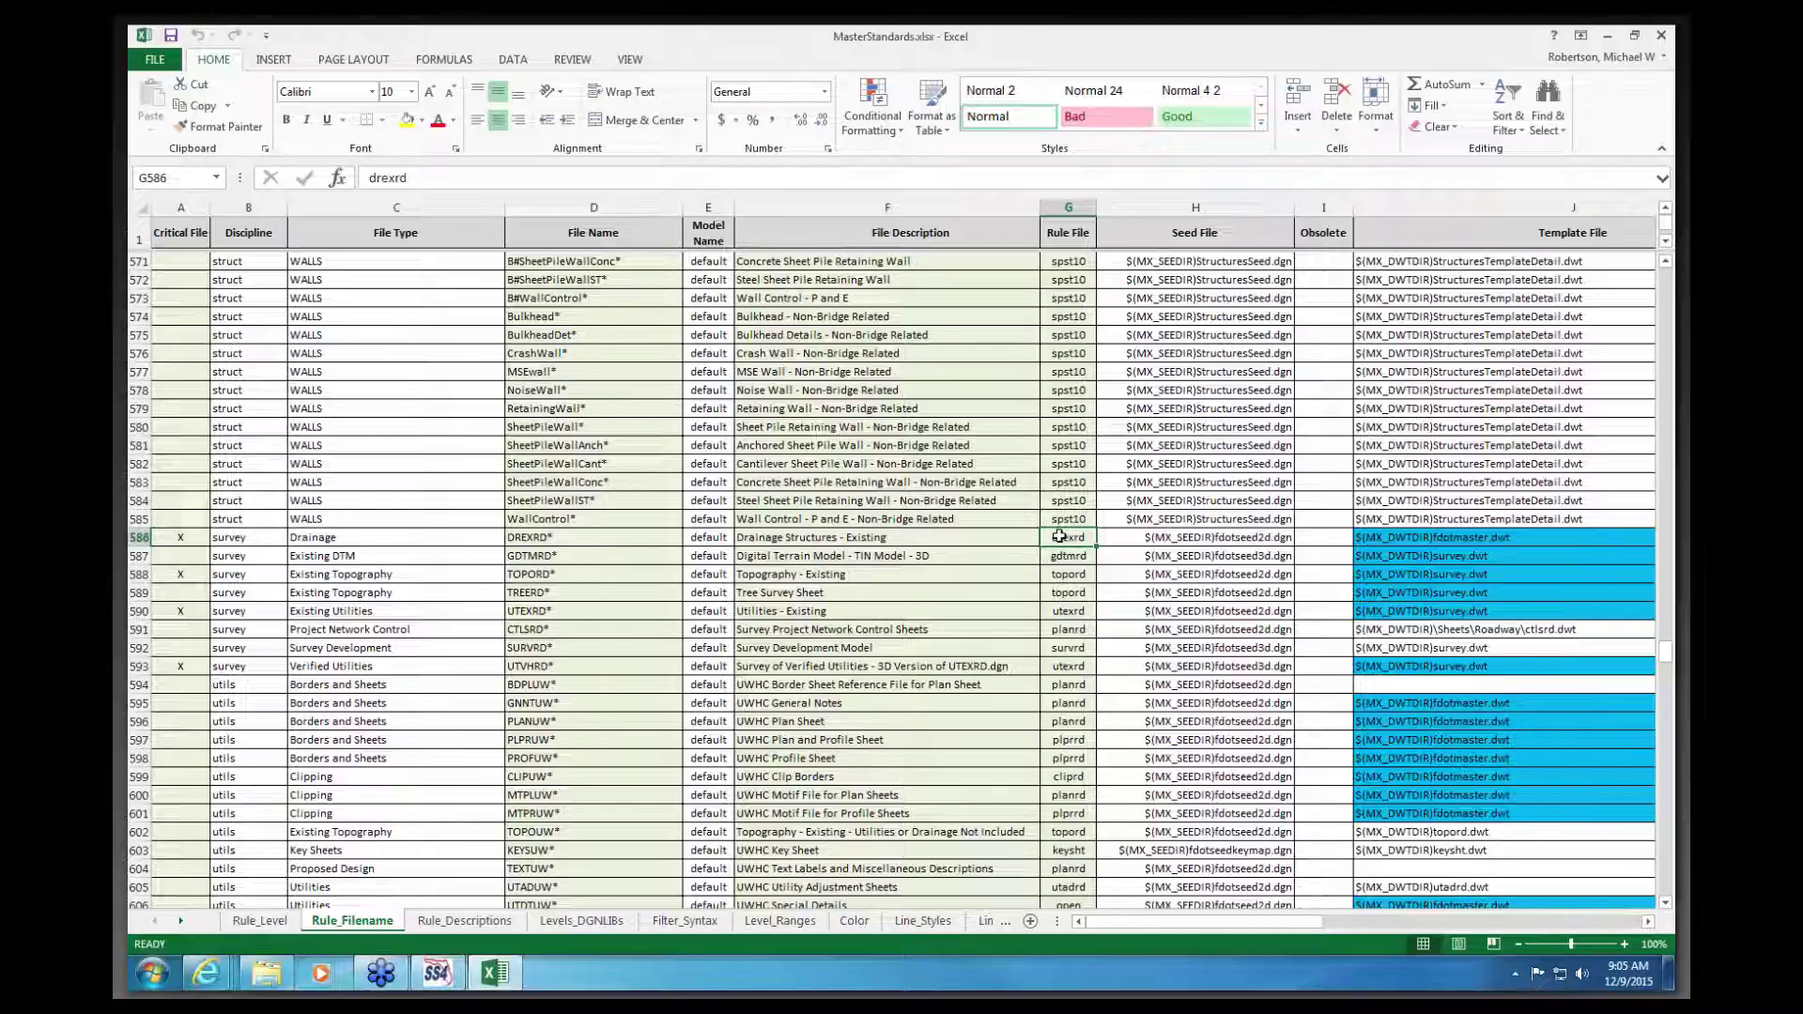
# Step: Close the MasterStandards workbook and return to the GEOPAK drawing
pyautogui.click(1658, 36)
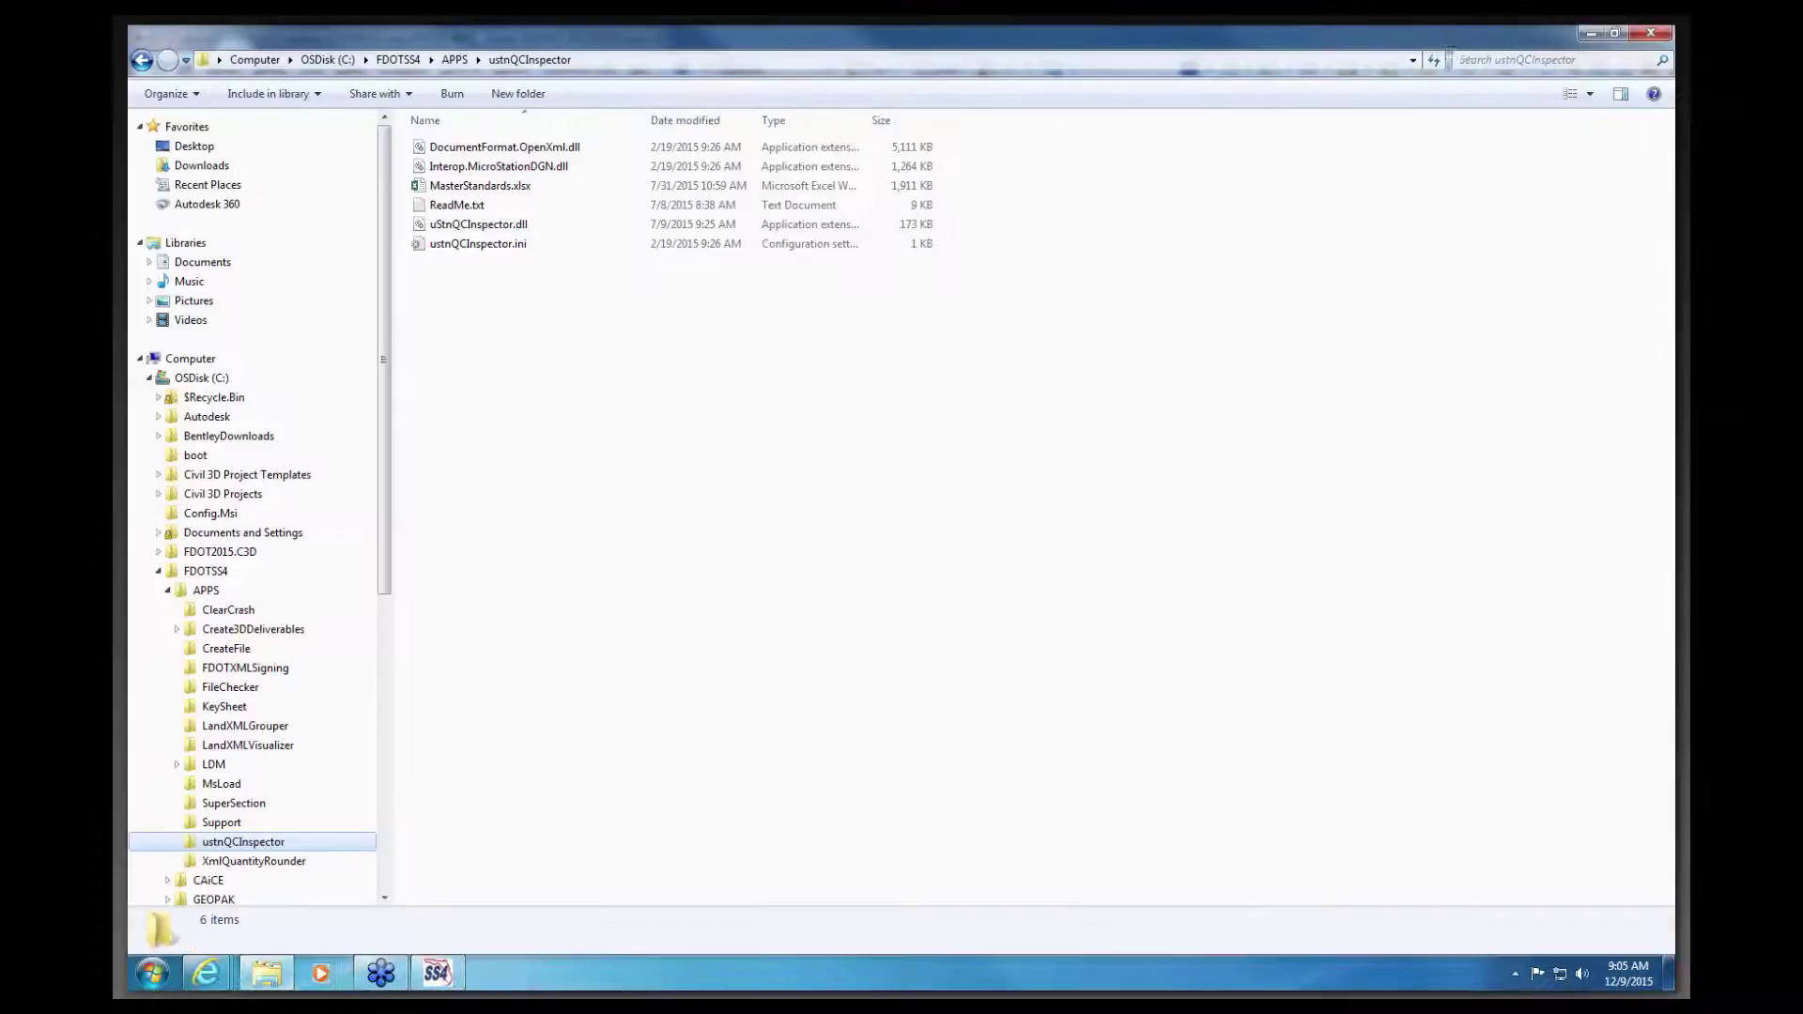
pyautogui.click(1589, 33)
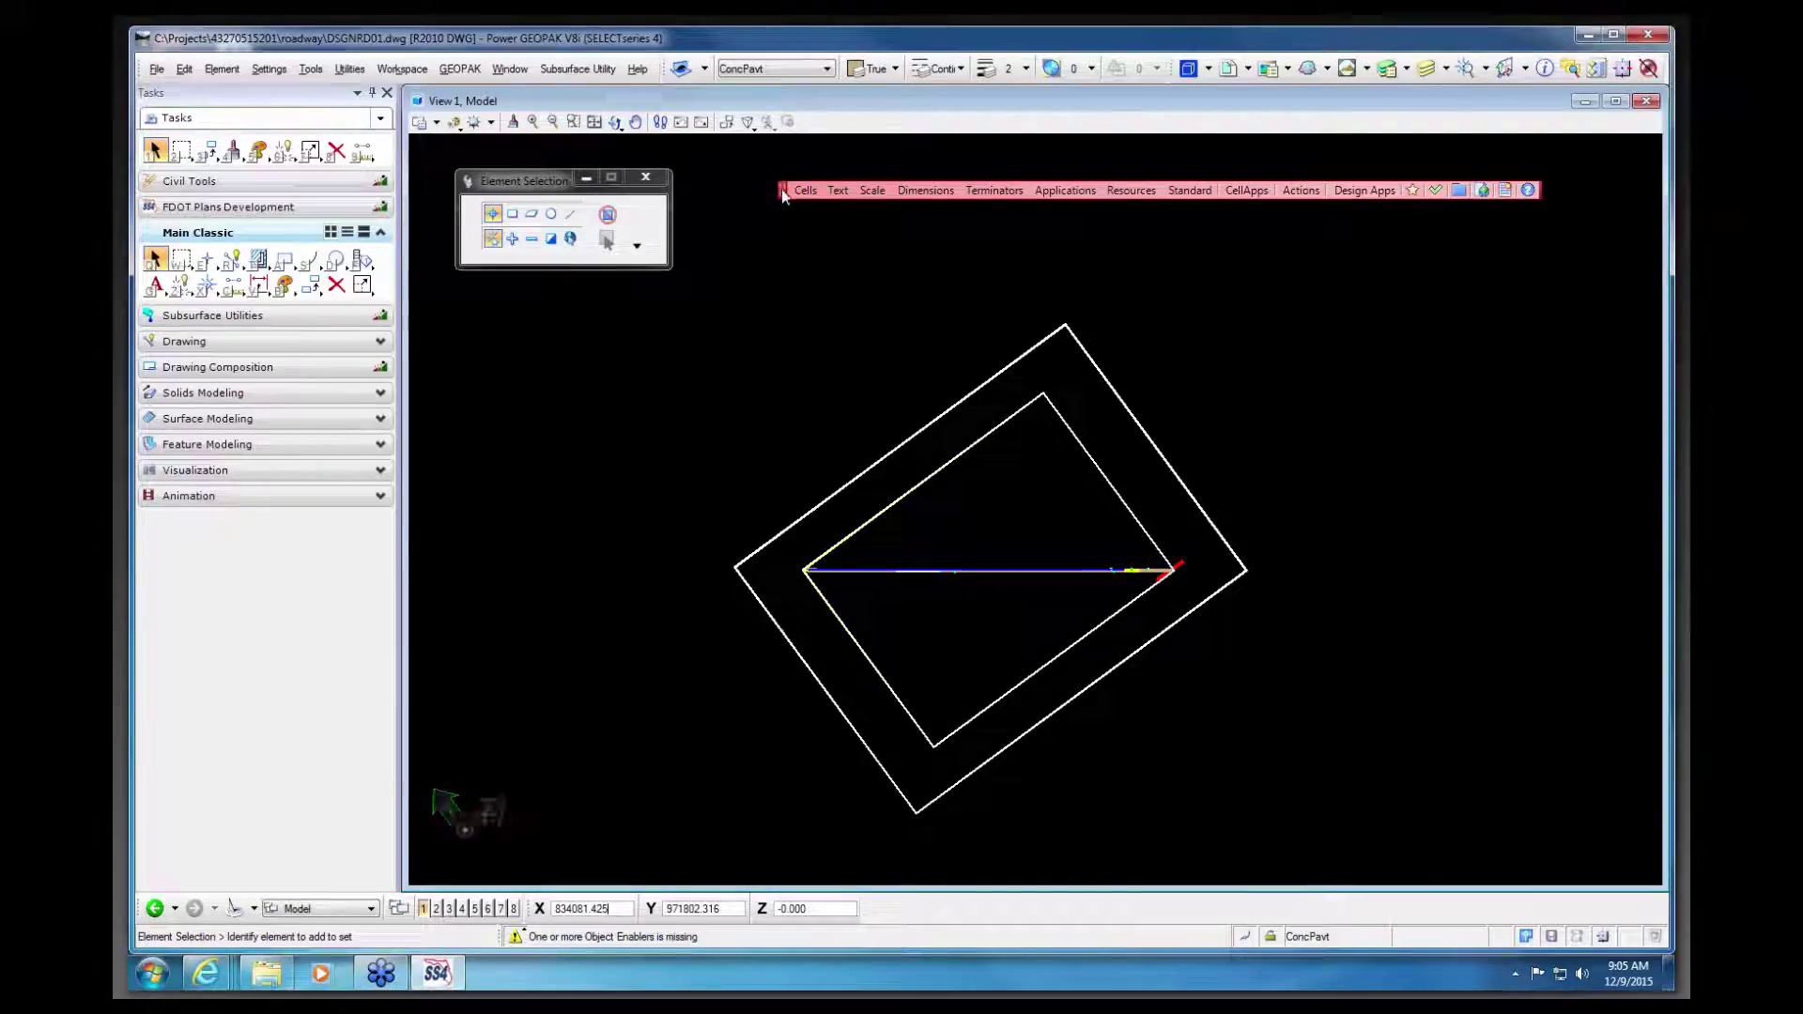
pyautogui.moveTo(783, 191); pyautogui.dragTo(755, 196)
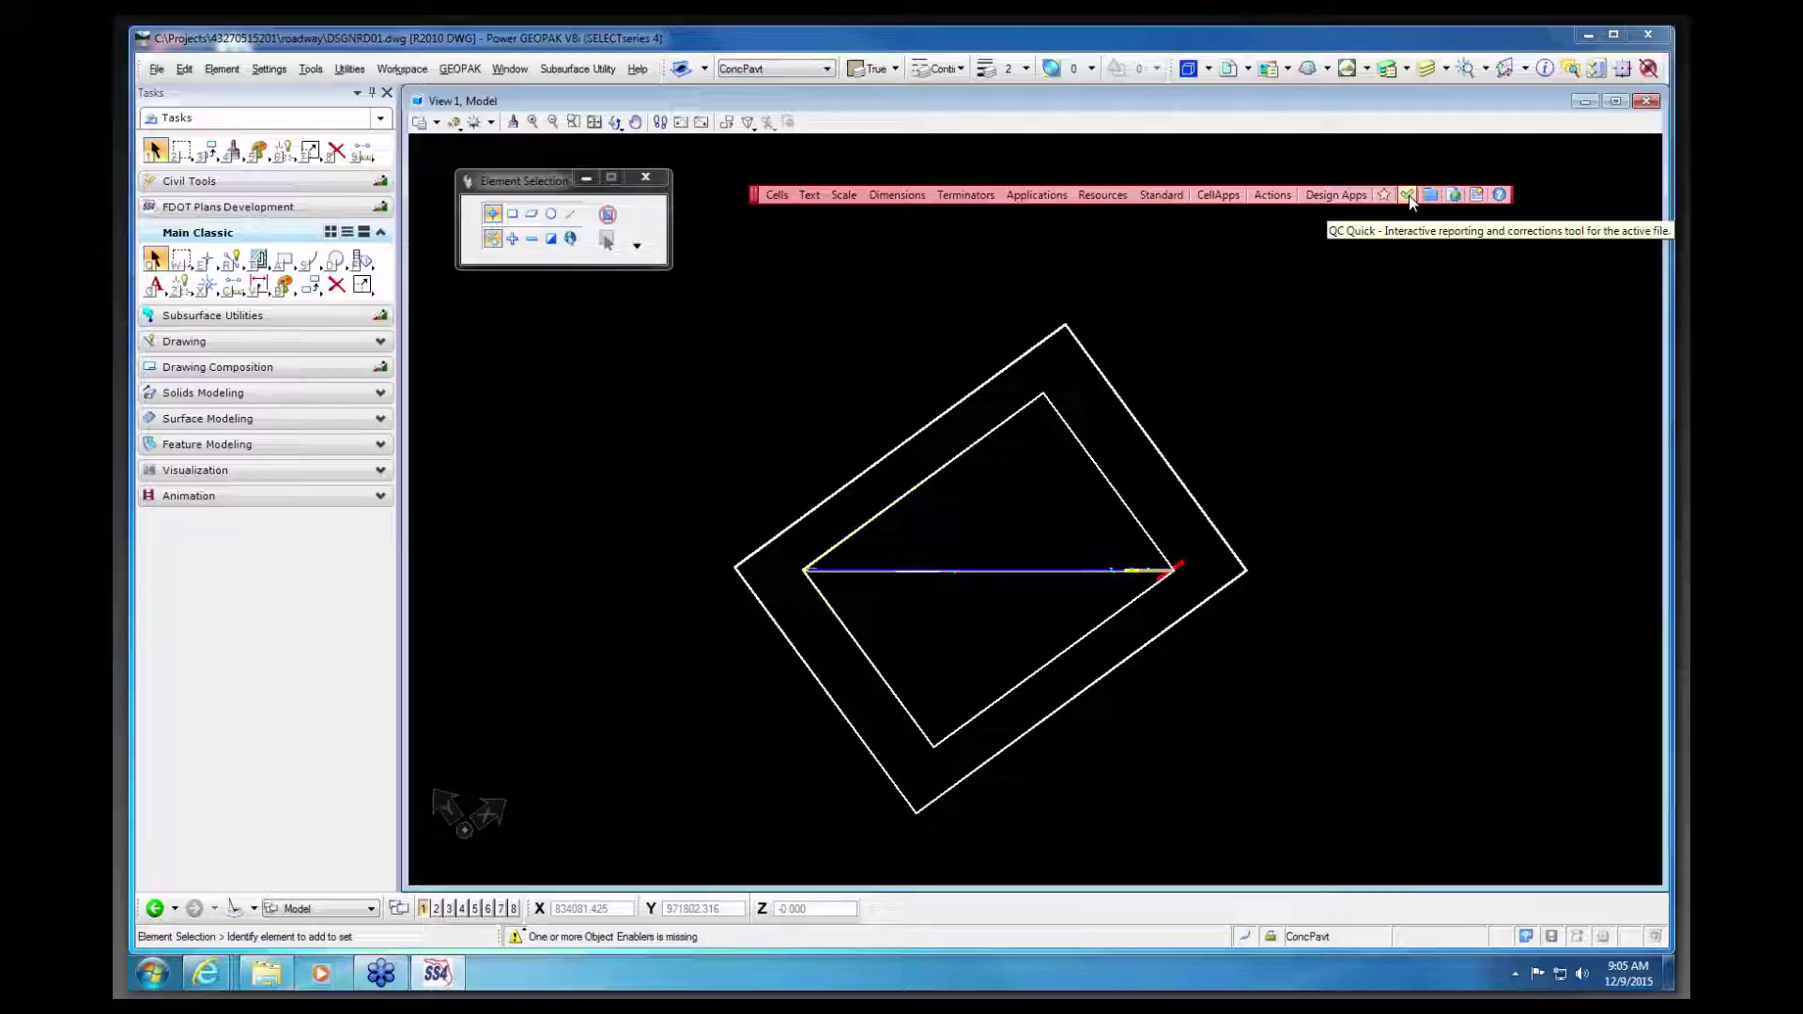
# Step: Show the Actions menu's Quality Control submenu listing QC Quick
pyautogui.click(1272, 198)
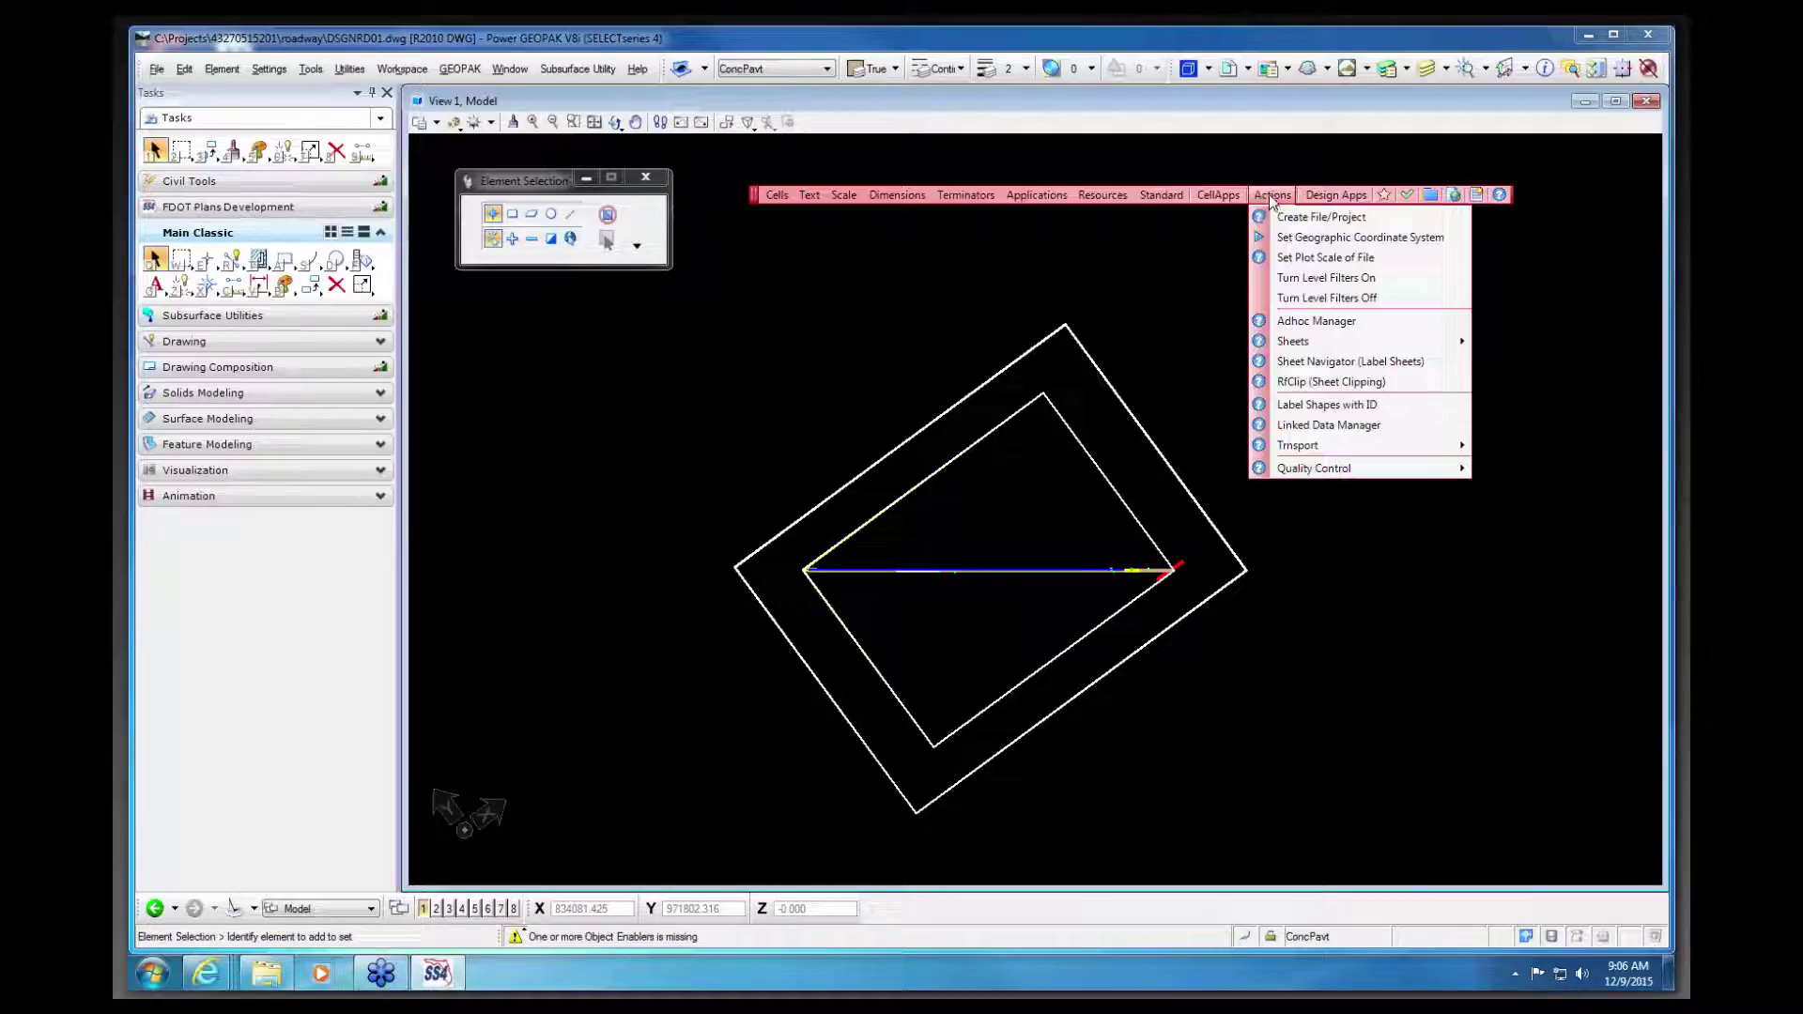
pyautogui.click(1243, 105)
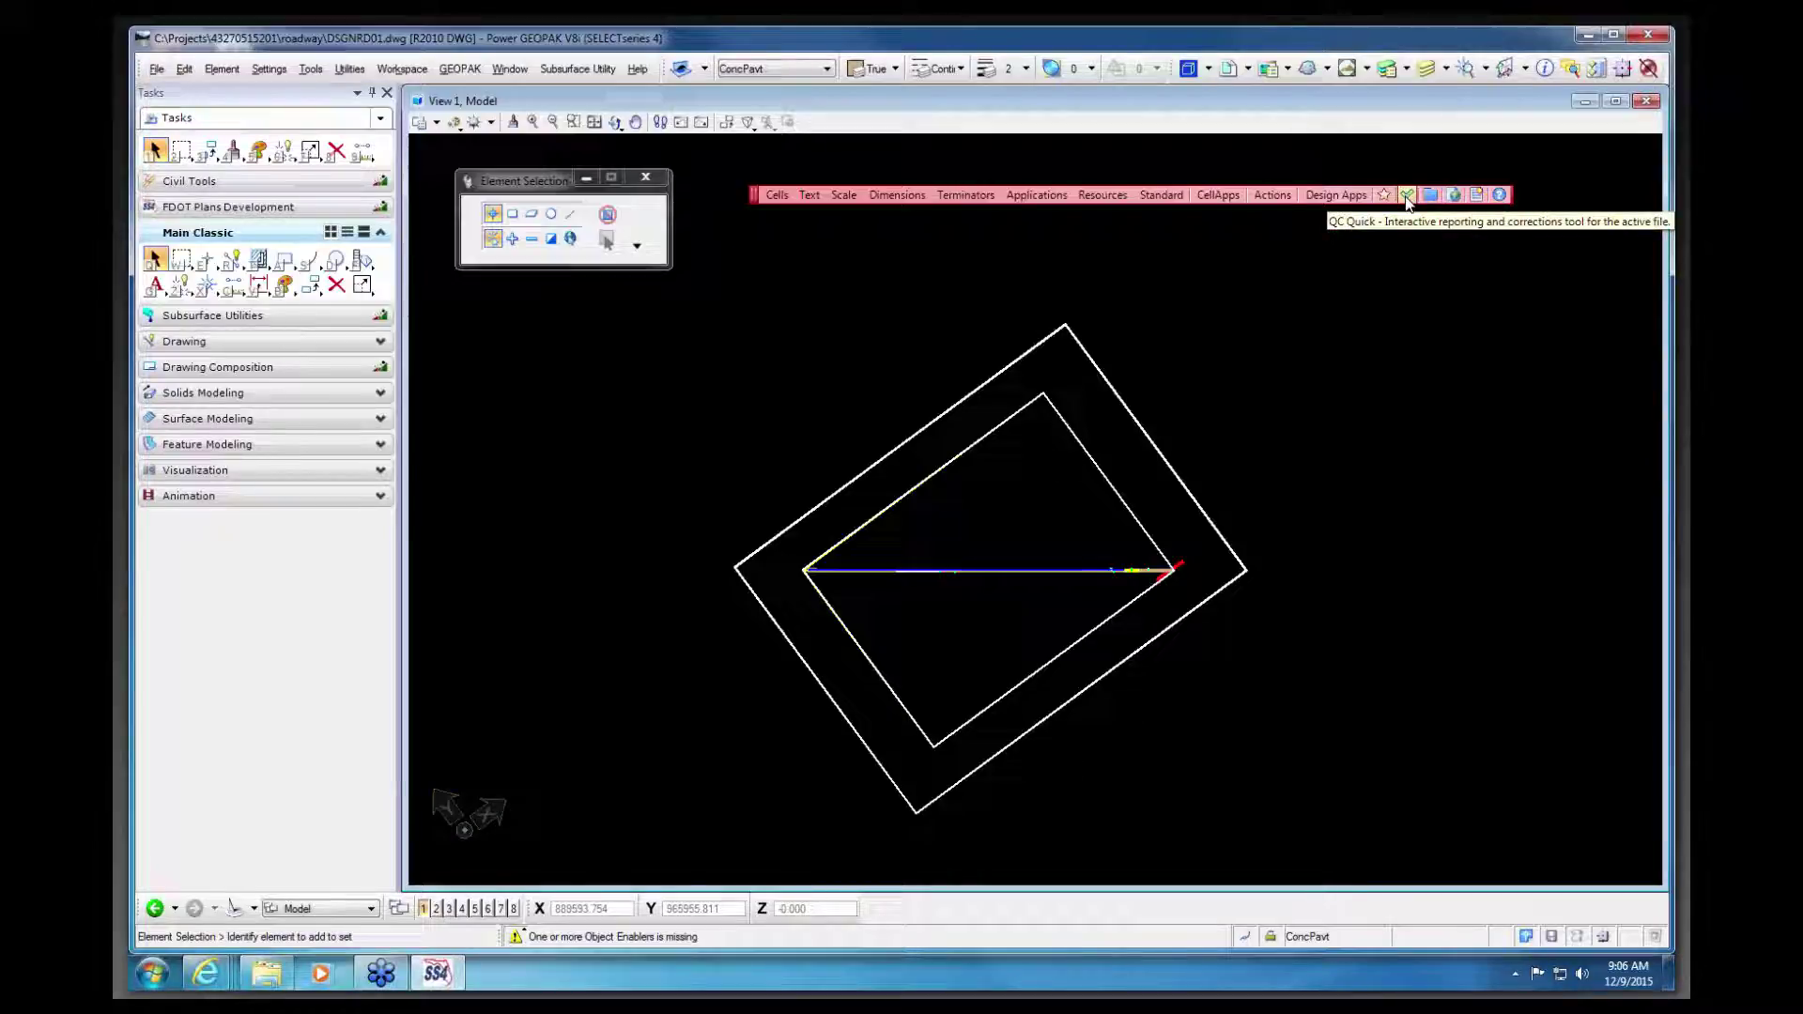
pyautogui.click(1273, 195)
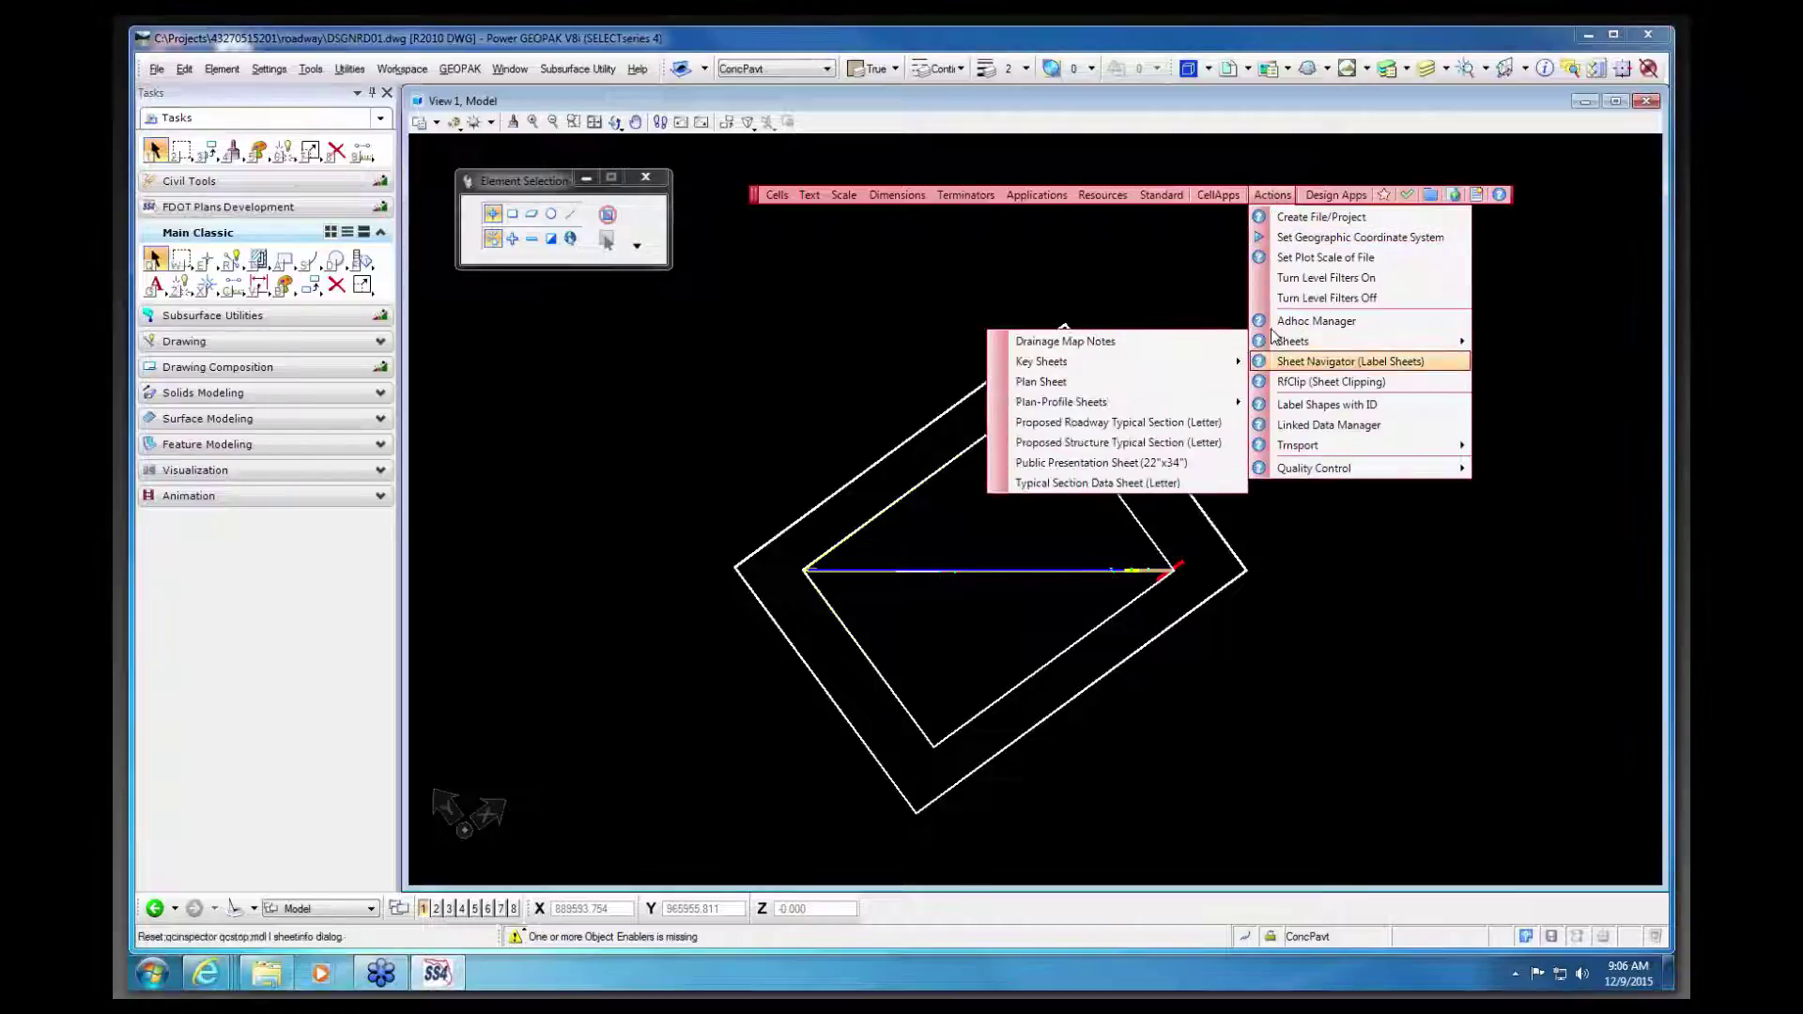
# Step: Run QC Quick, sort the four errors by Model, and widen the Element Type column
pyautogui.moveTo(1314, 468)
pyautogui.click(1521, 510)
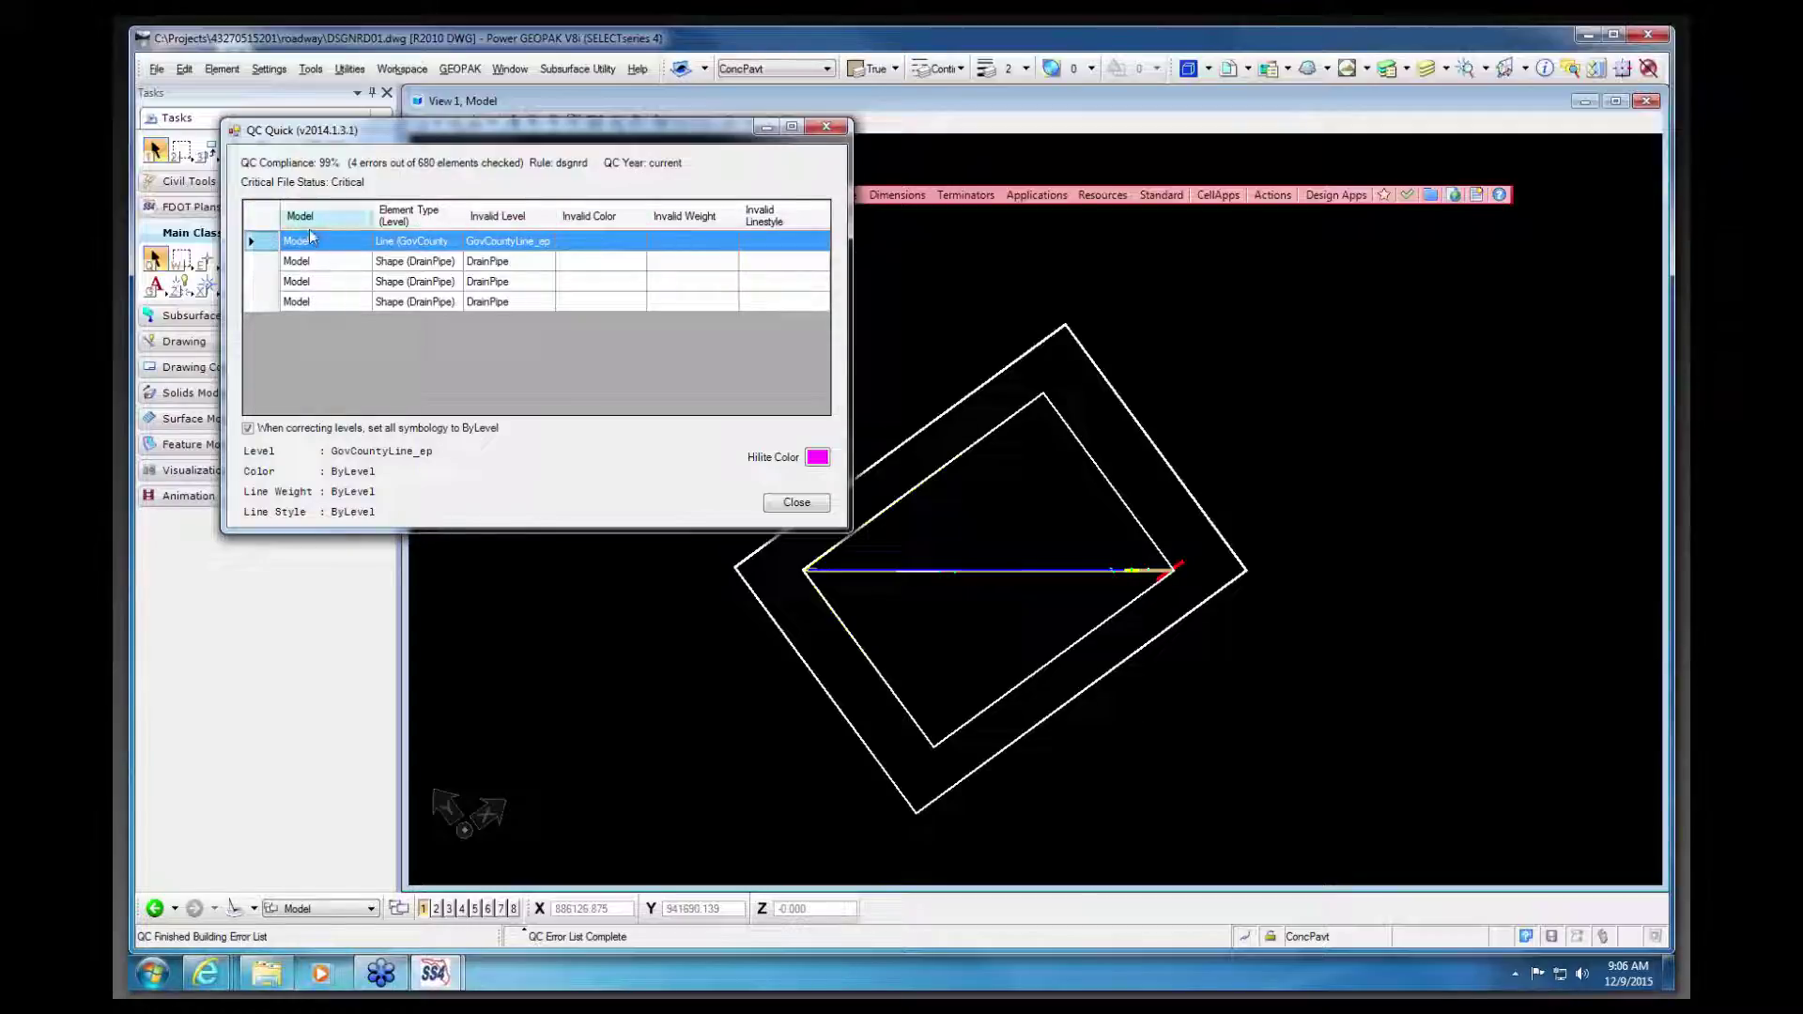
pyautogui.click(338, 211)
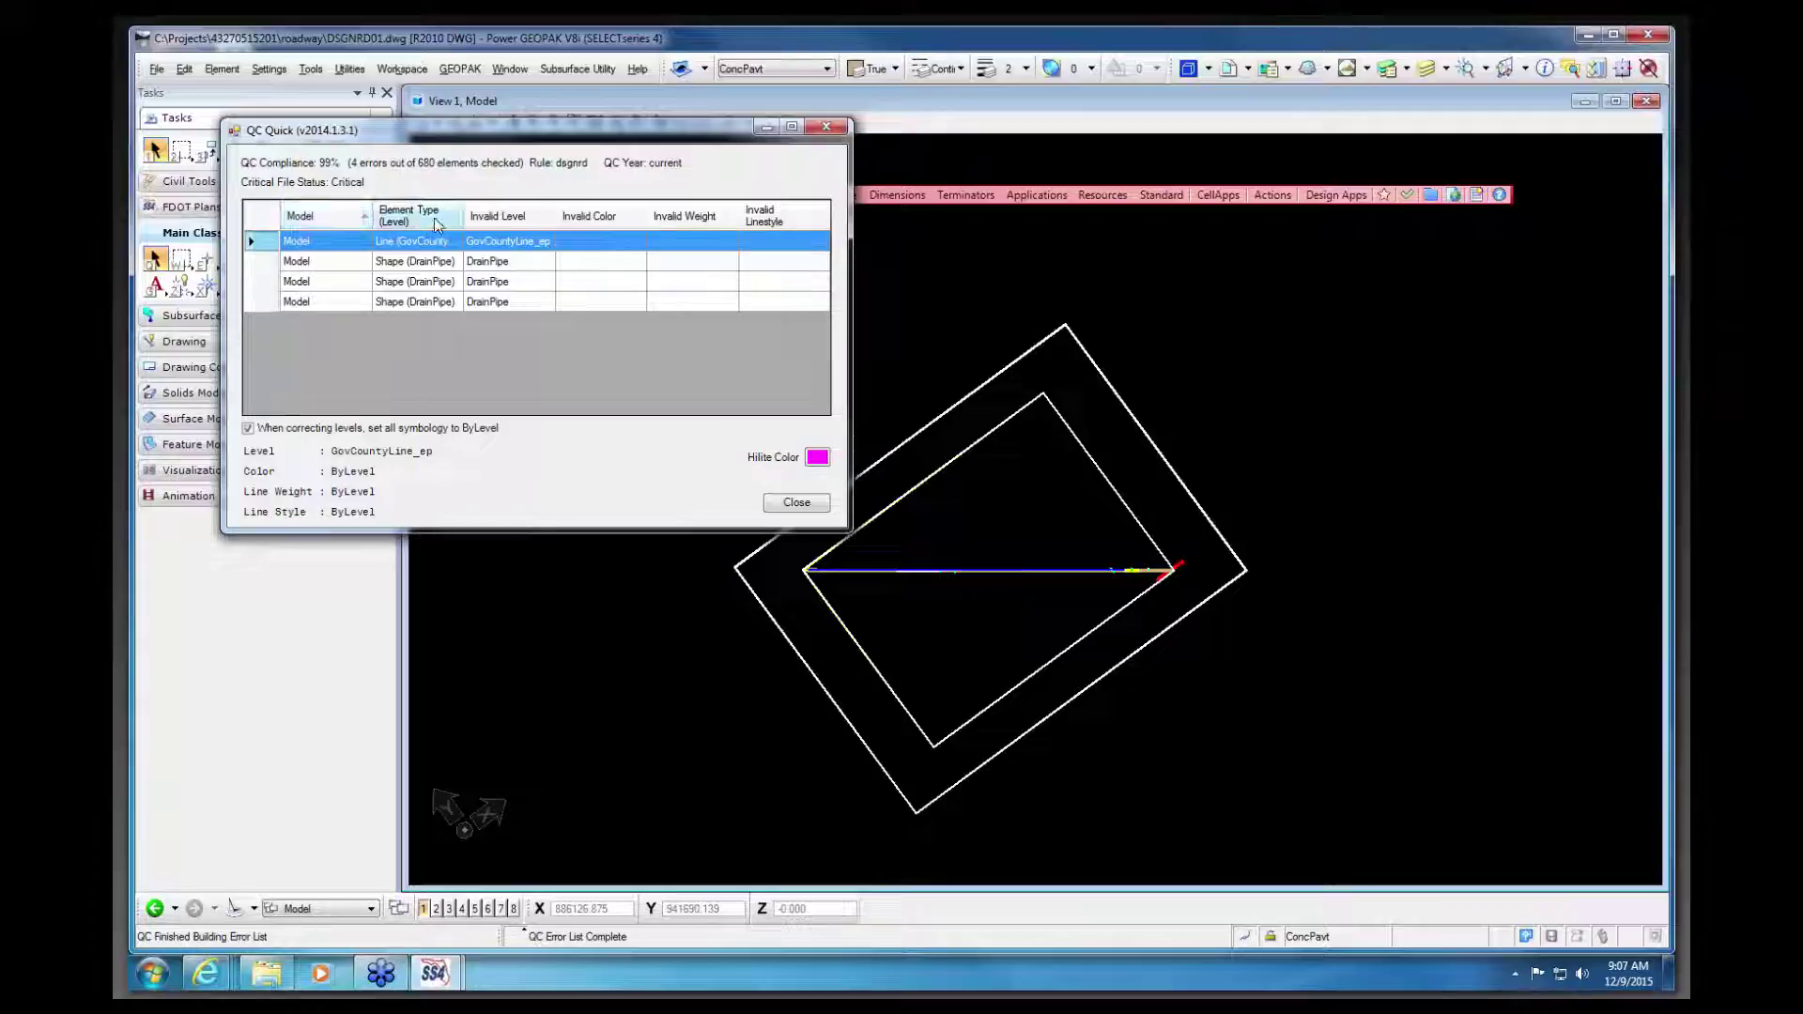
pyautogui.moveTo(465, 213); pyautogui.dragTo(599, 214)
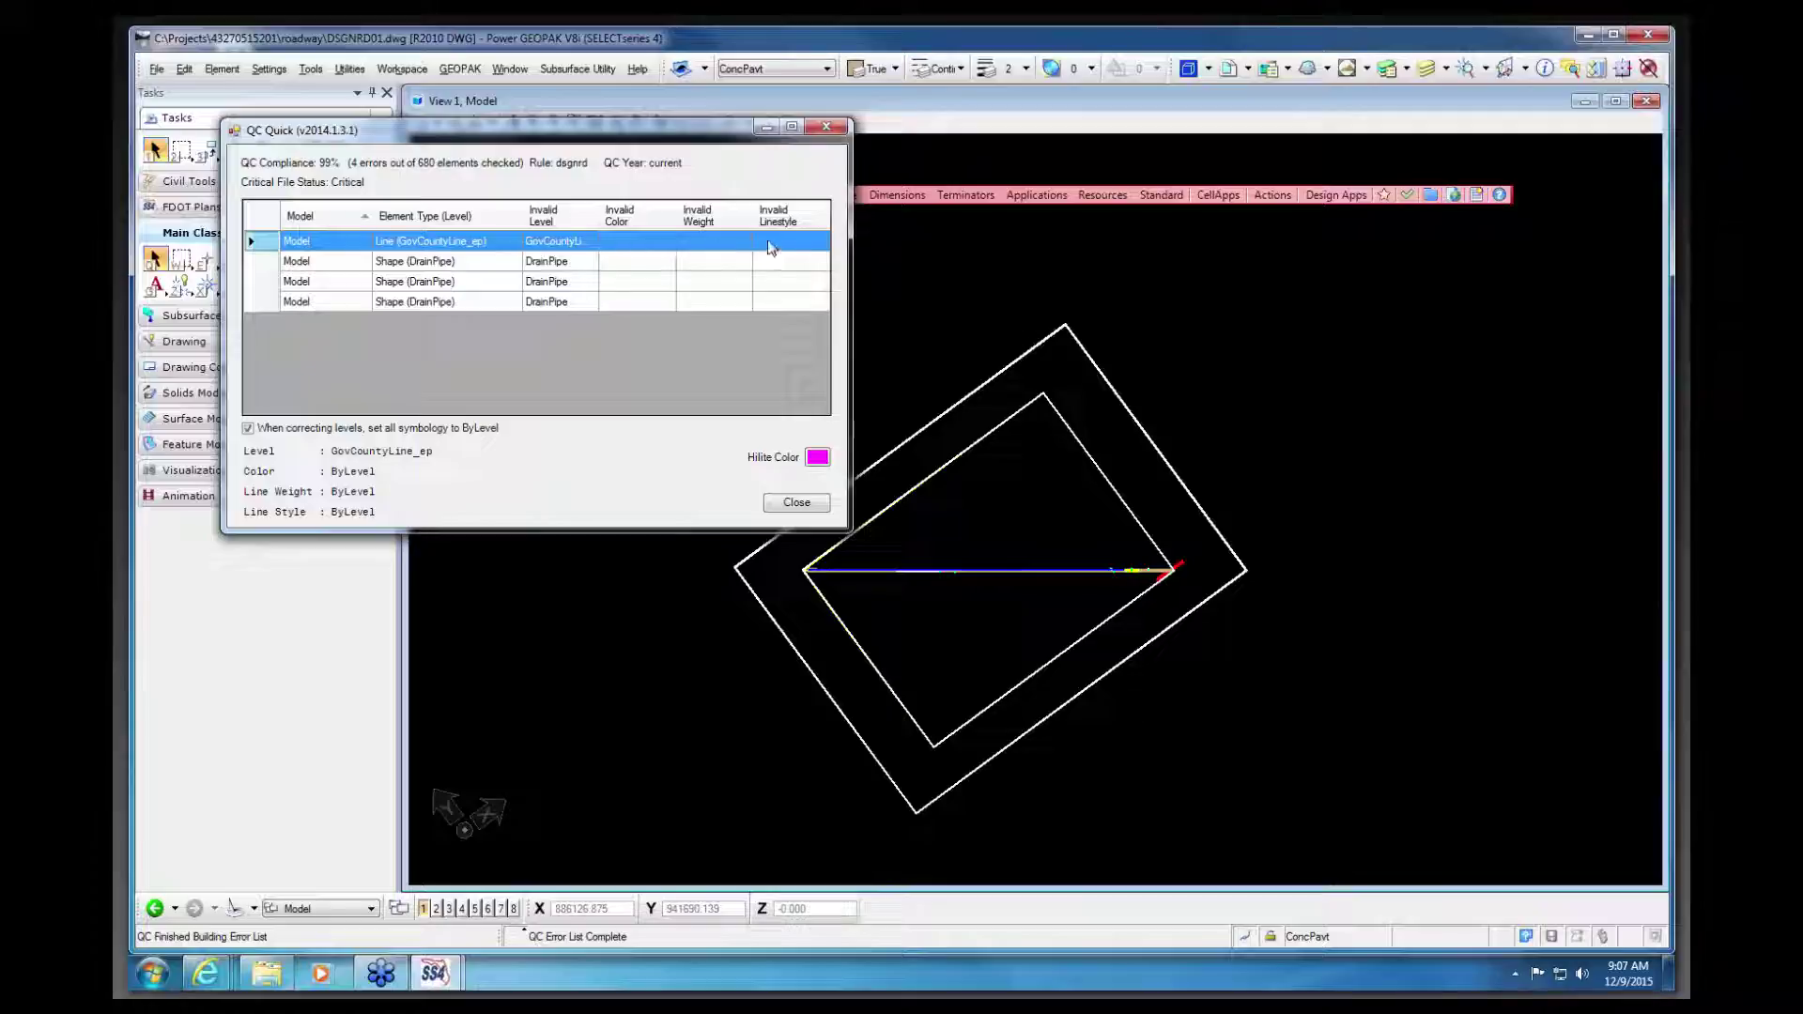
# Step: Leave the highlight colour unchanged and zoom to the flagged GovCountyLine_ep line
pyautogui.click(817, 460)
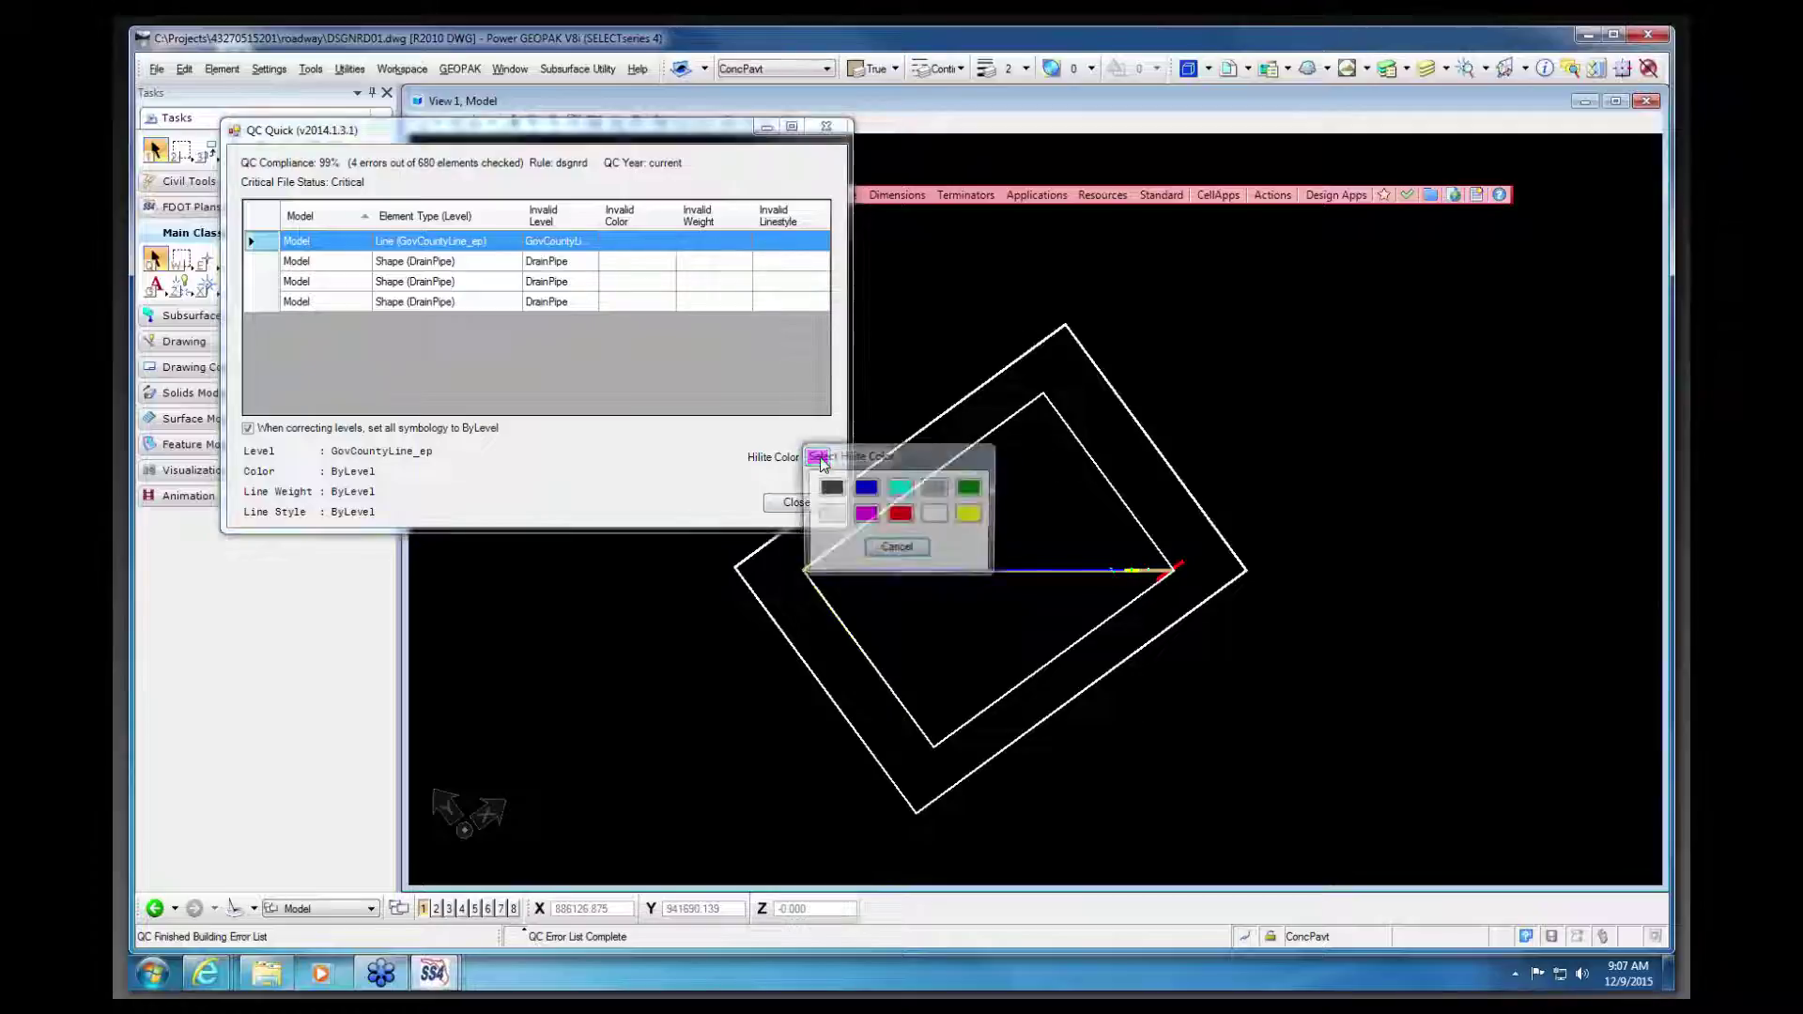
pyautogui.click(898, 549)
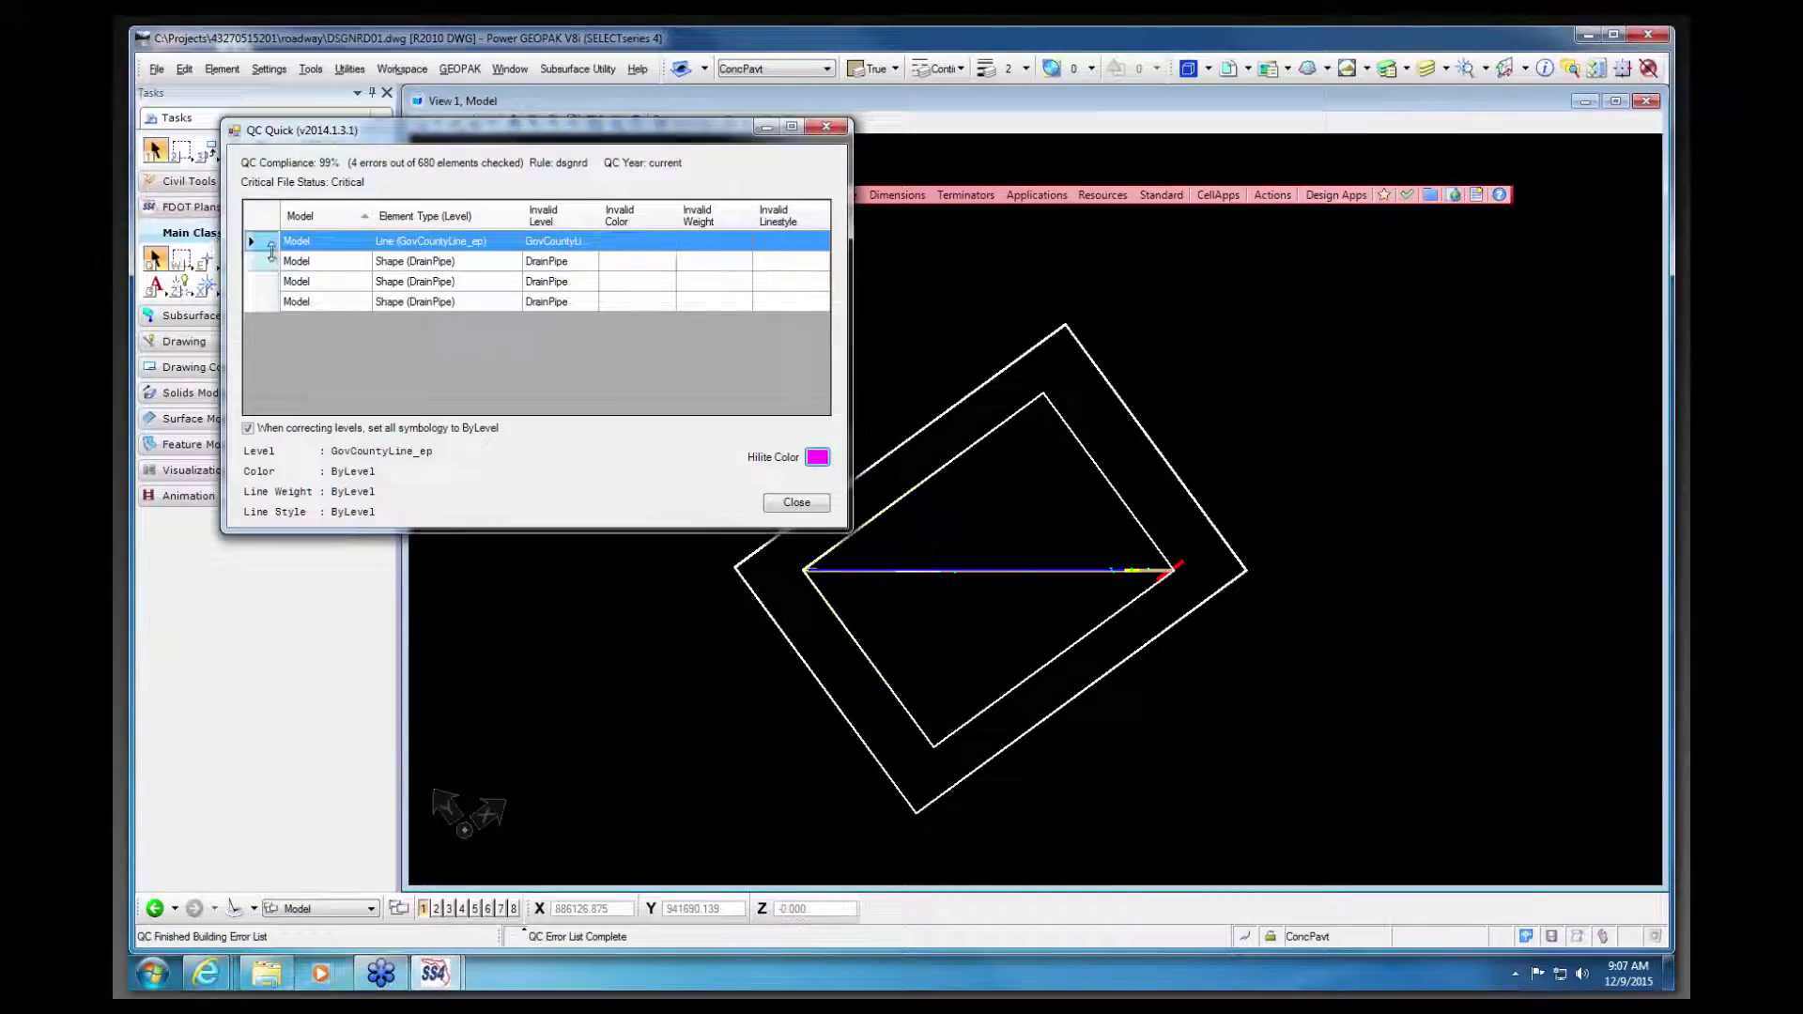
pyautogui.click(269, 248)
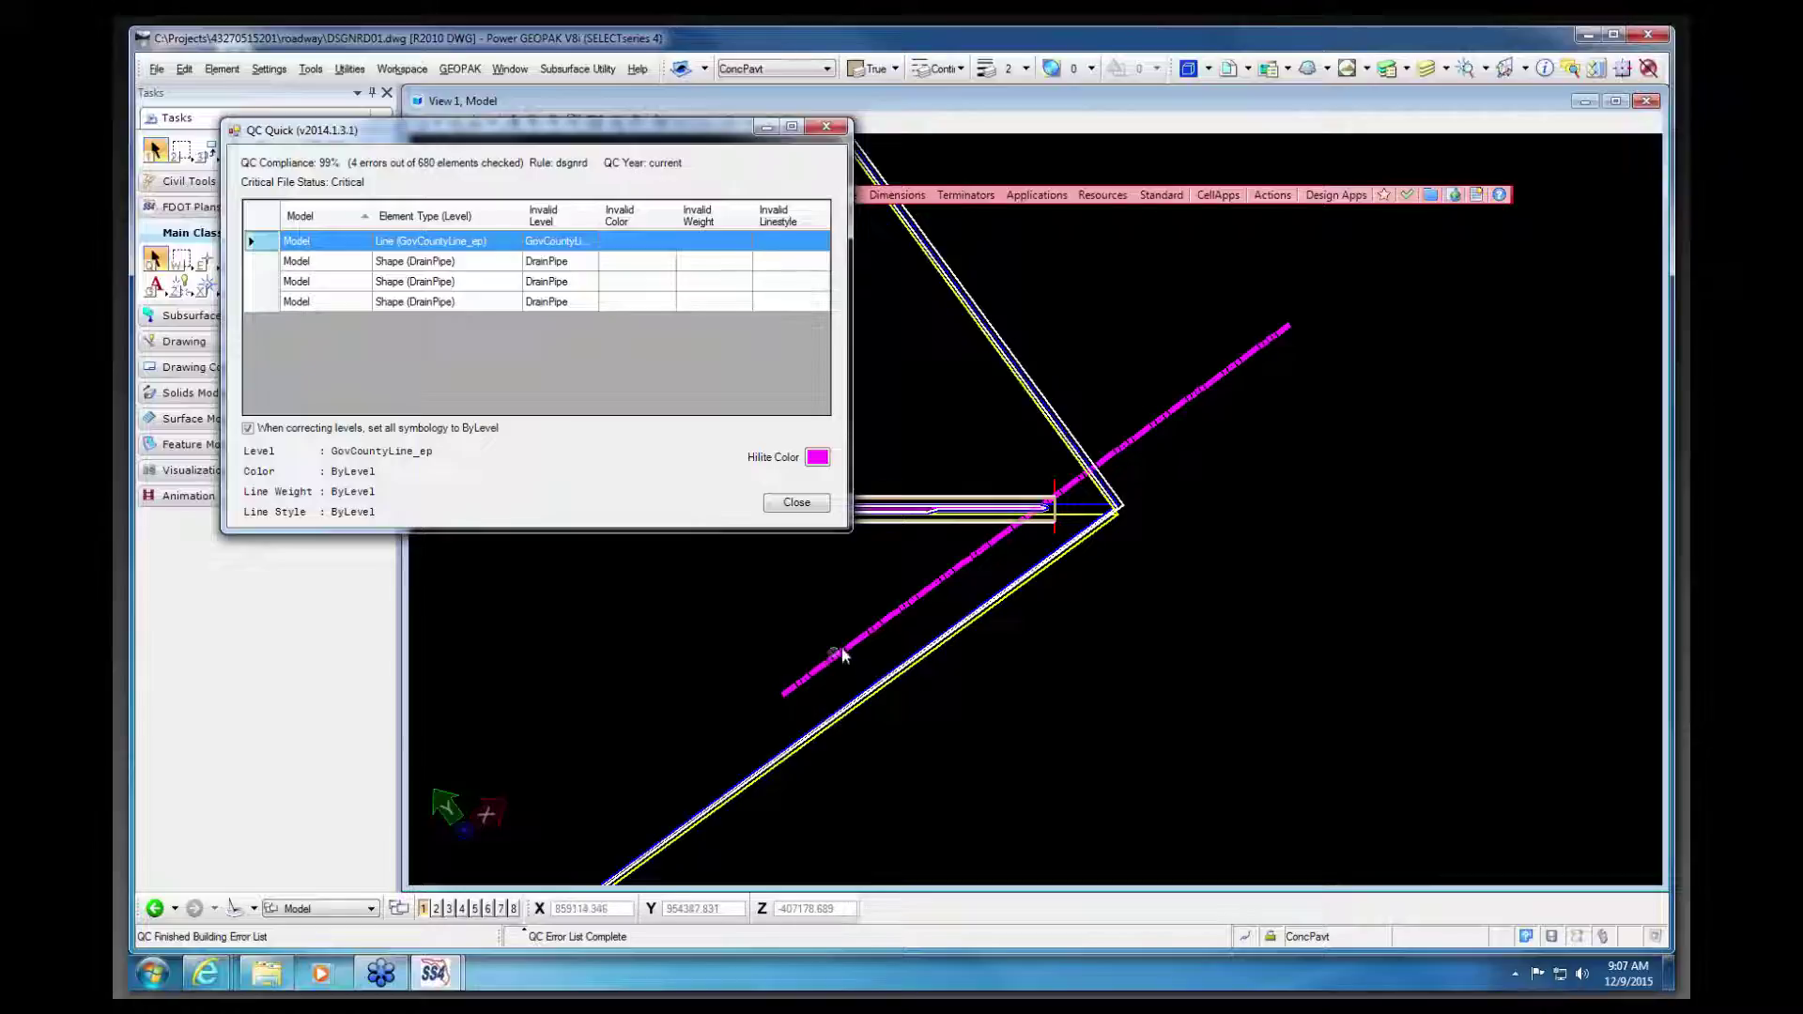
pyautogui.moveTo(847, 652)
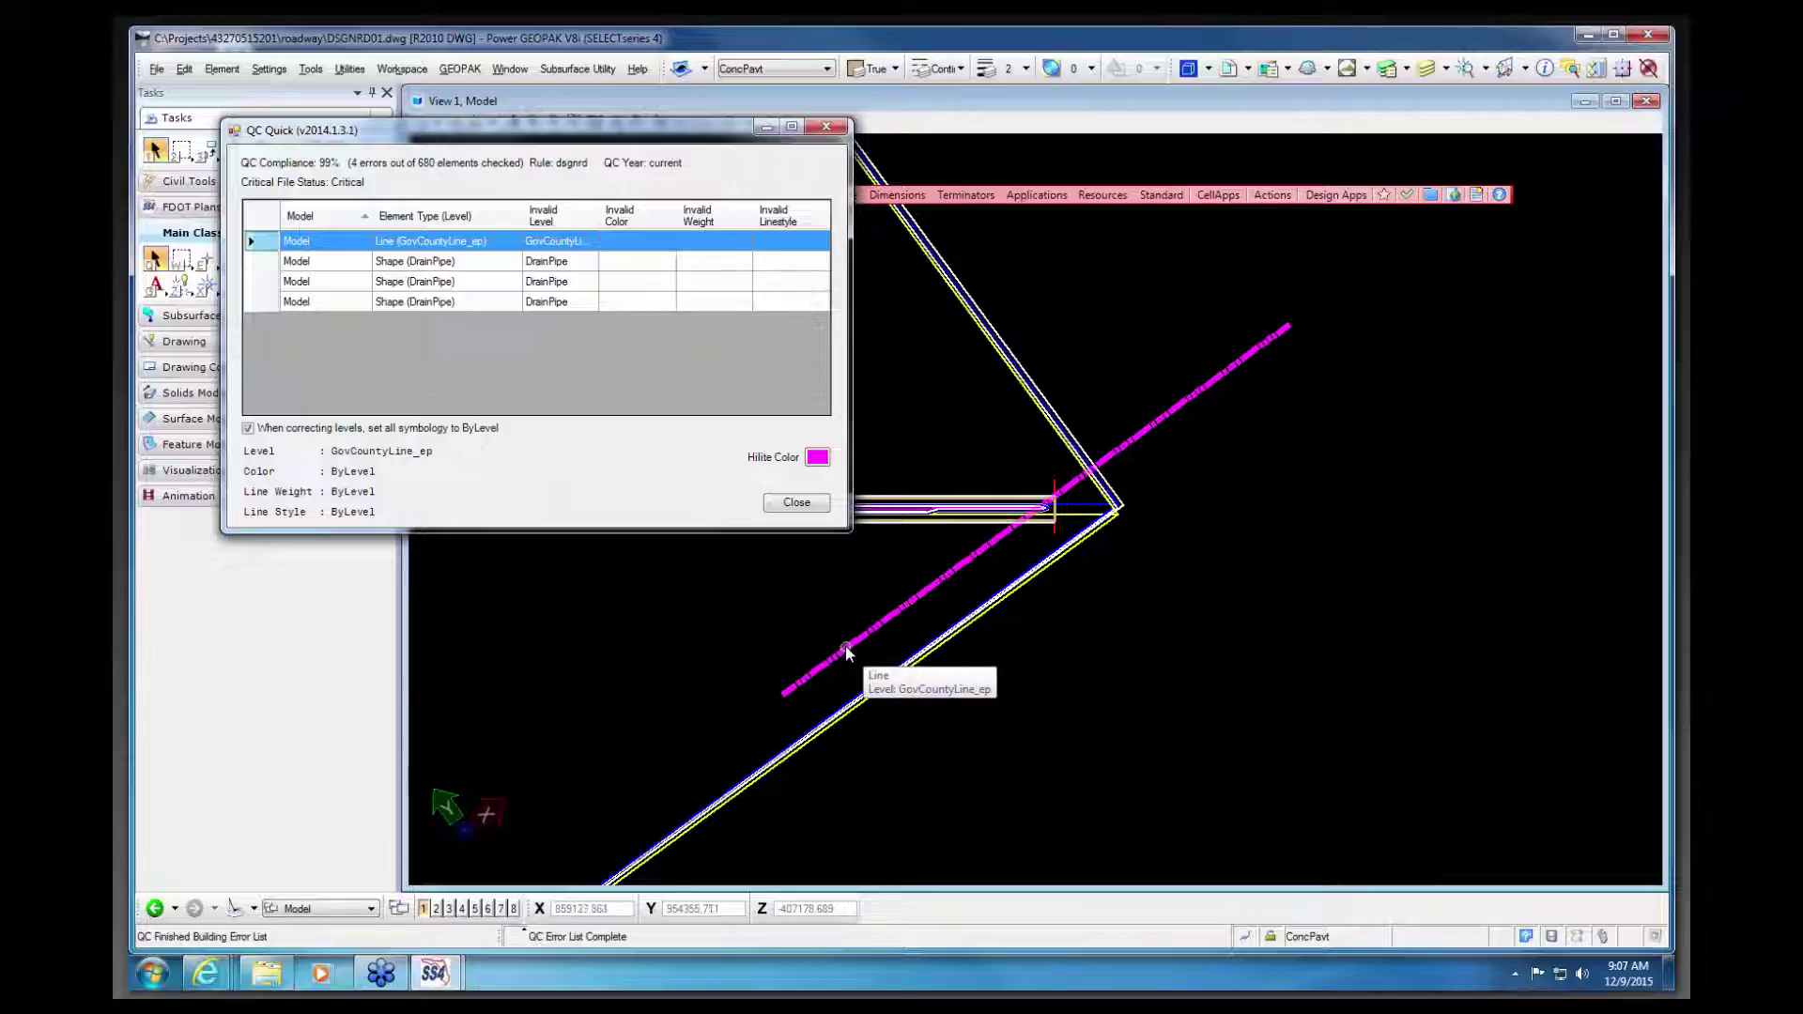
# Step: Zoom to the flagged DrainPipe shape and show it highlighted in cyan
pyautogui.click(261, 262)
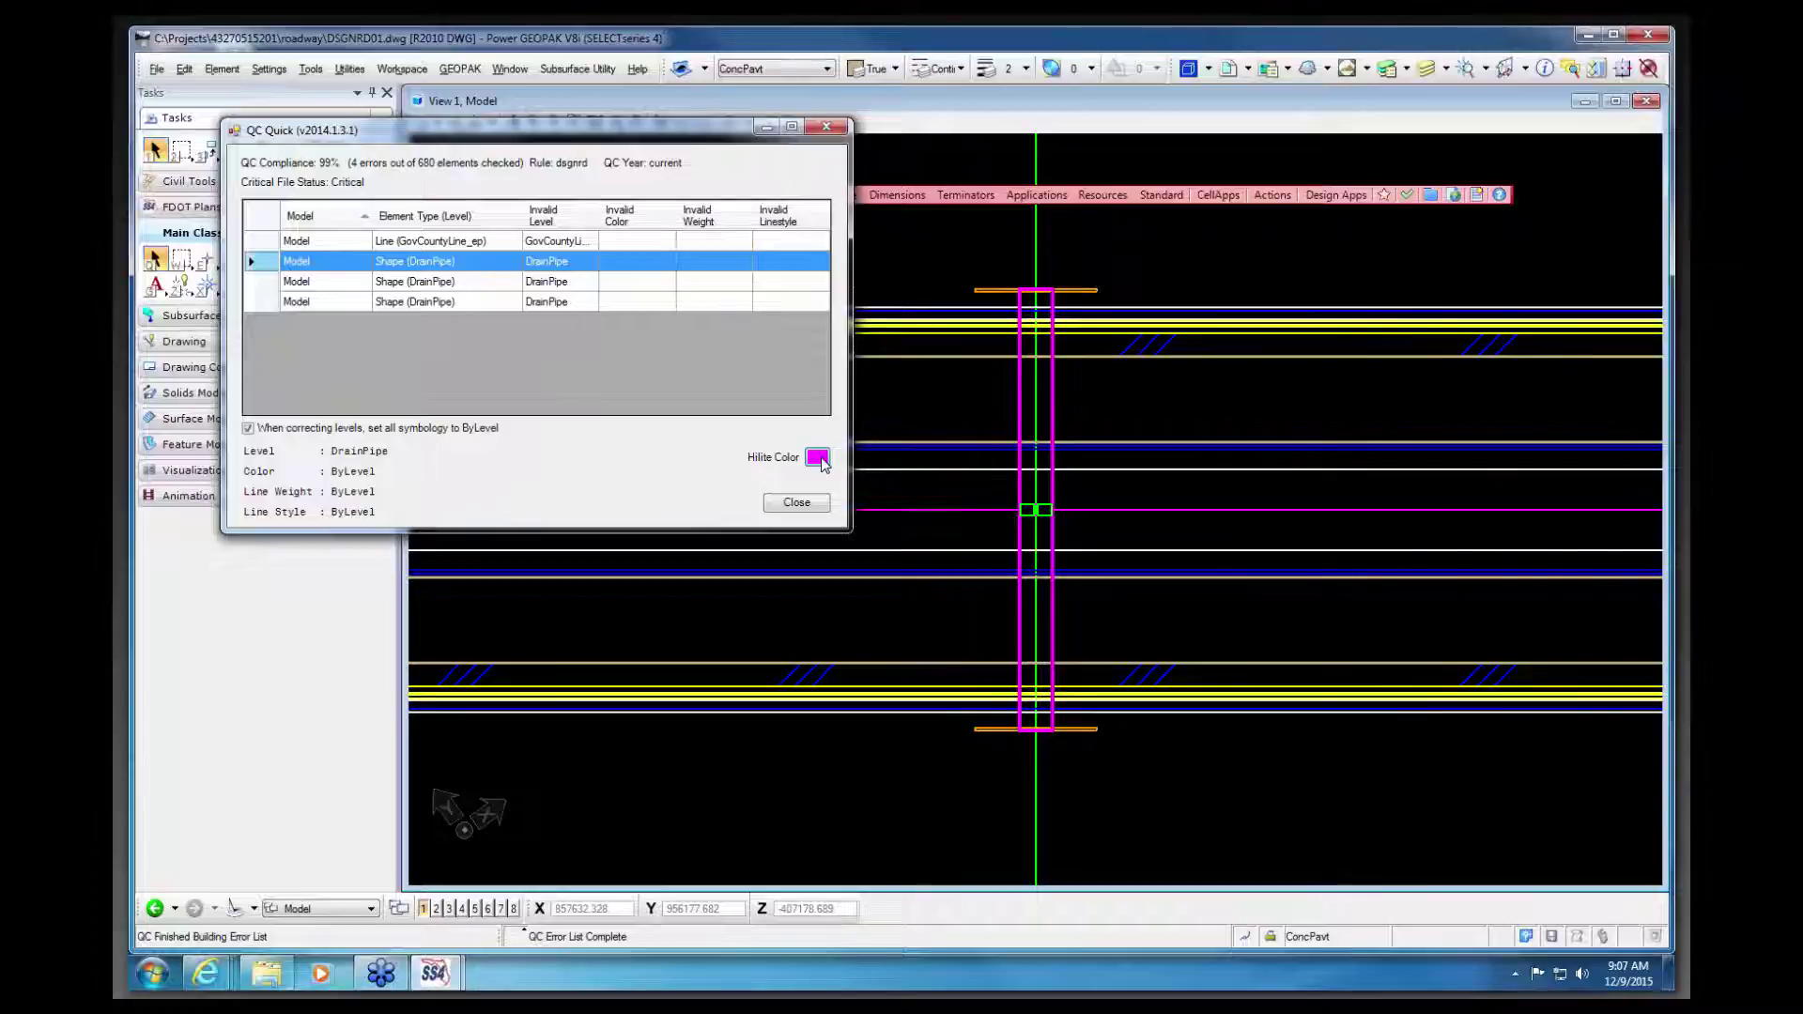
pyautogui.click(820, 461)
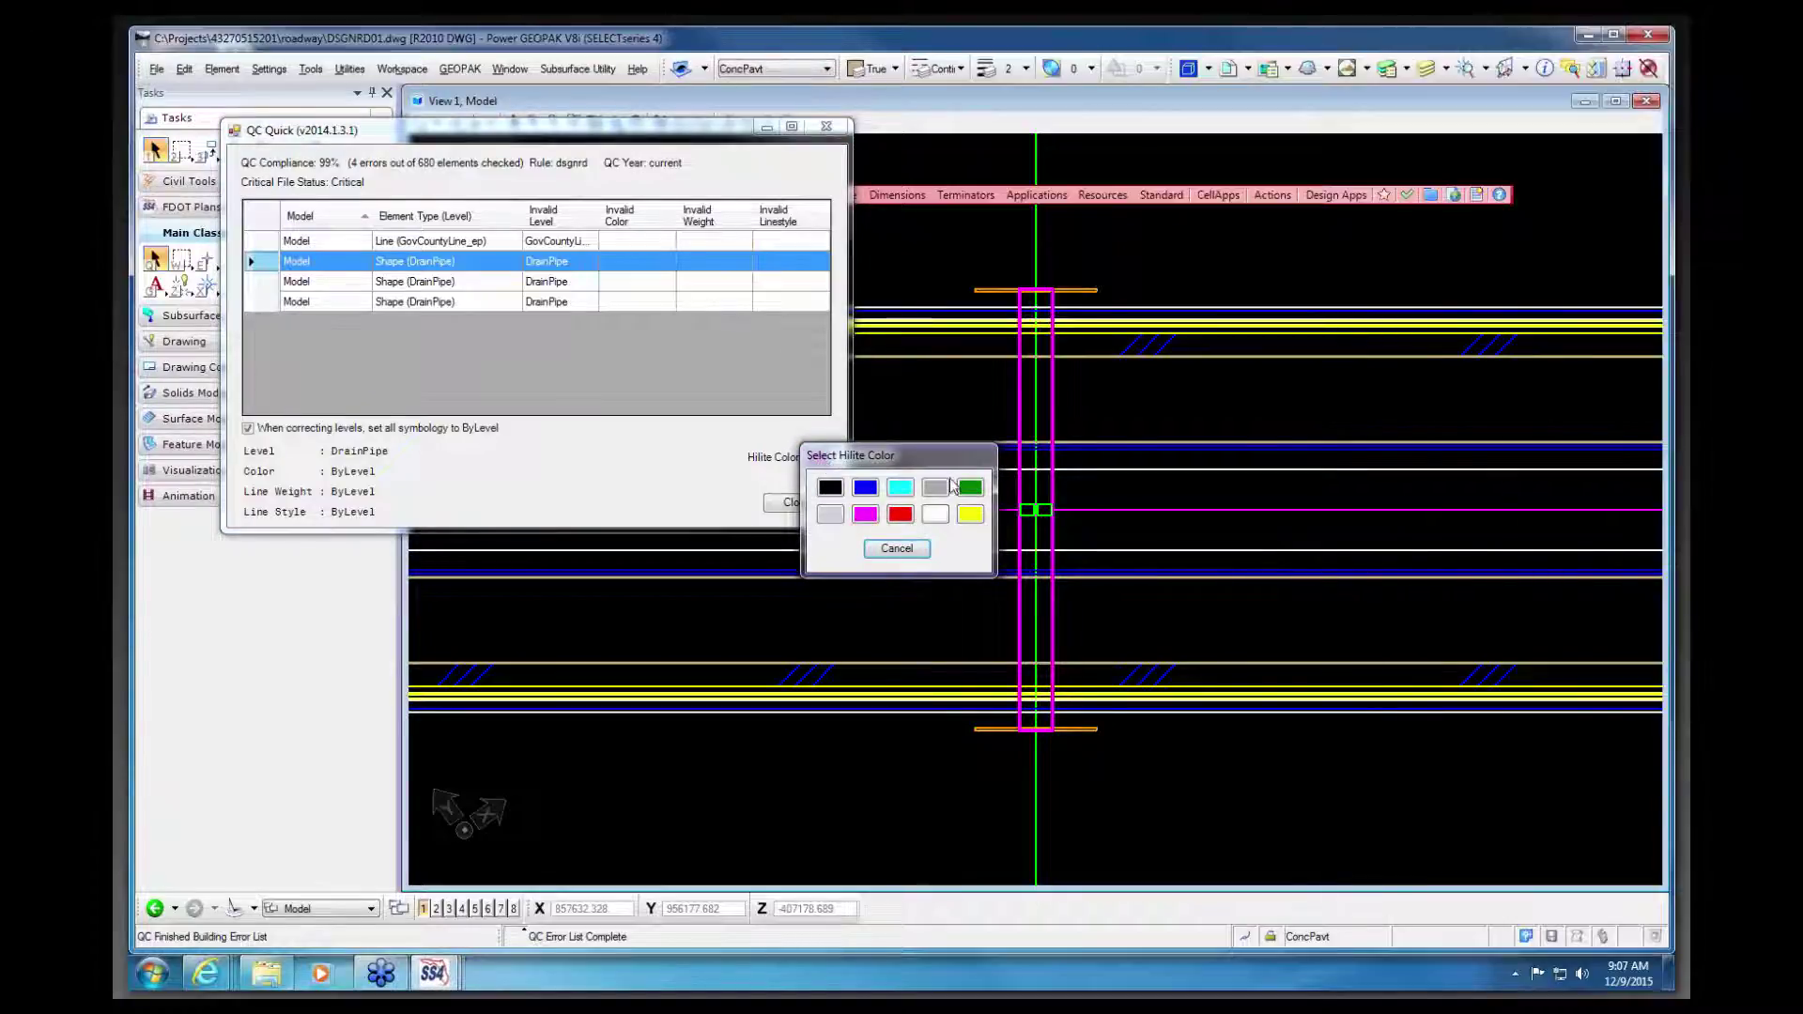
pyautogui.click(900, 488)
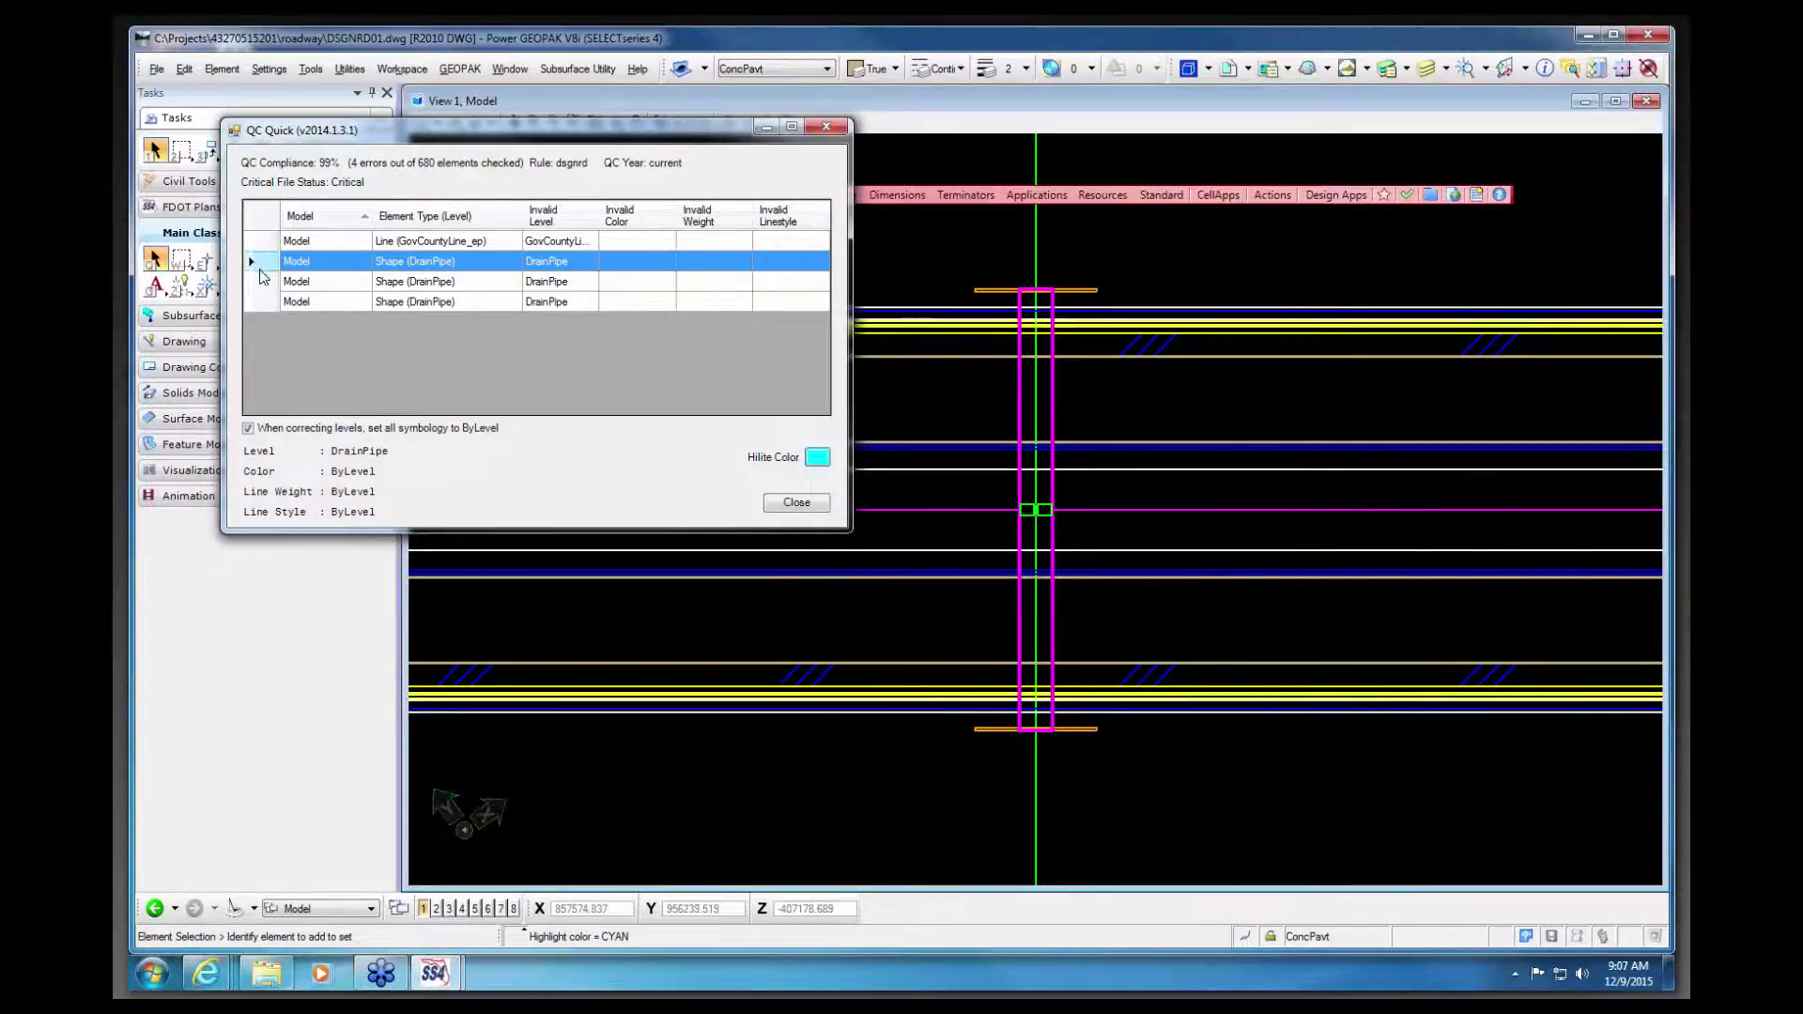
pyautogui.click(262, 264)
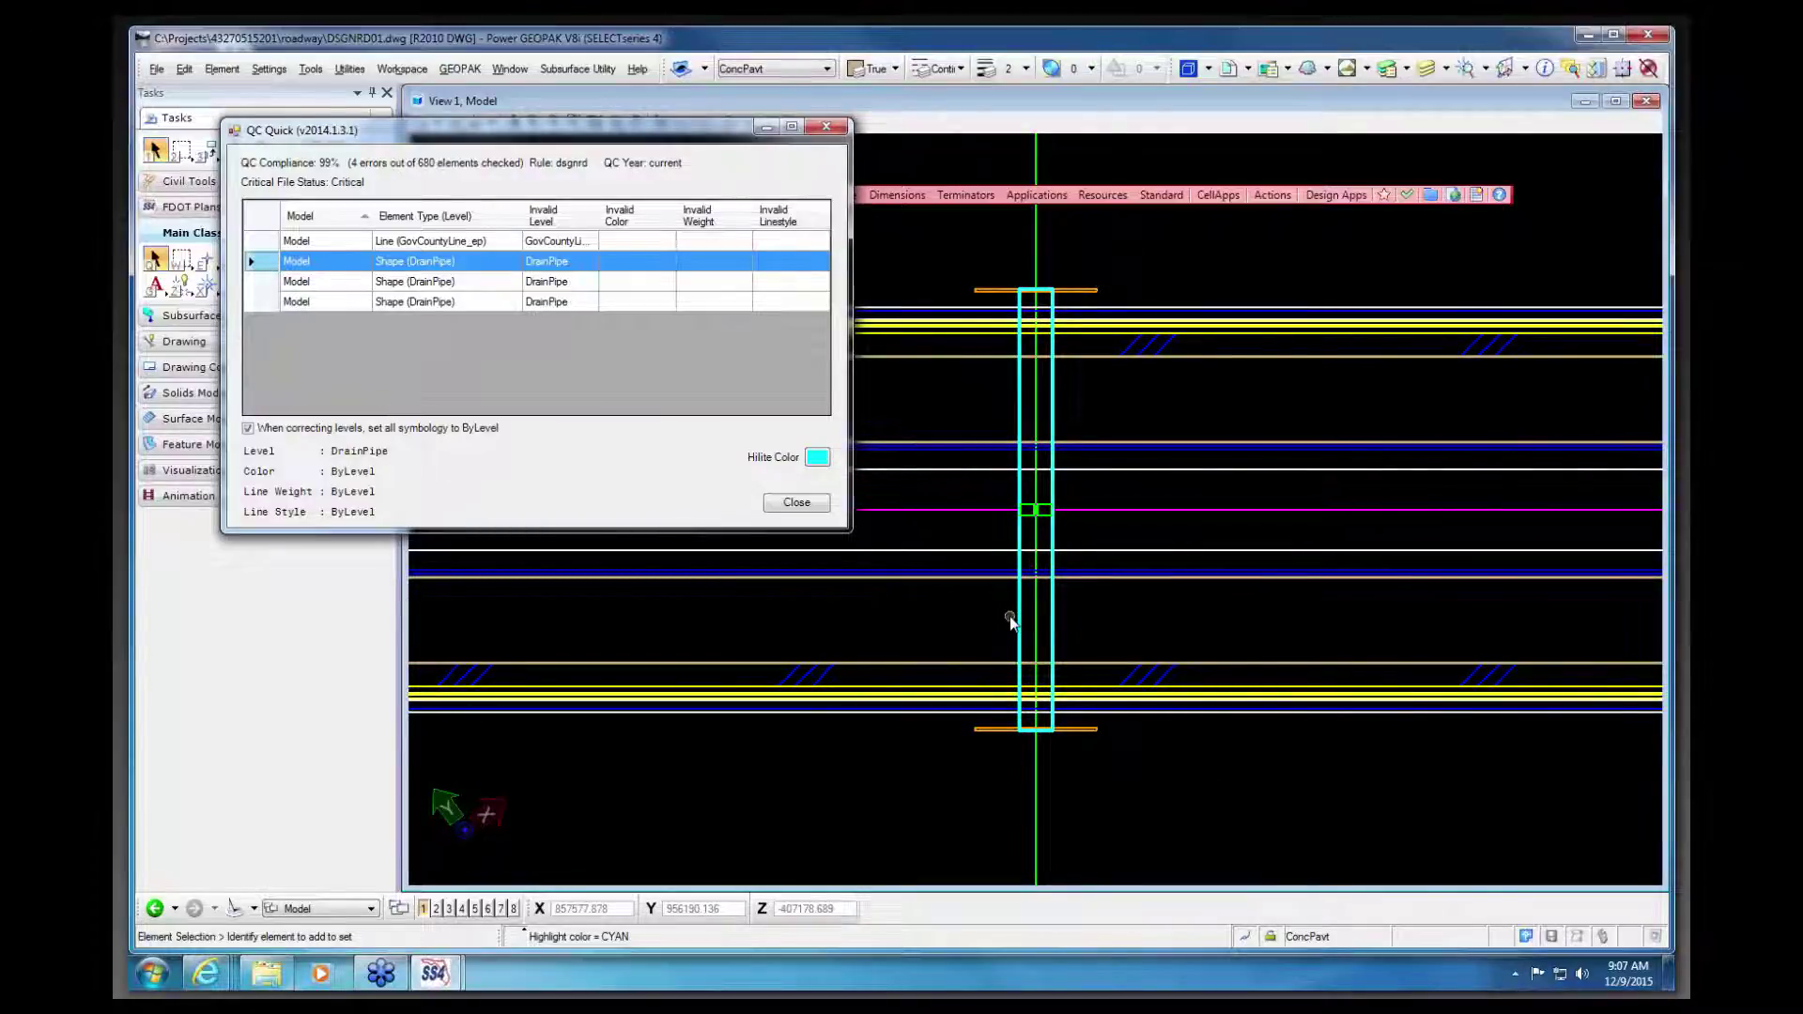
# Step: Fix the DrainPipe shape's level to CurbFace, leaving three QC errors of 680 elements
pyautogui.rightClick(258, 266)
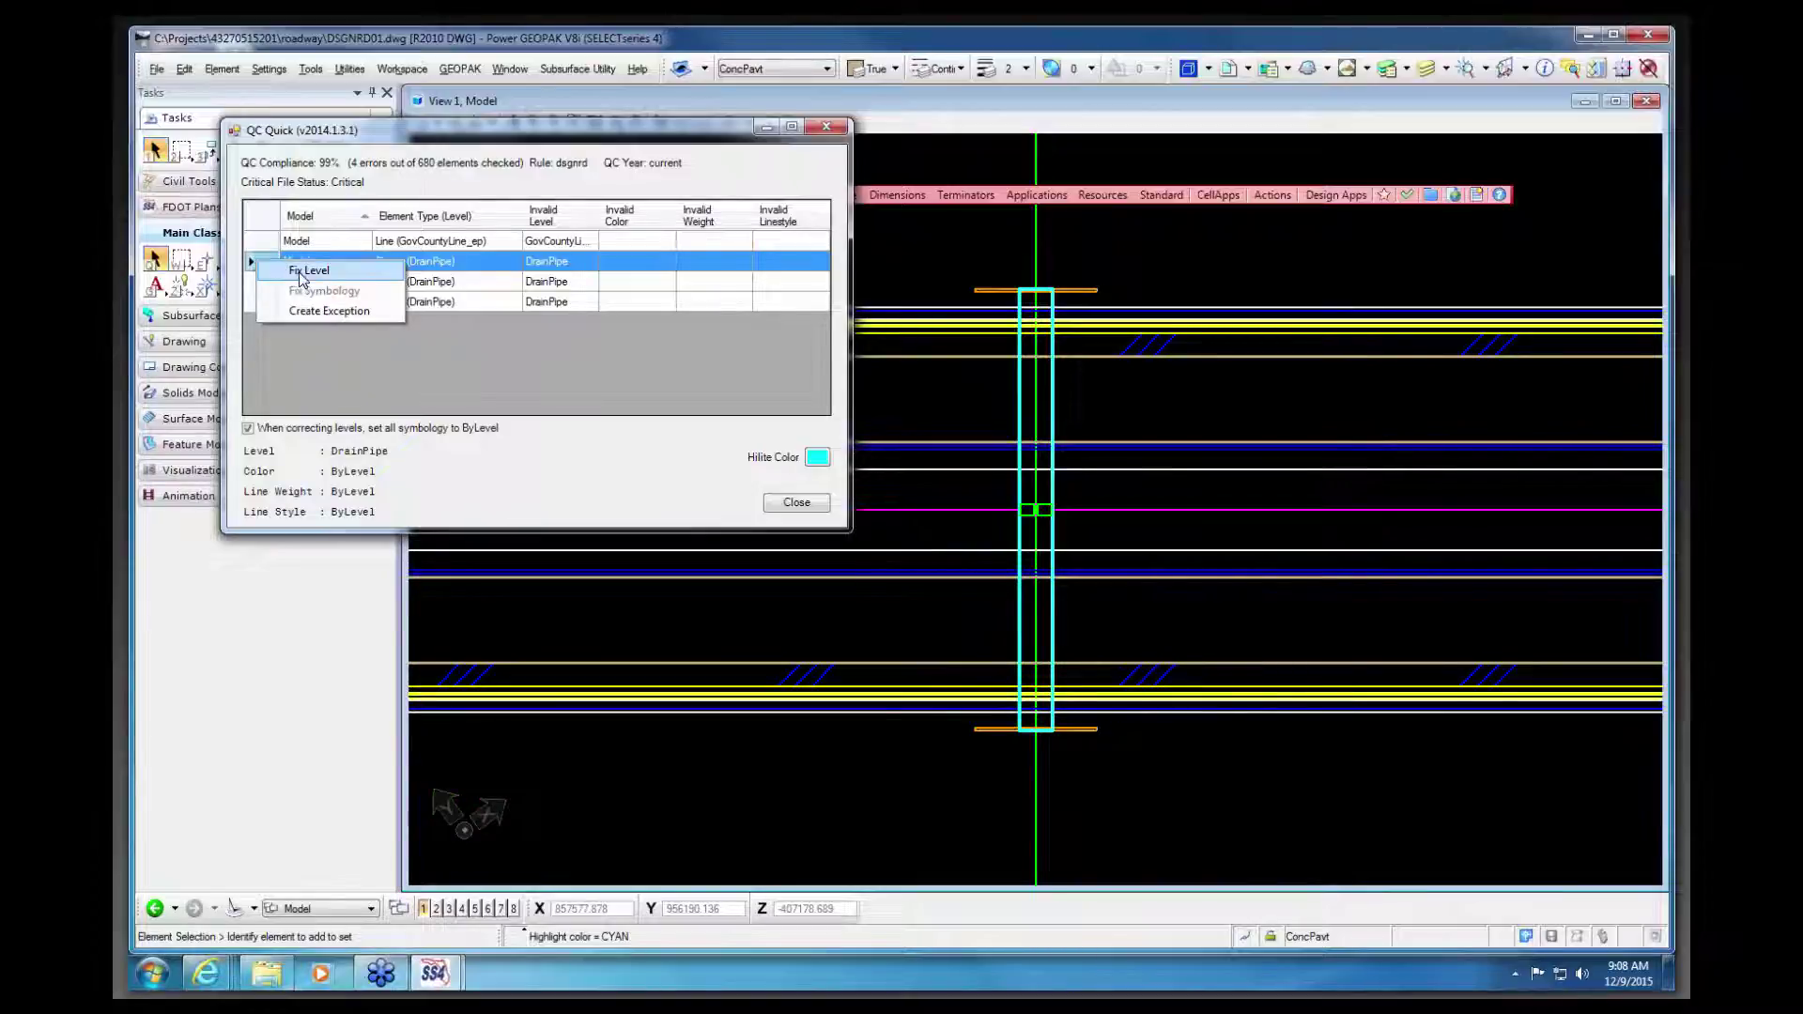
pyautogui.click(300, 271)
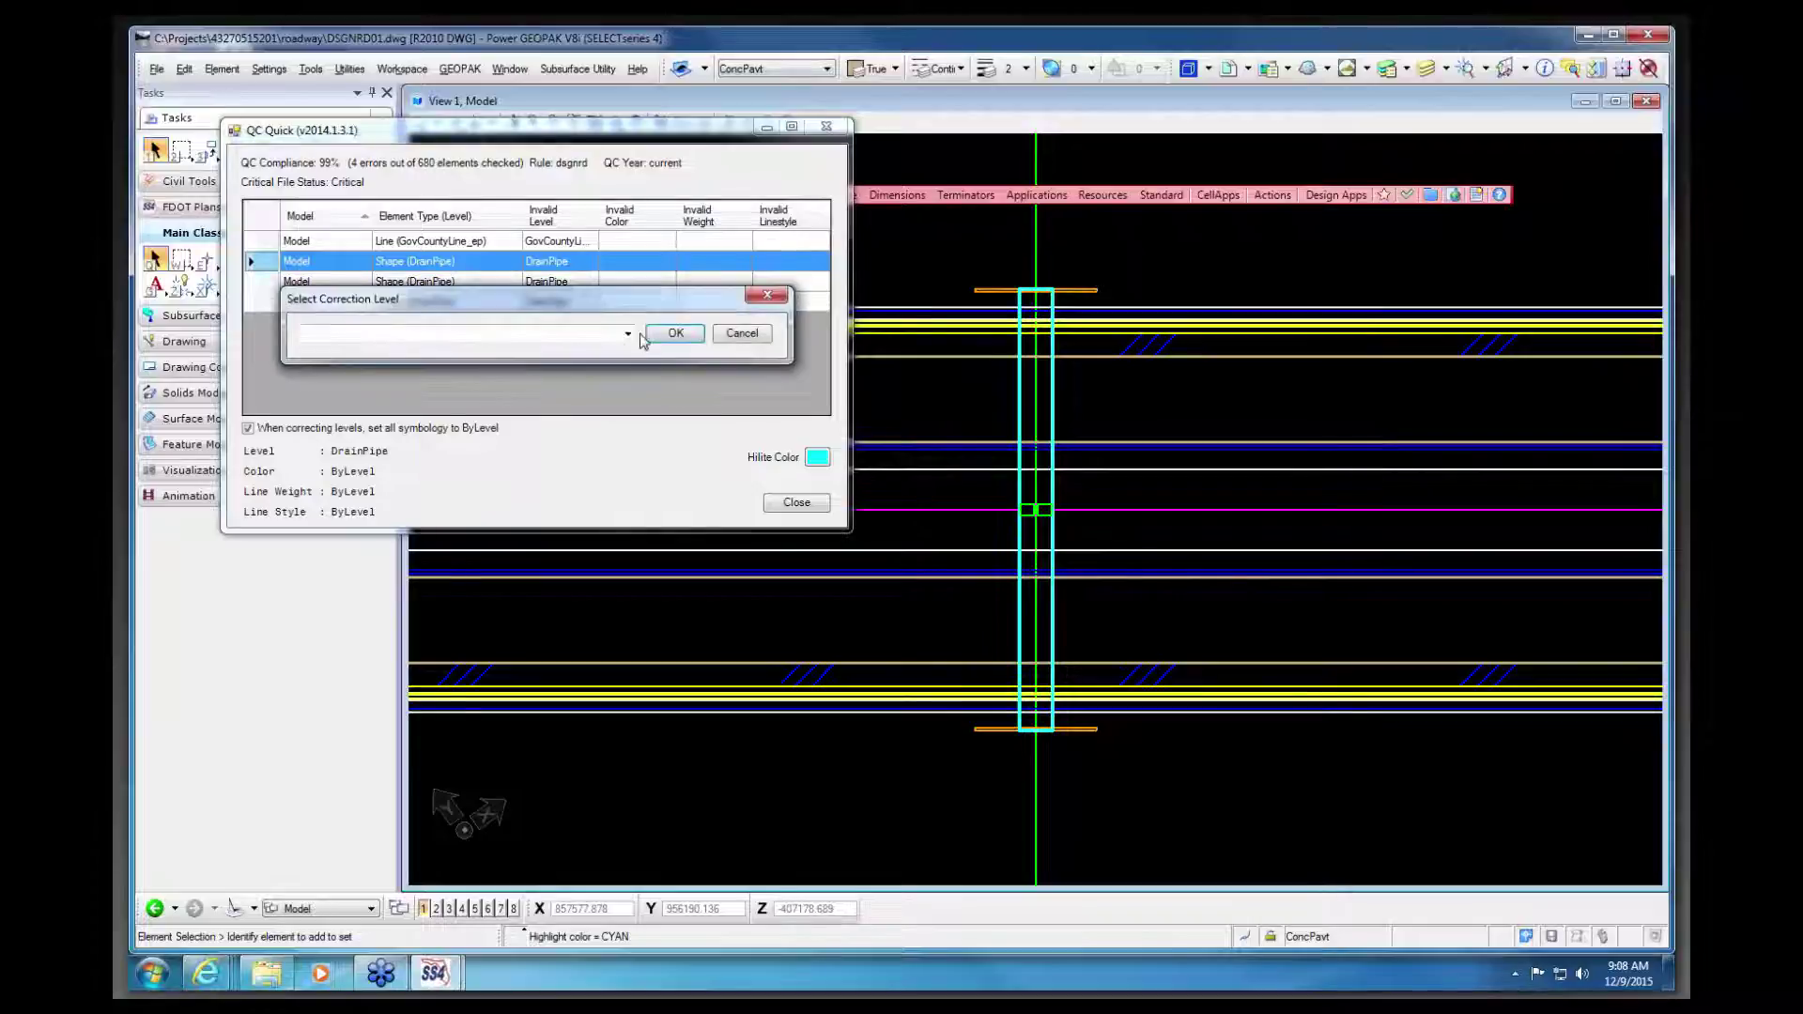
pyautogui.click(627, 335)
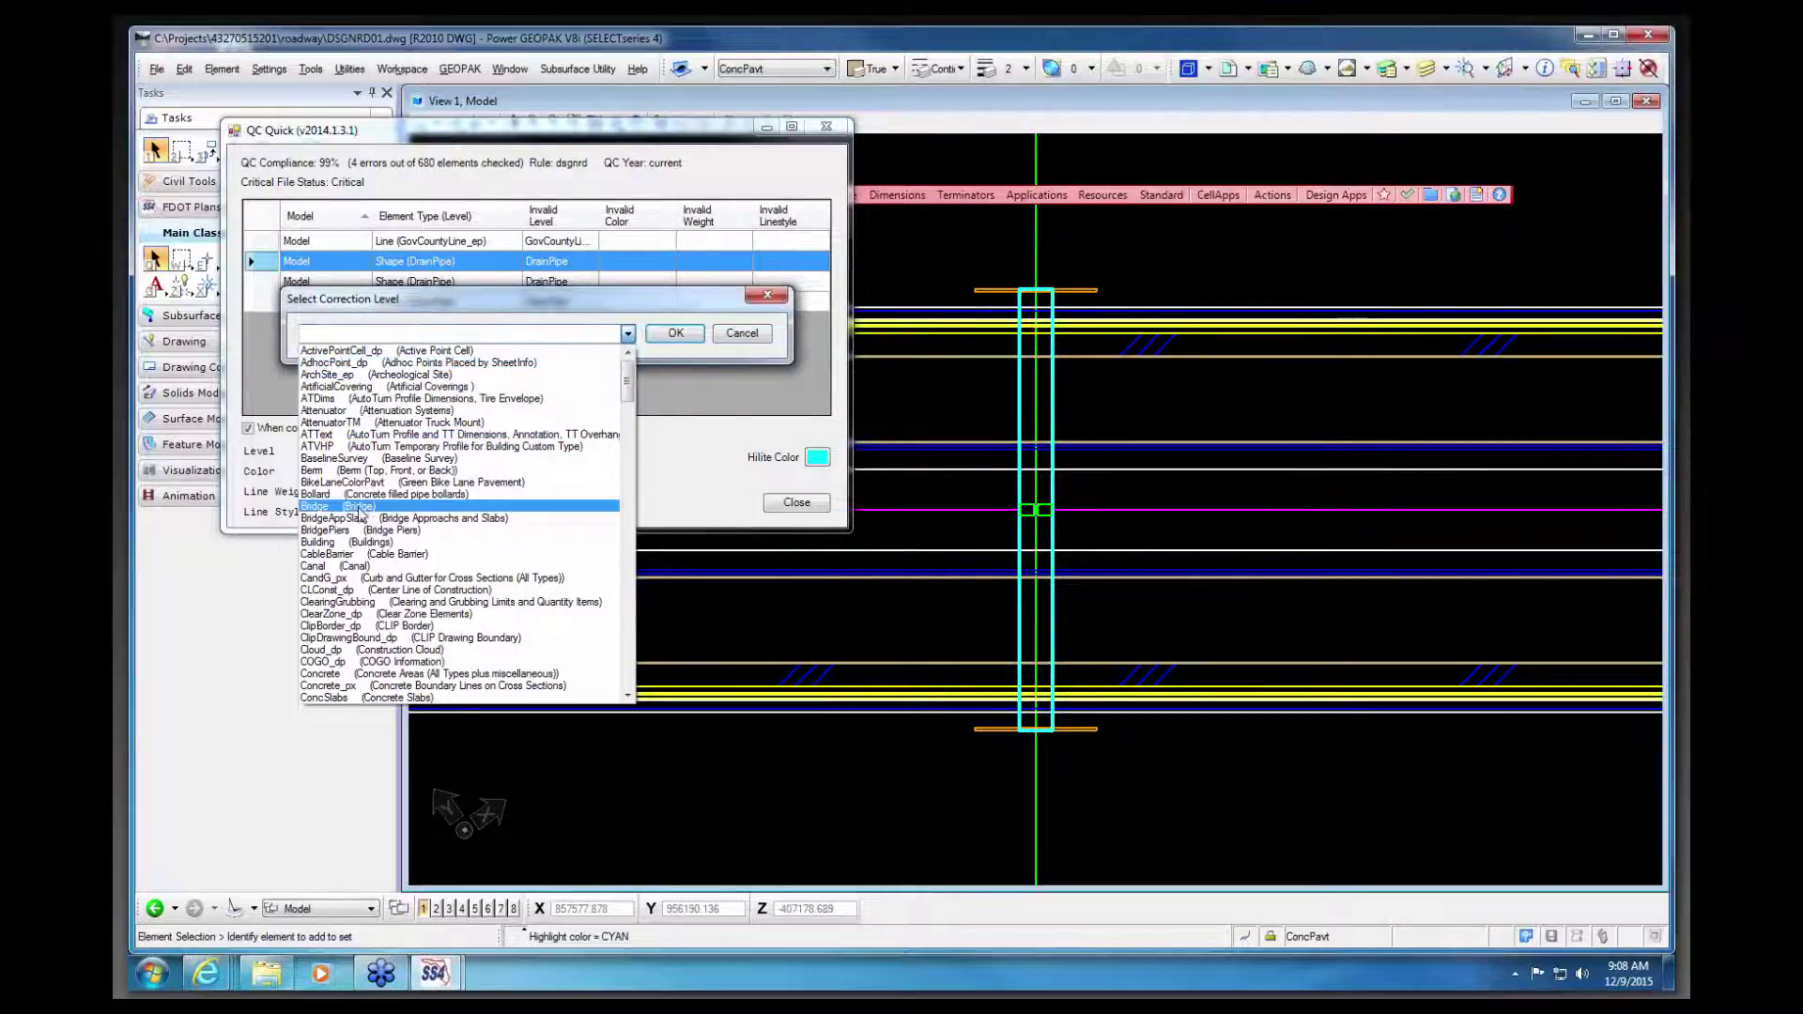
pyautogui.scroll(-4, 382, 451)
pyautogui.scroll(-5, 381, 479)
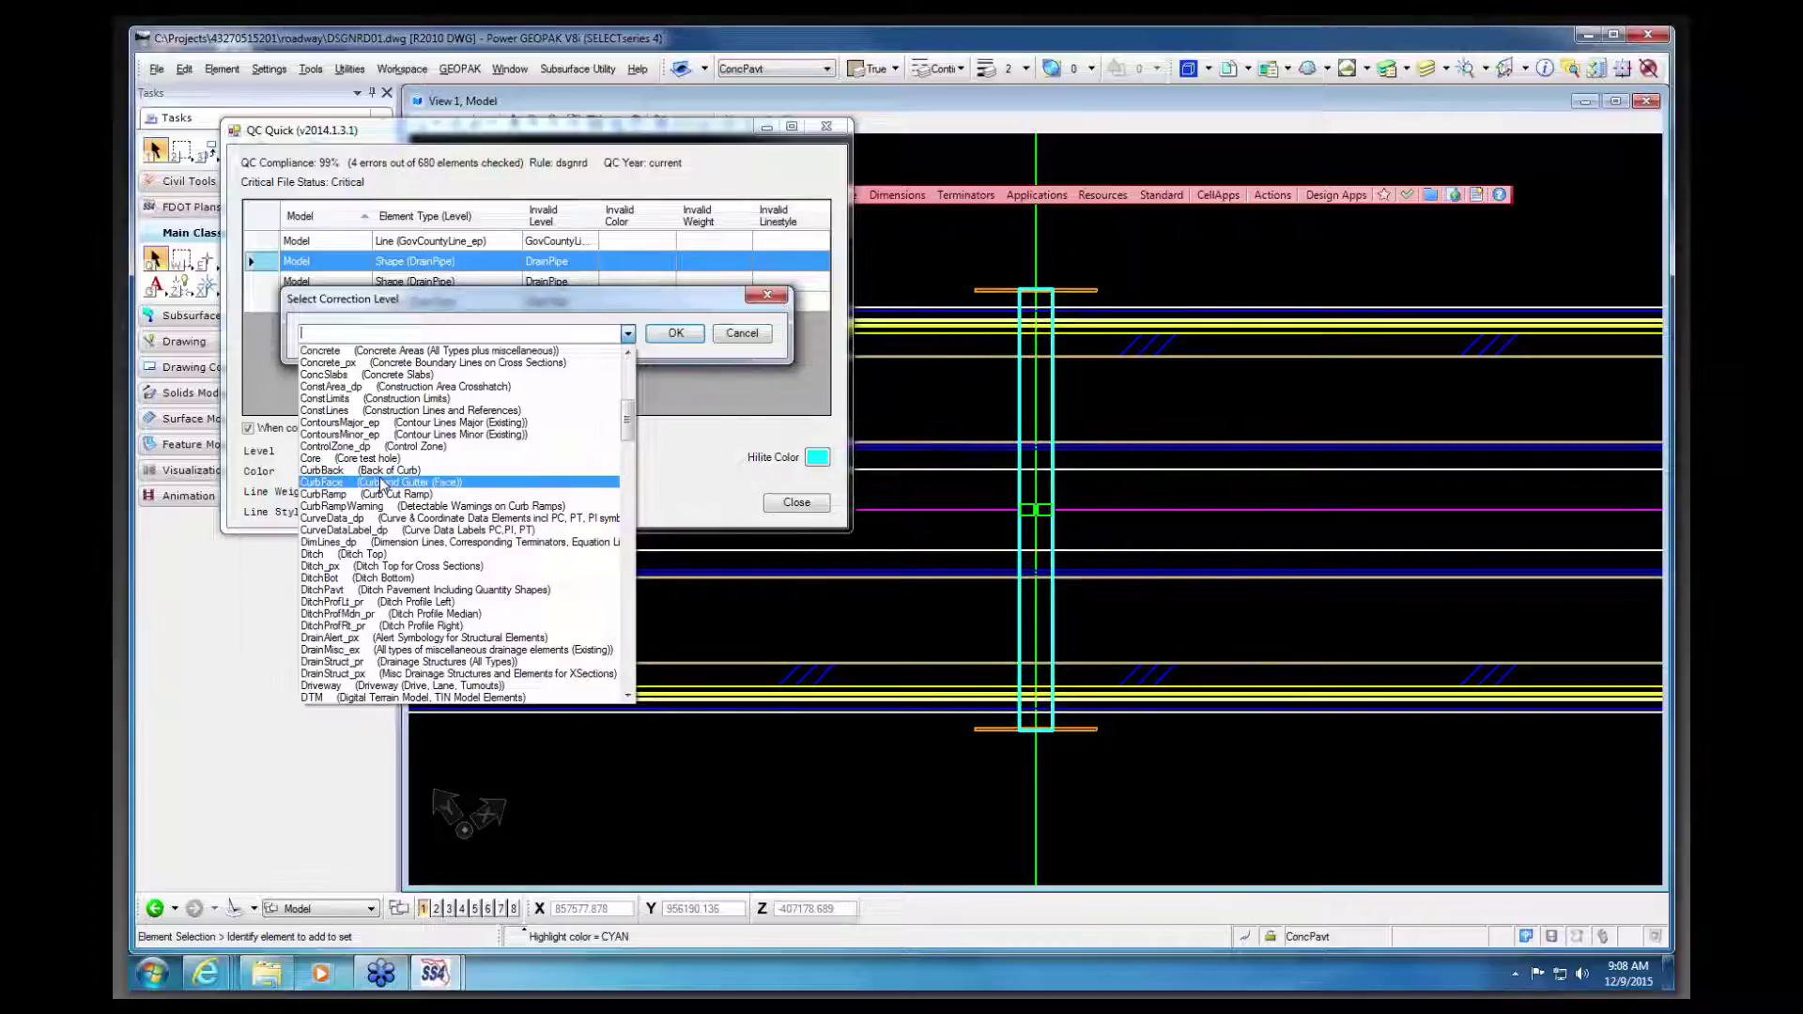
pyautogui.click(381, 484)
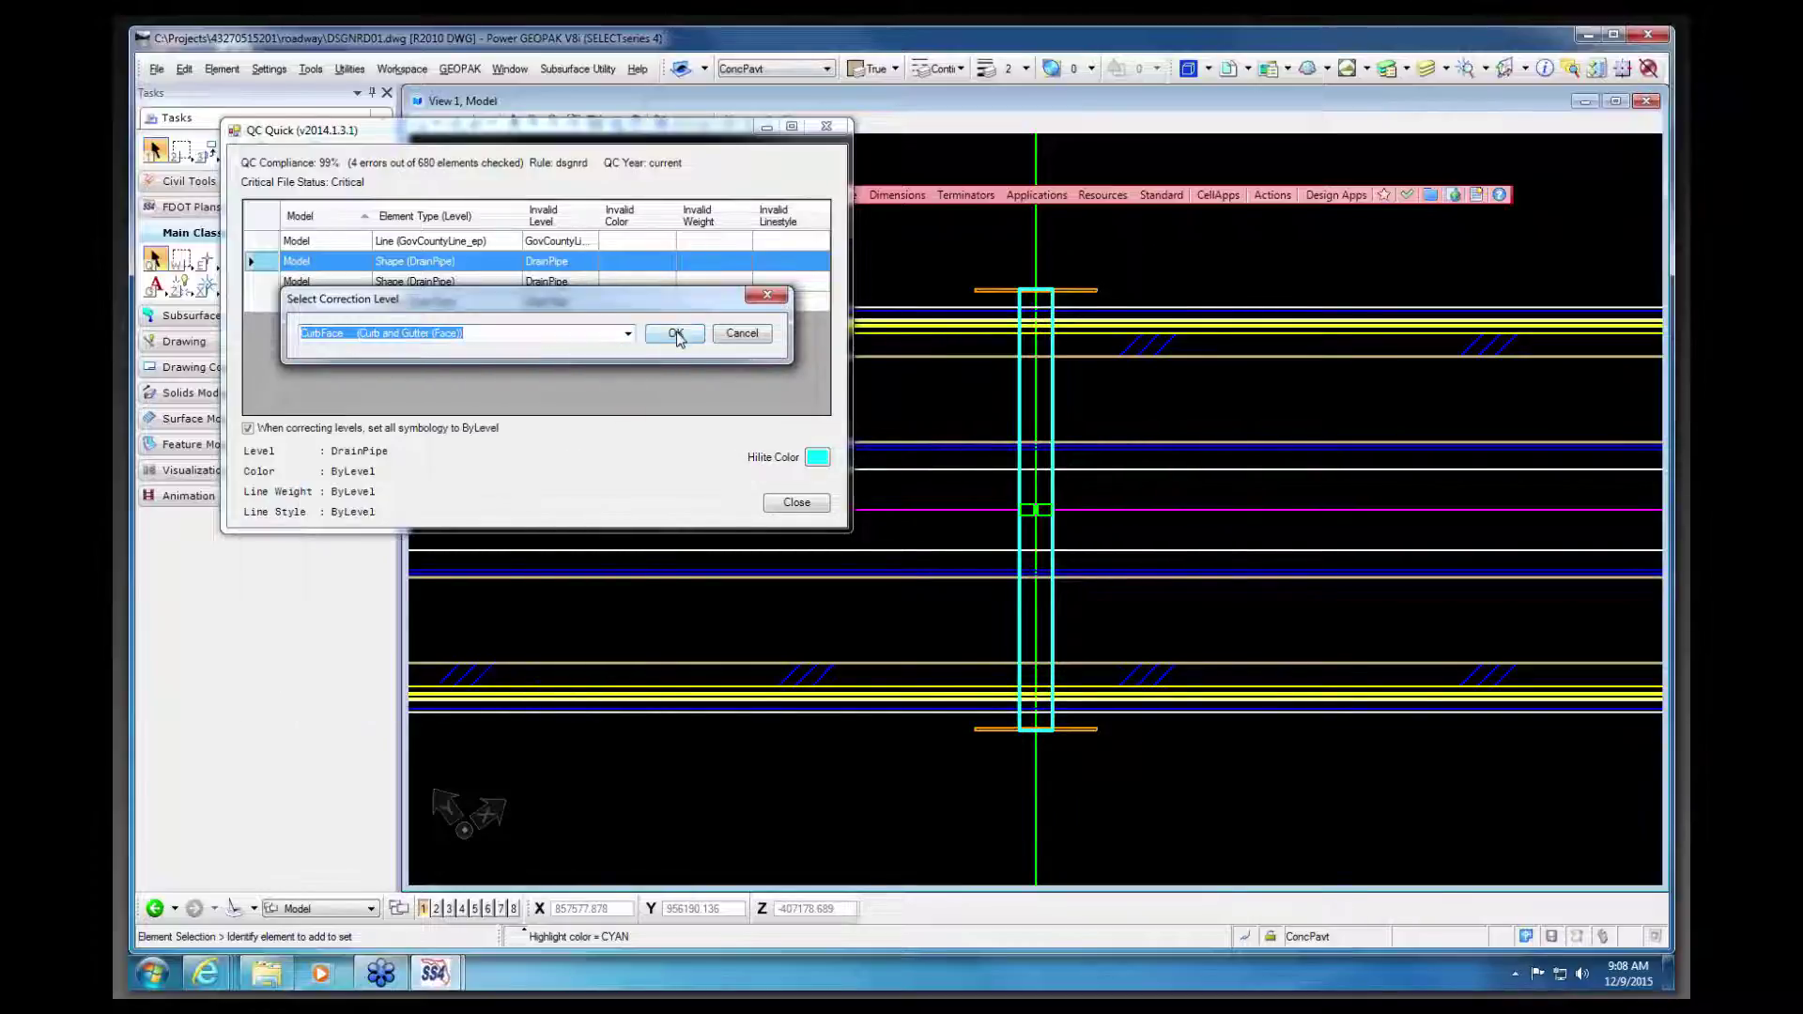
pyautogui.click(676, 333)
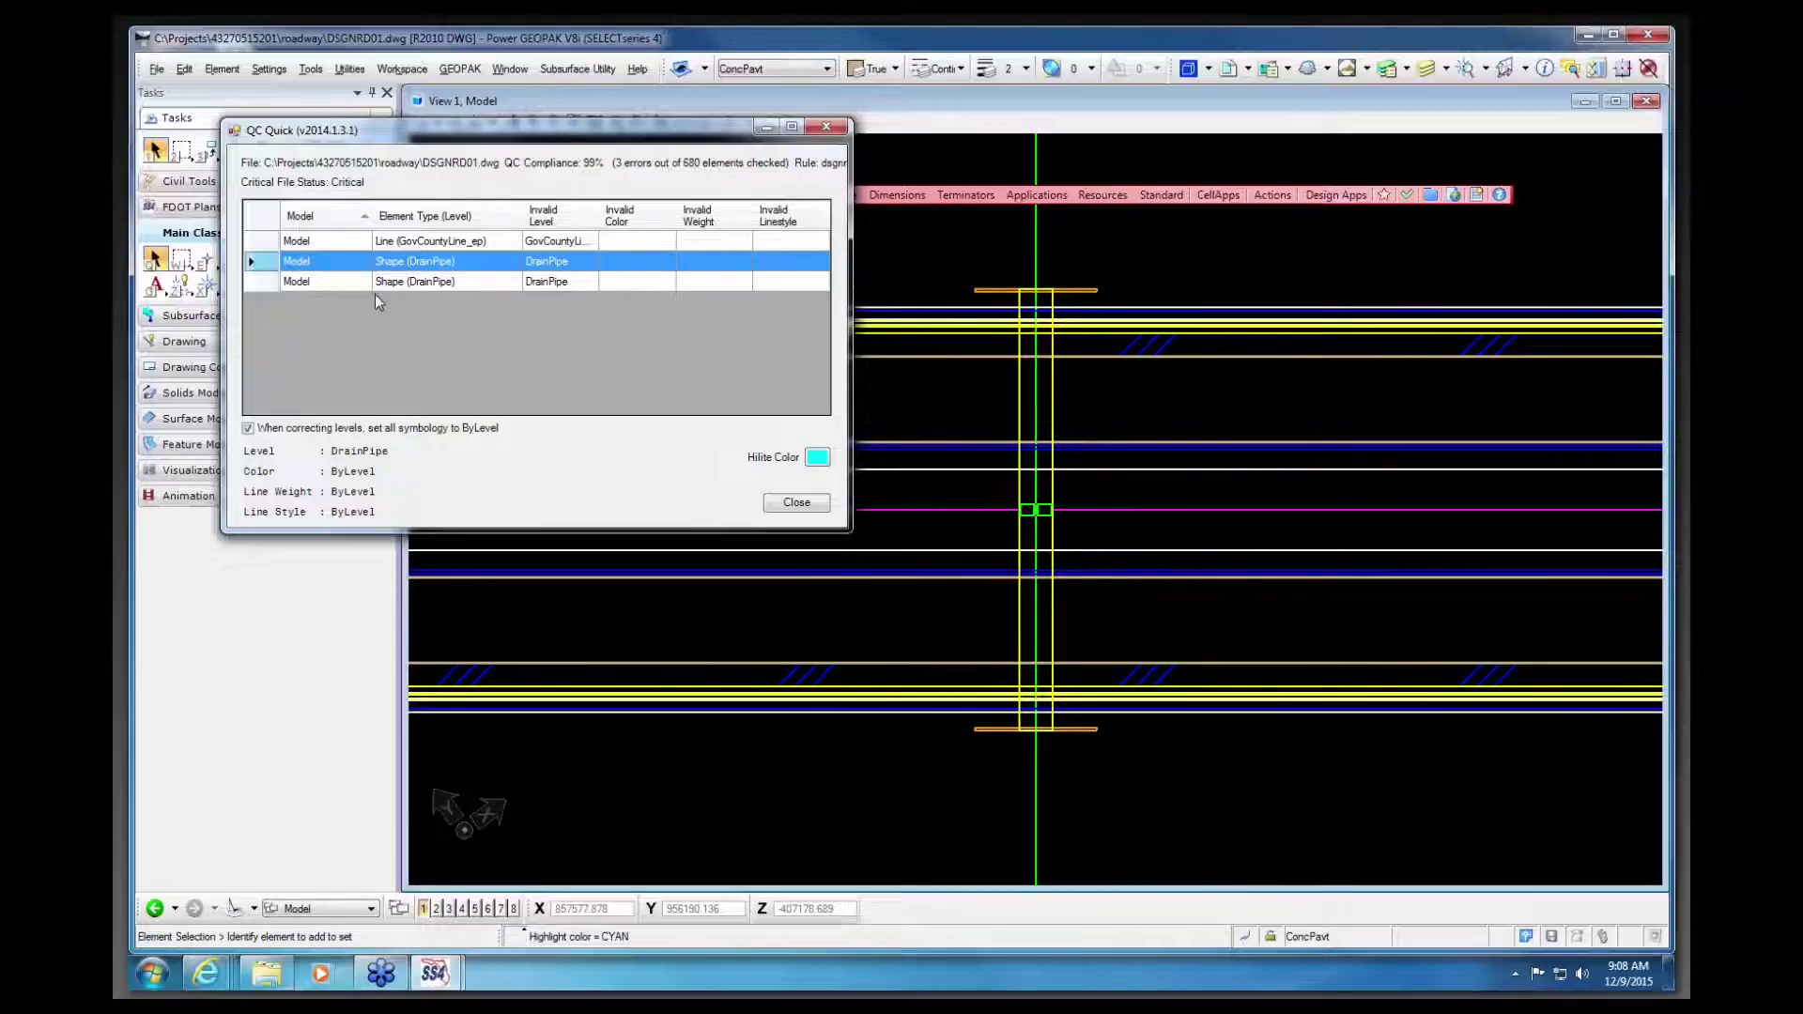
# Step: Choose Create Exception for the DrainPipe shape error to open Enter Exception Information
pyautogui.rightClick(268, 271)
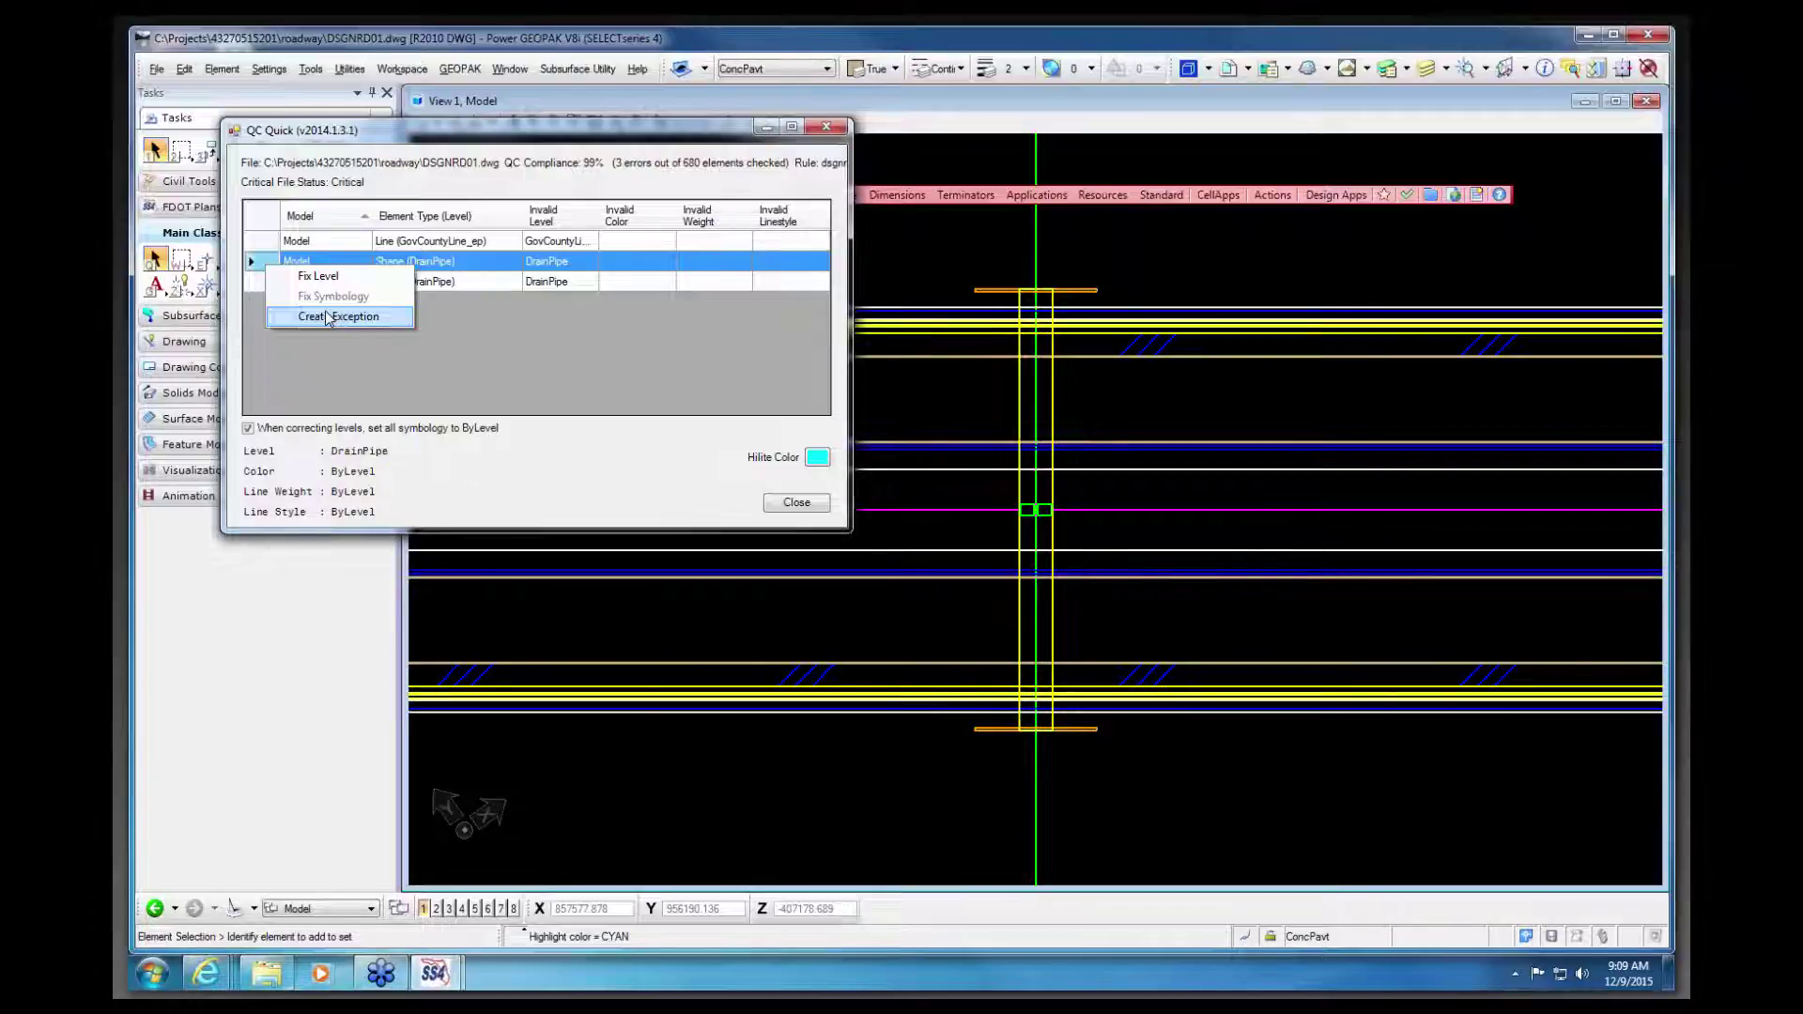
pyautogui.click(327, 318)
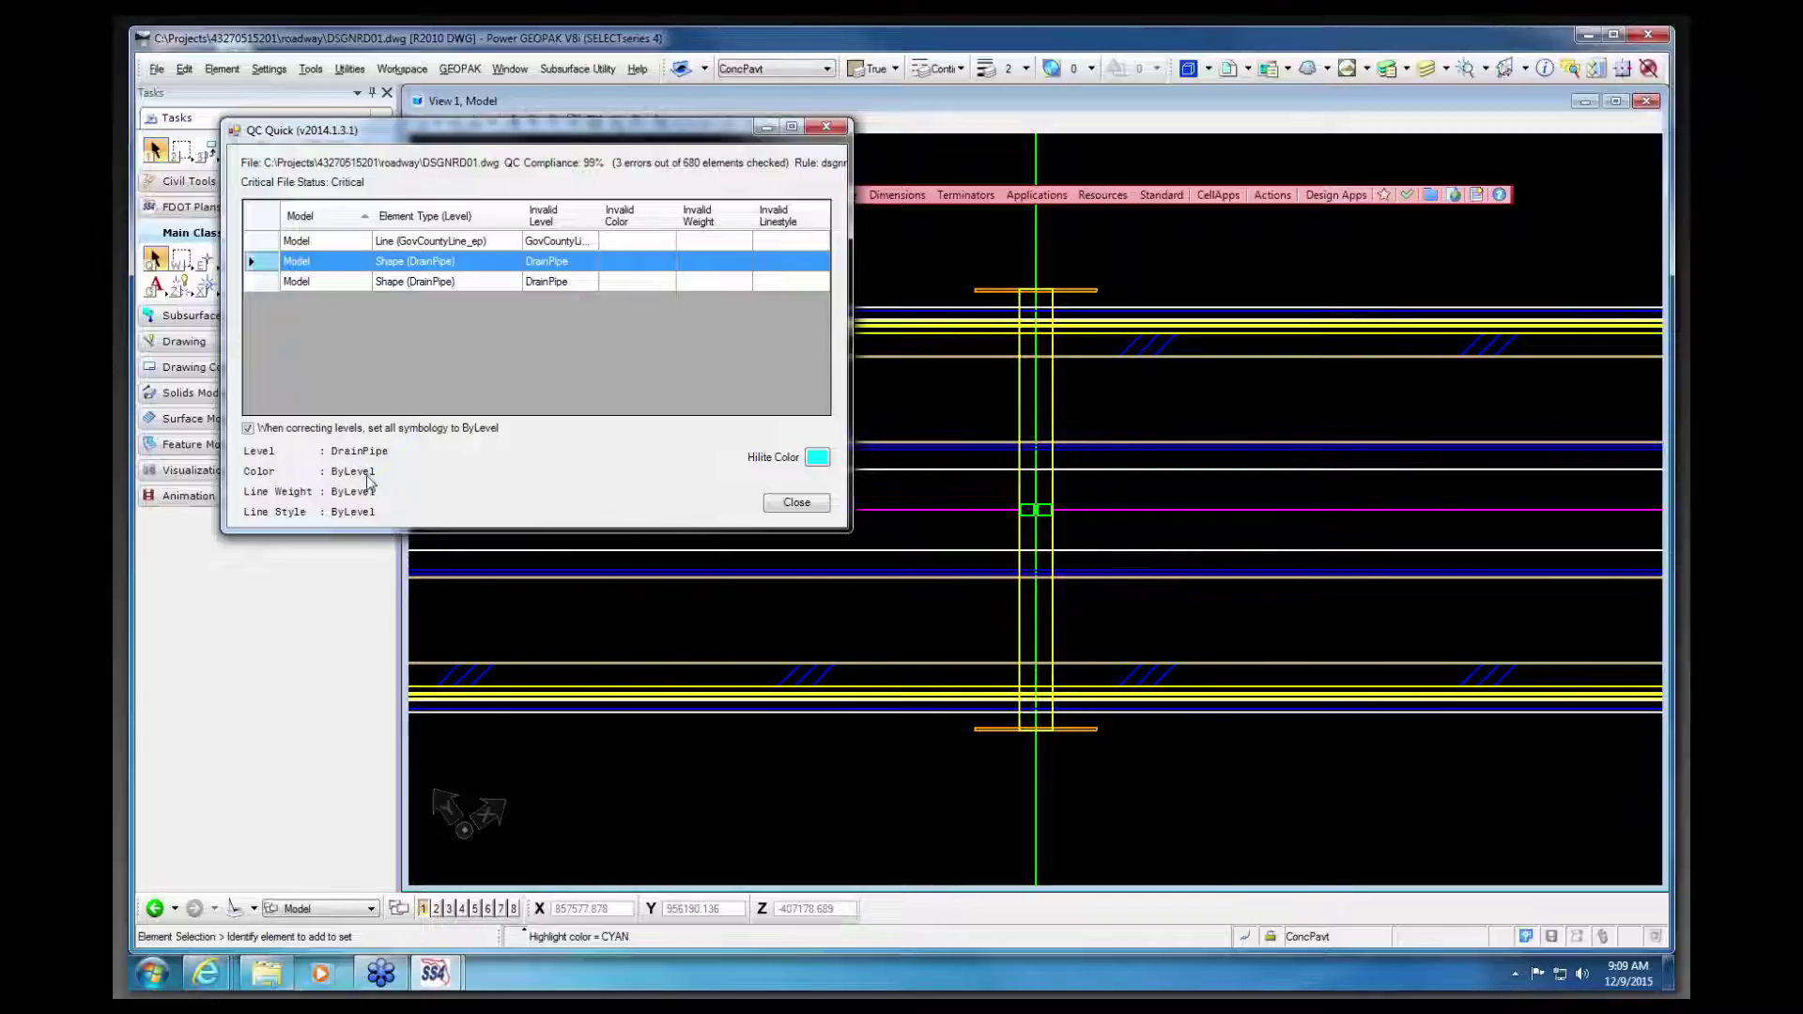
pyautogui.rightClick(266, 262)
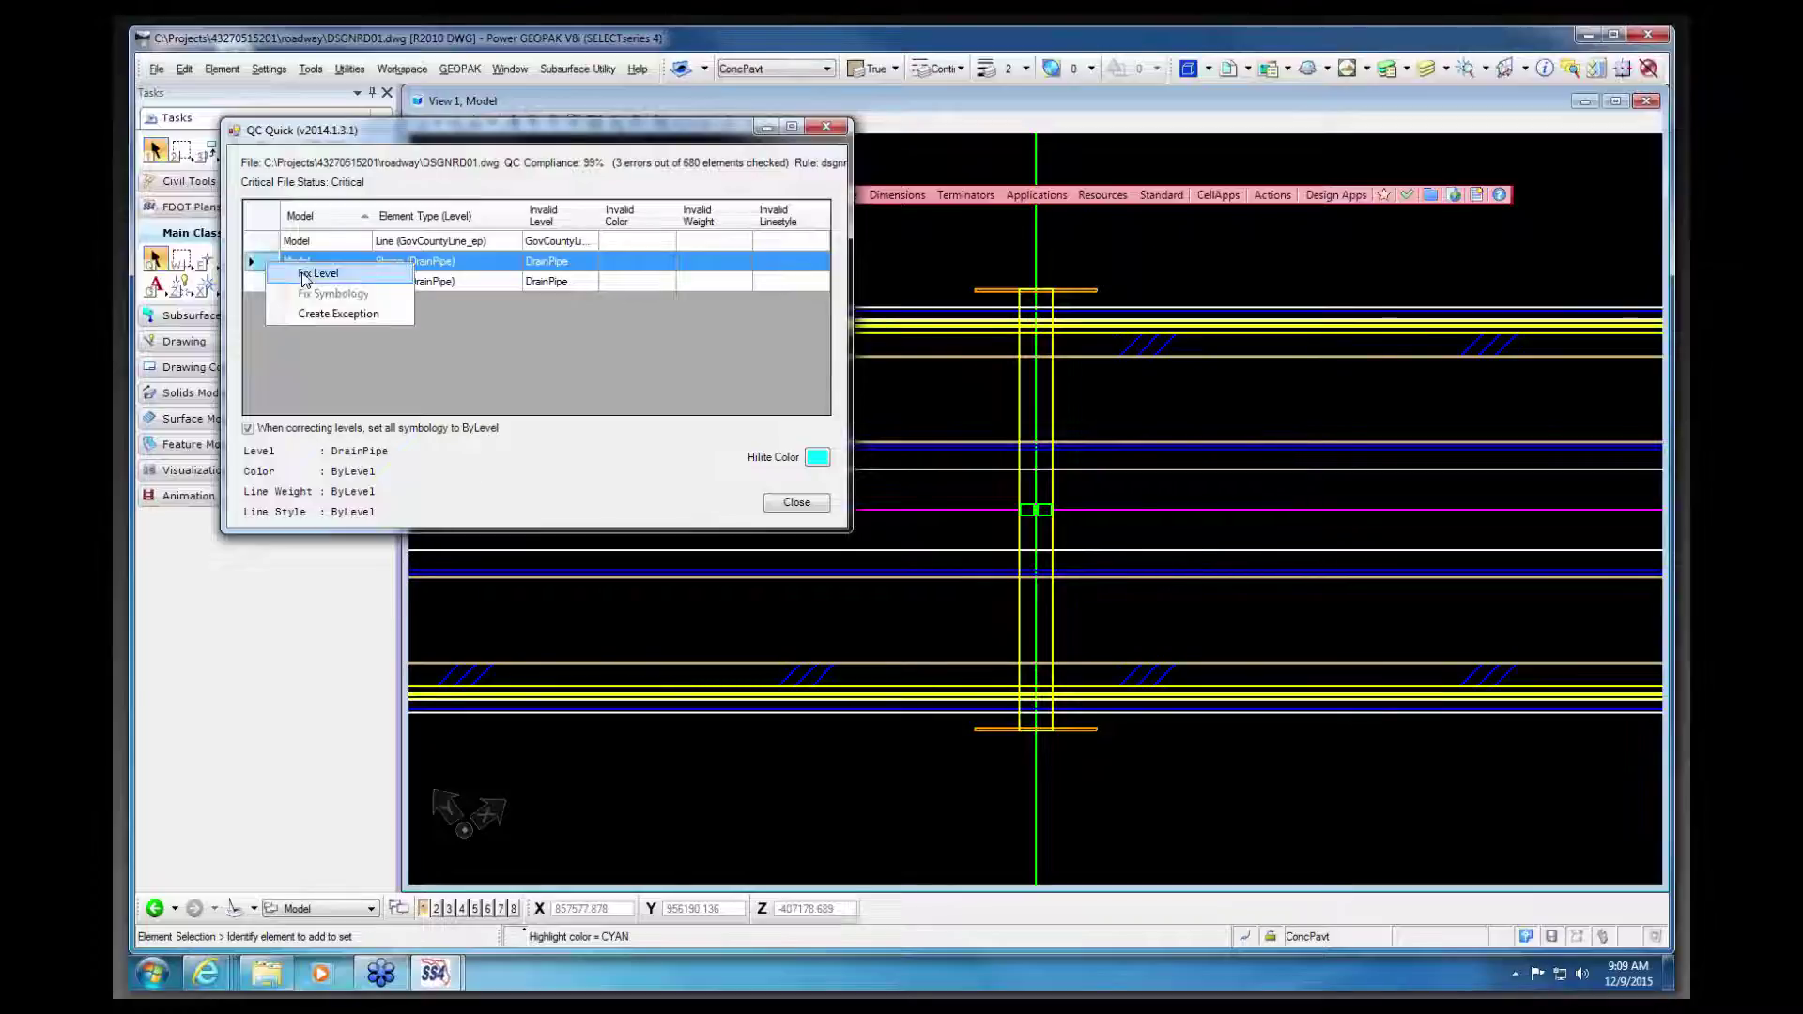
pyautogui.click(321, 318)
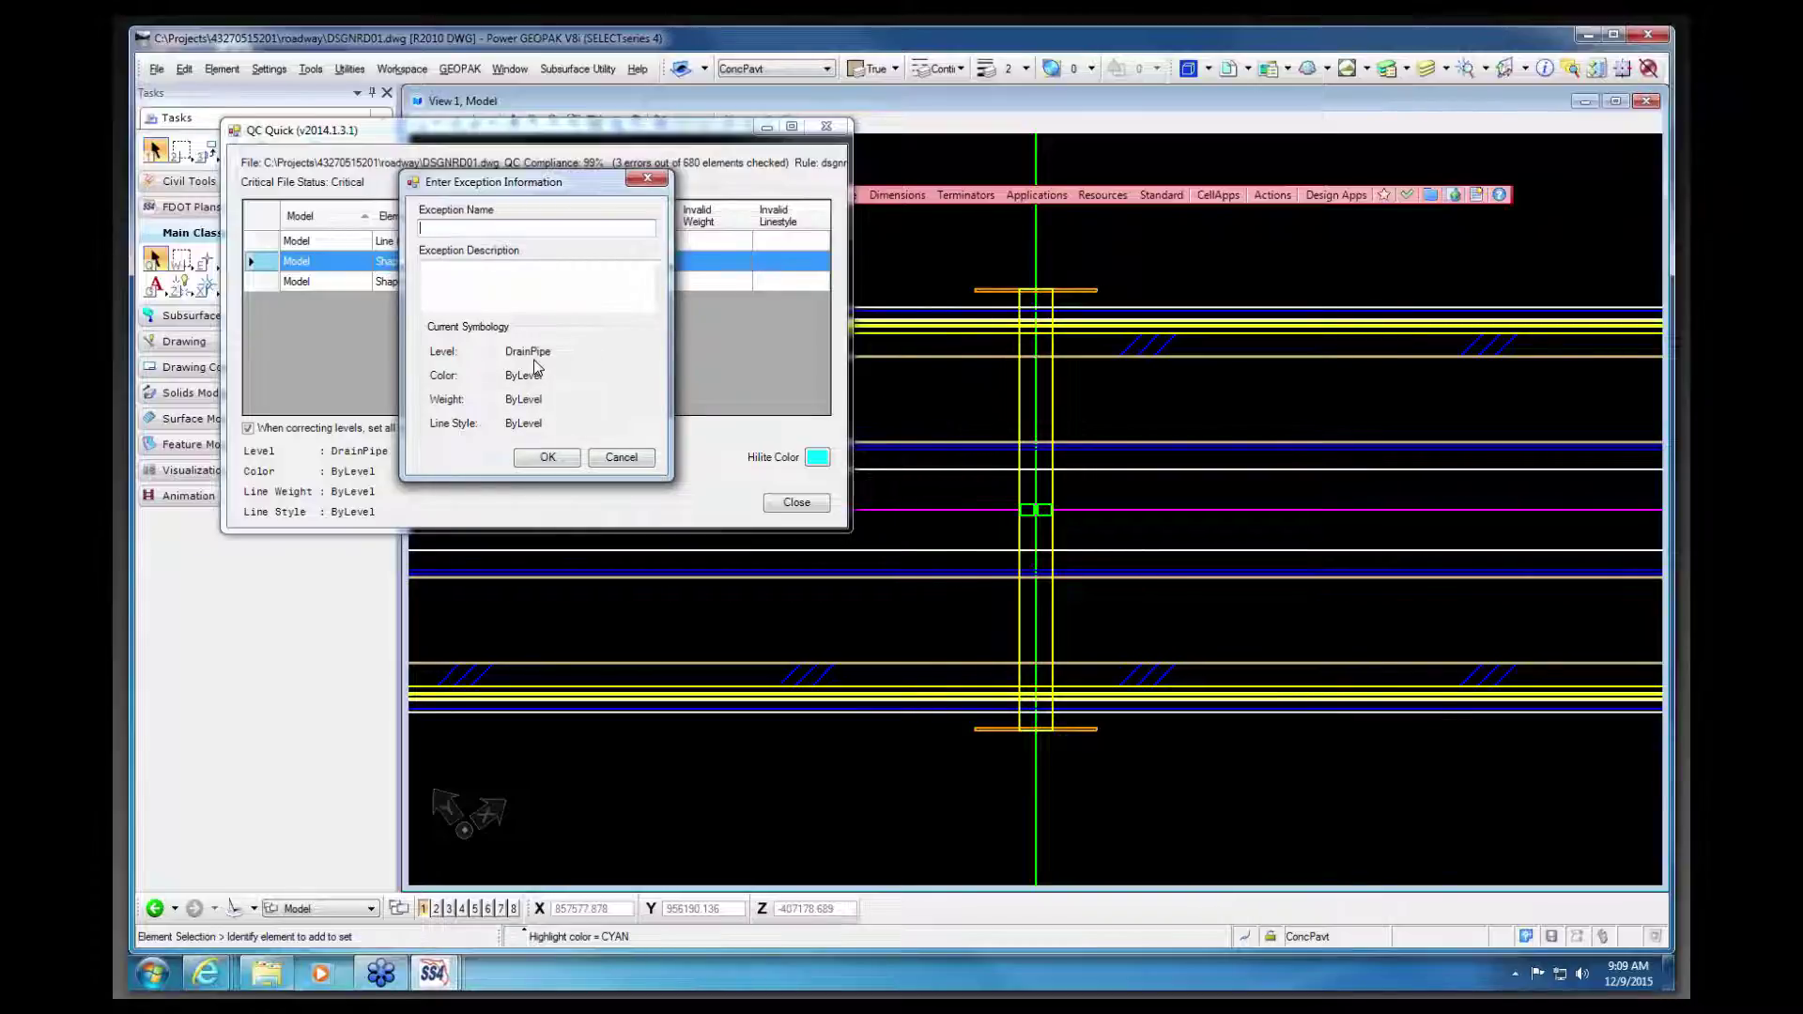
# Step: Enter an exception name and description for the DrainPipe shape and accept it
pyautogui.click(499, 232)
pyautogui.write('xception to show a special deta')
pyautogui.click(461, 277)
pyautogui.write('cant see the detail clearly')
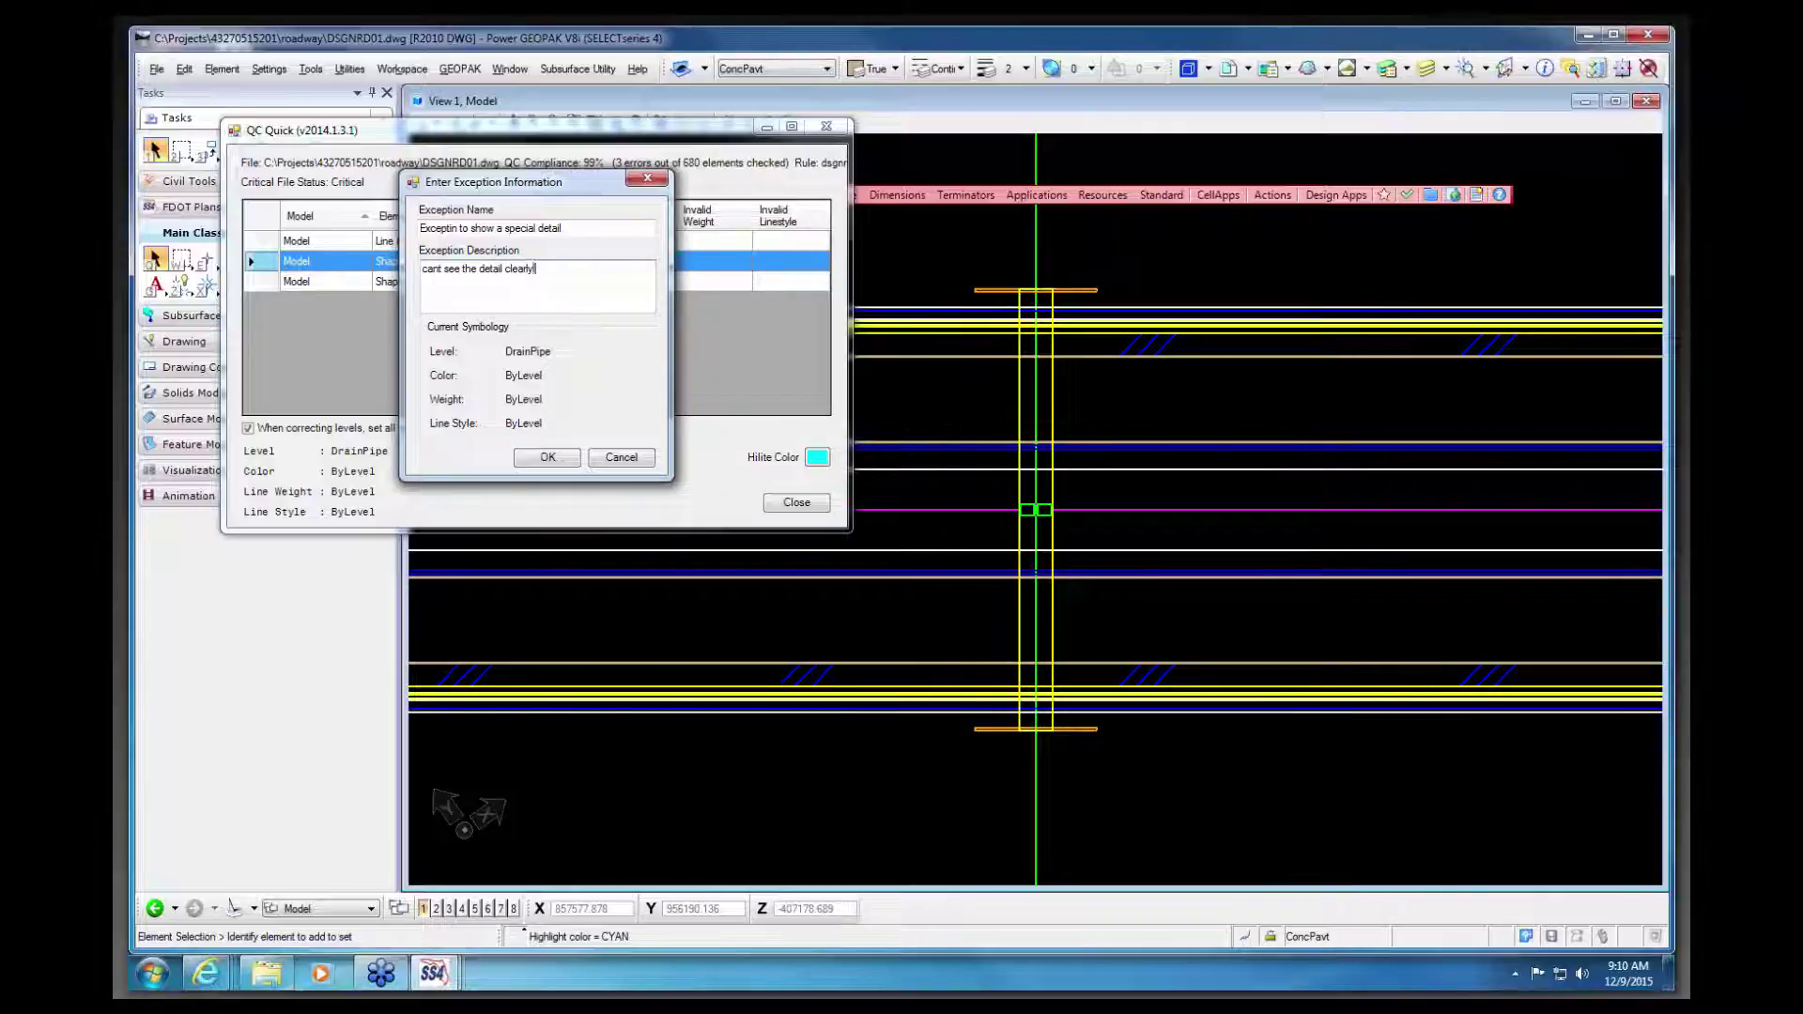
pyautogui.write('!!!!!!!!!!!!!!!!!!!!!!!!!!!!!!!!!!!!!!!!!!!!!!!!!!!!!!!!!!!!!!!!!!!!!!')
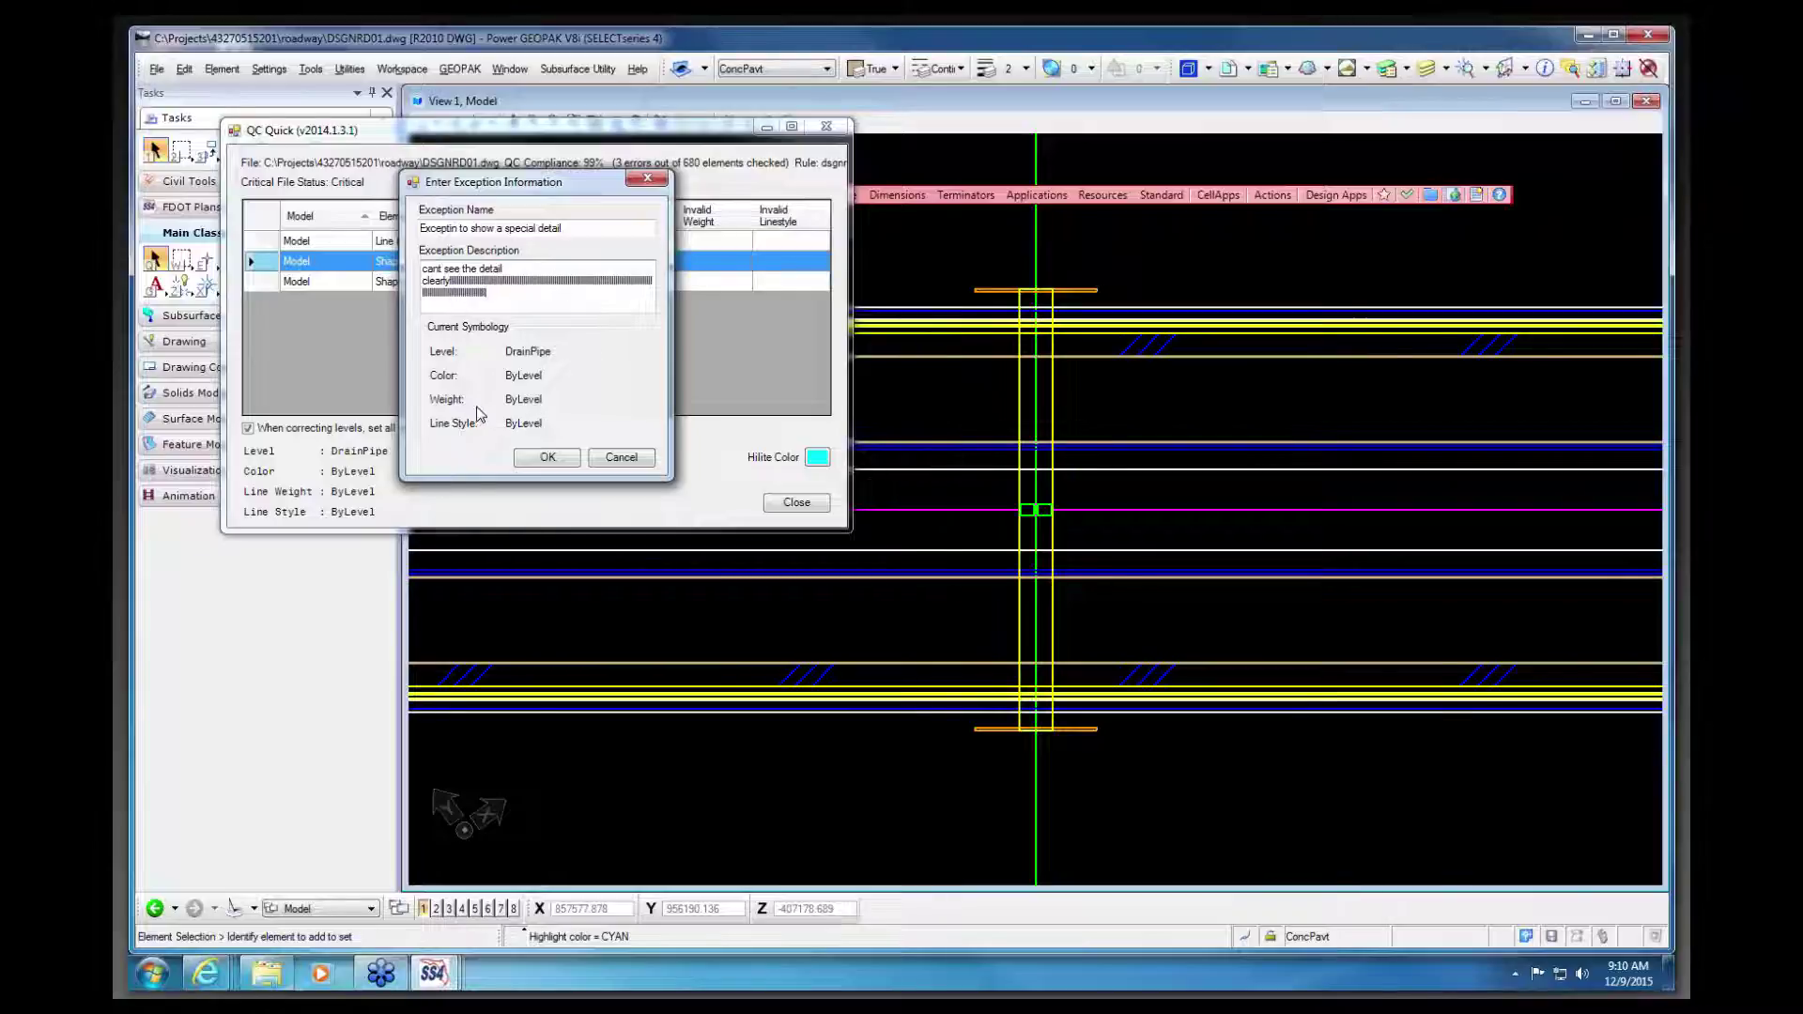
pyautogui.click(543, 458)
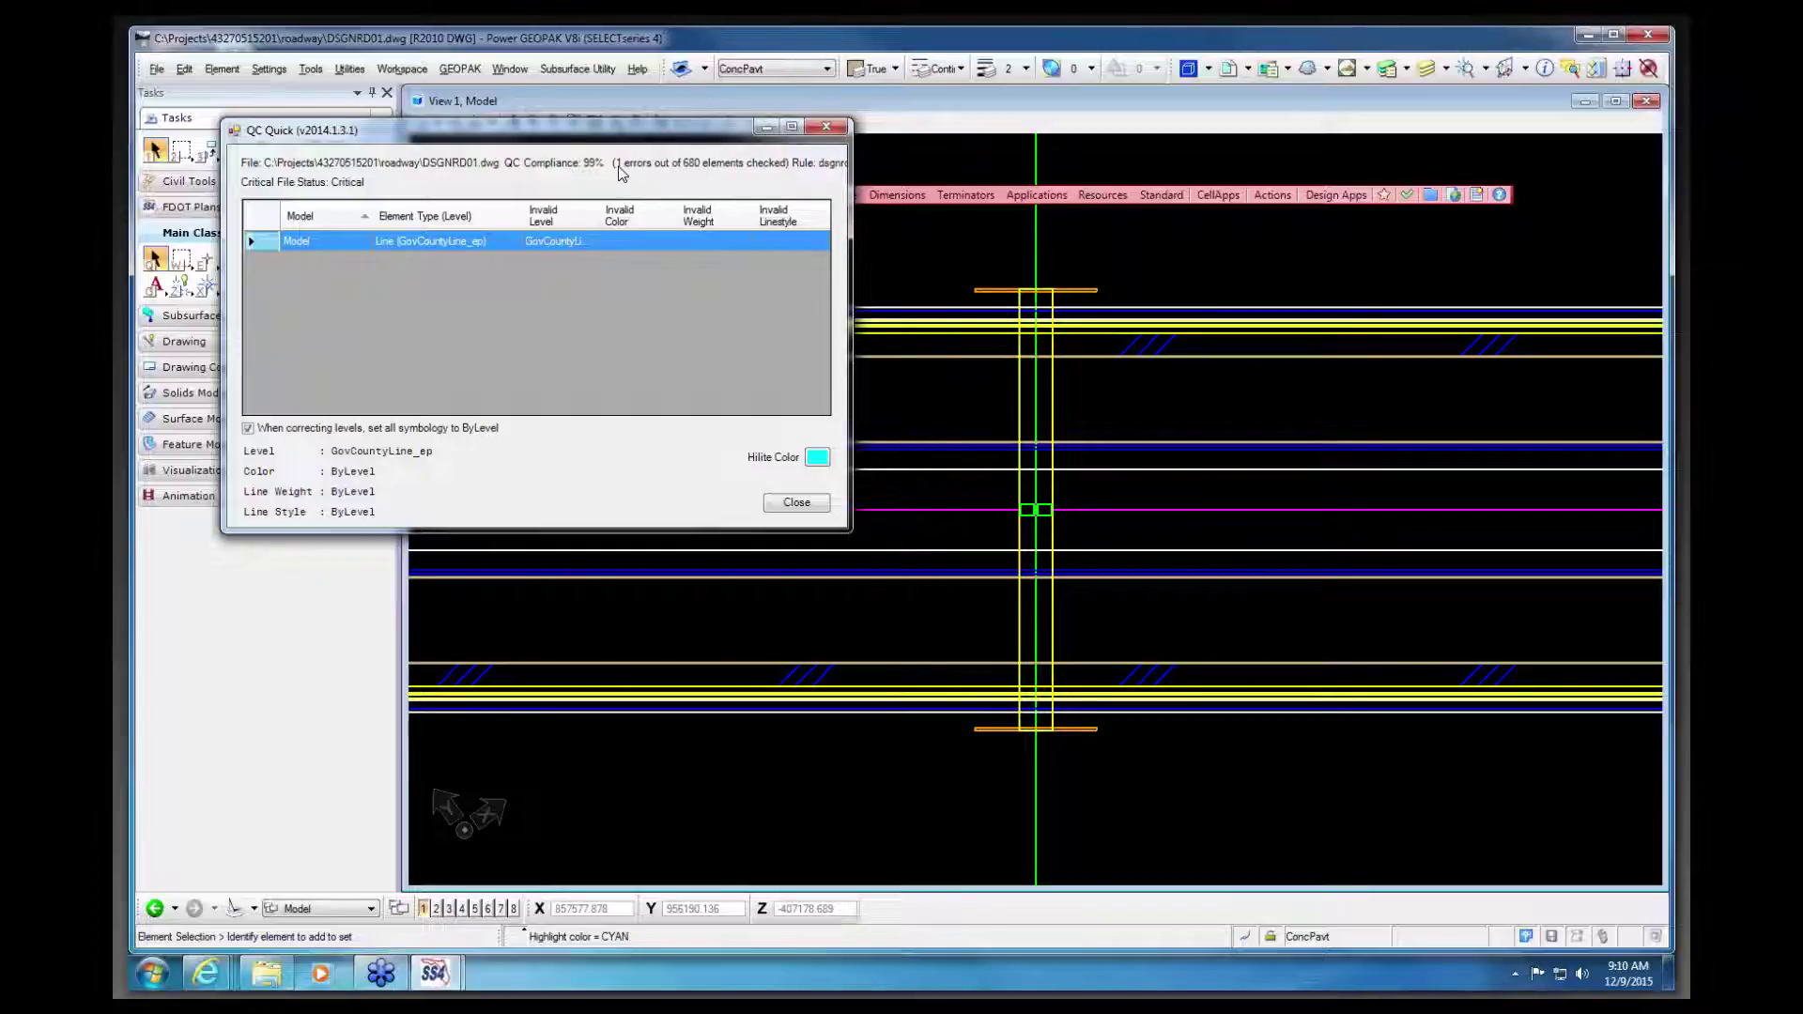
# Step: Close and rerun QC Quick, leaving only the GovCountyLine_ep error, then bring Explorer forward
pyautogui.click(794, 505)
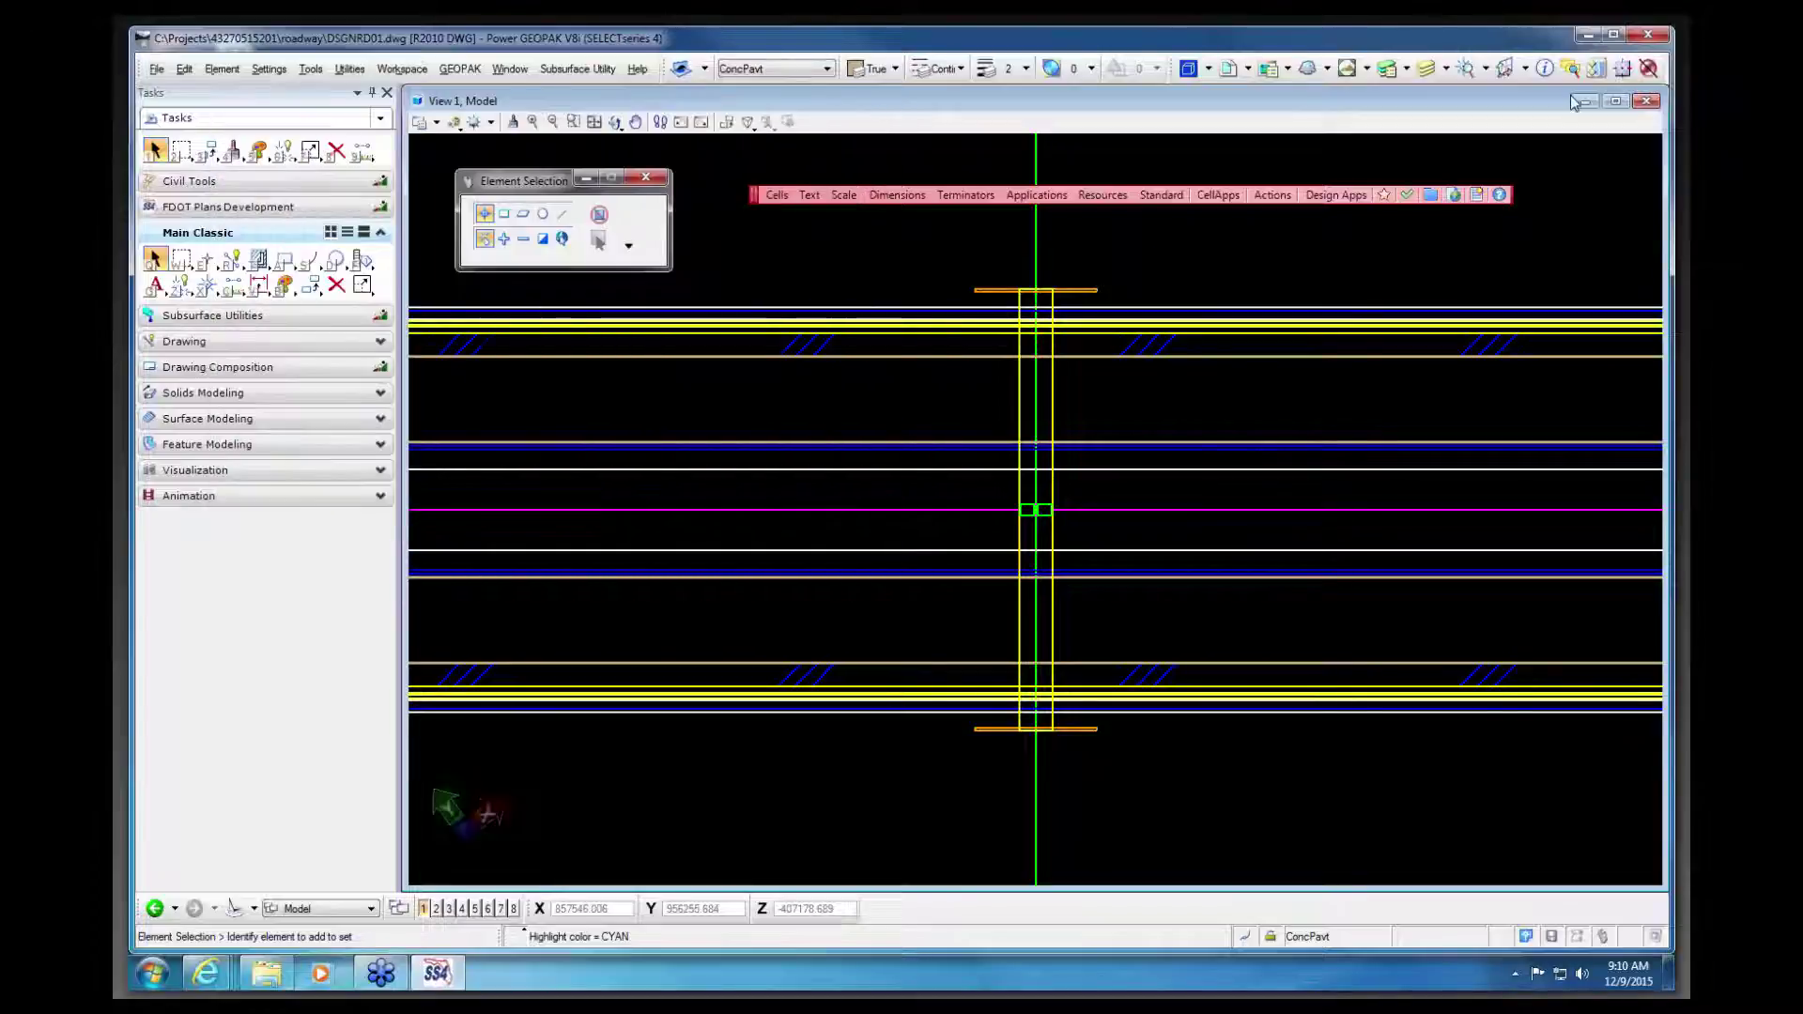
pyautogui.click(1409, 198)
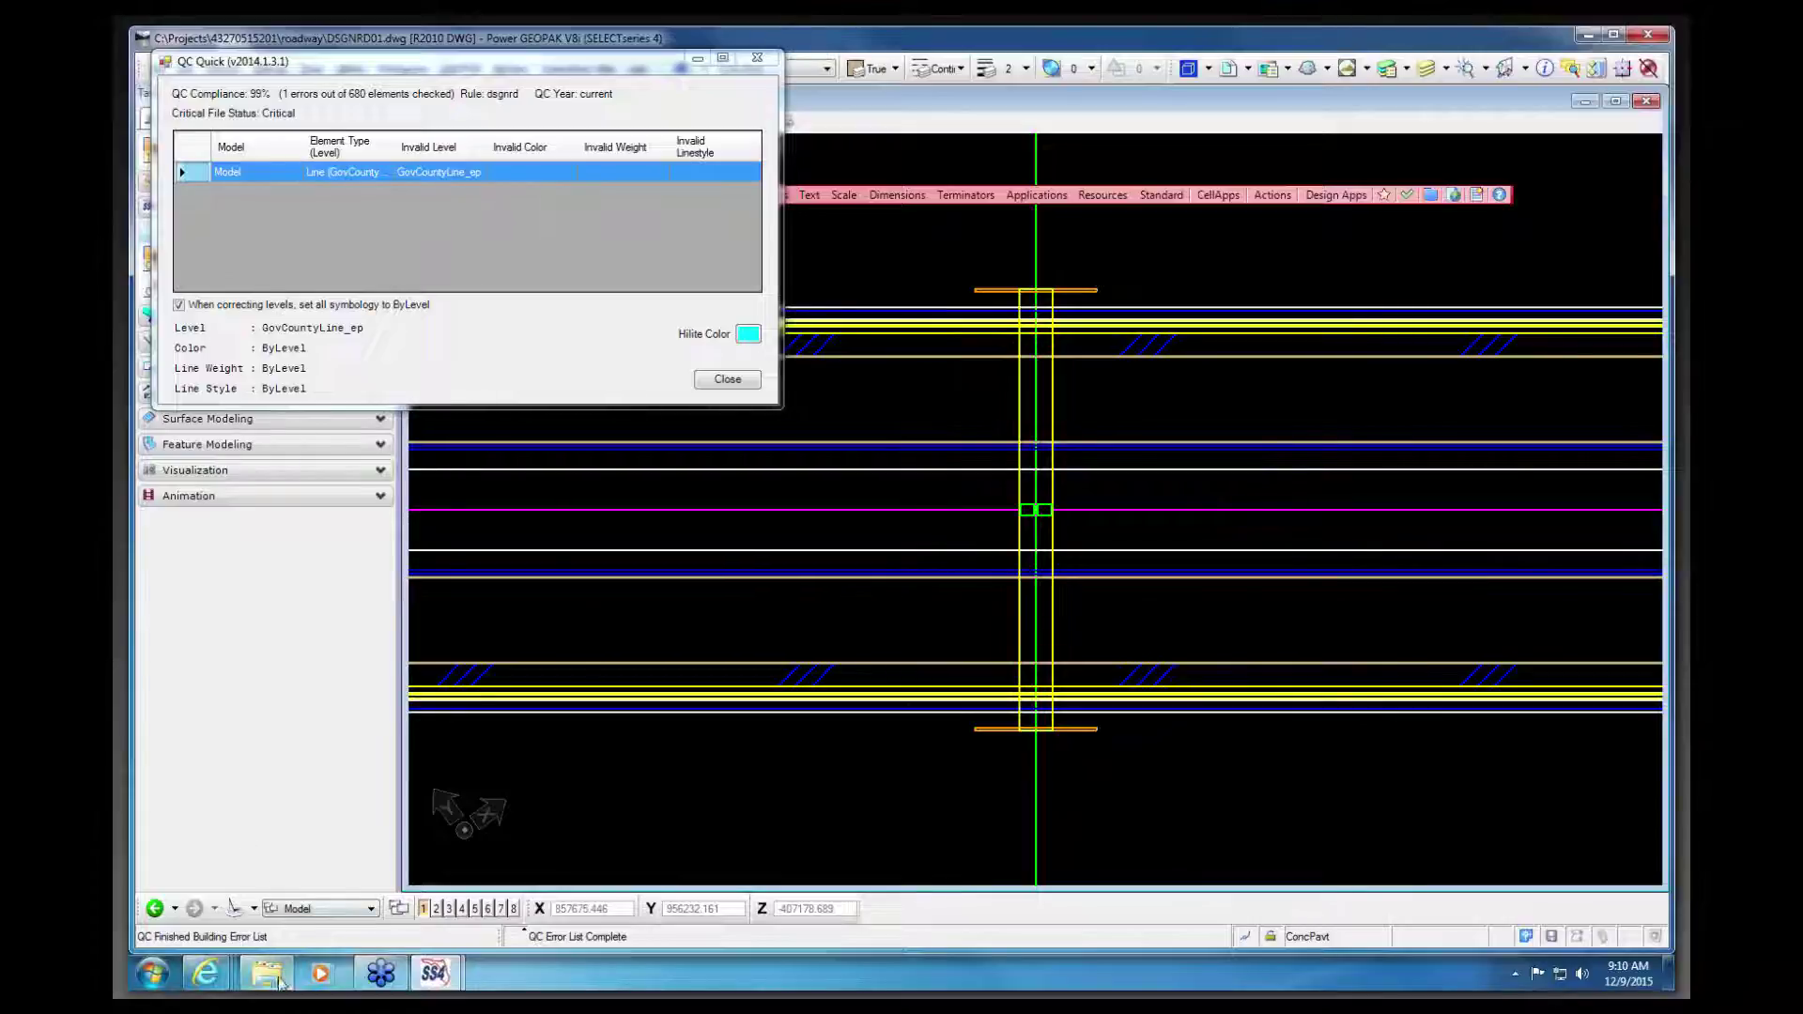
pyautogui.click(267, 974)
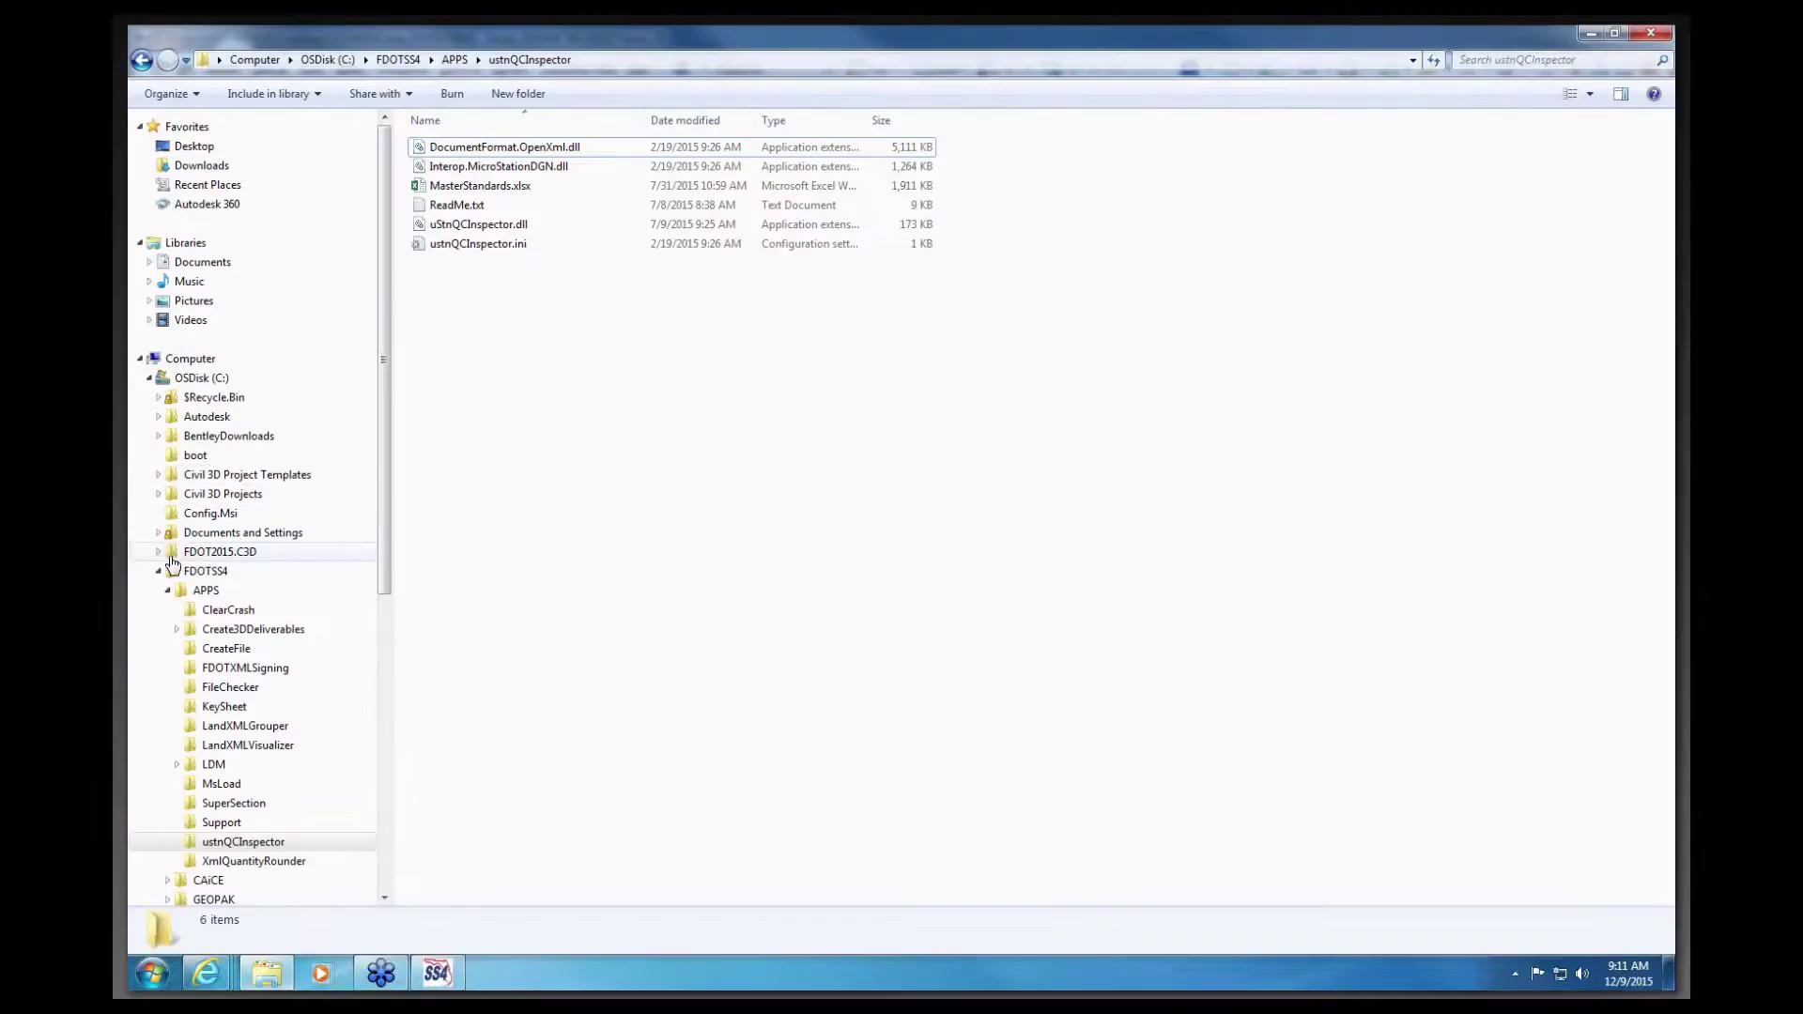
pyautogui.click(158, 570)
pyautogui.click(209, 707)
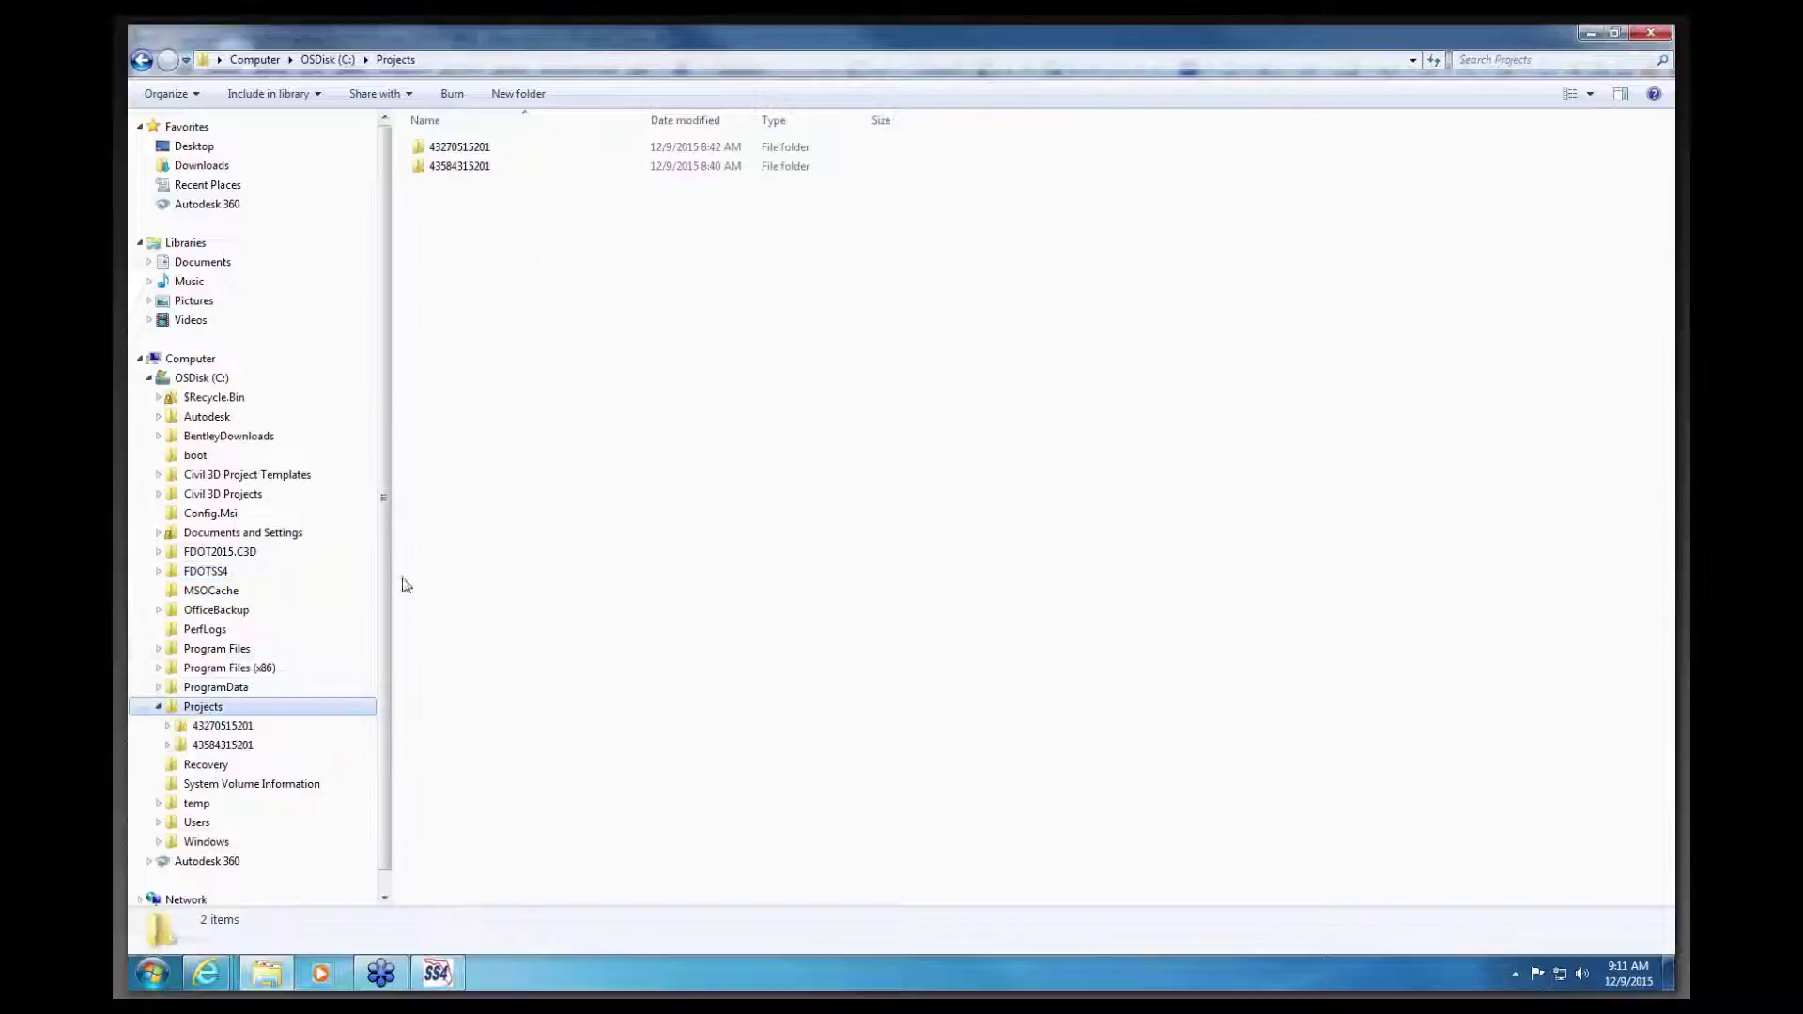
pyautogui.click(460, 149)
pyautogui.doubleClick(461, 148)
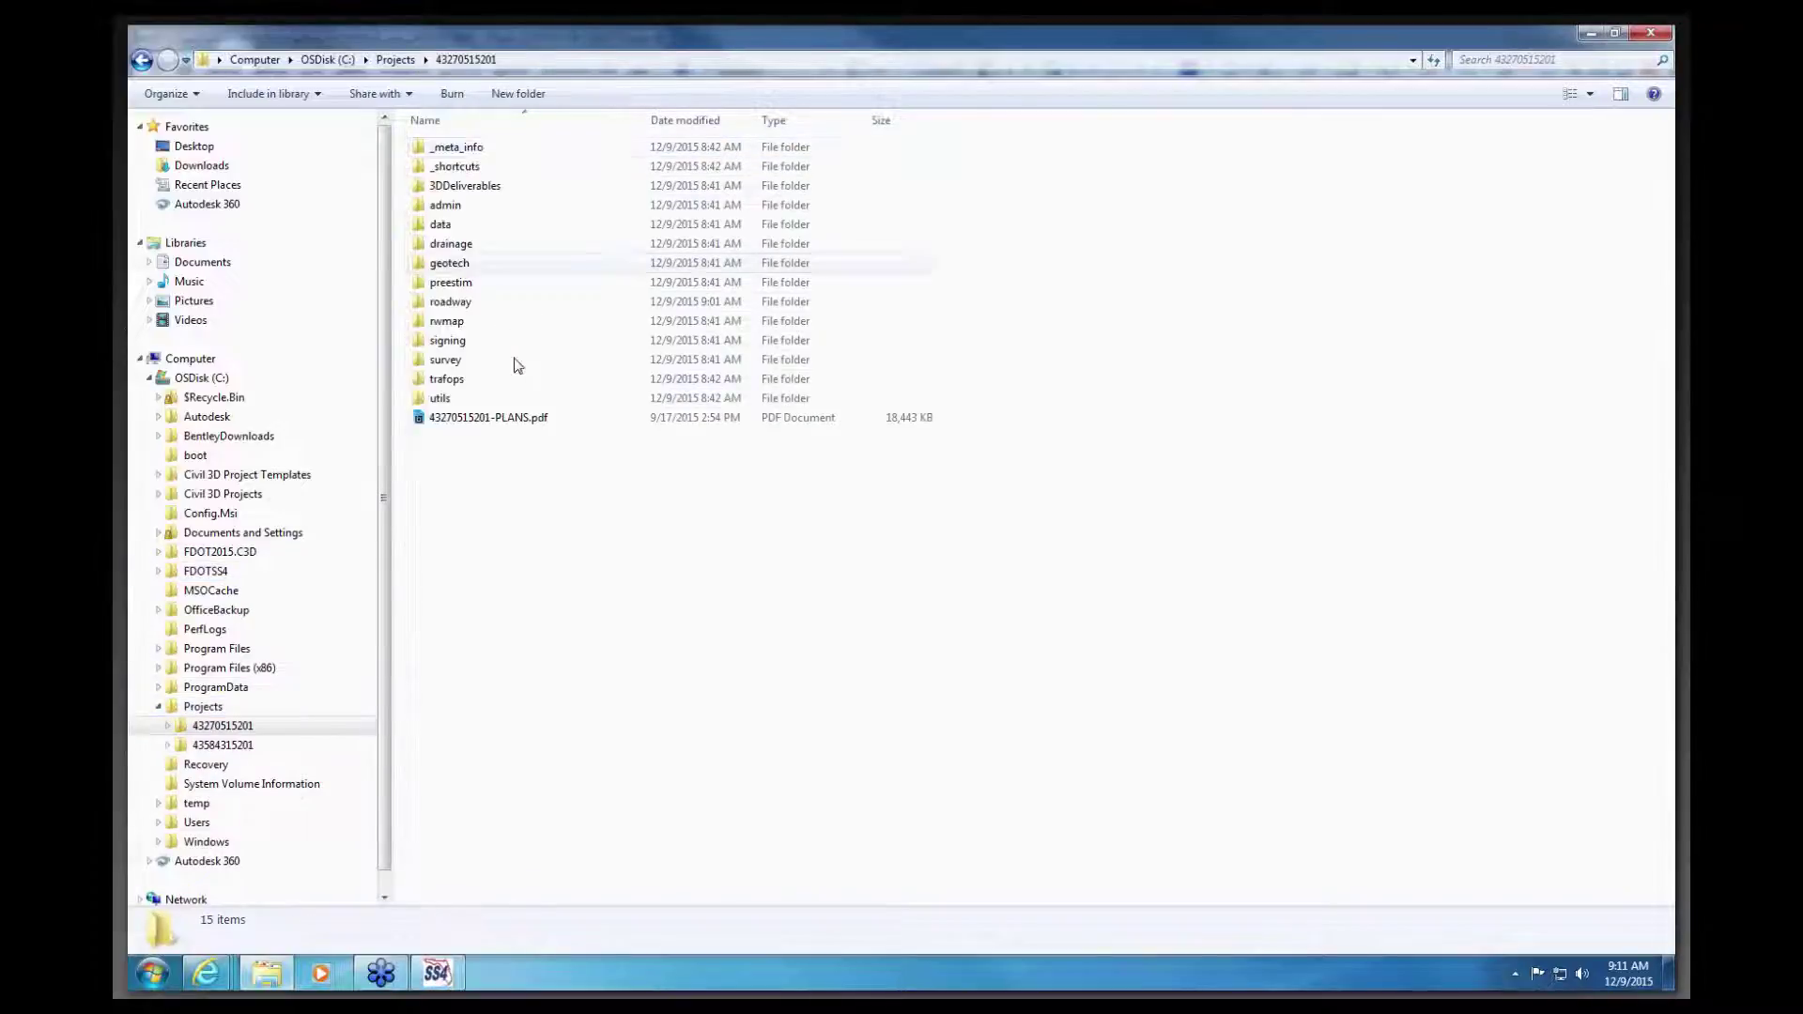
pyautogui.doubleClick(435, 310)
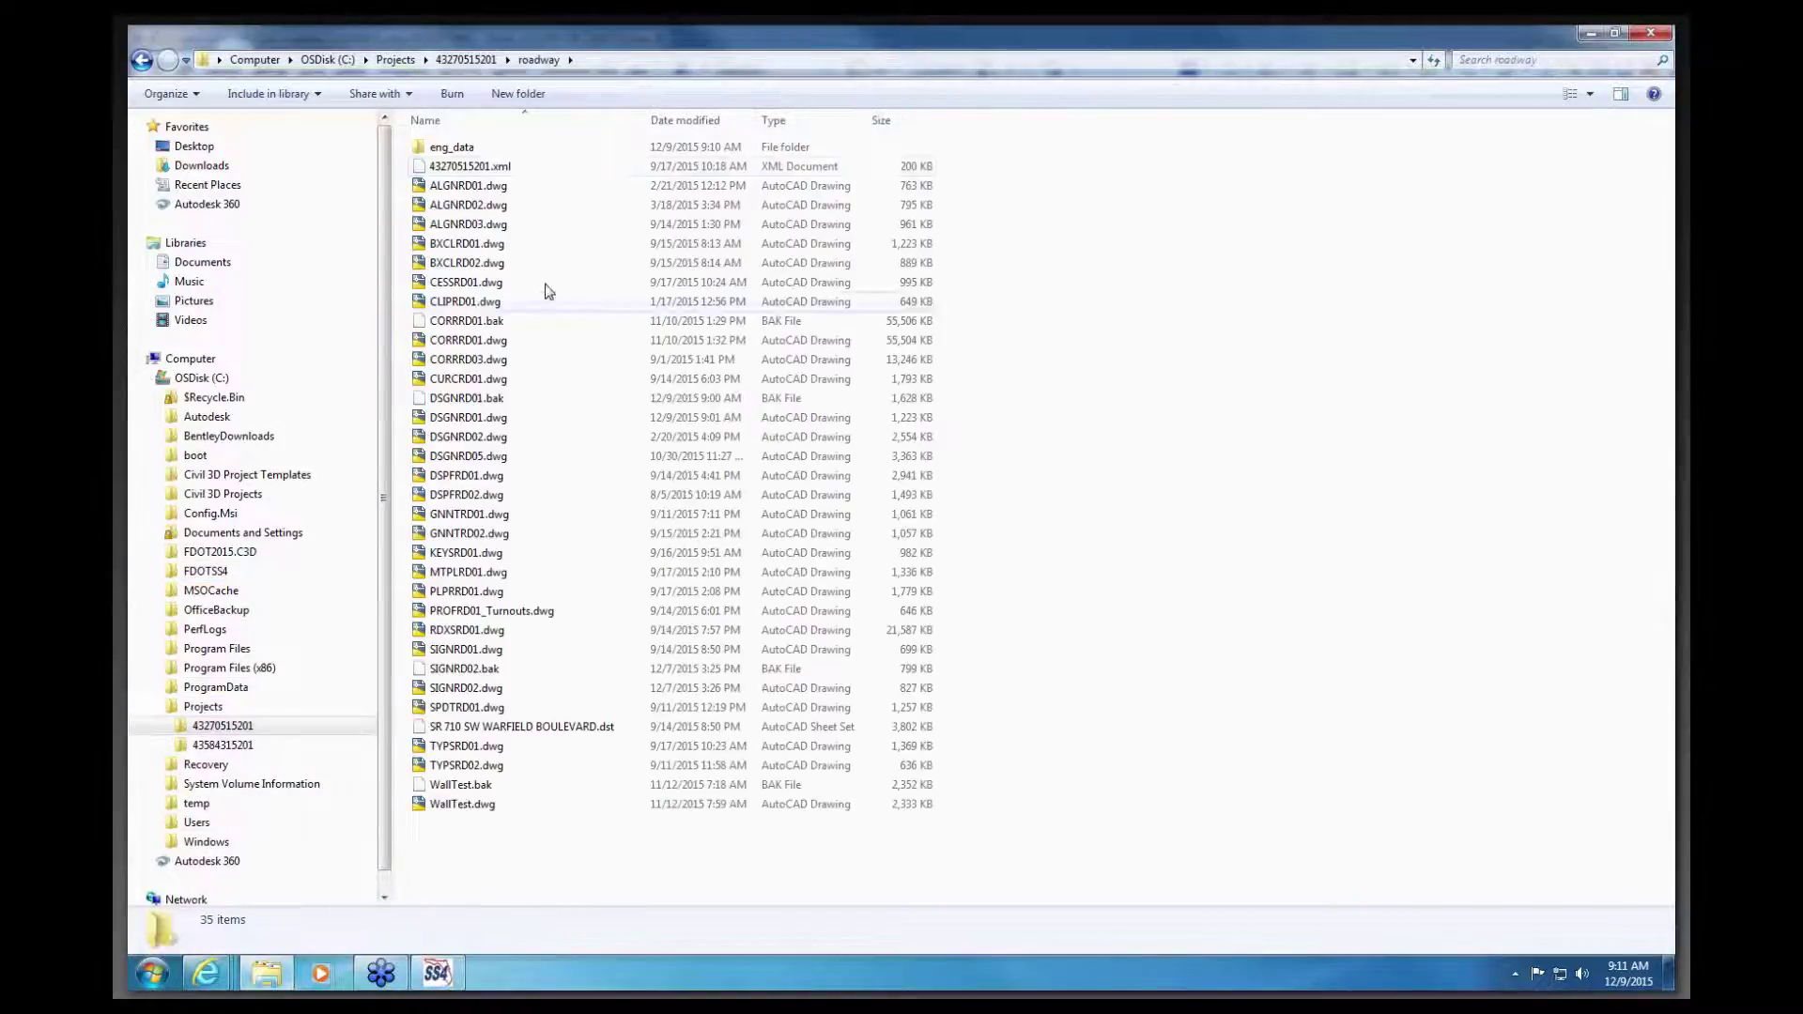
pyautogui.doubleClick(549, 147)
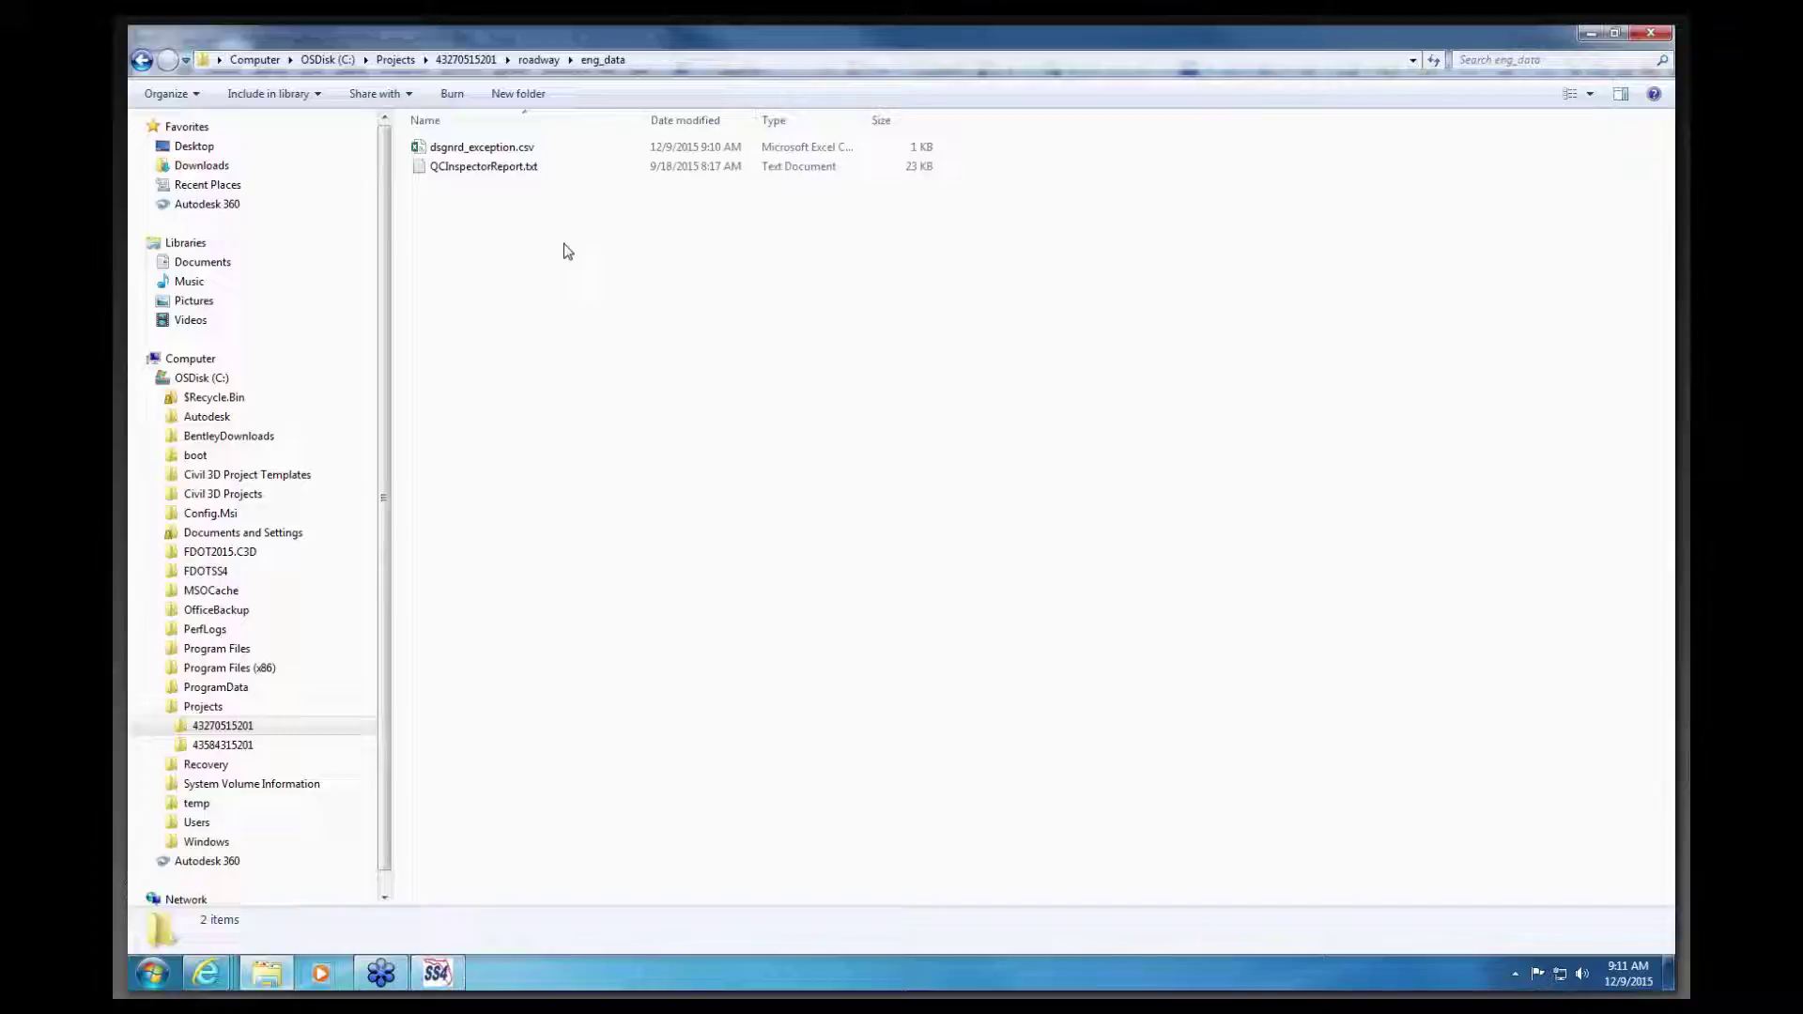
pyautogui.doubleClick(502, 148)
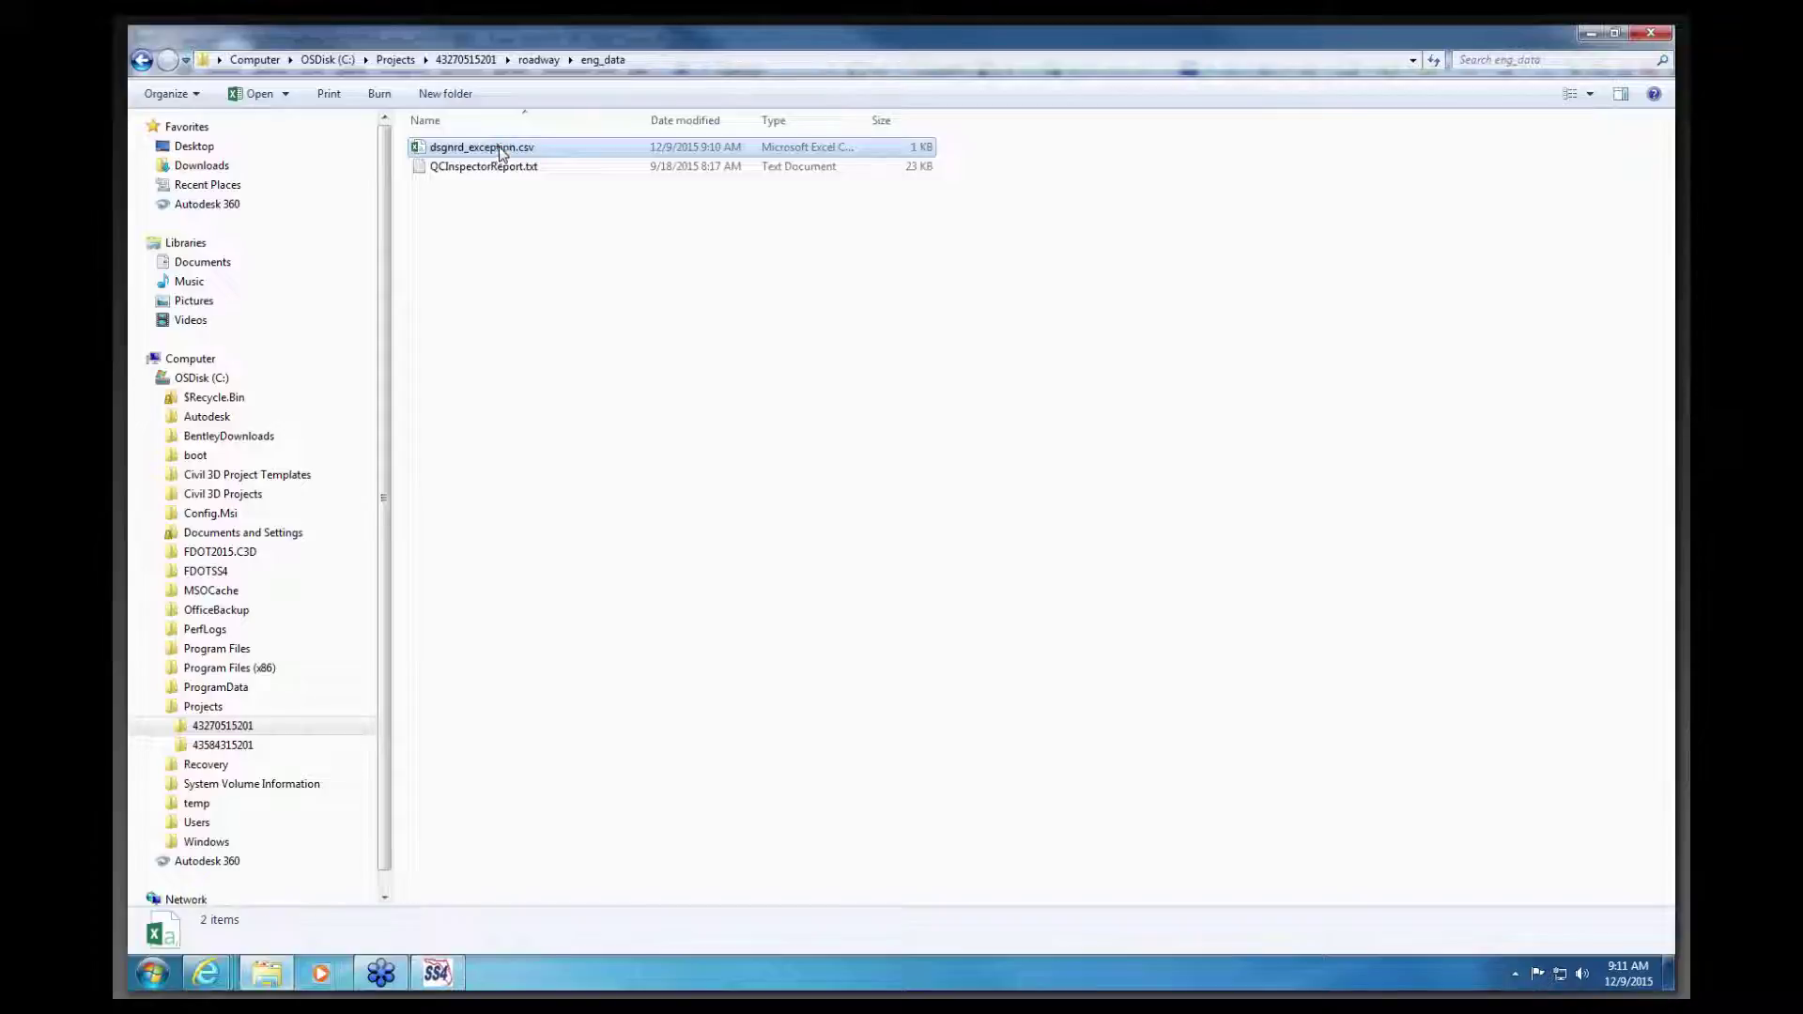
# Step: Read dsgnrd_exception.csv in Notepad, close it, and delete the file from eng_data
pyautogui.rightClick(503, 147)
pyautogui.click(563, 200)
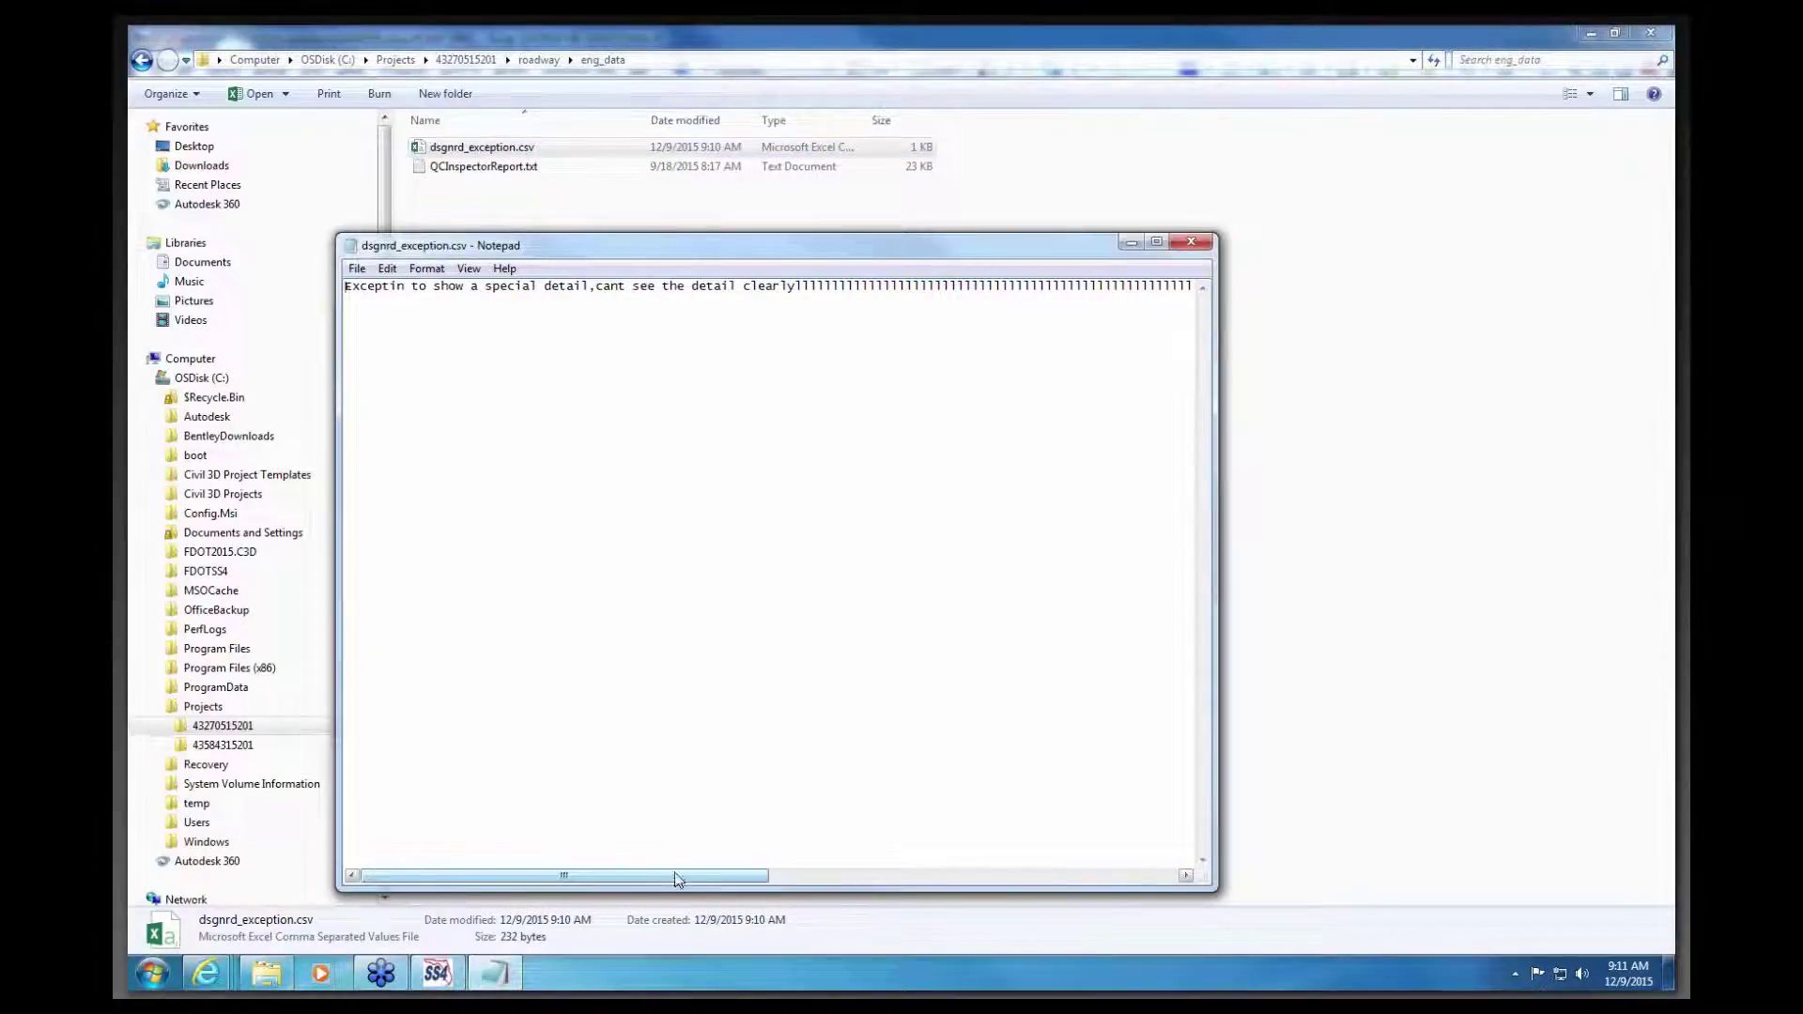
pyautogui.moveTo(675, 879); pyautogui.dragTo(1116, 879)
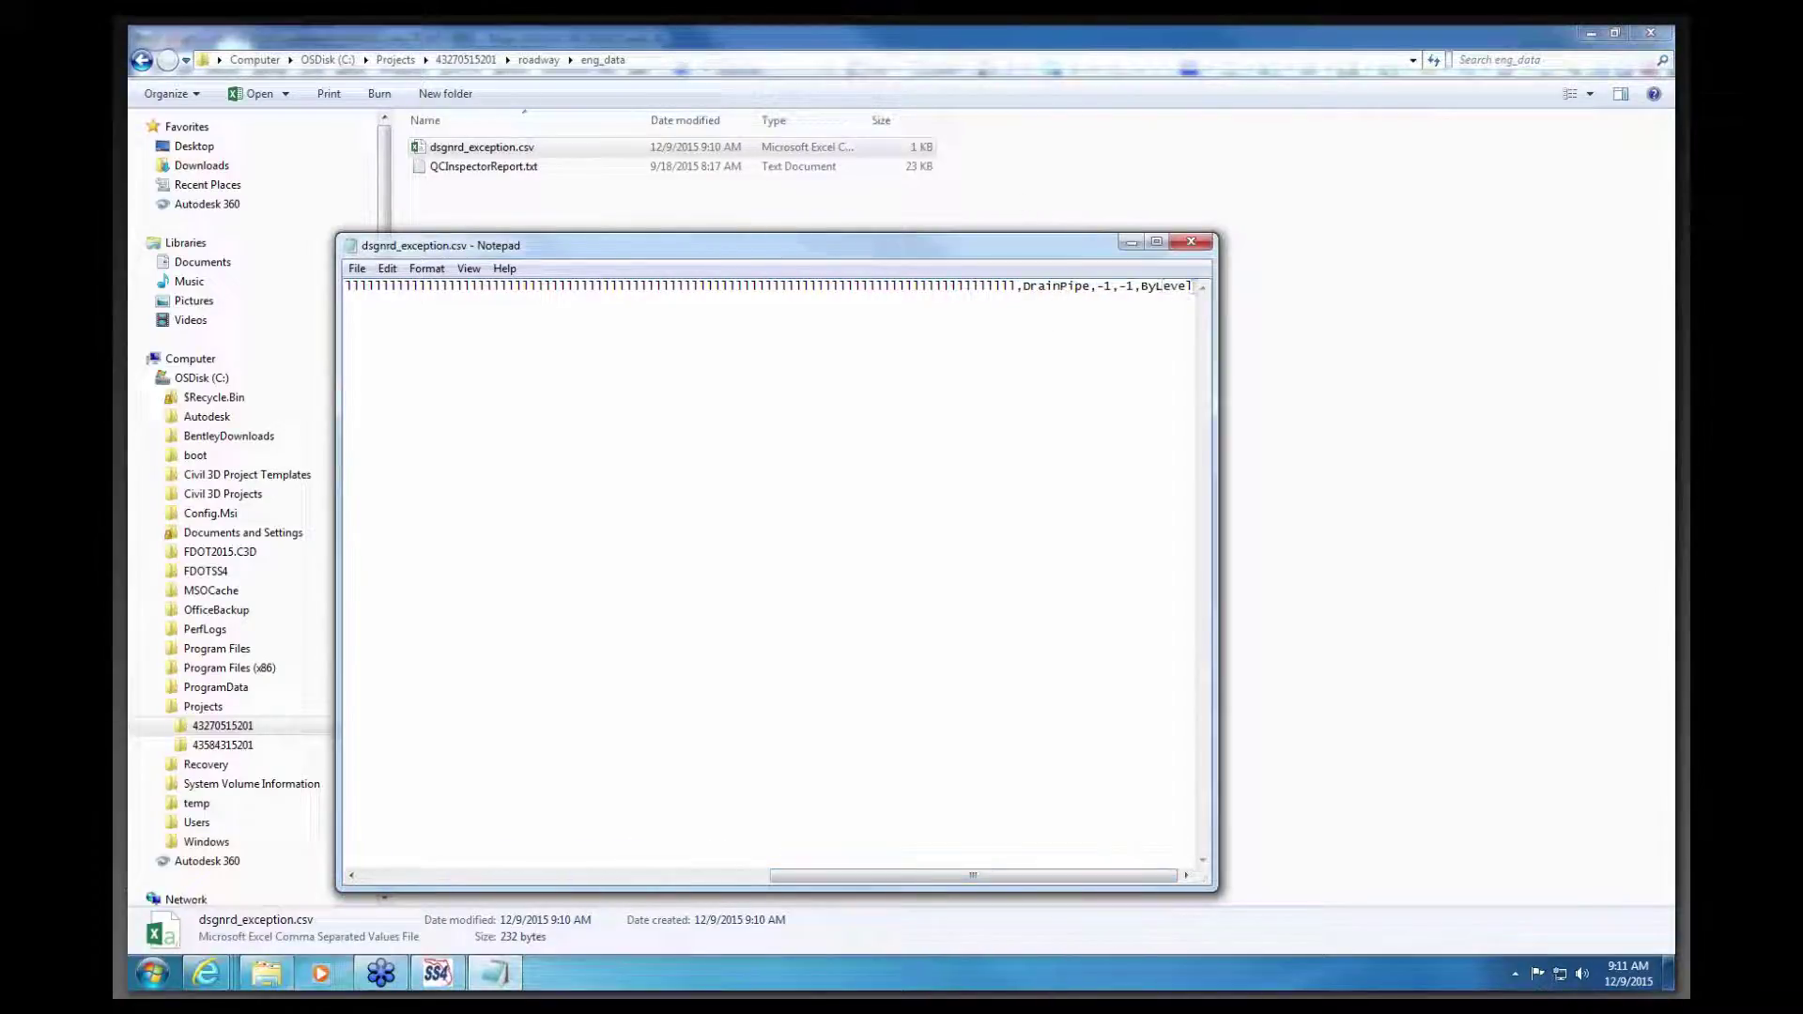
pyautogui.click(1190, 242)
pyautogui.rightClick(512, 153)
pyautogui.click(612, 401)
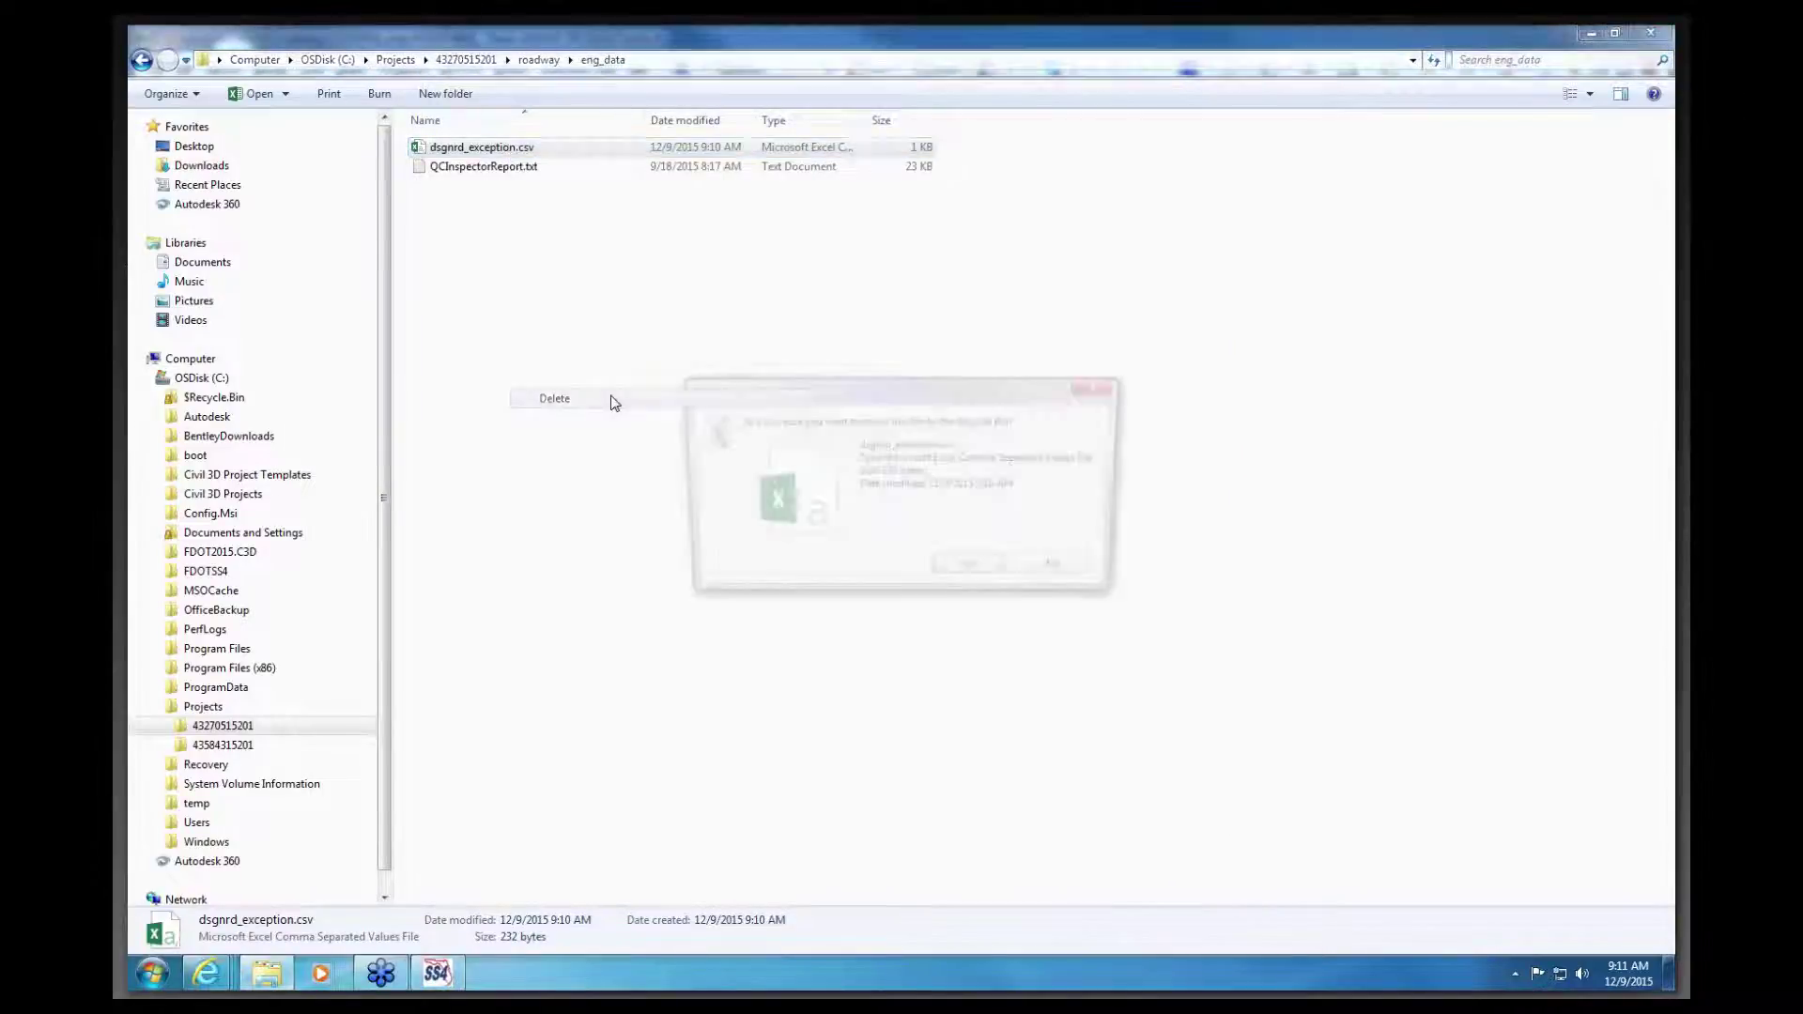
pyautogui.click(972, 574)
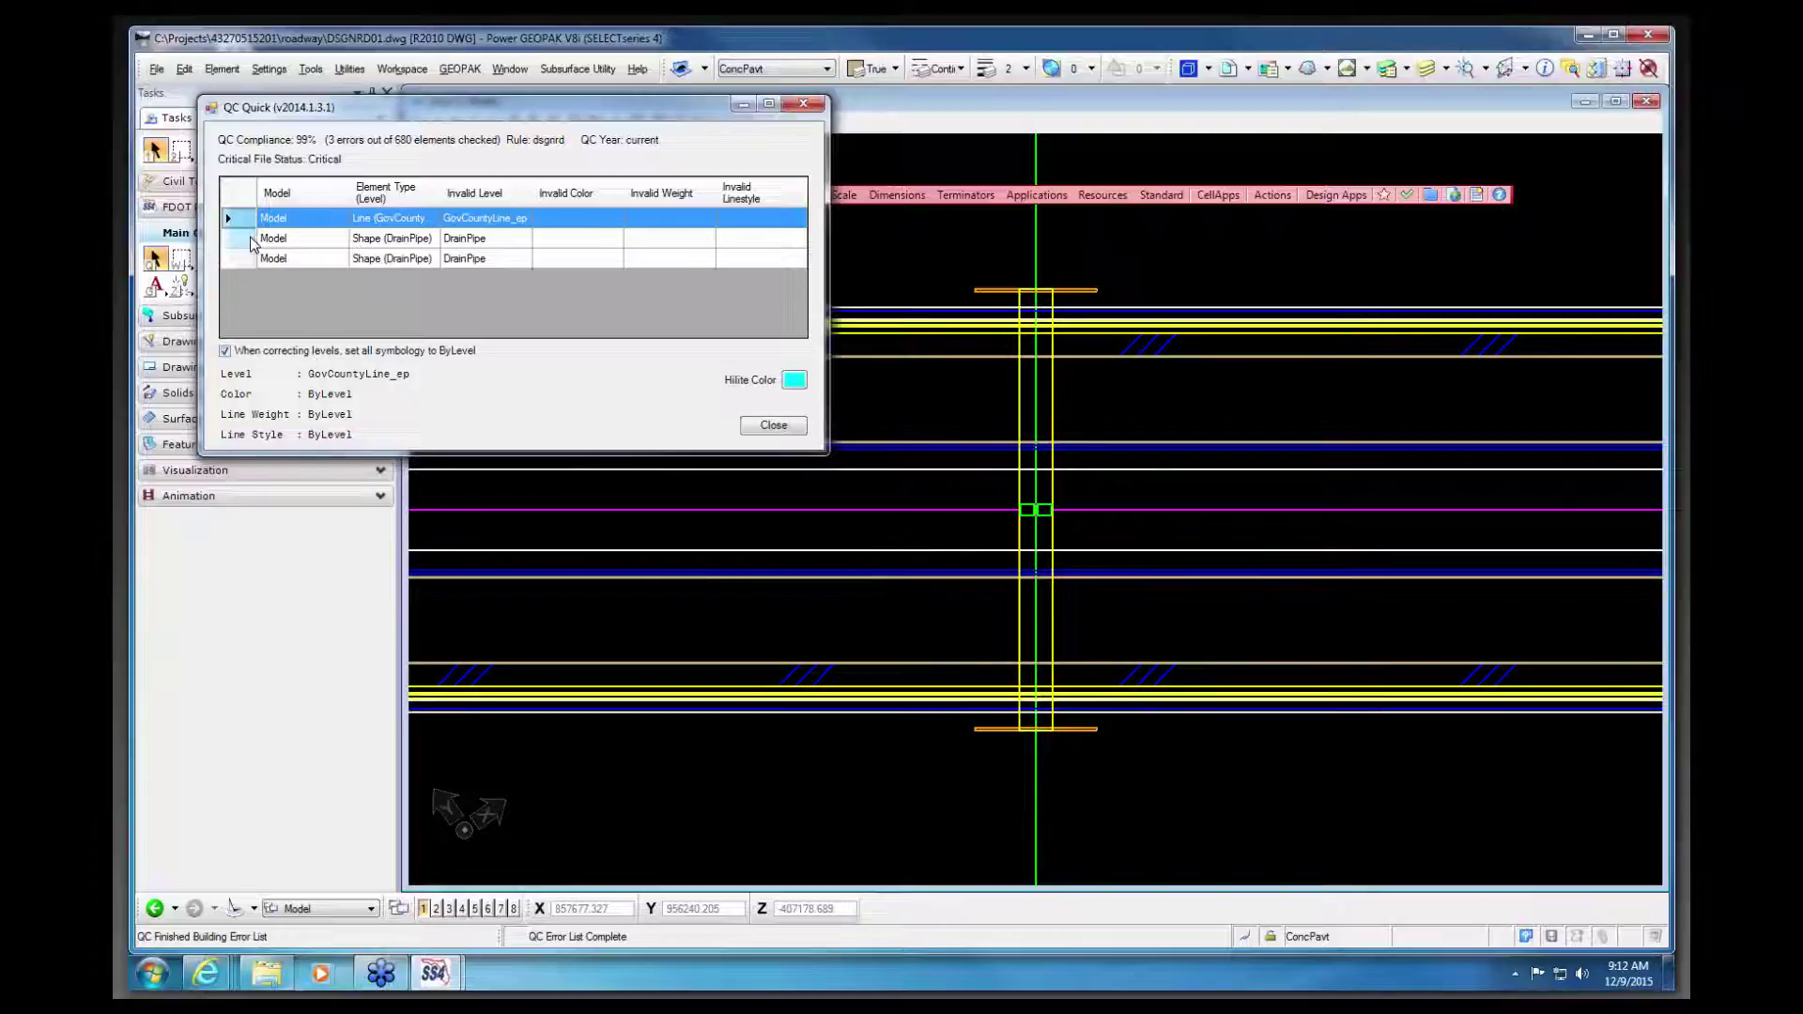
pyautogui.rightClick(252, 237)
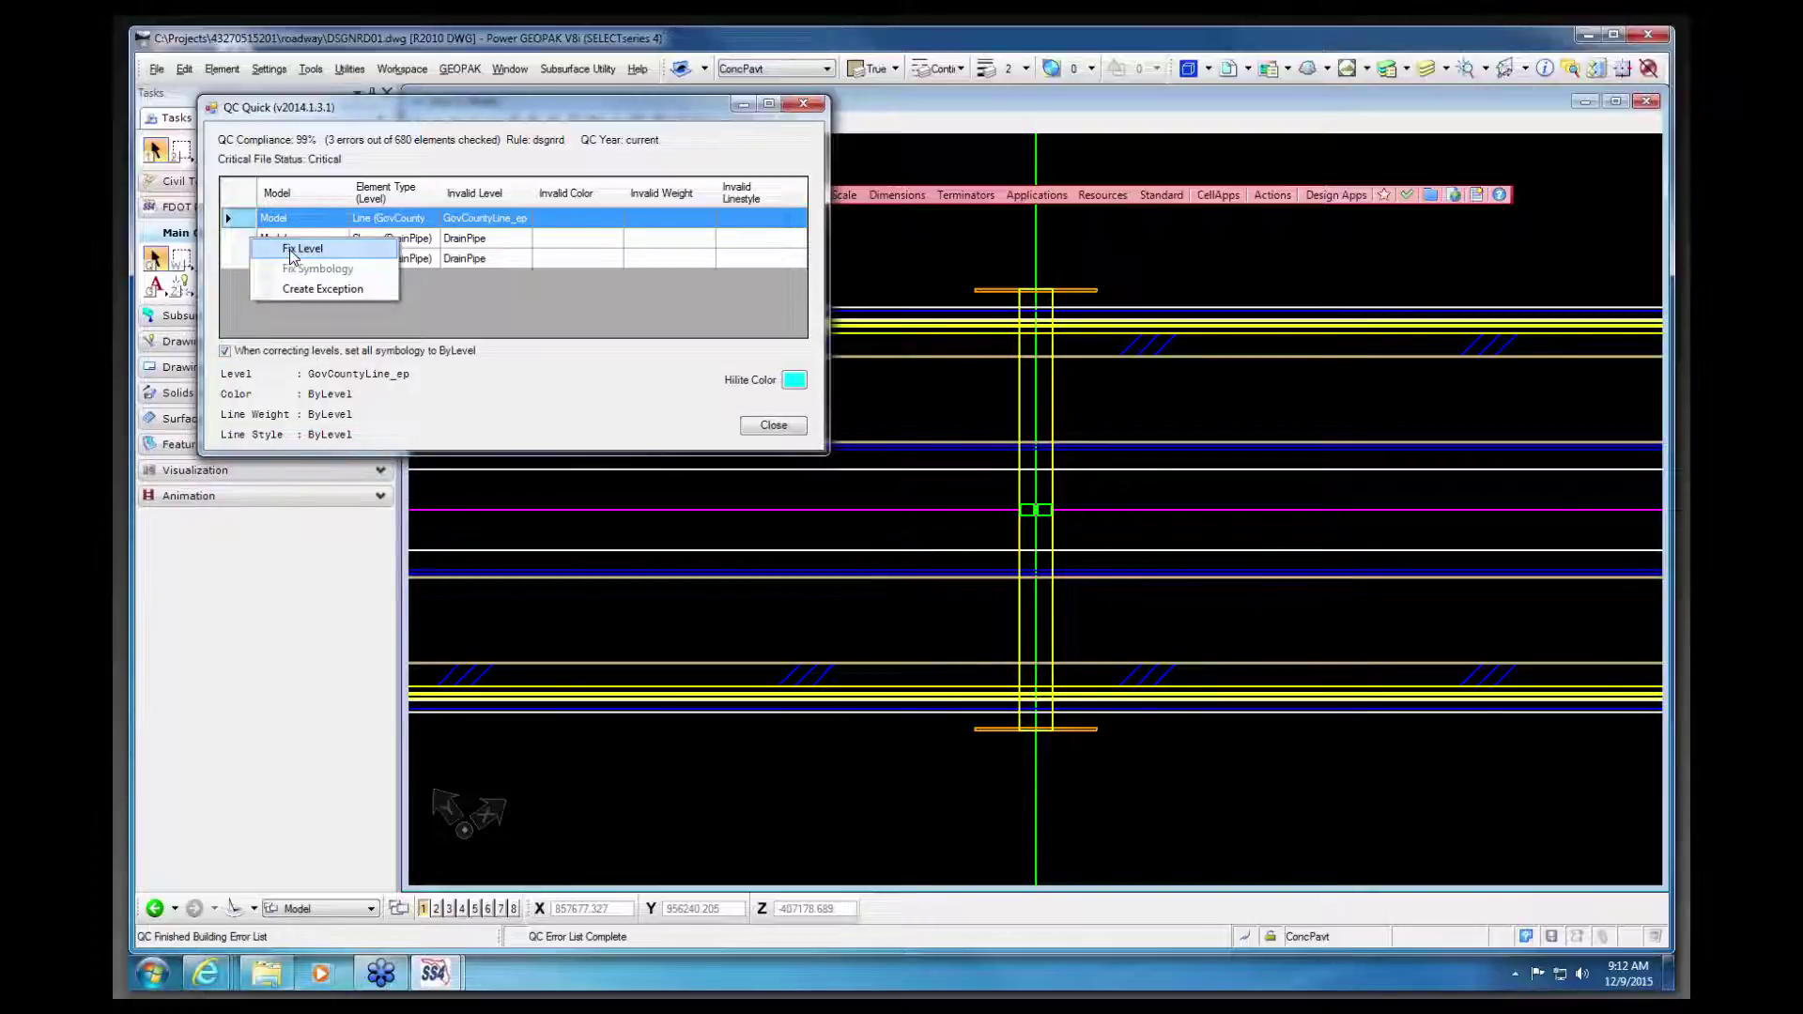
pyautogui.click(293, 251)
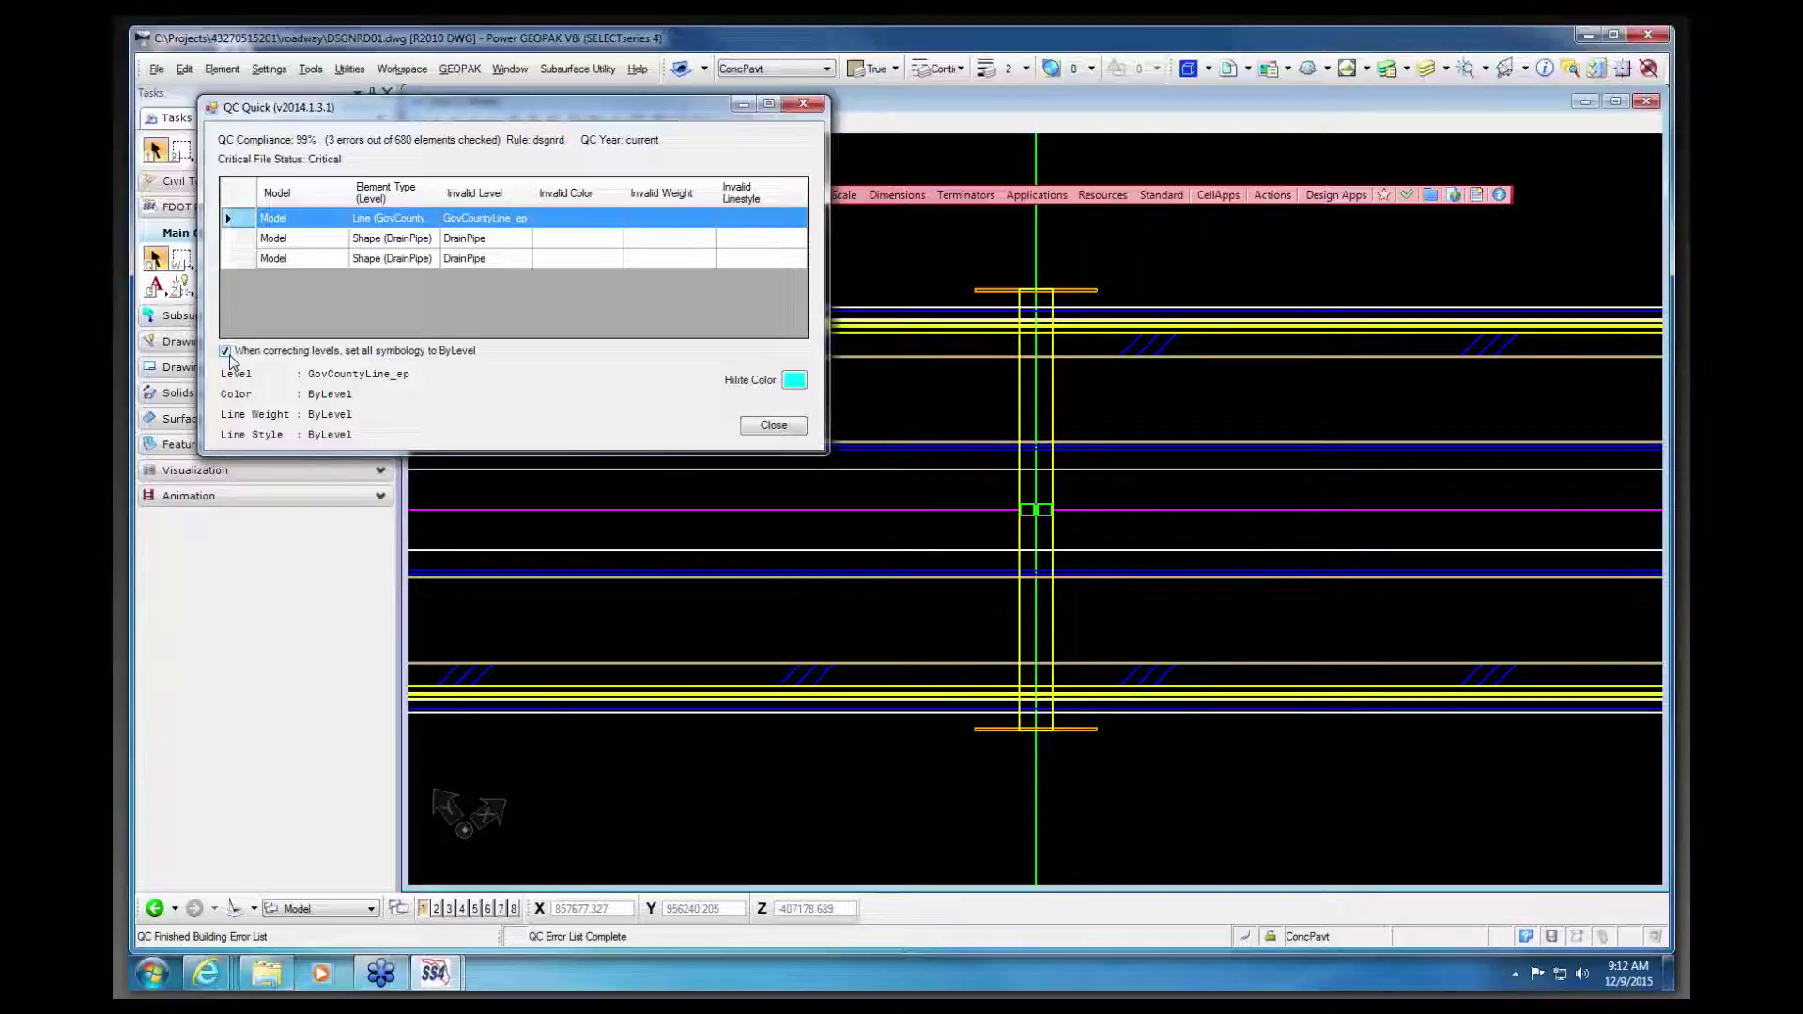
pyautogui.click(774, 424)
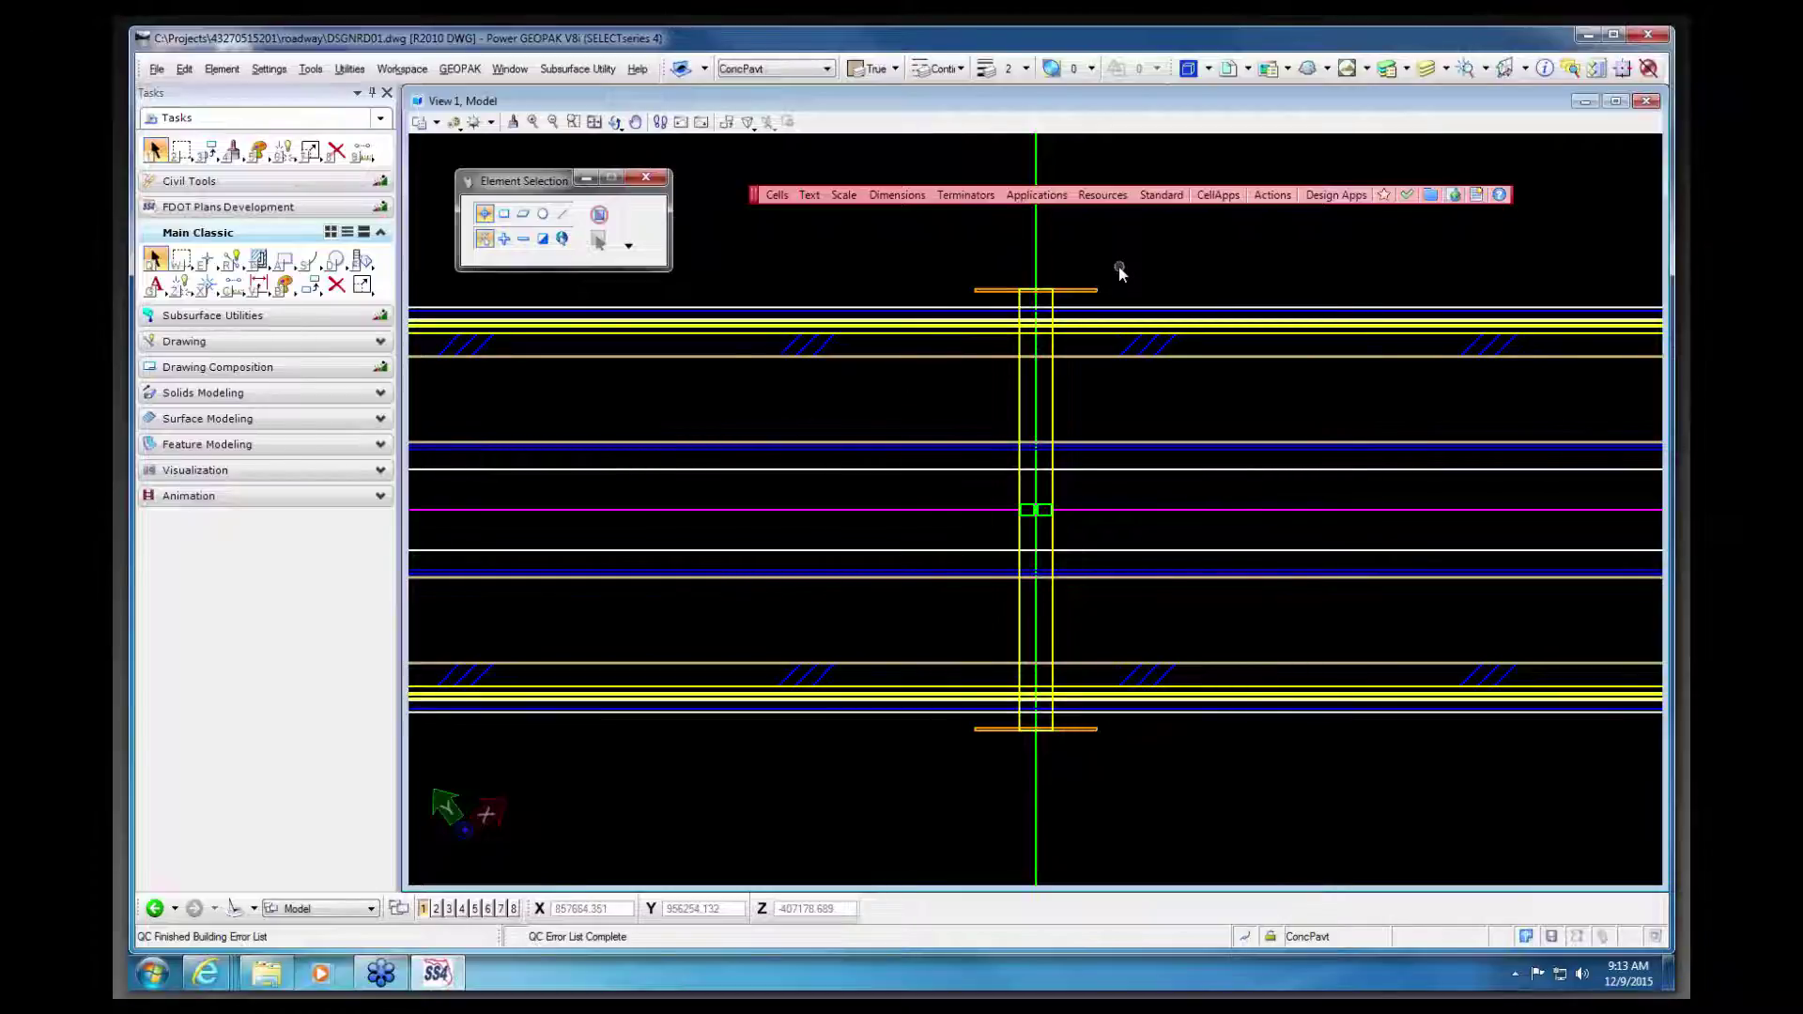
# Step: Turn off QC compliance reporting with QC Stop and close the DSGNRD01 drawing
pyautogui.click(1272, 195)
pyautogui.moveTo(1314, 468)
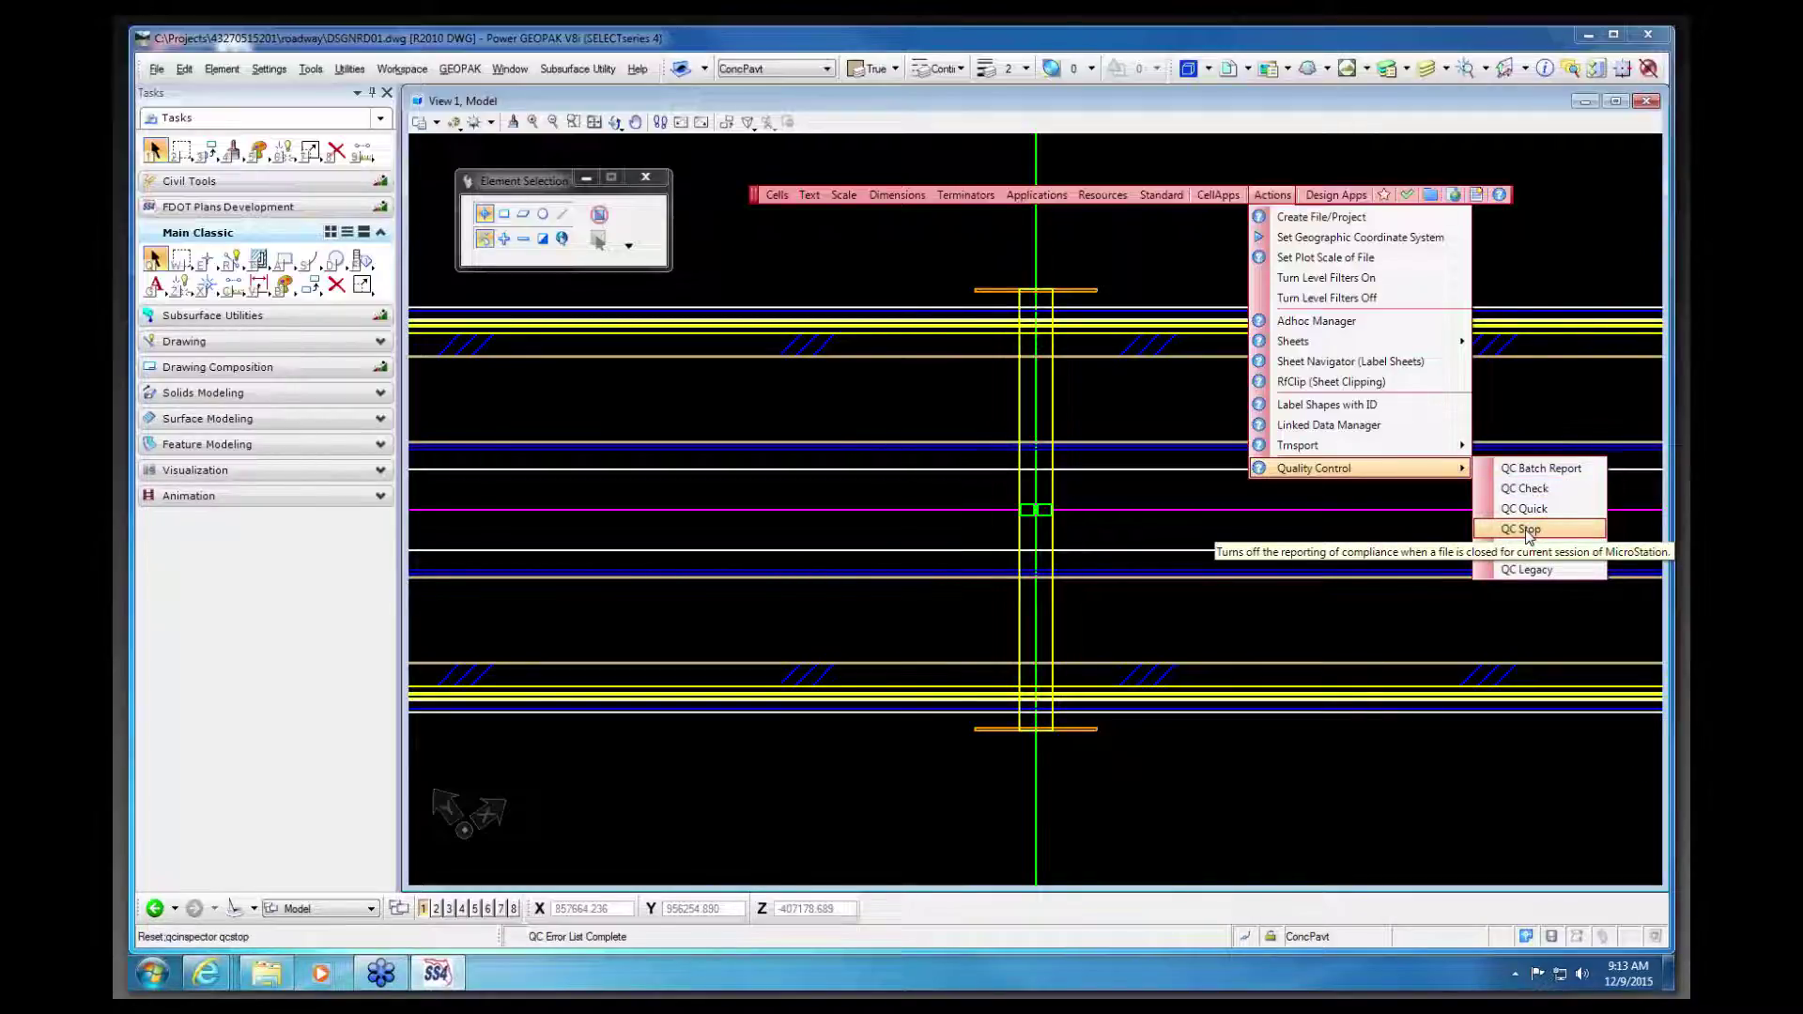
pyautogui.click(1526, 530)
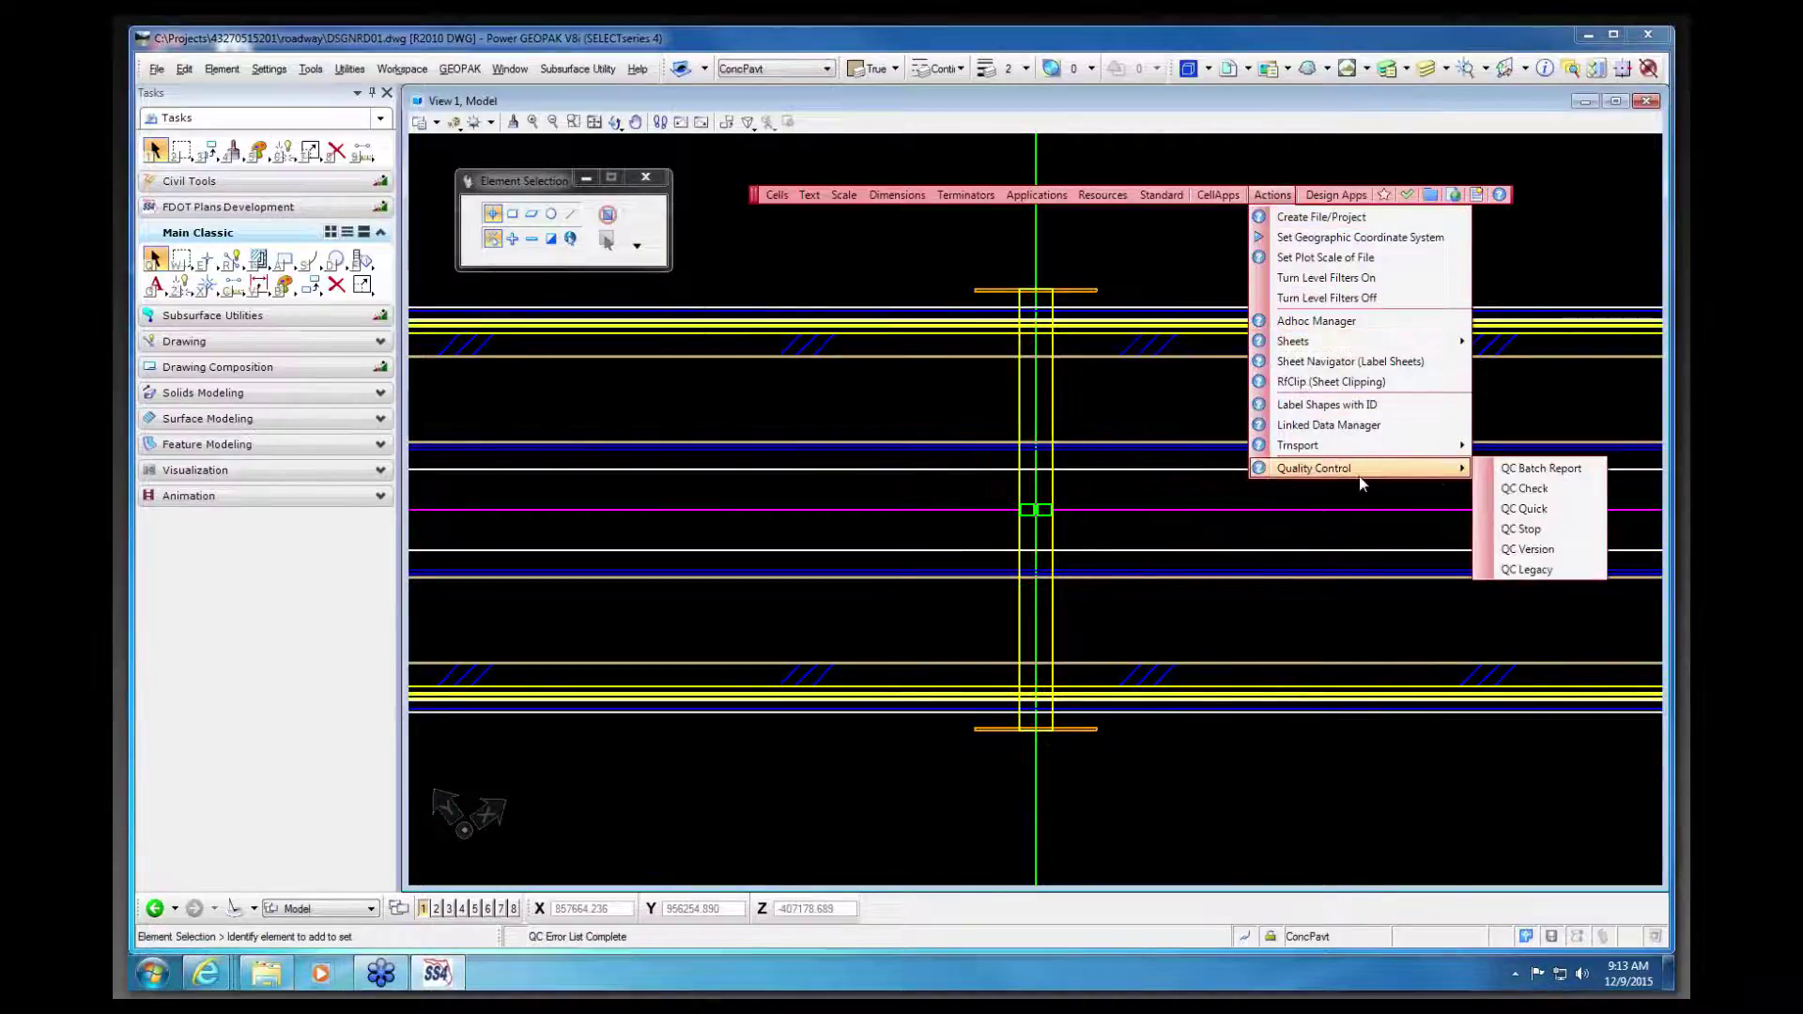
pyautogui.click(1545, 532)
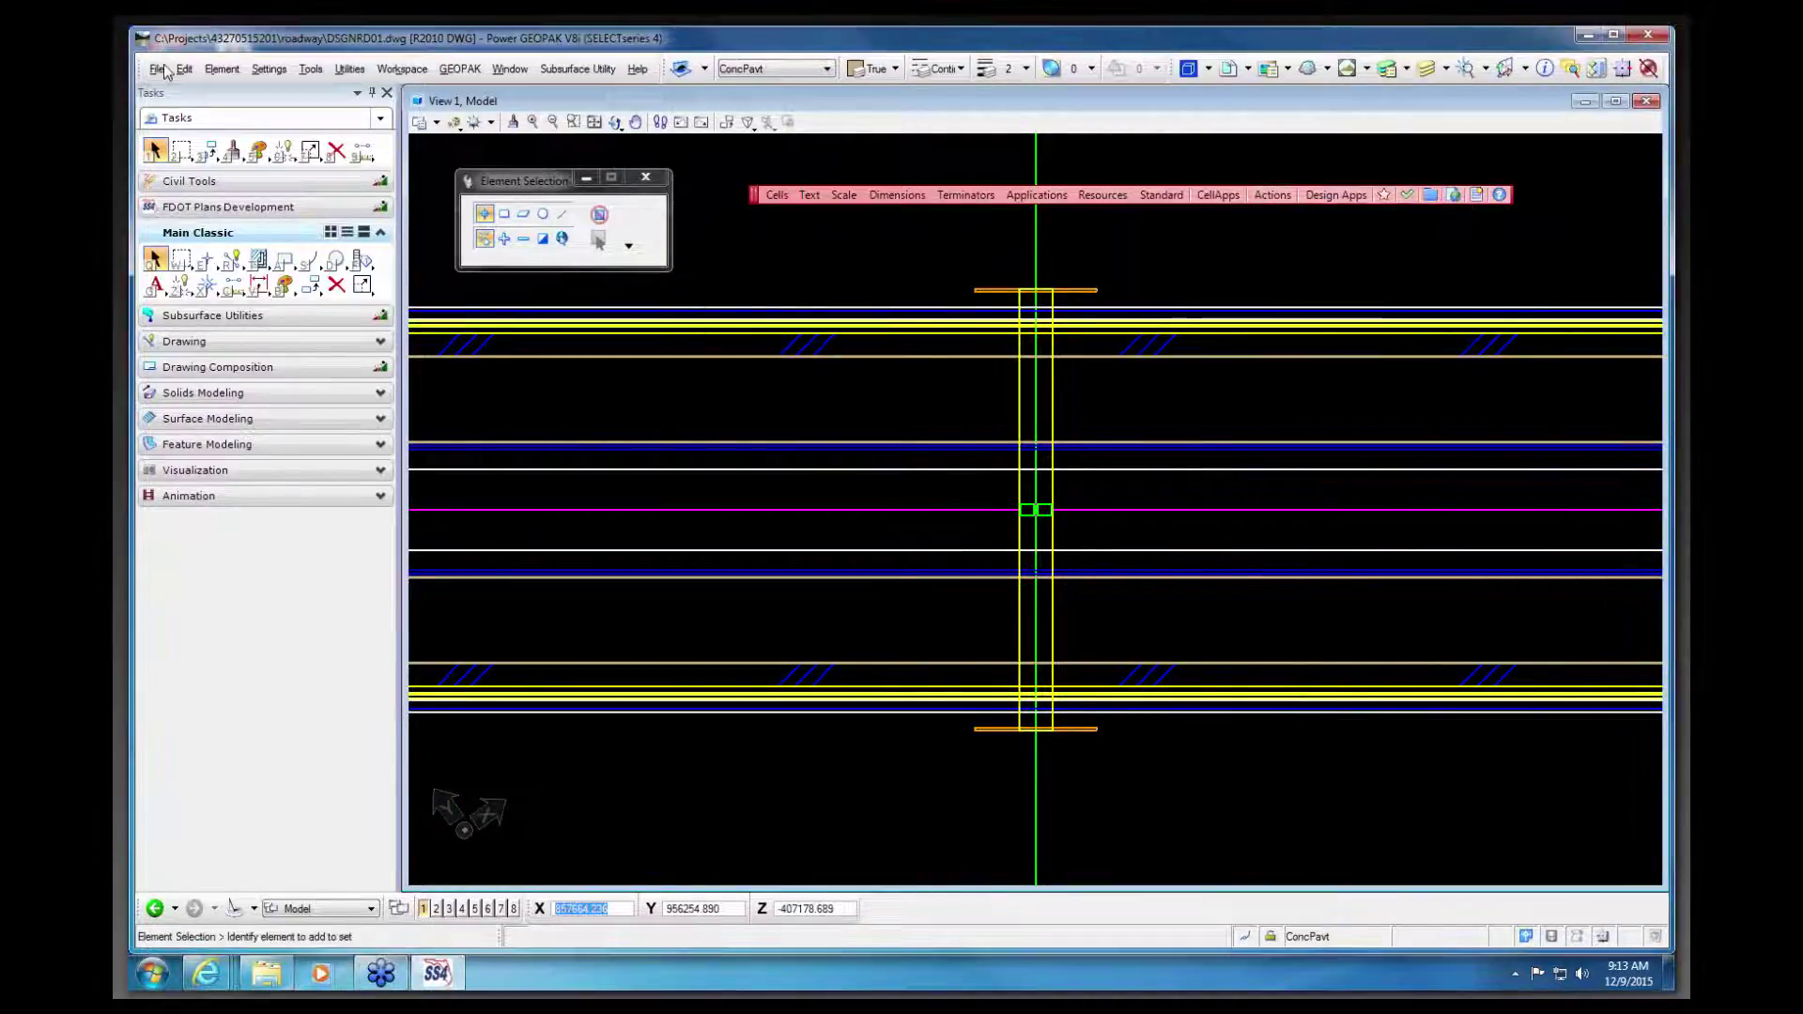
pyautogui.click(156, 68)
pyautogui.click(180, 125)
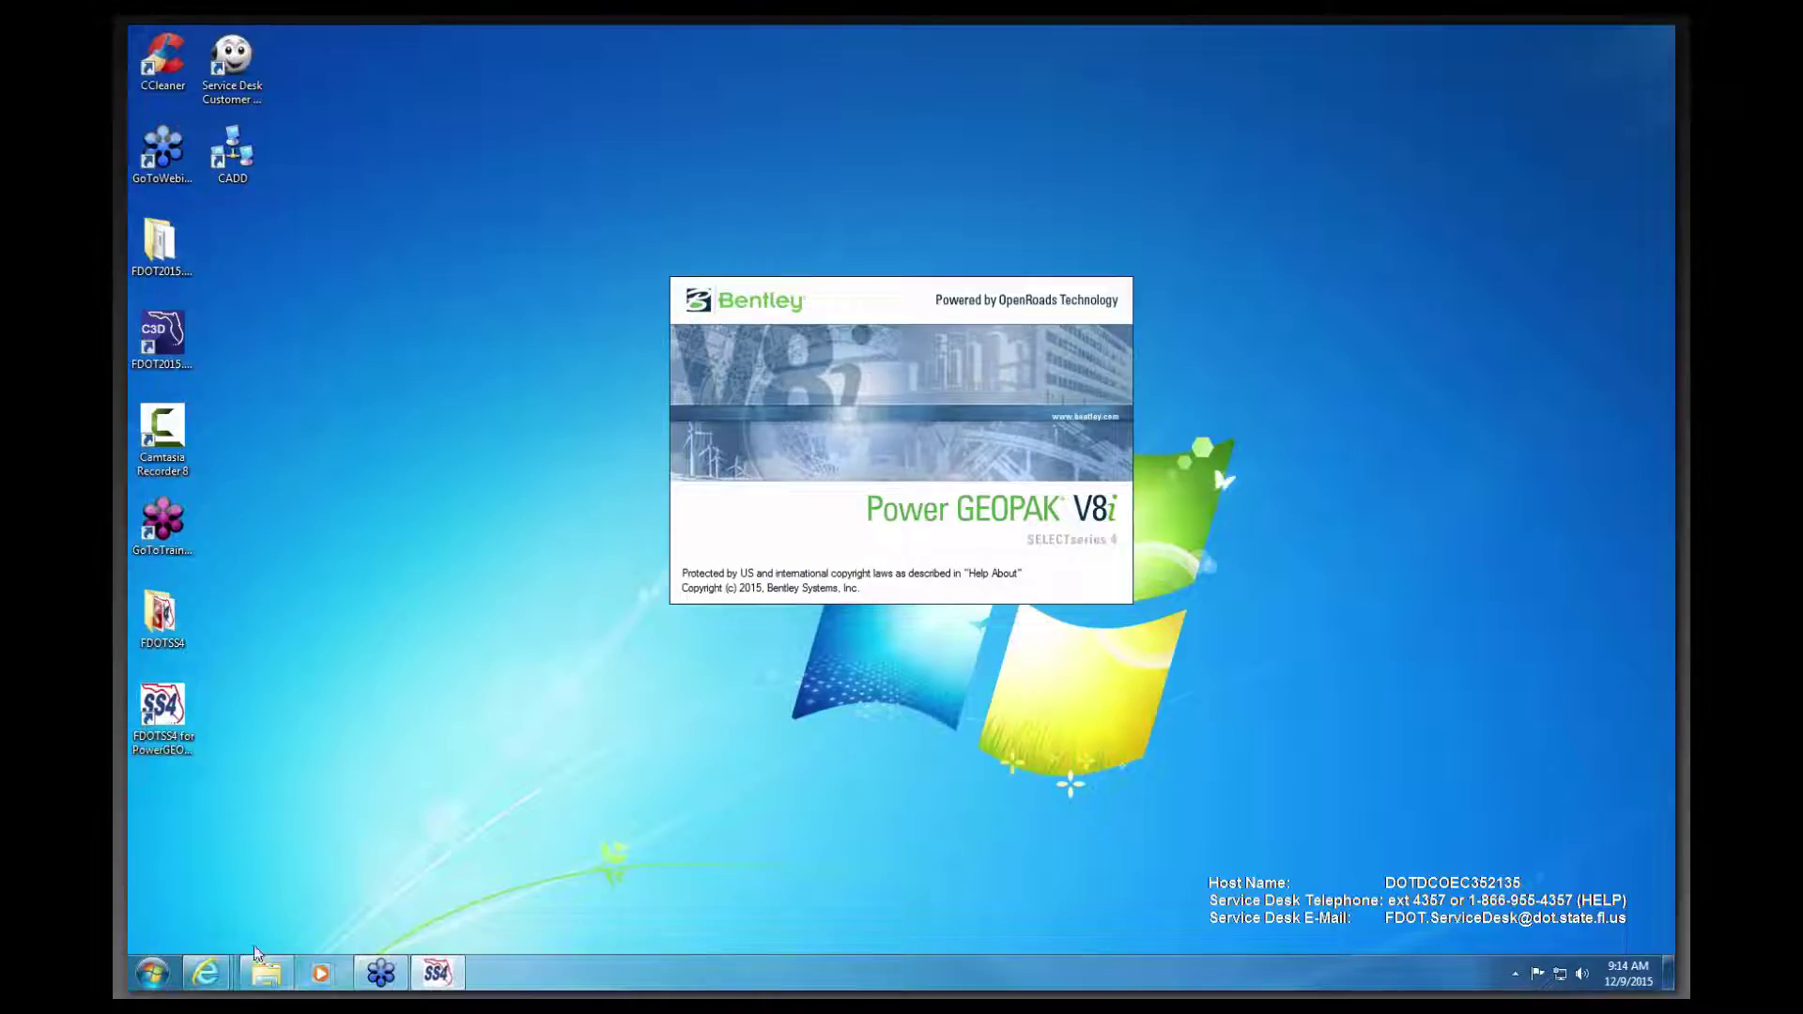
# Step: Navigate Explorer to C:\FDOTSS4\APPS\ustnQCInspector
pyautogui.click(266, 973)
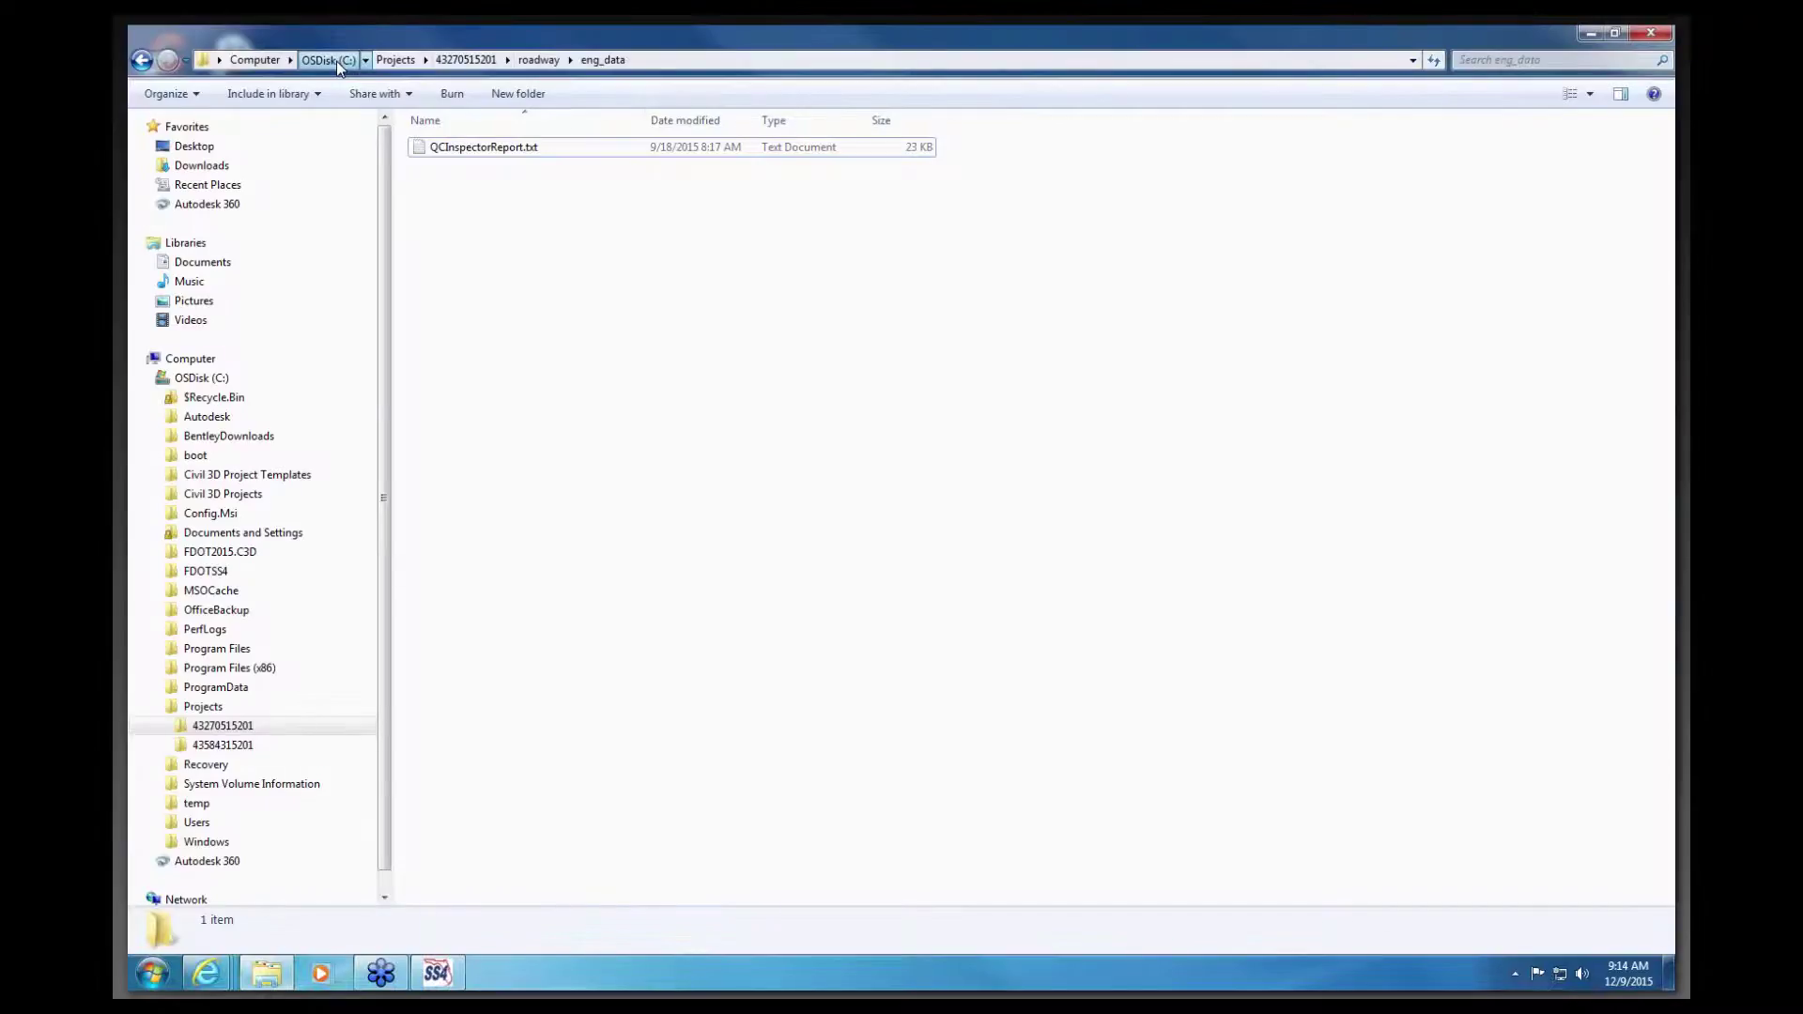
pyautogui.click(337, 62)
pyautogui.doubleClick(442, 323)
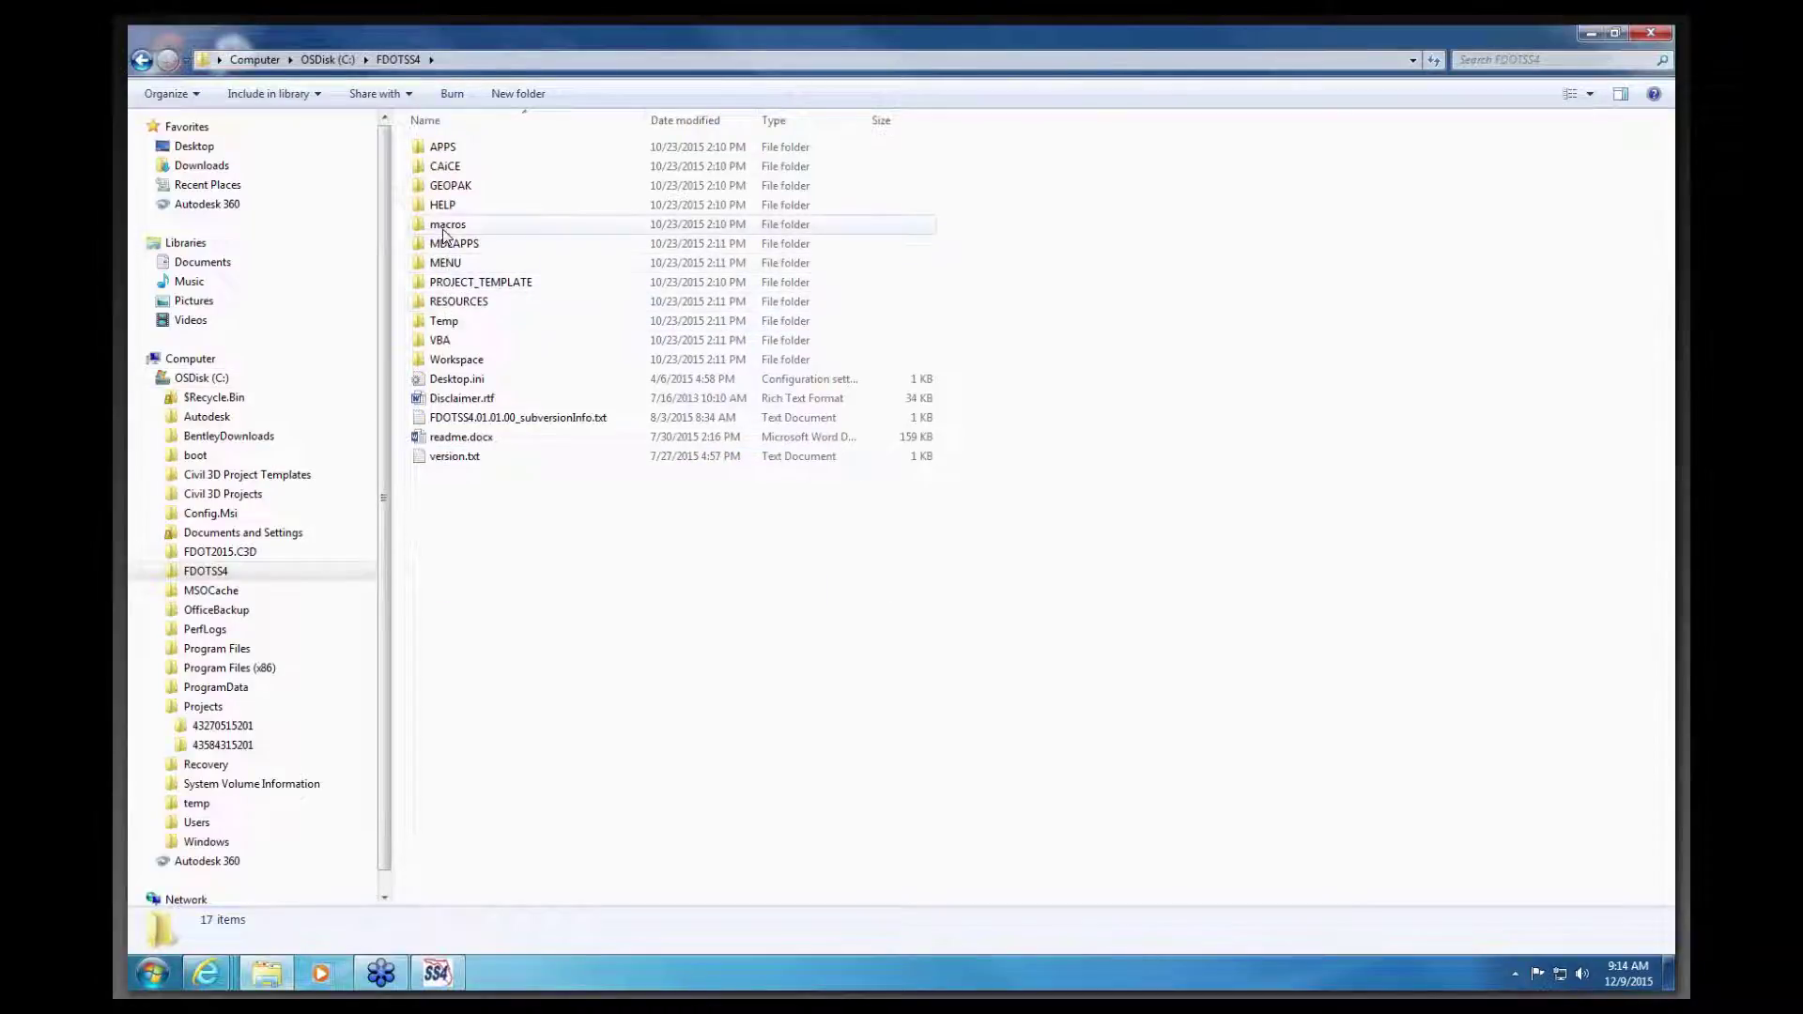
pyautogui.doubleClick(437, 149)
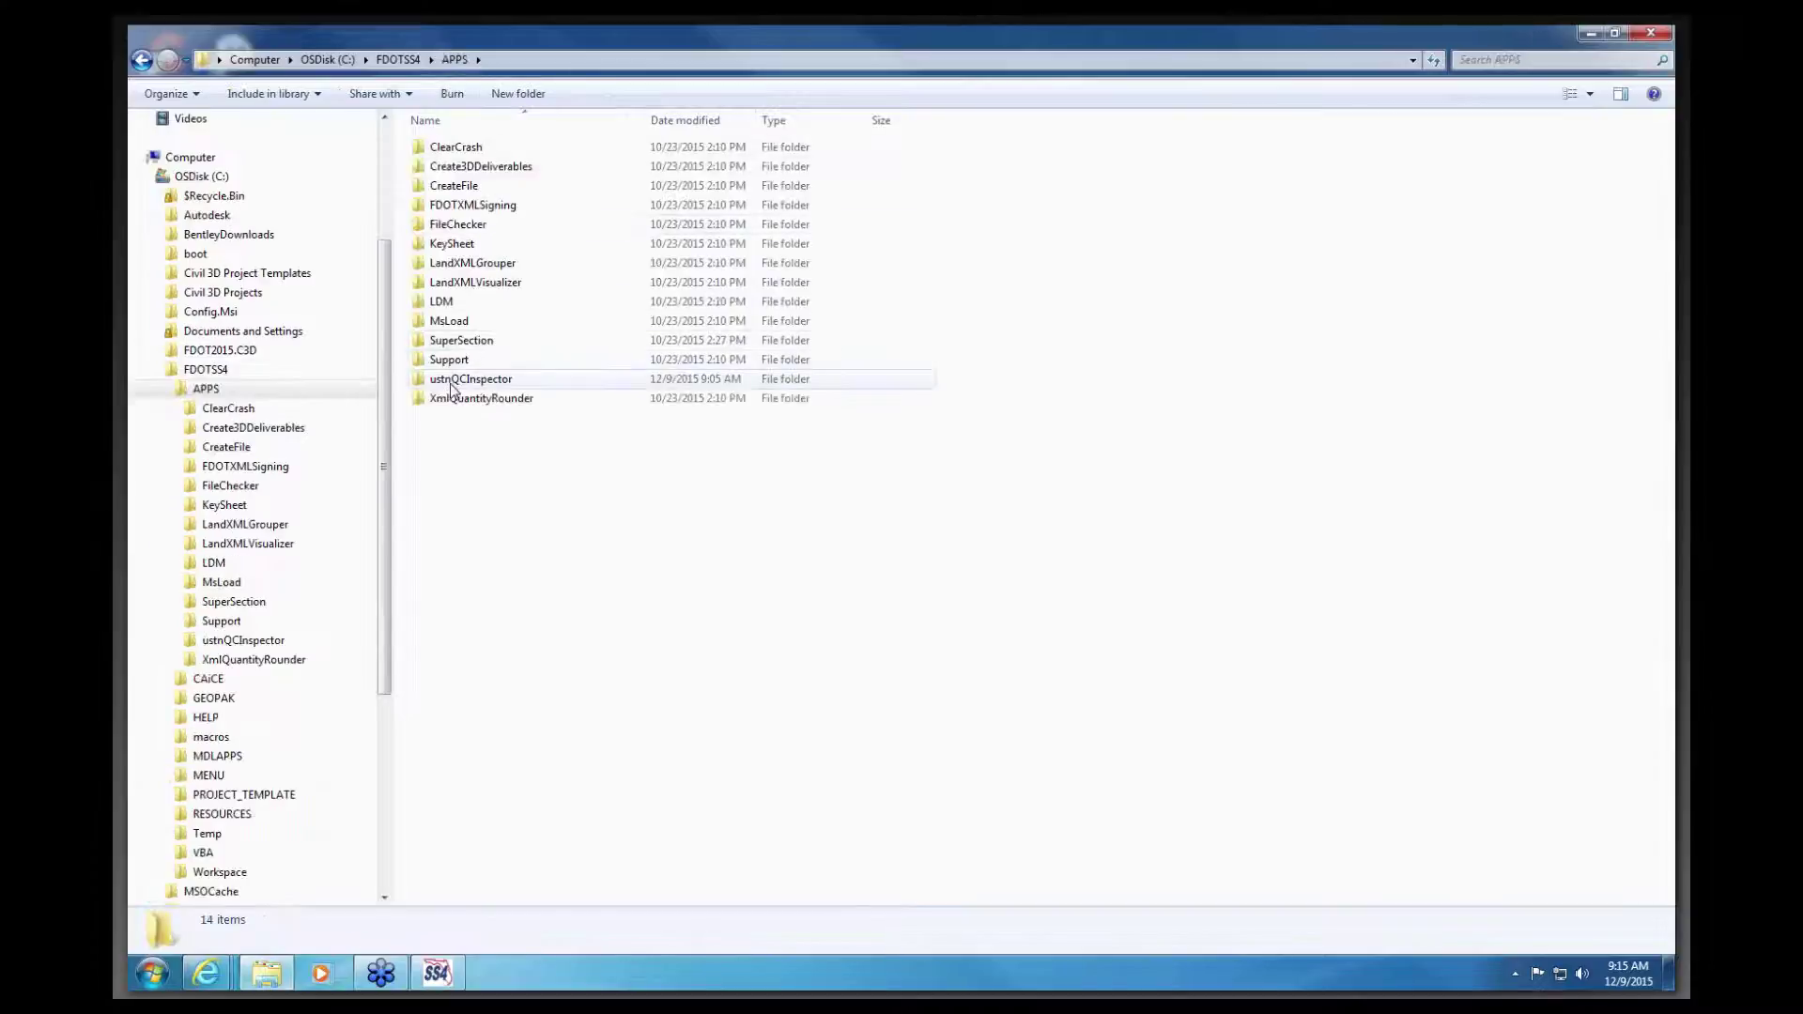
pyautogui.doubleClick(452, 380)
# Step: Open ustnQCInspector.ini in Notepad with Edit
pyautogui.click(496, 186)
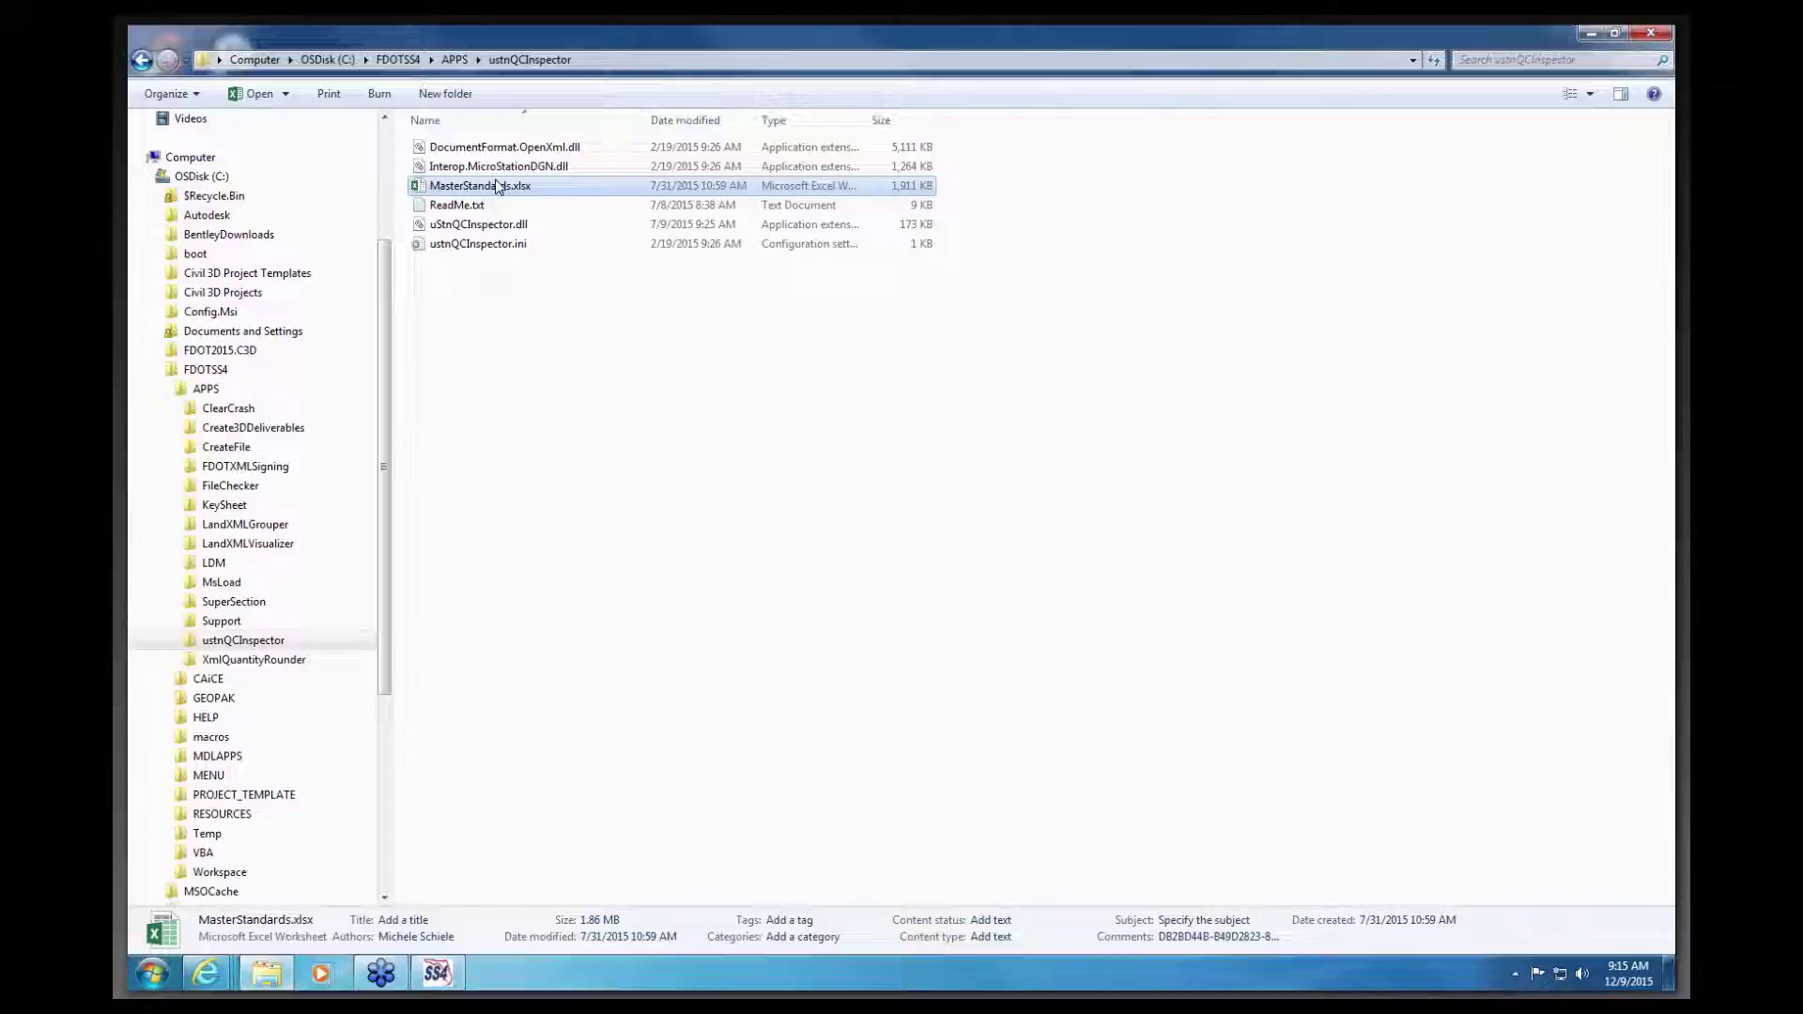
pyautogui.click(479, 249)
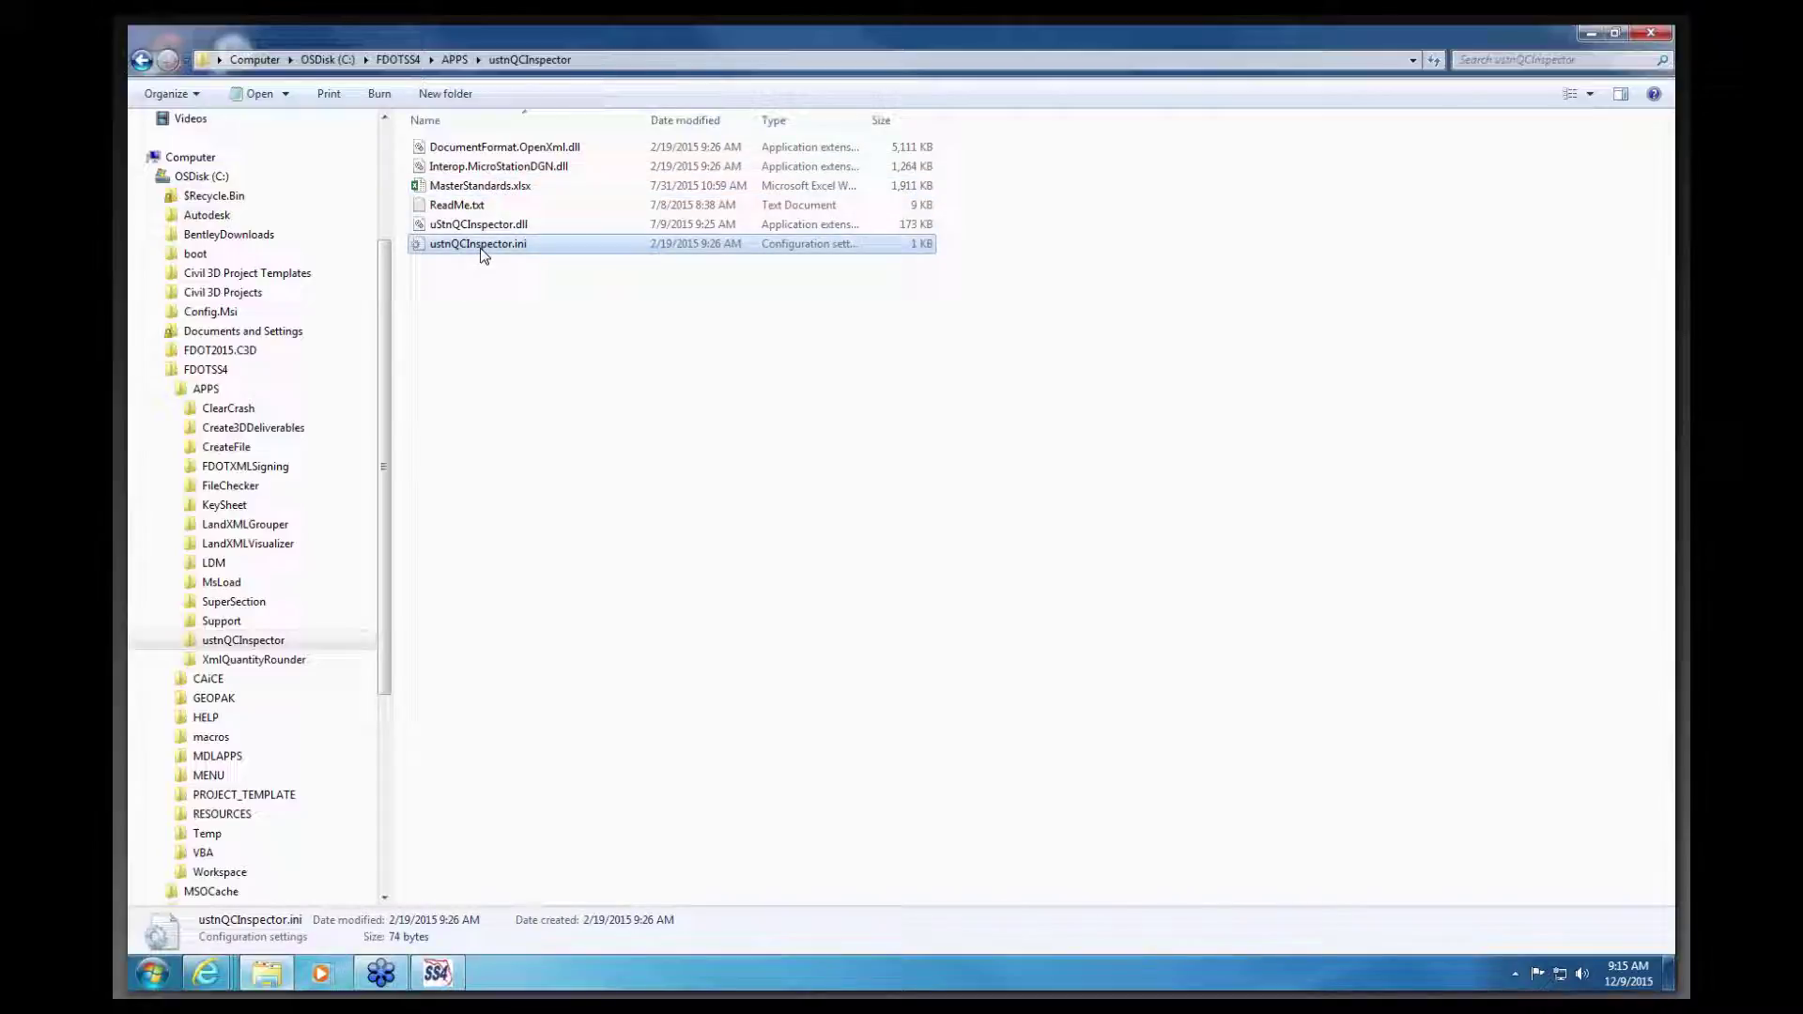
pyautogui.rightClick(481, 248)
pyautogui.click(538, 301)
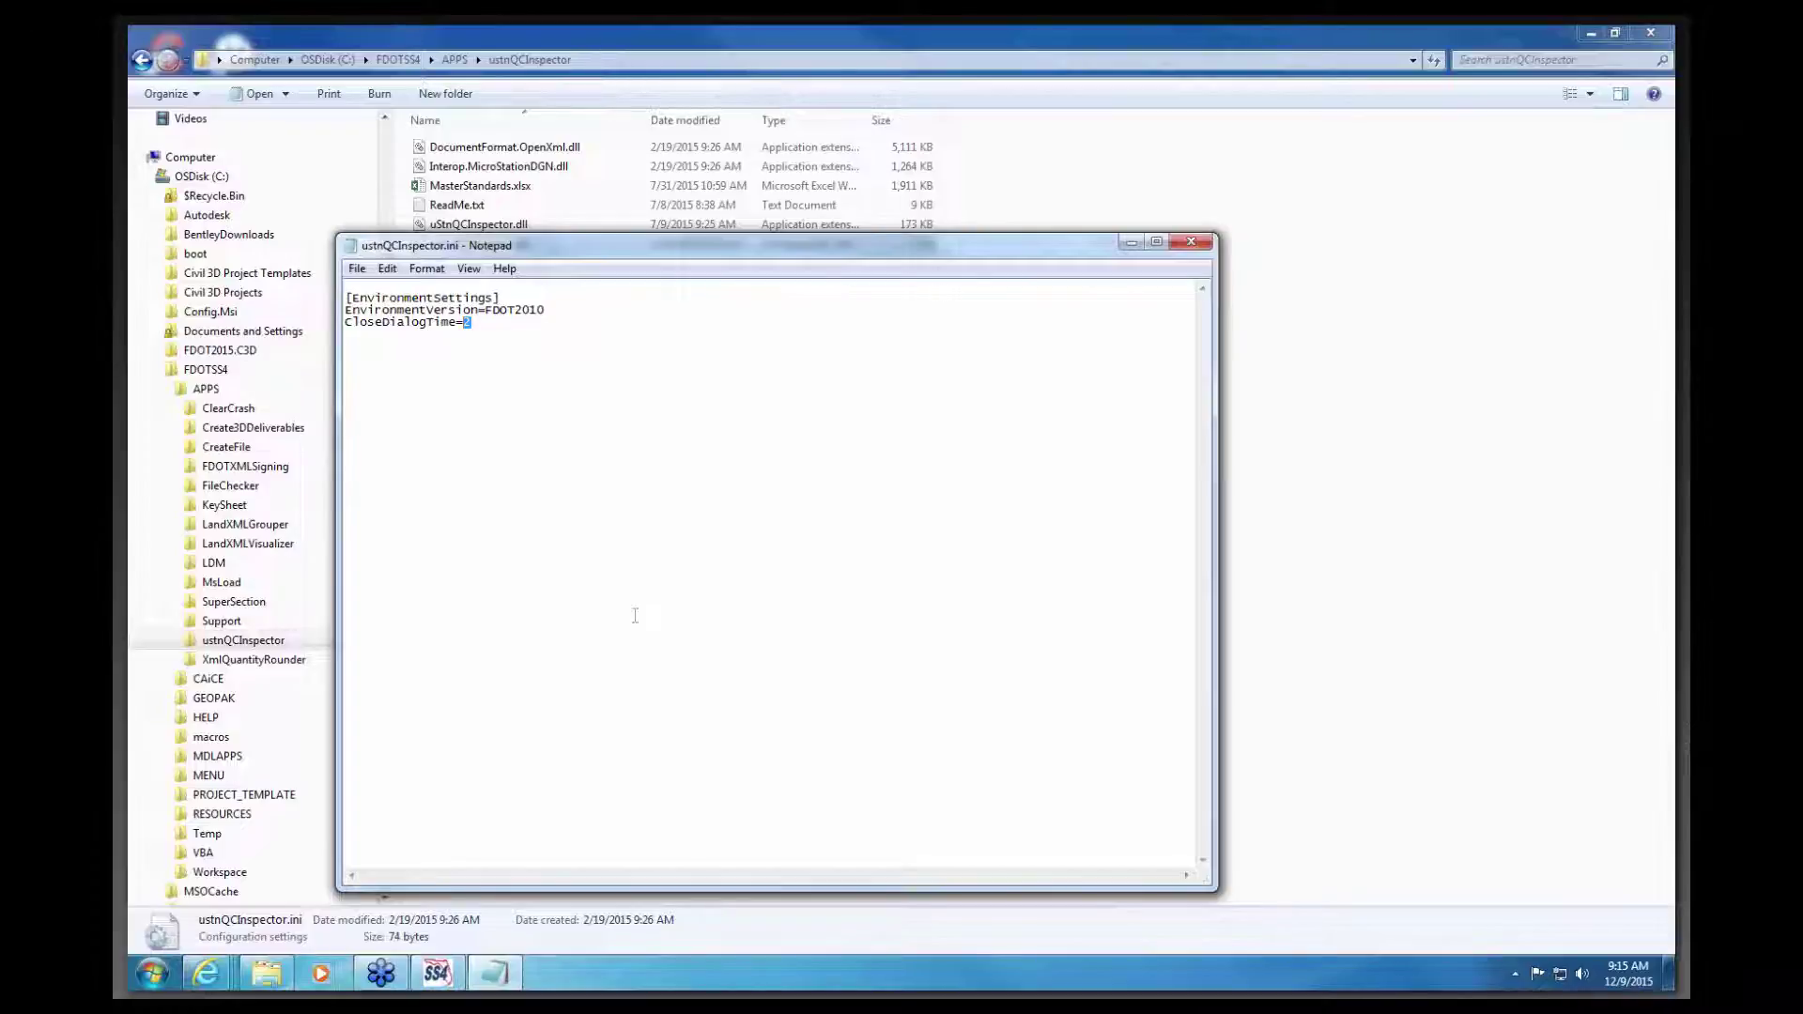
pyautogui.write('0')
# Step: Clear the CloseDialogTime value, then close Notepad choosing Don't Save
pyautogui.press('BackSpace')
pyautogui.write('2')
pyautogui.press('BackSpace')
pyautogui.write('0')
pyautogui.click(1187, 242)
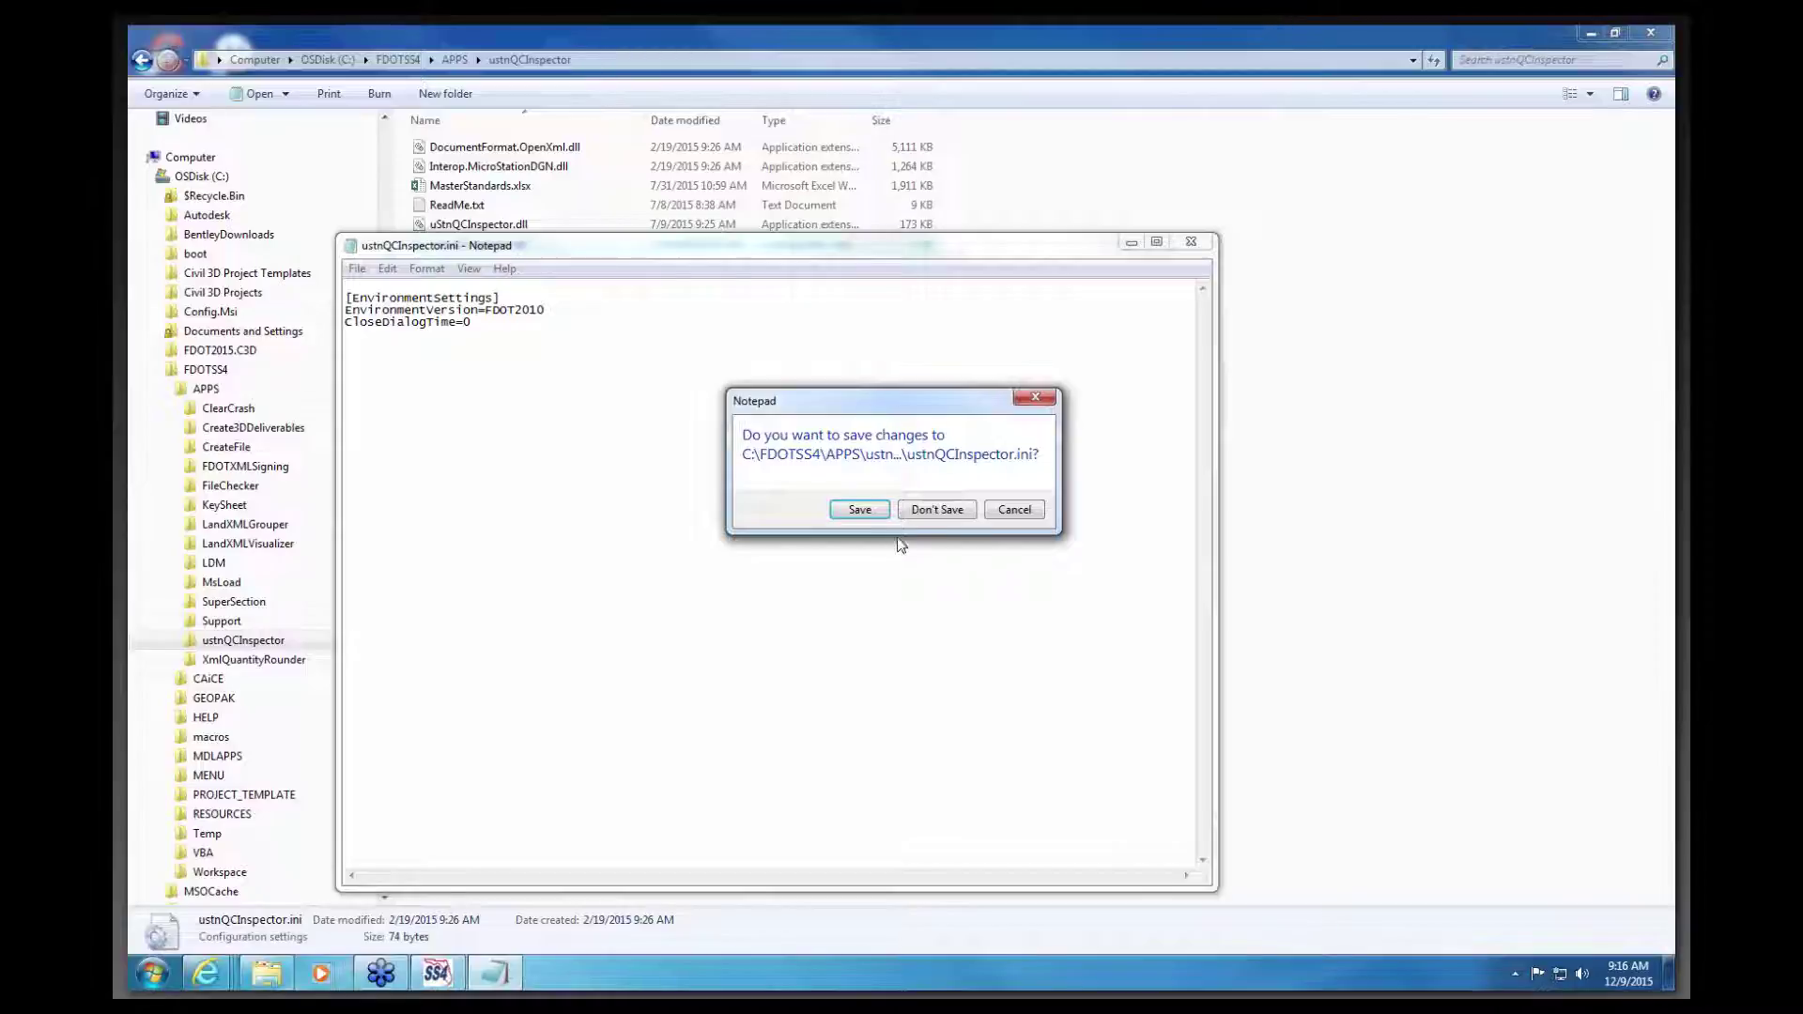
pyautogui.click(936, 510)
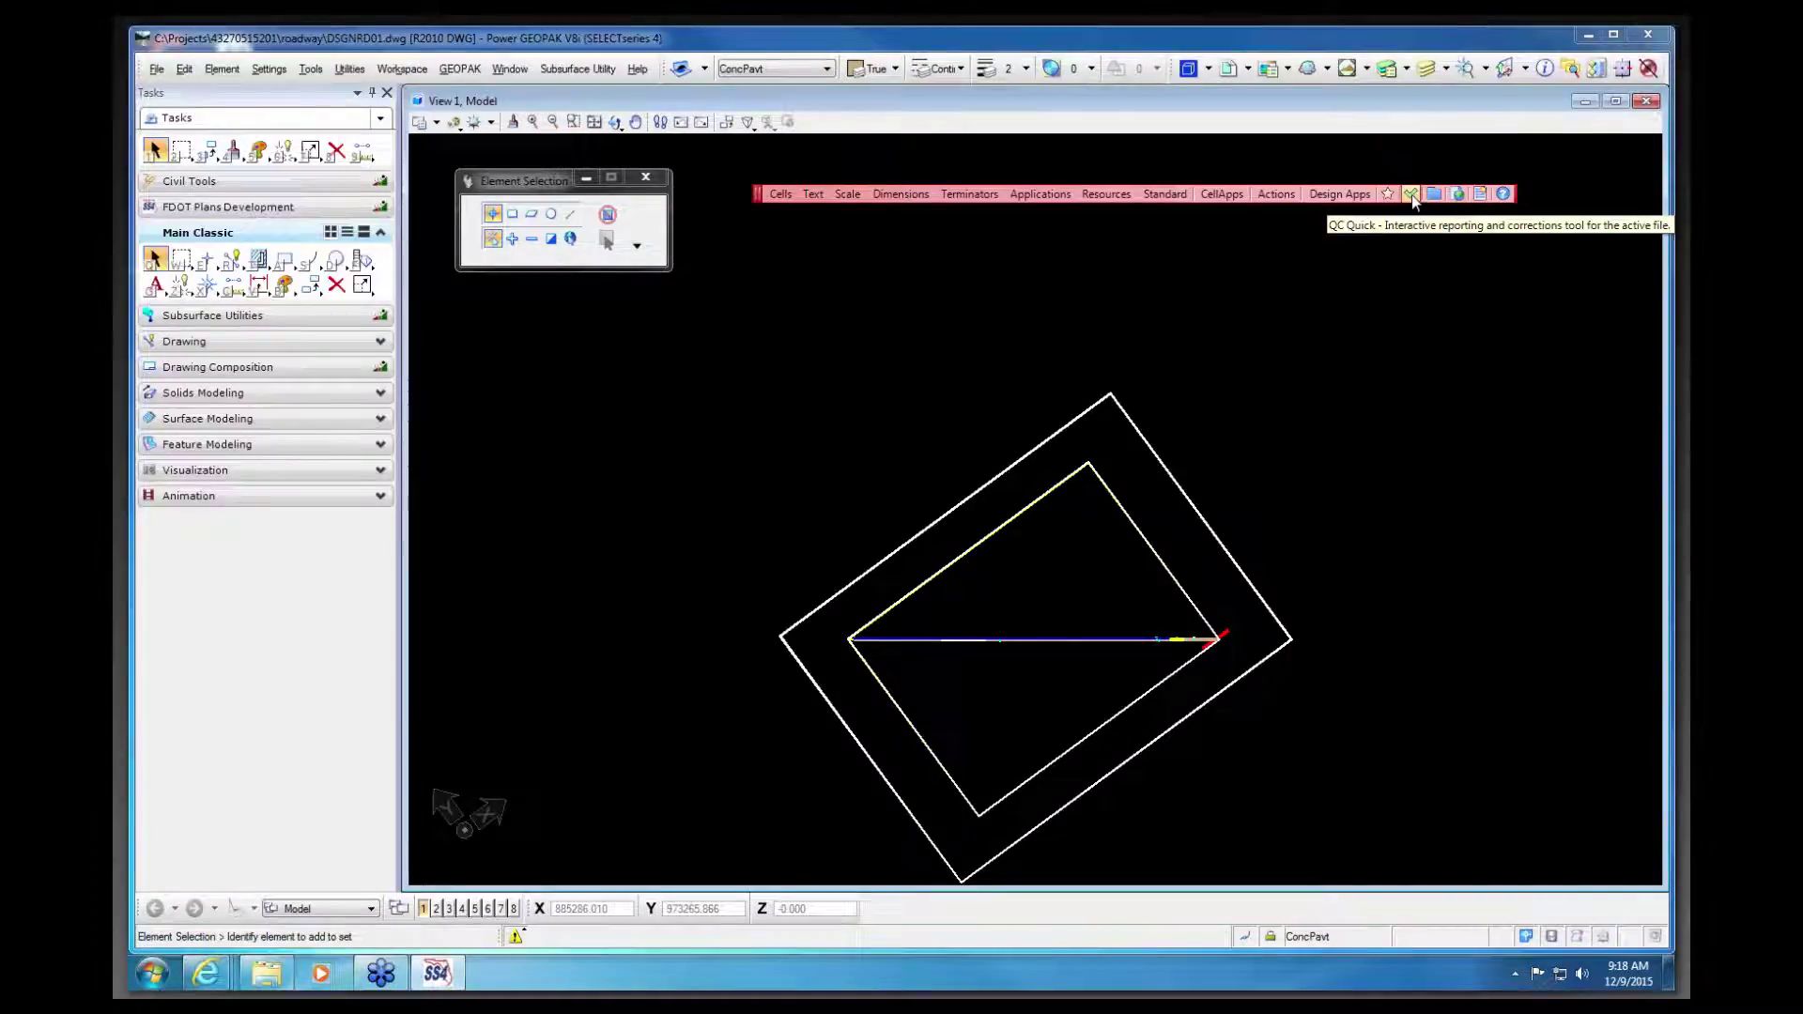
# Step: Run QC Quick, zoom to both flagged DrainPipe shapes, view Fix Level options, and close
pyautogui.click(1411, 195)
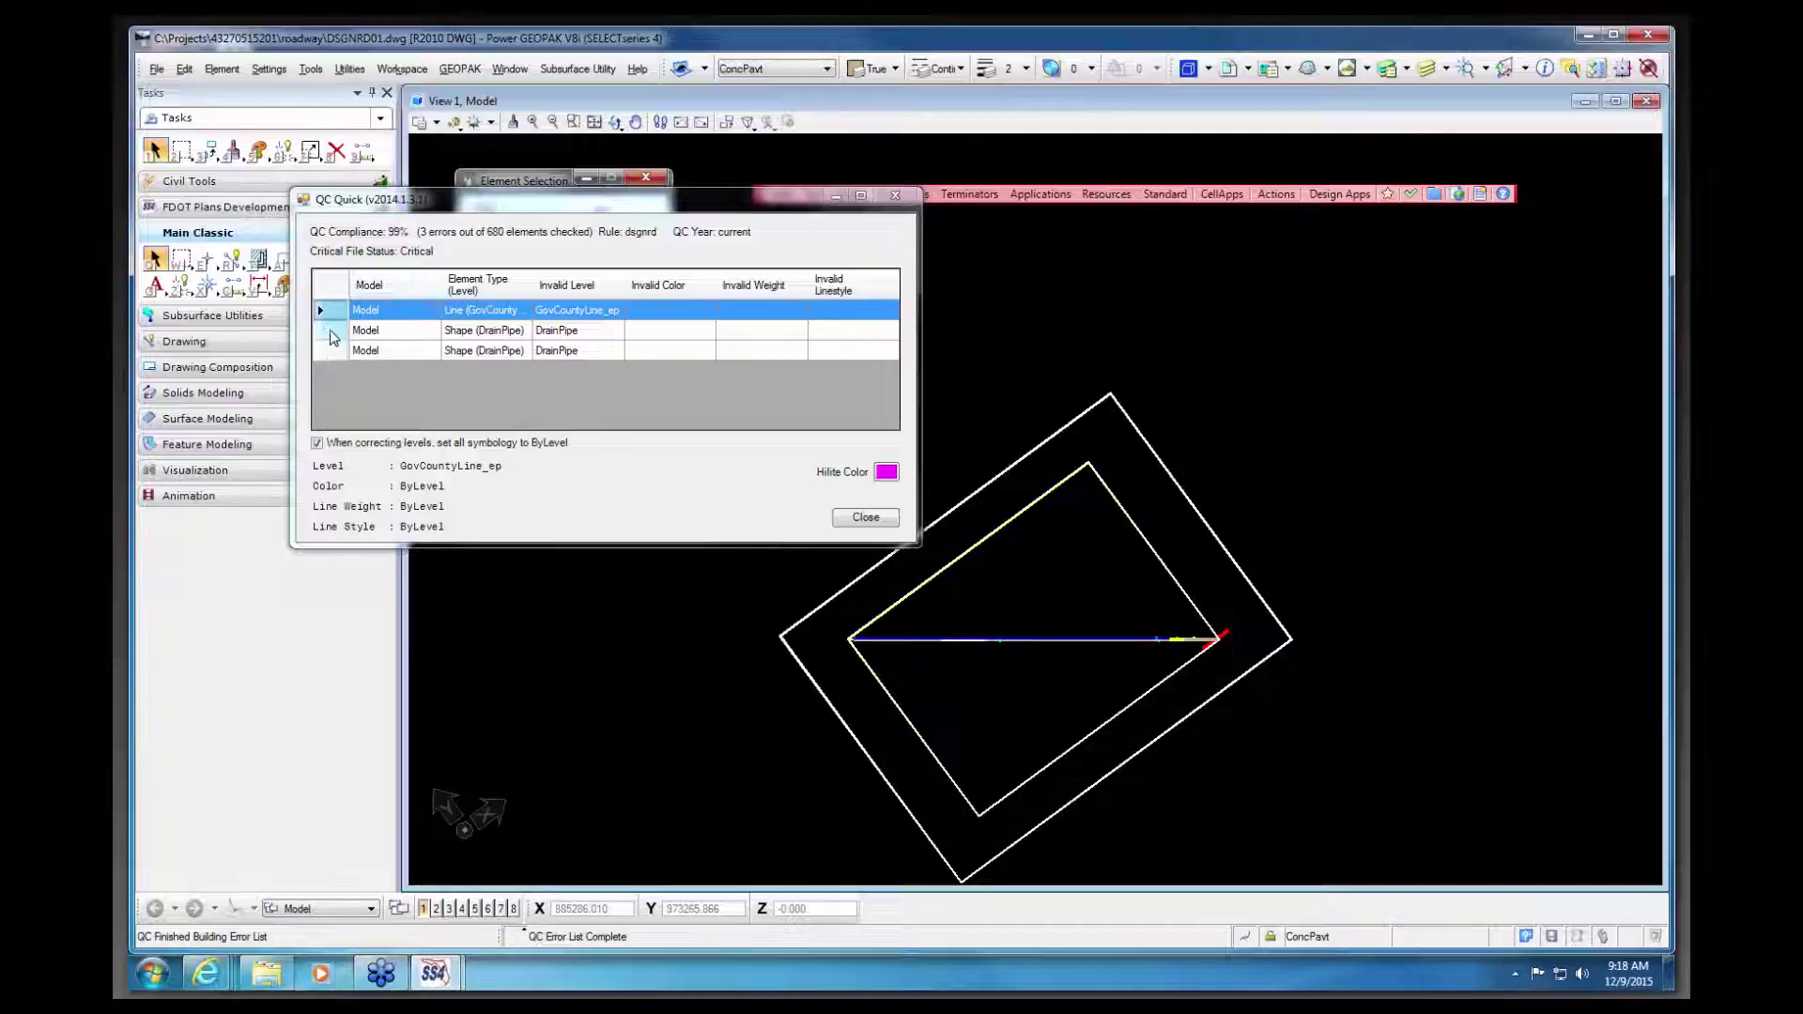
pyautogui.click(332, 333)
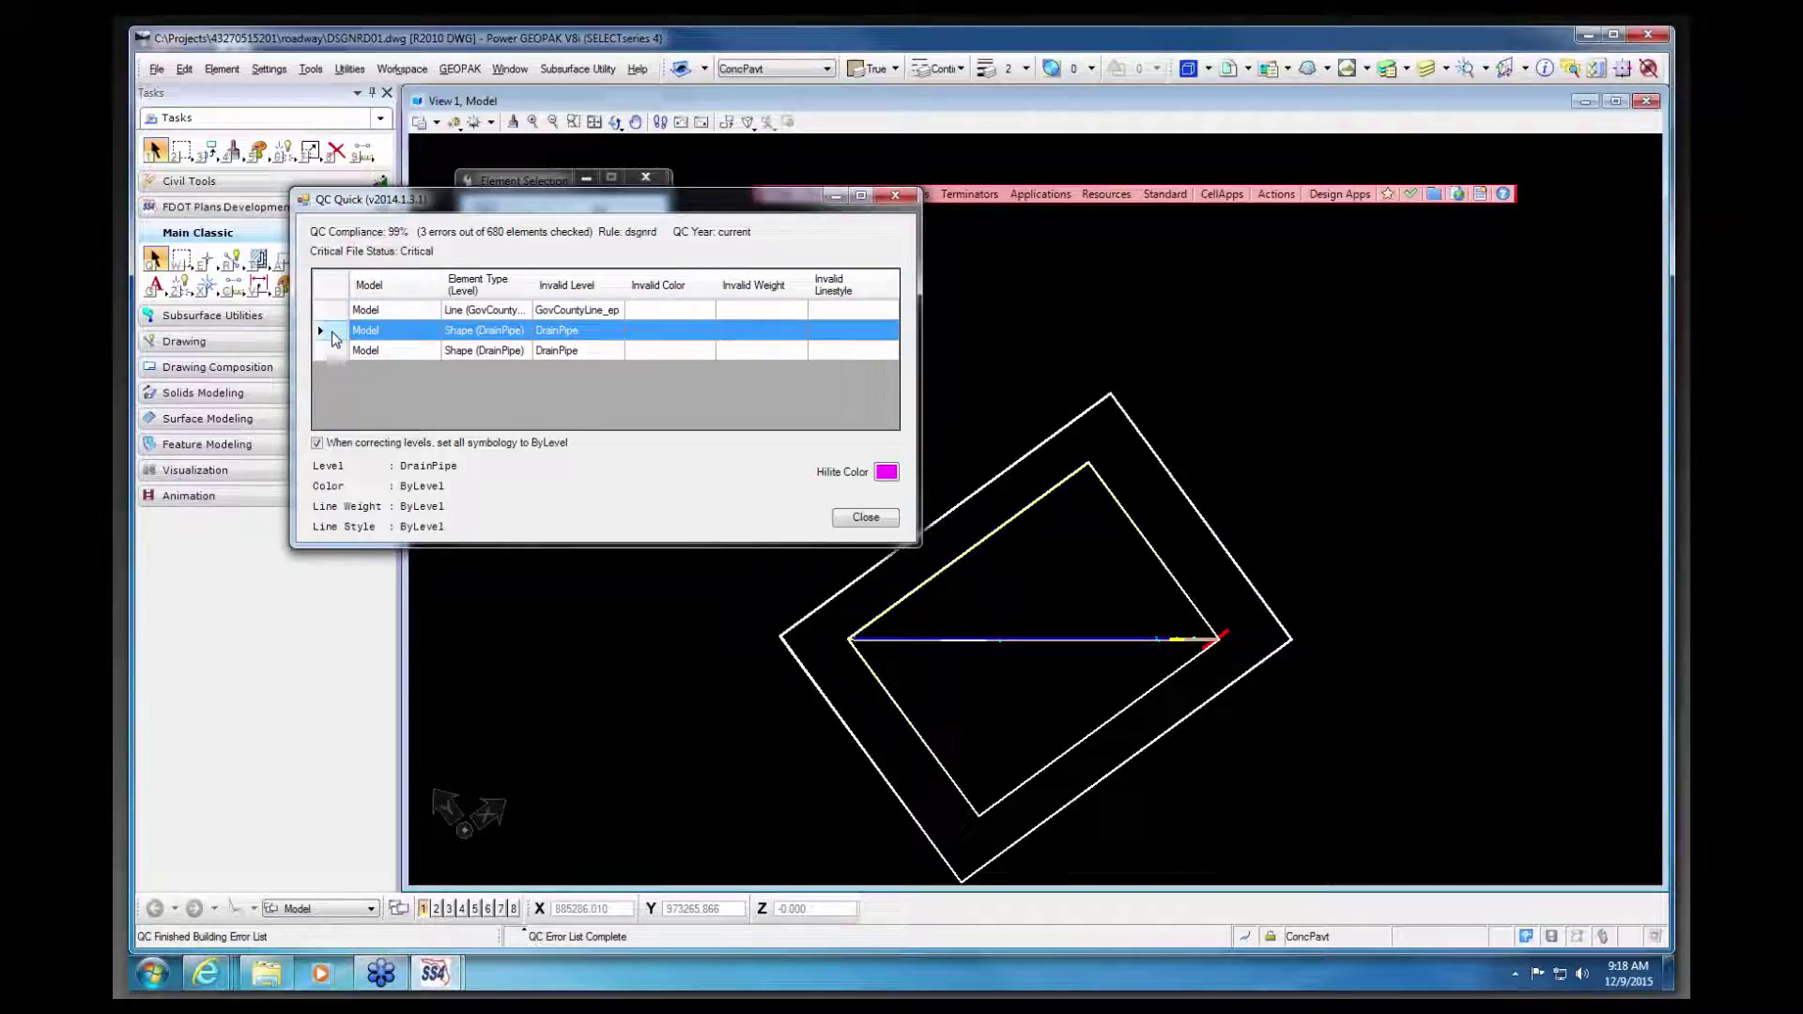
pyautogui.click(334, 334)
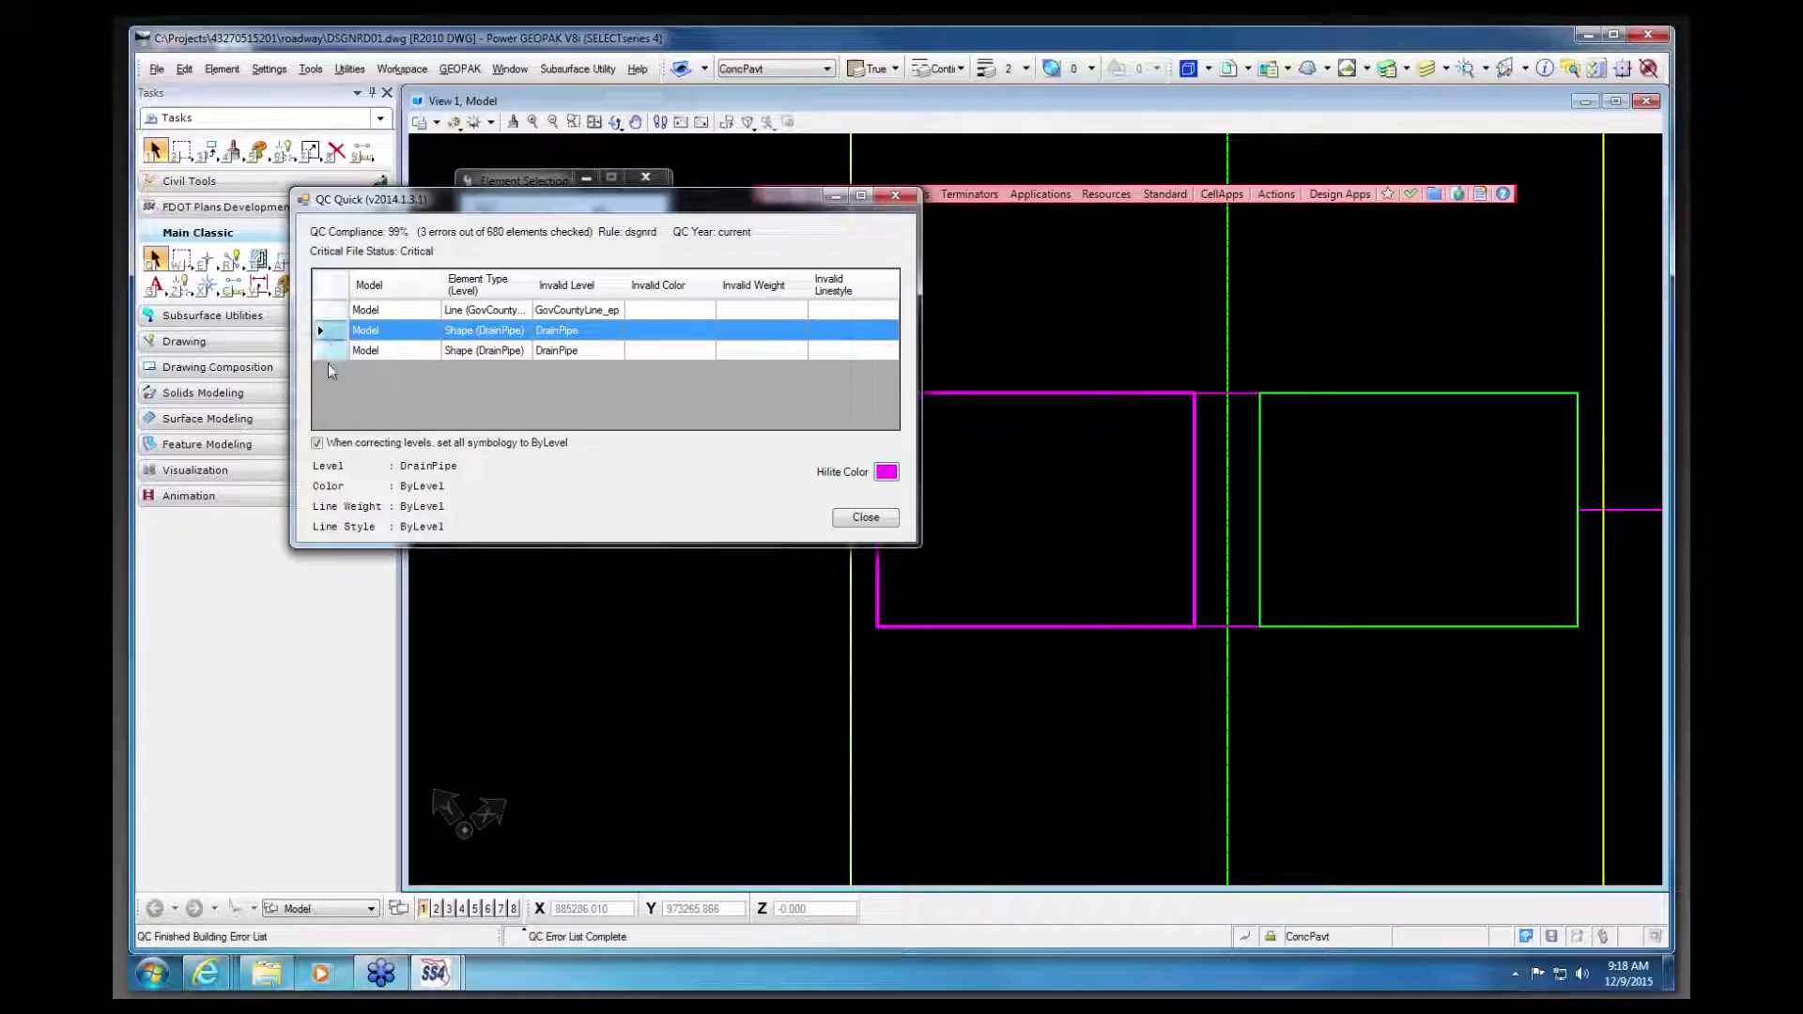
pyautogui.click(329, 348)
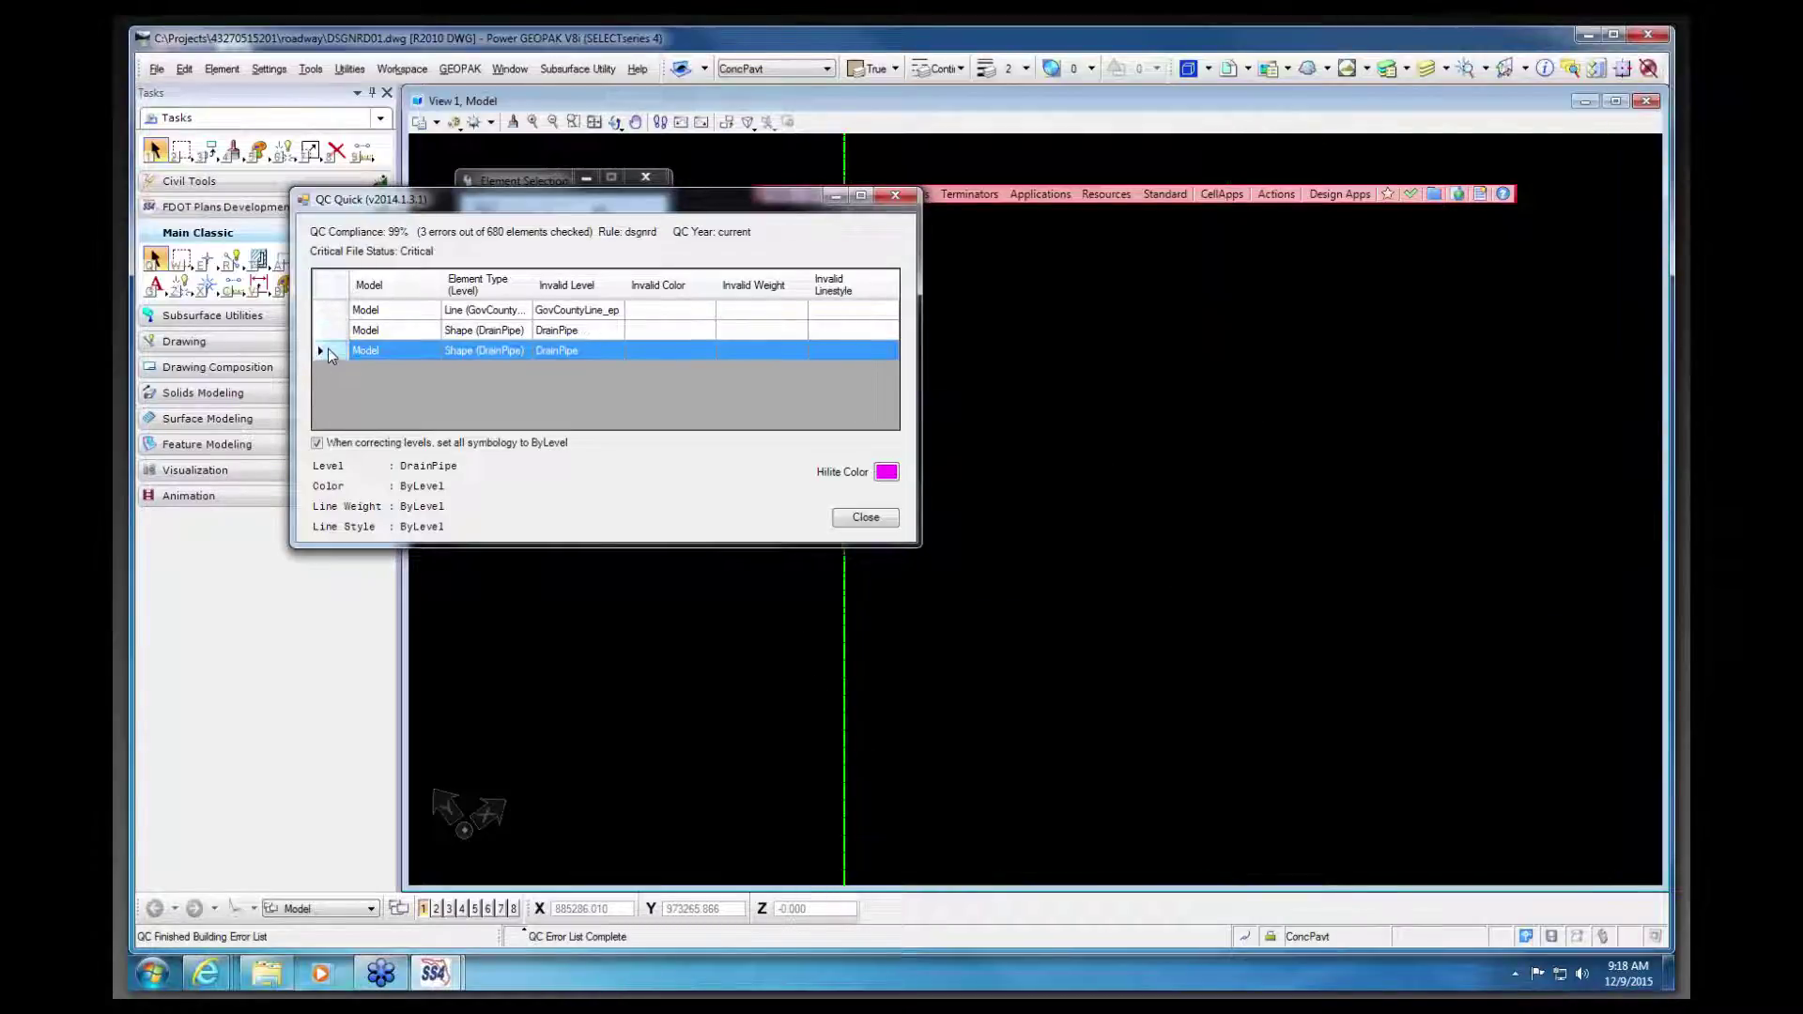
pyautogui.rightClick(328, 349)
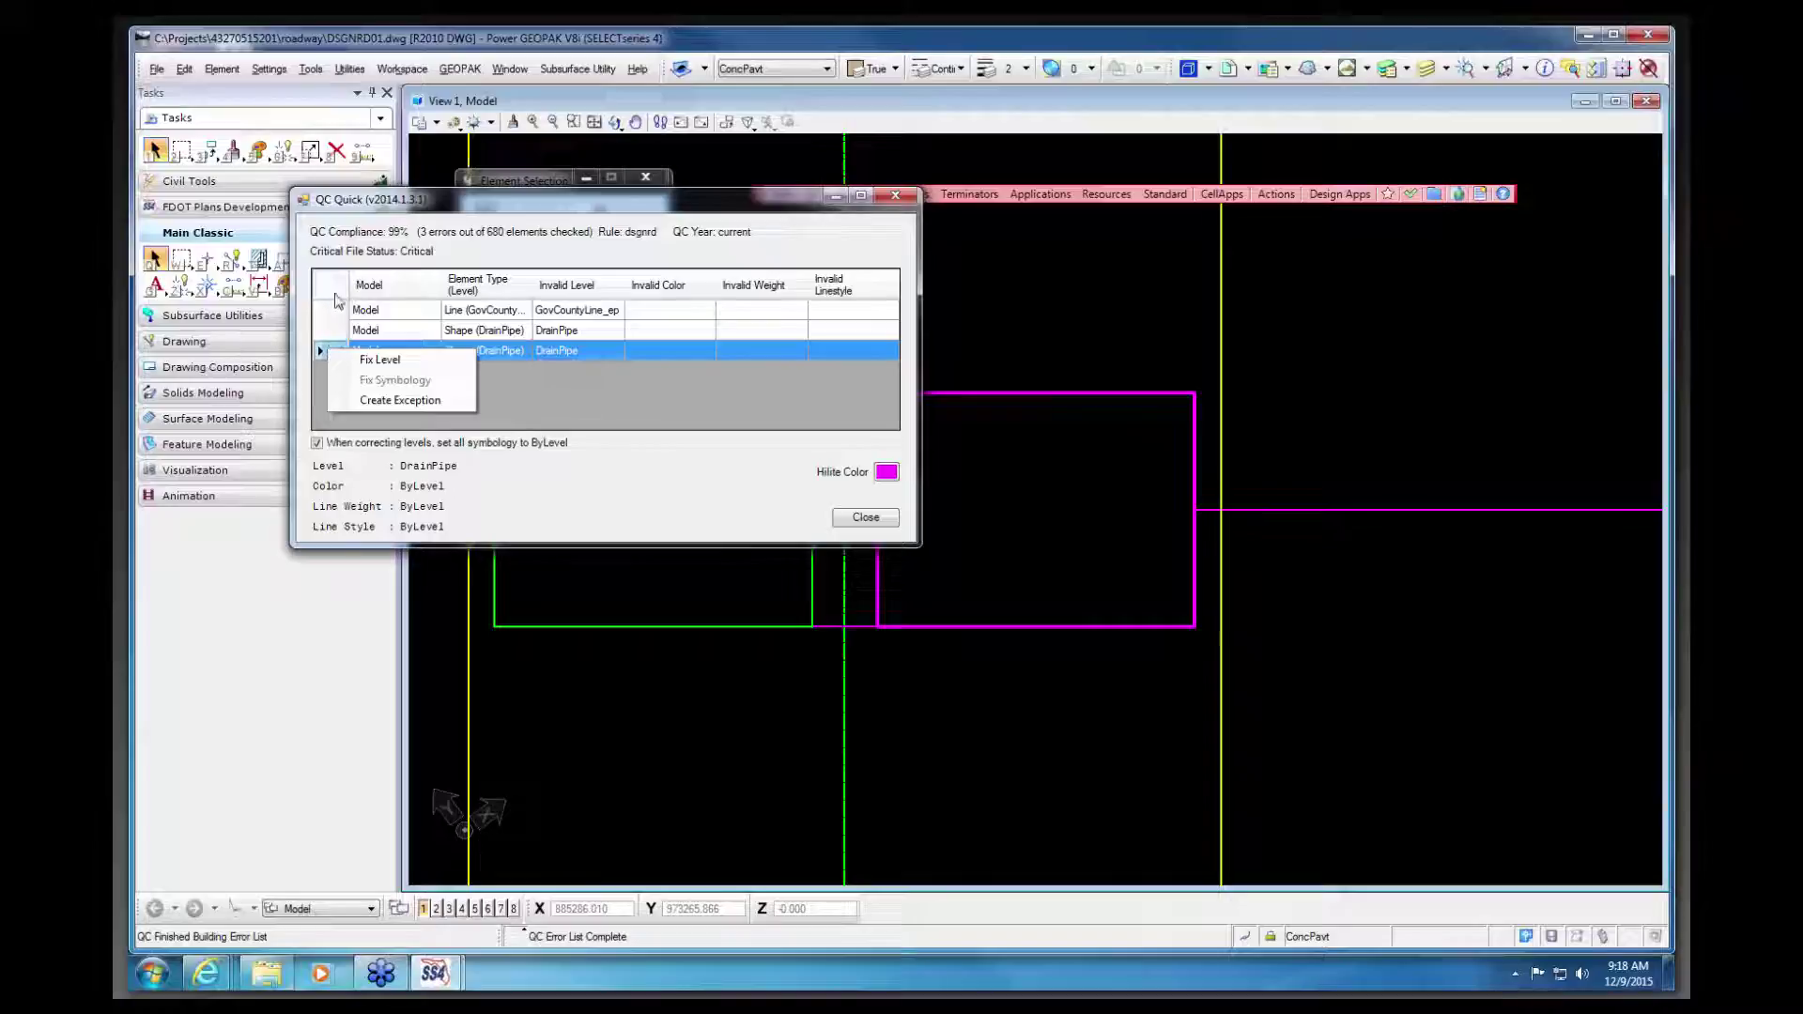
pyautogui.click(338, 309)
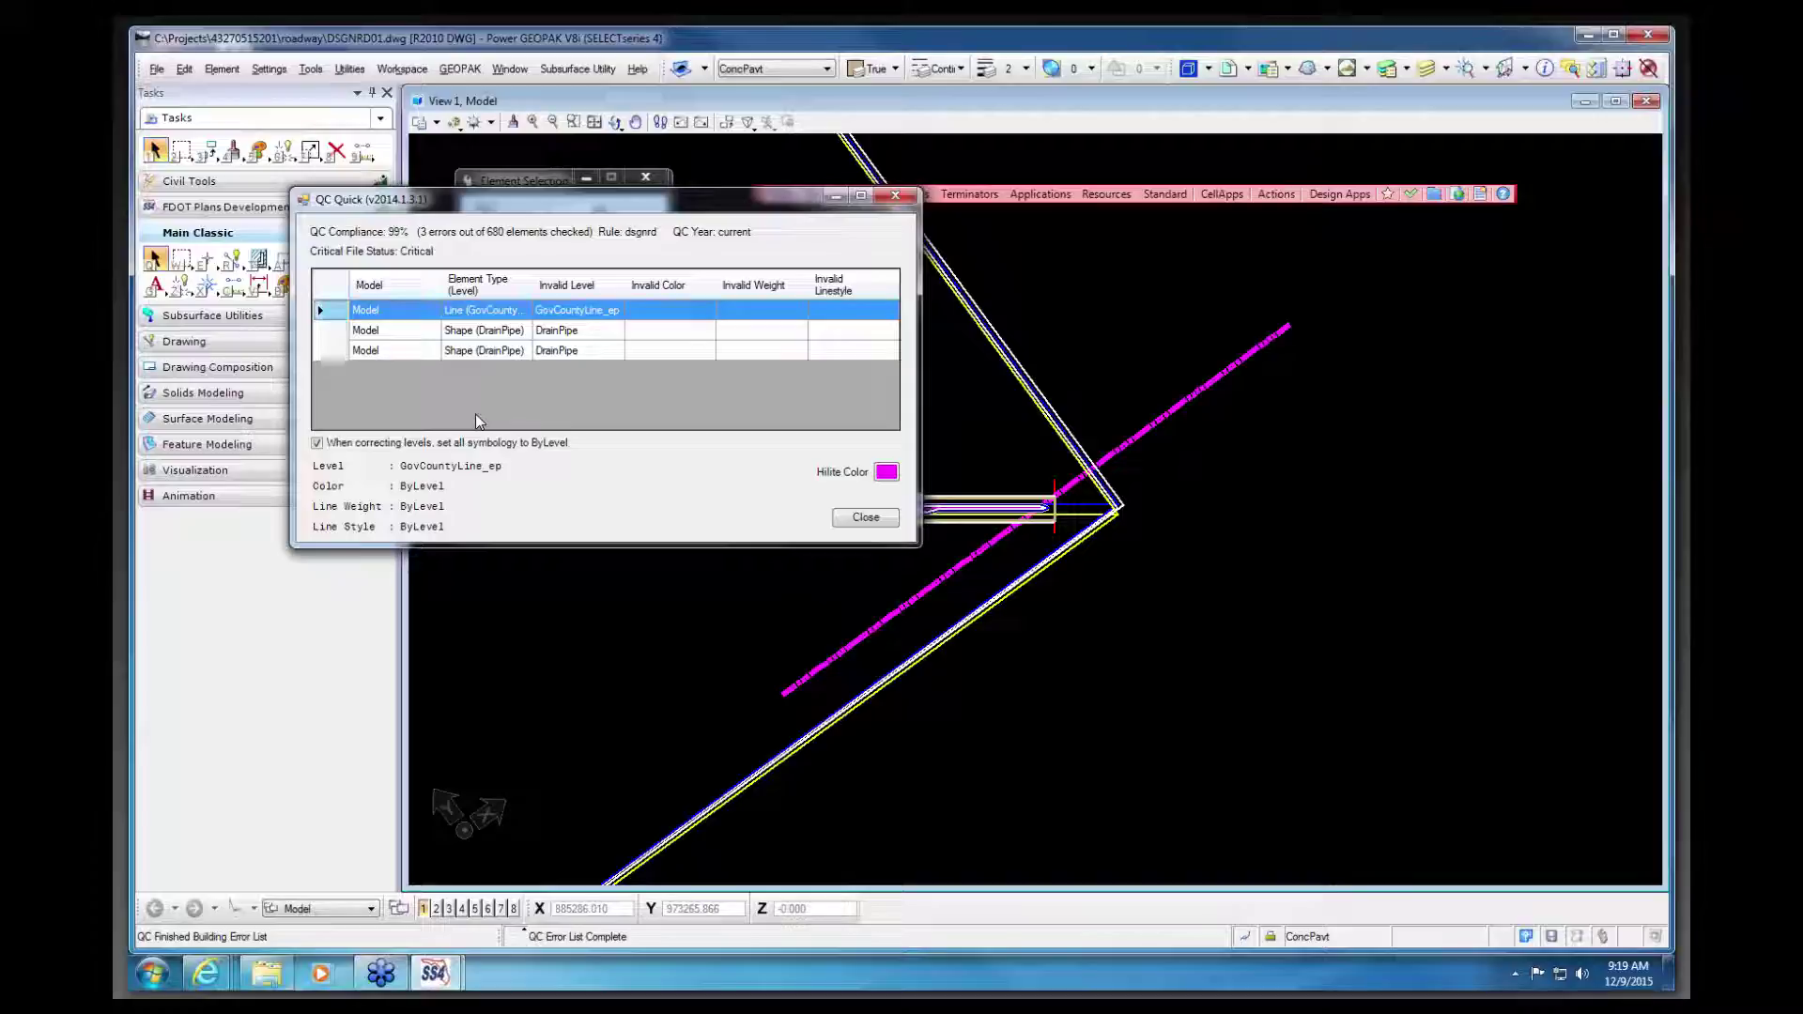
pyautogui.click(864, 517)
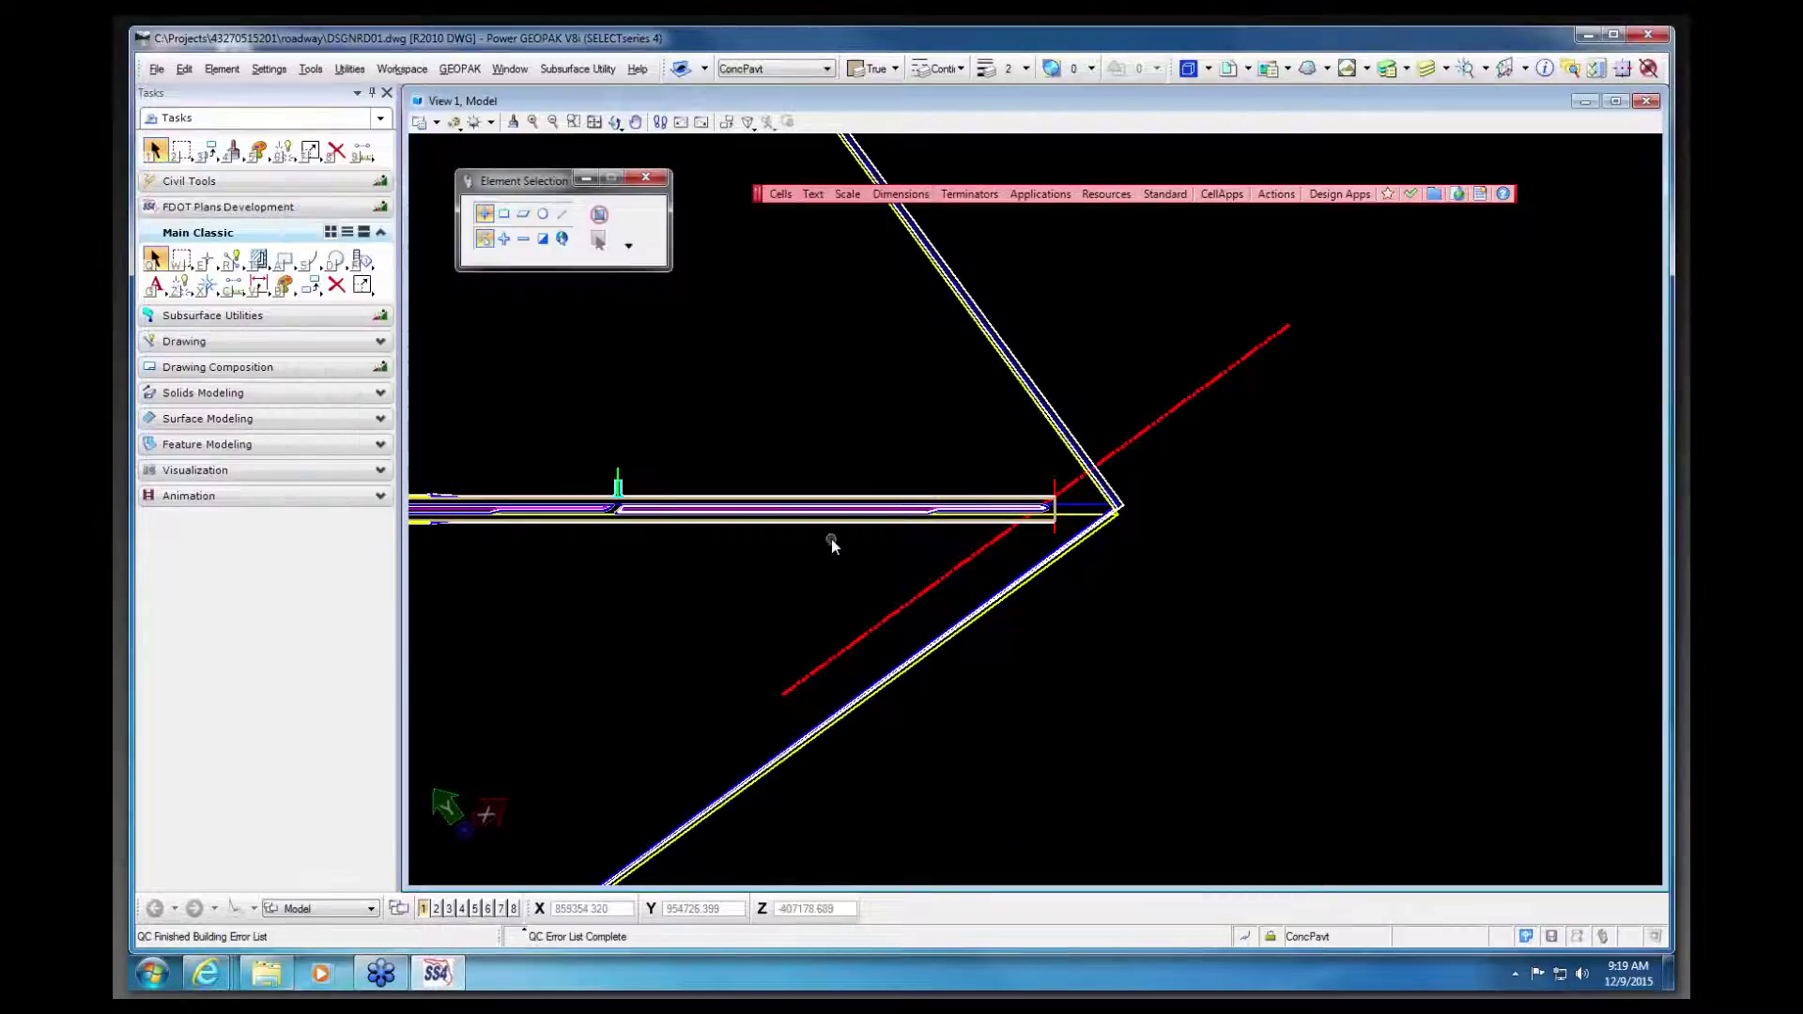
# Step: Start QC Batch Report and target the C:\Projects\3493 folder
pyautogui.click(1277, 192)
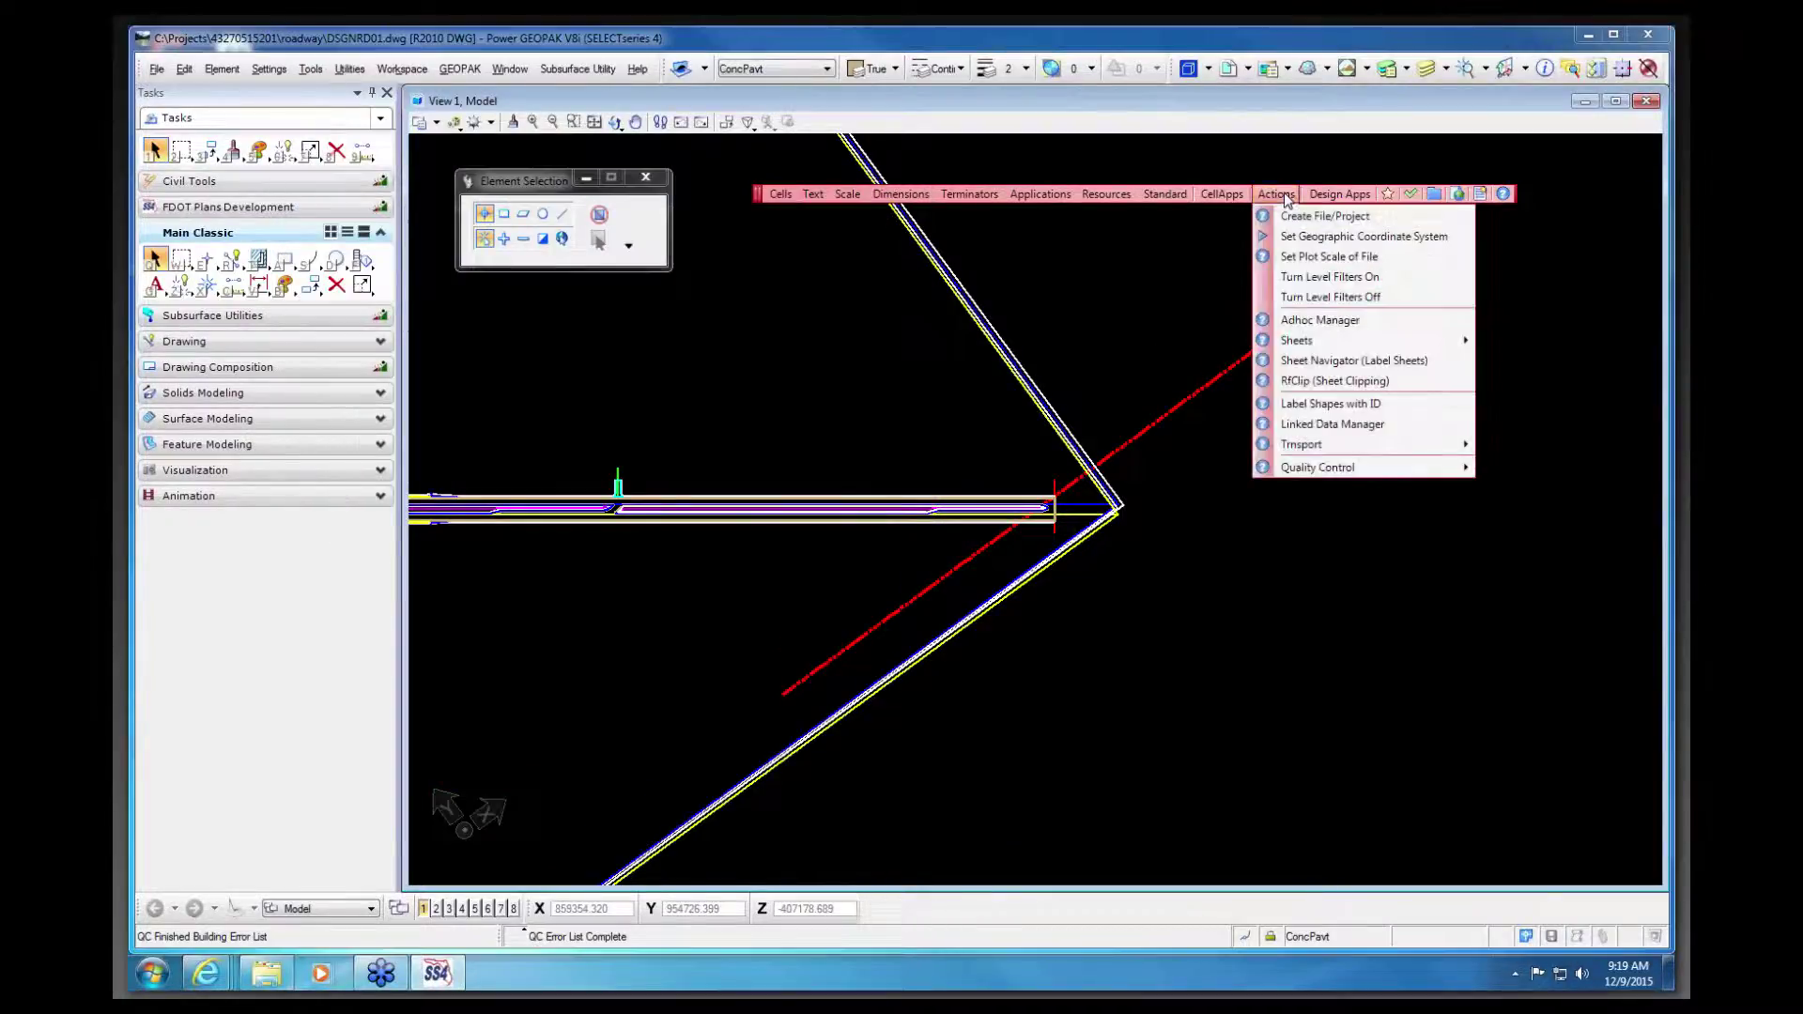
pyautogui.moveTo(1319, 469)
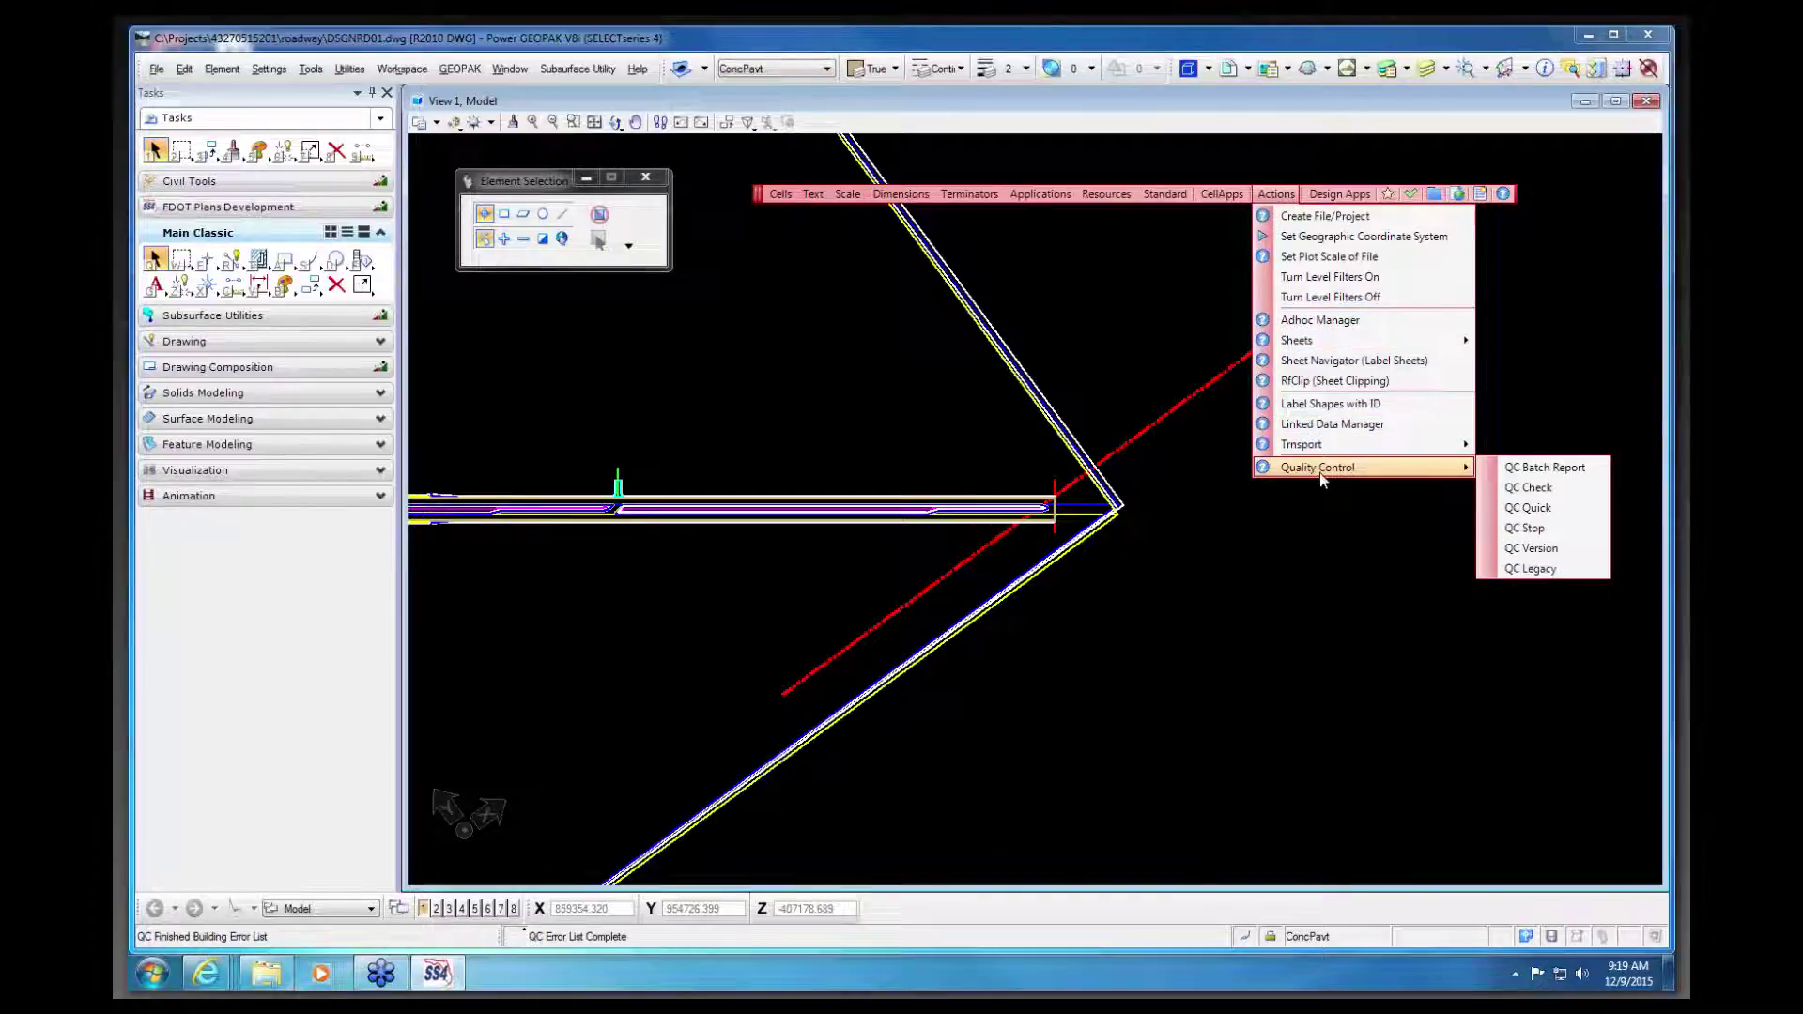
pyautogui.click(1516, 469)
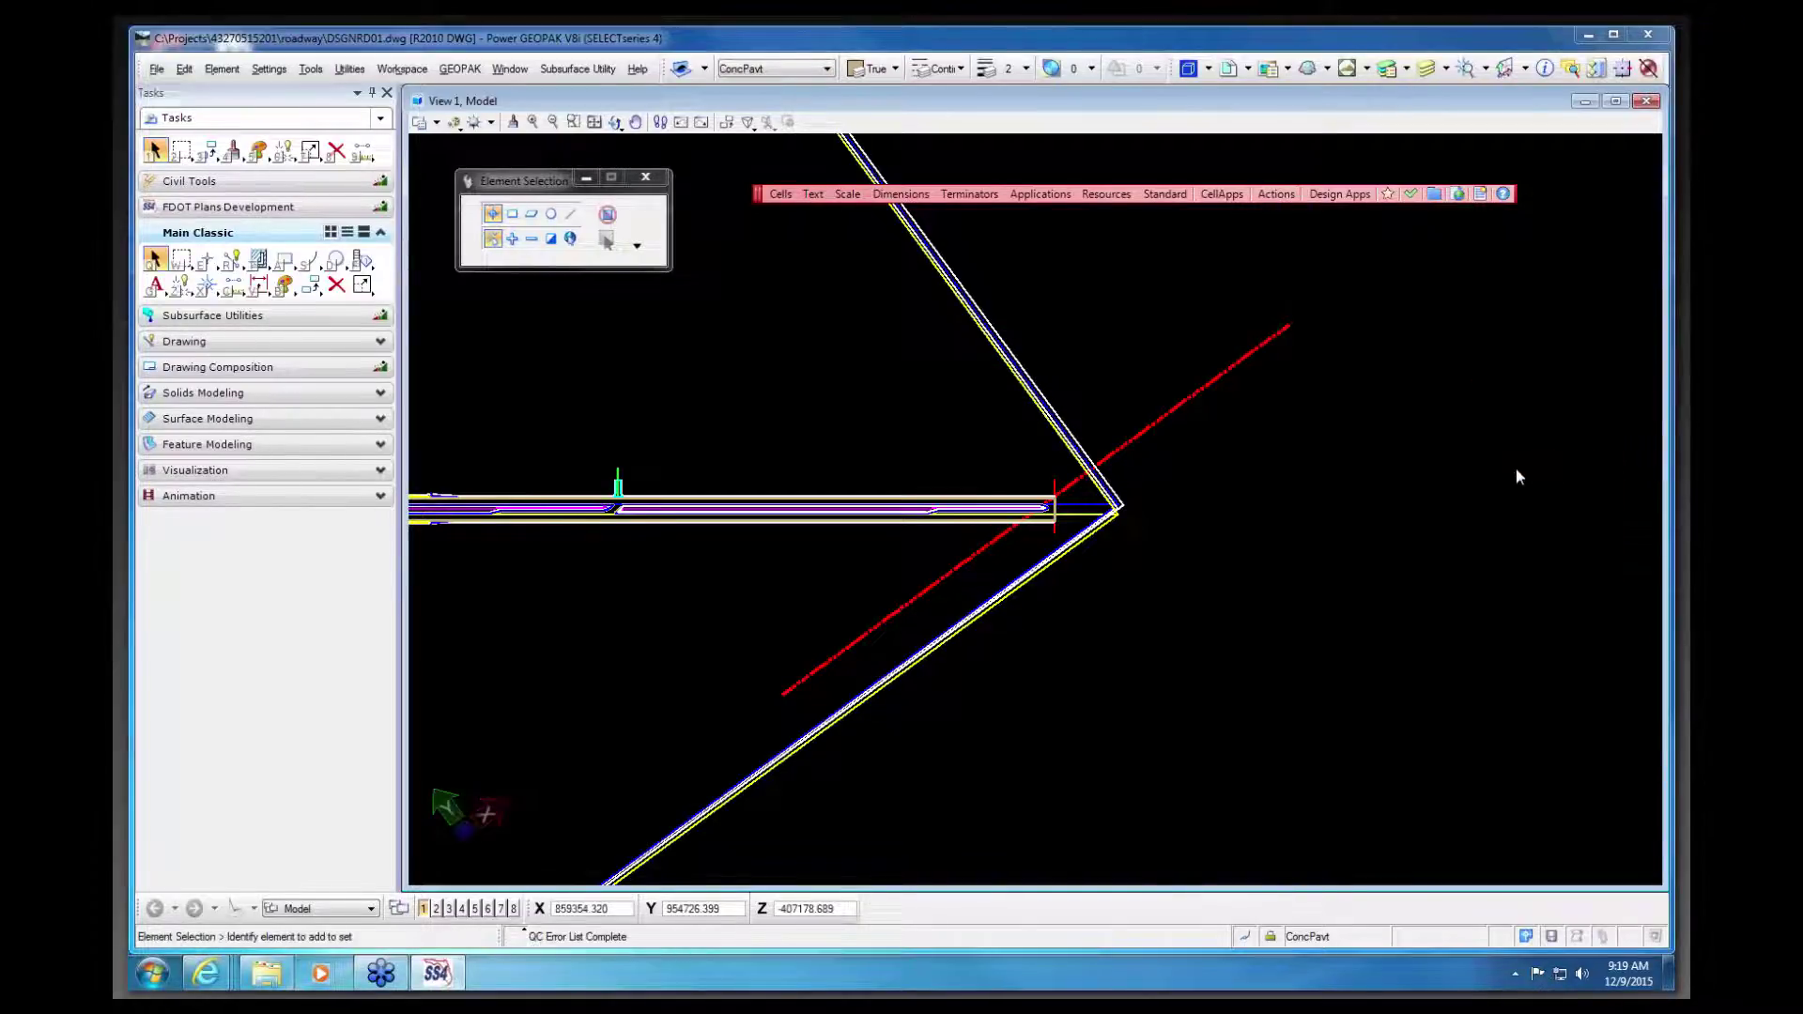
pyautogui.click(1092, 248)
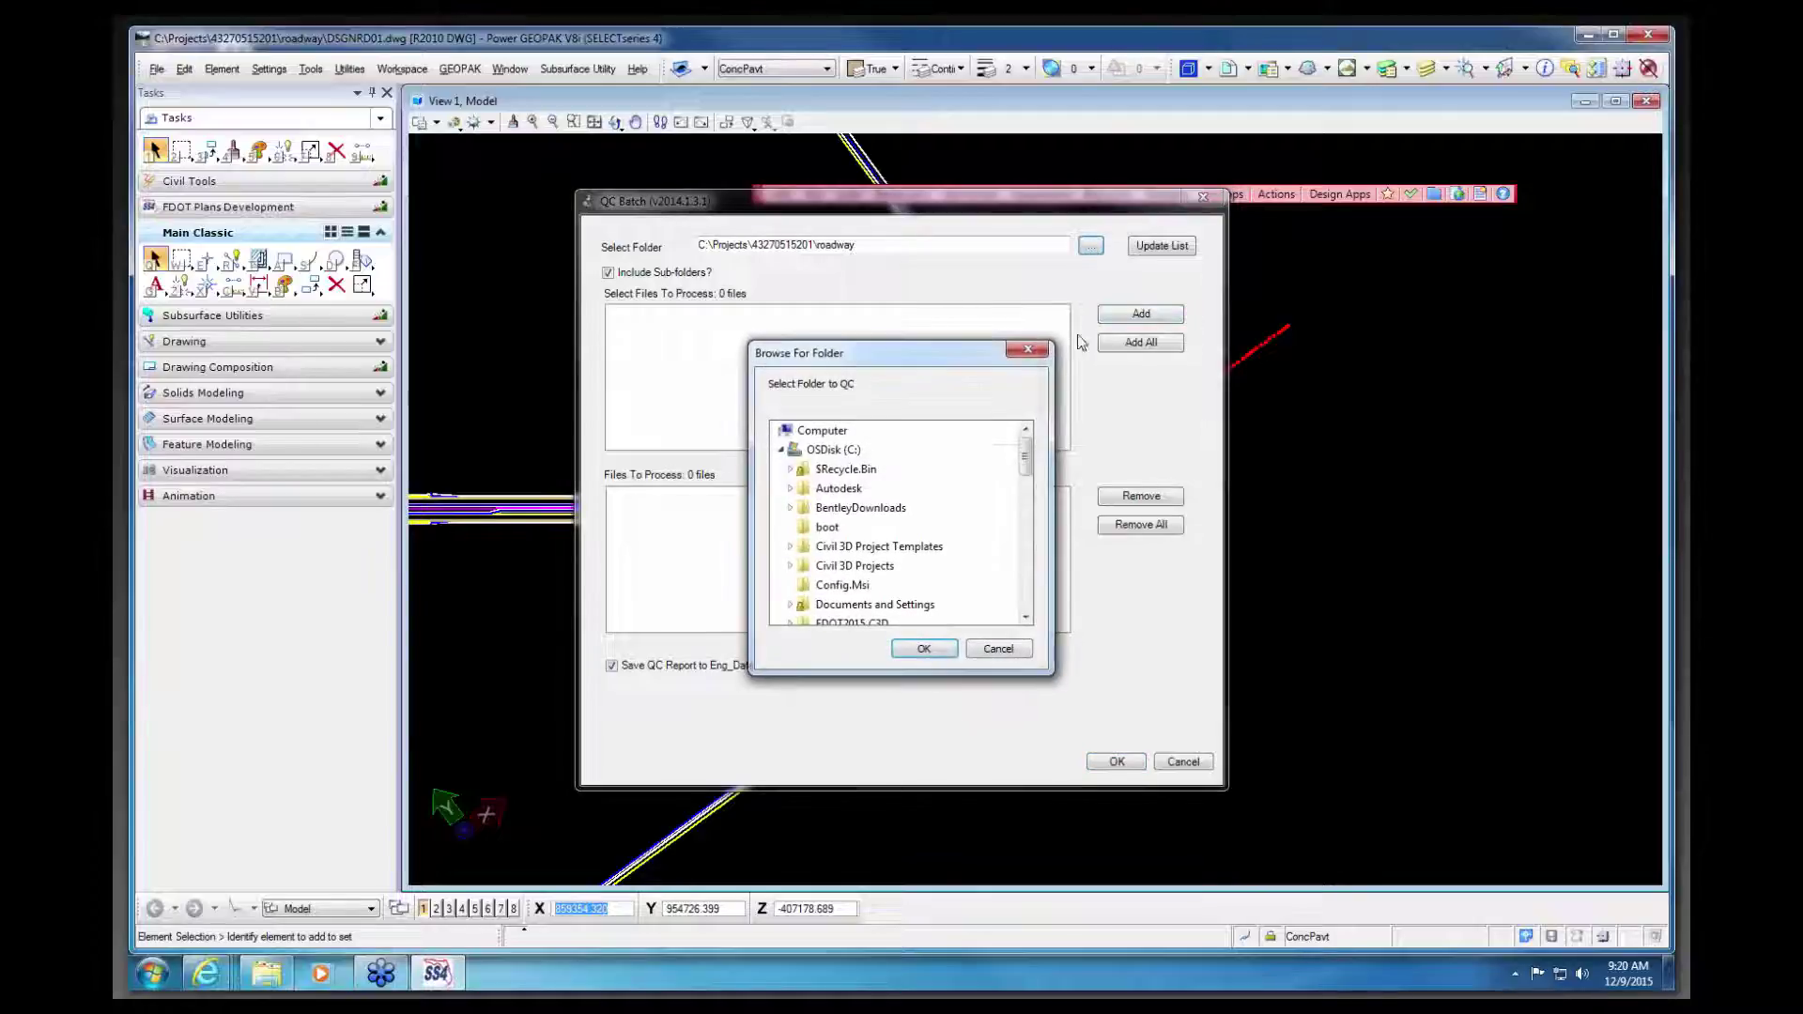
pyautogui.moveTo(1026, 467); pyautogui.dragTo(1032, 537)
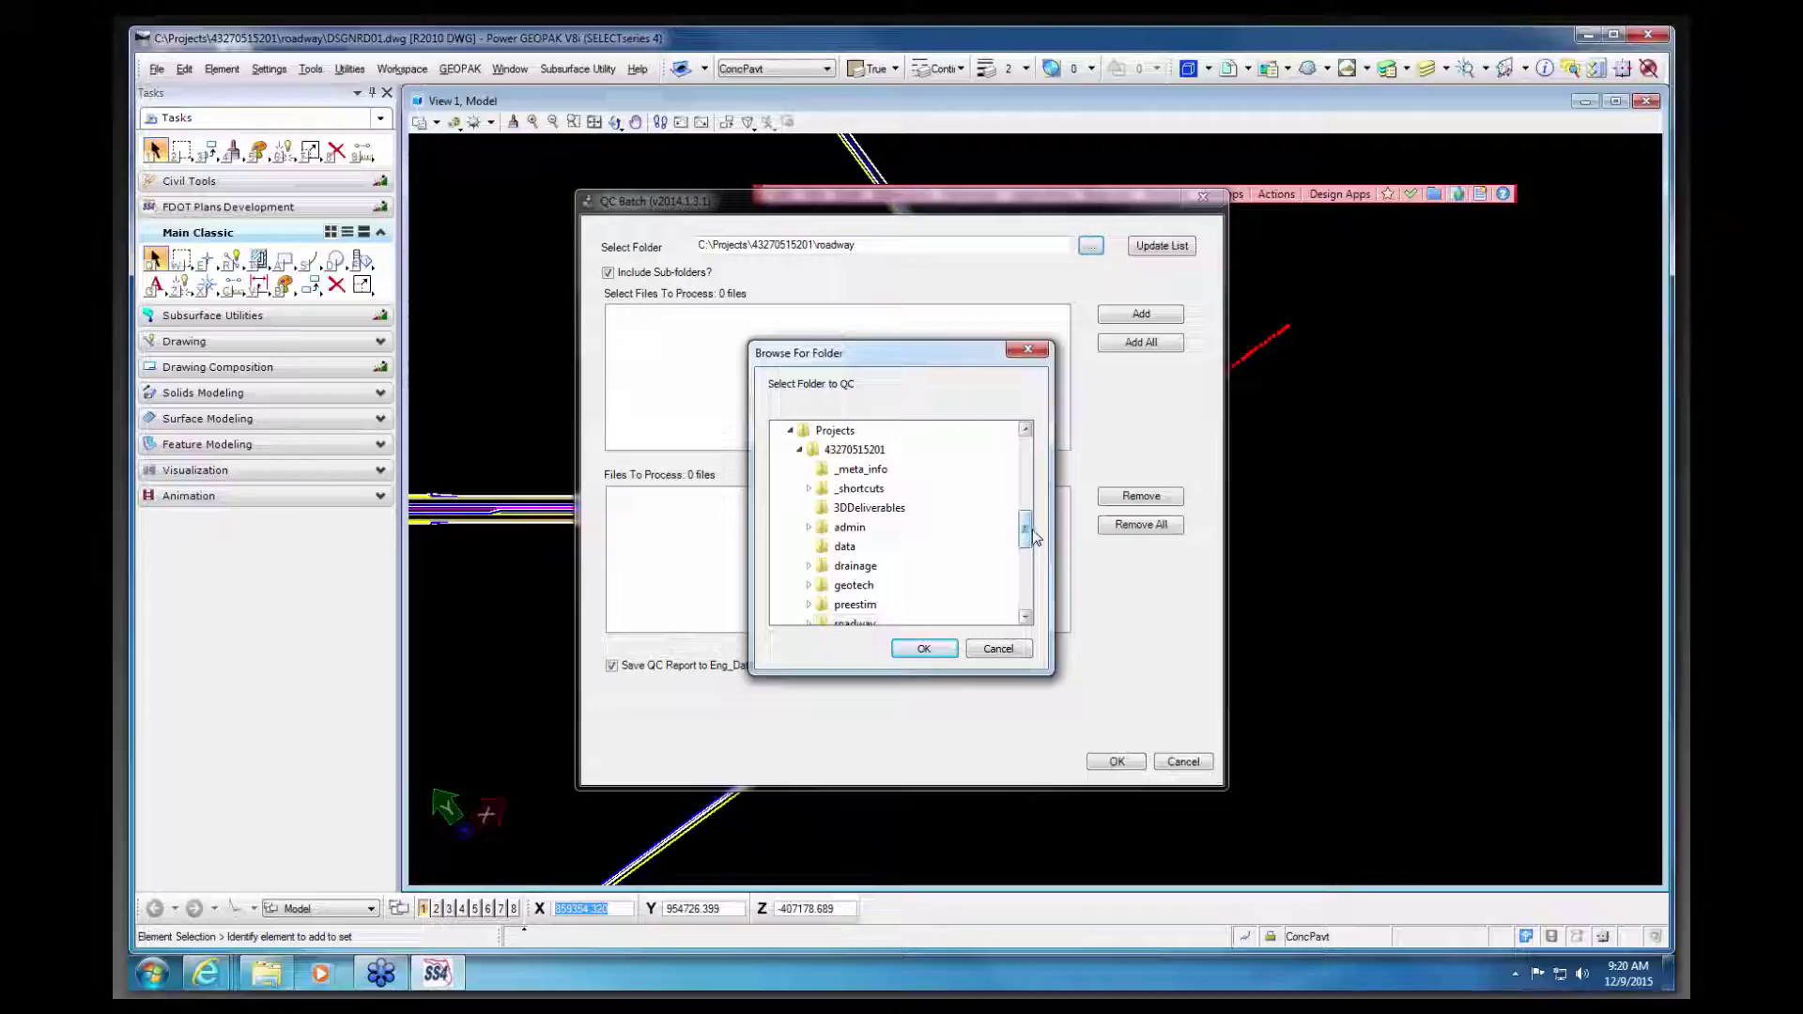
pyautogui.moveTo(1032, 532); pyautogui.dragTo(1026, 505)
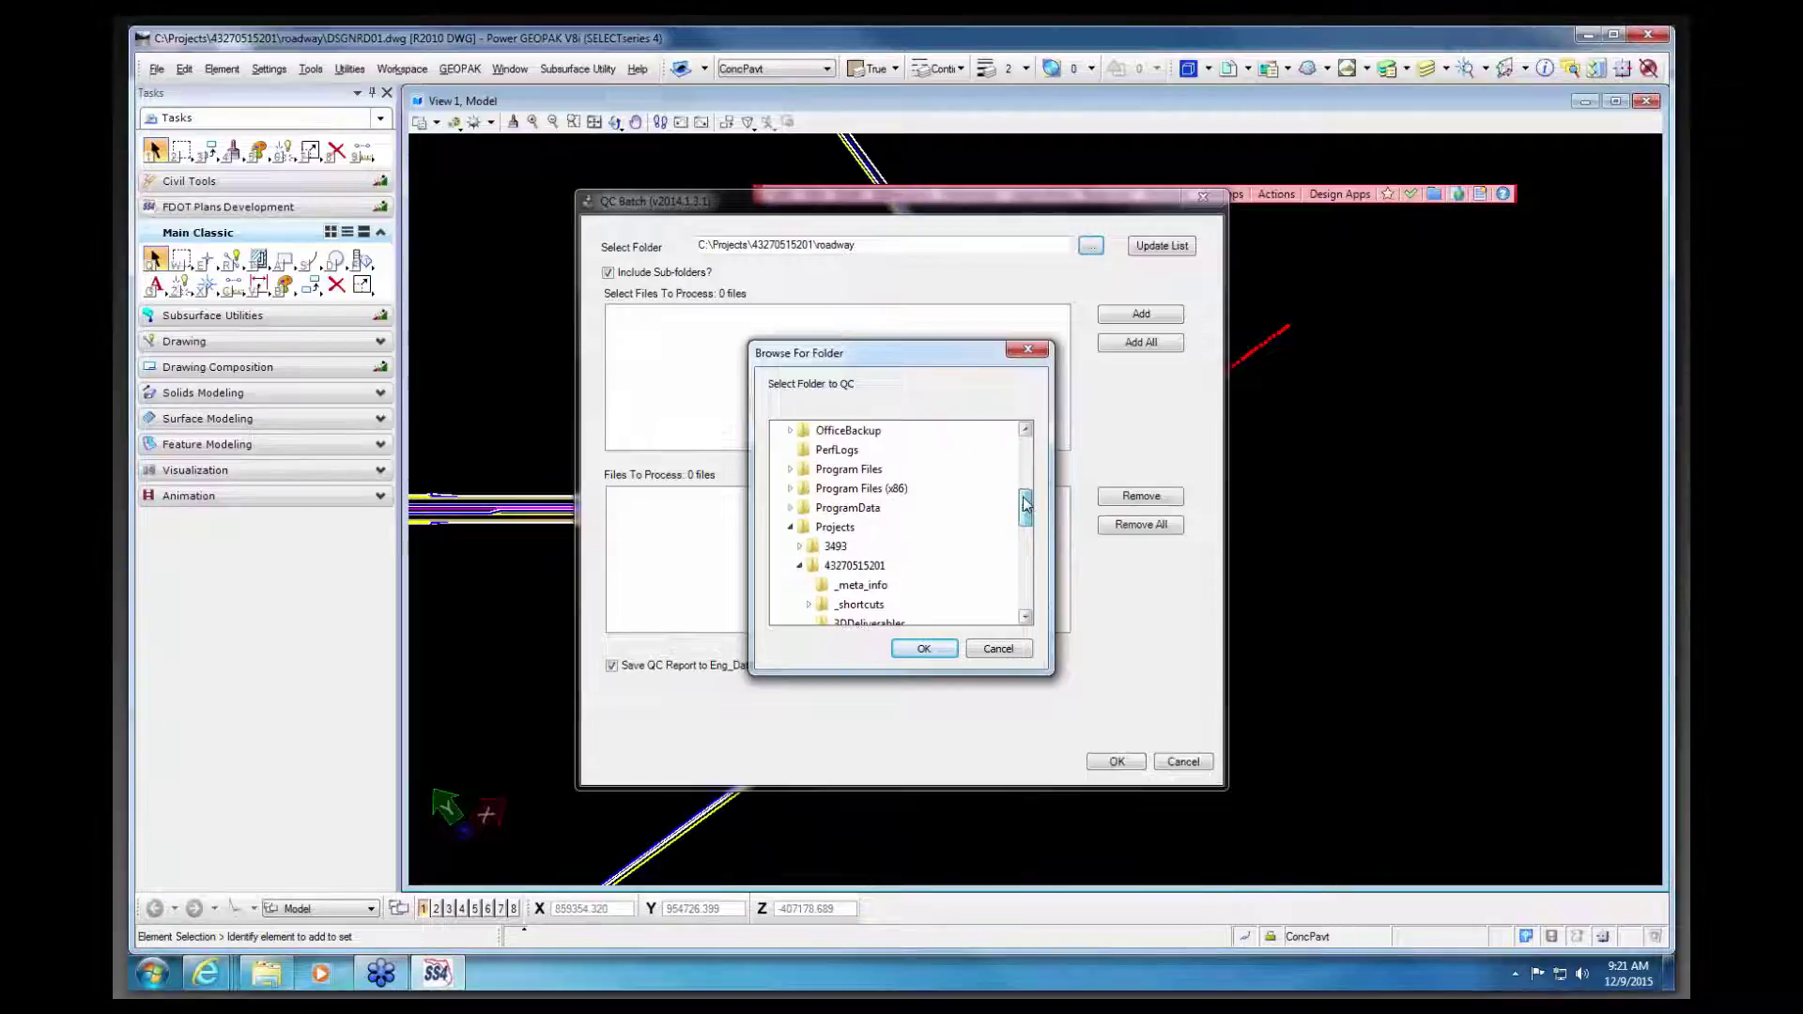
pyautogui.click(836, 545)
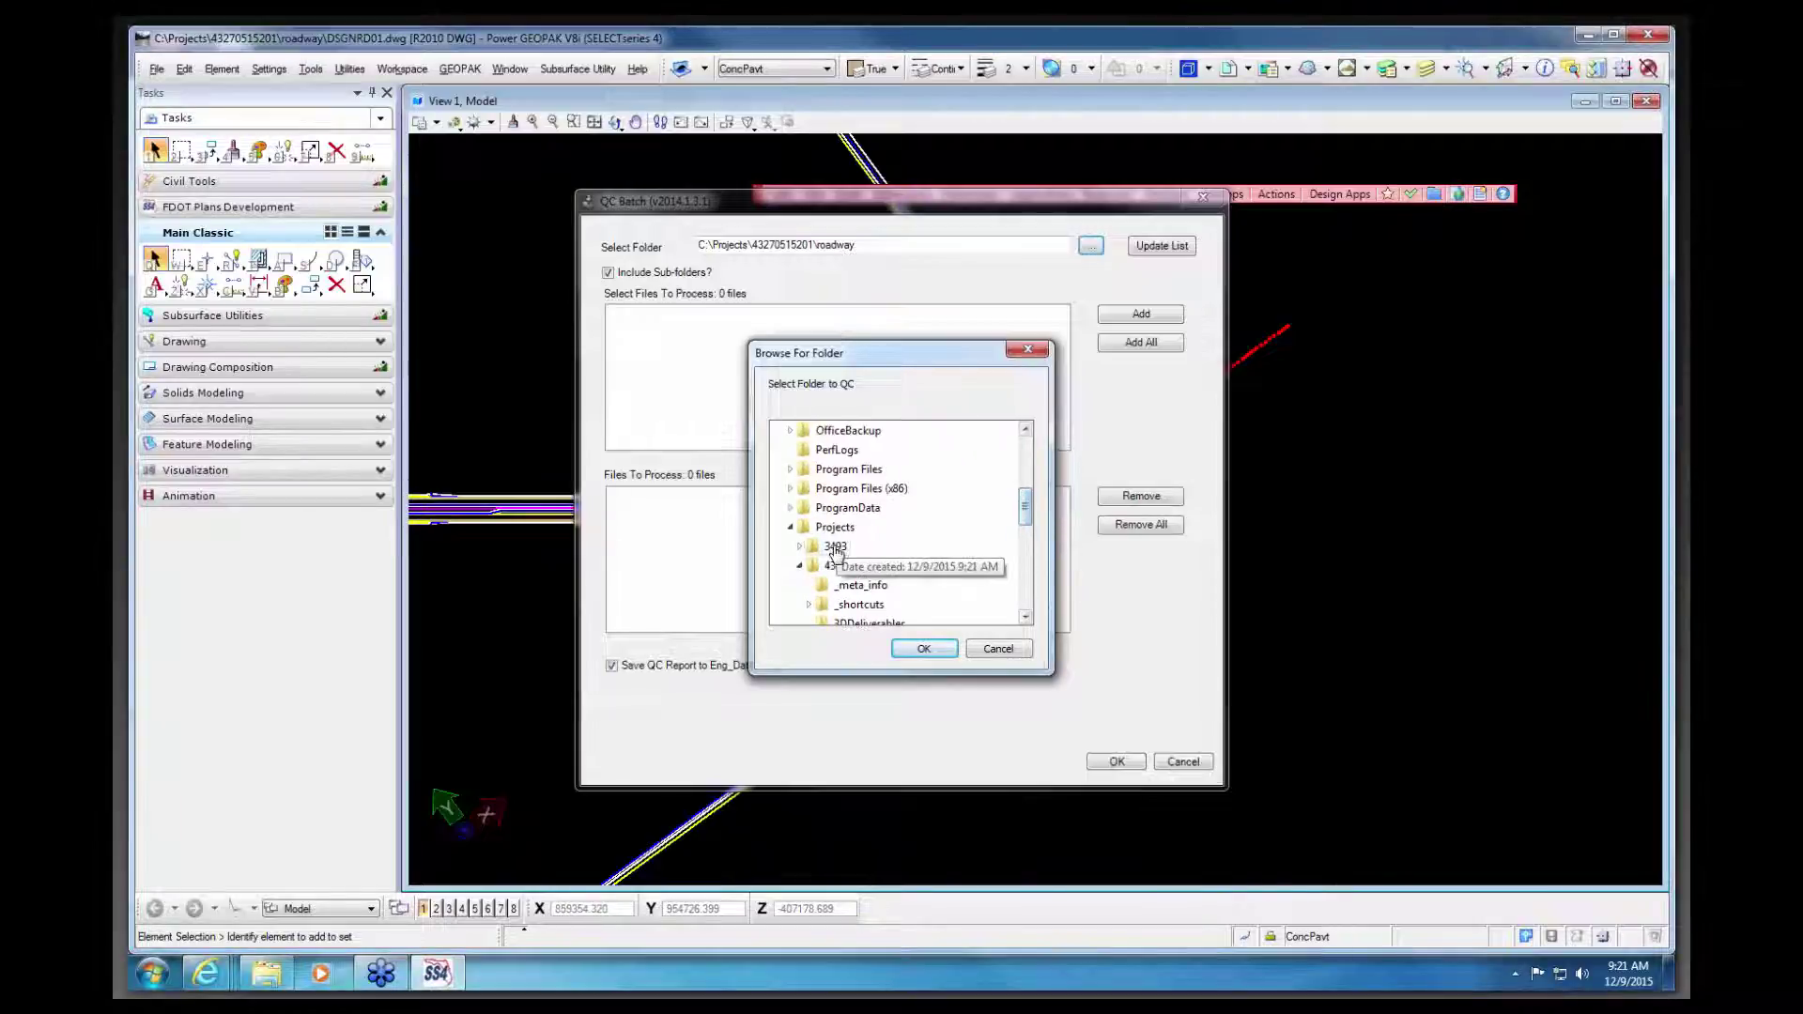
pyautogui.click(920, 649)
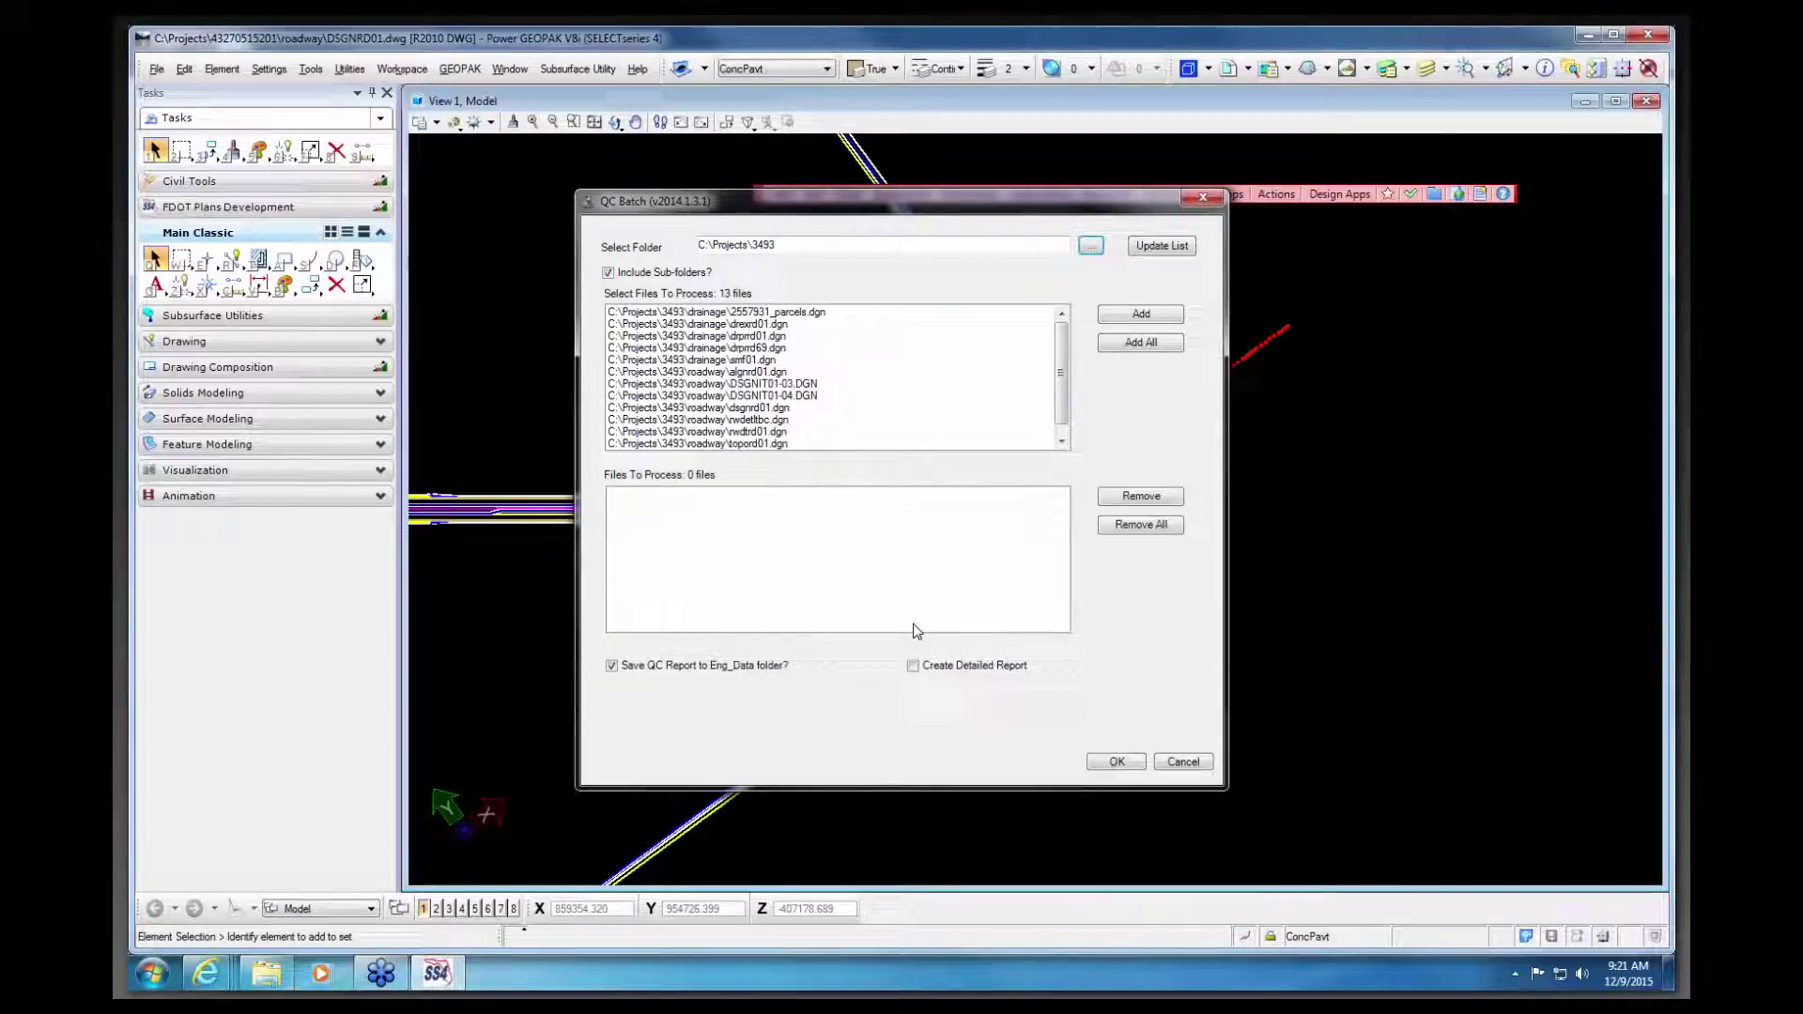
pyautogui.moveTo(1061, 366); pyautogui.dragTo(1068, 348)
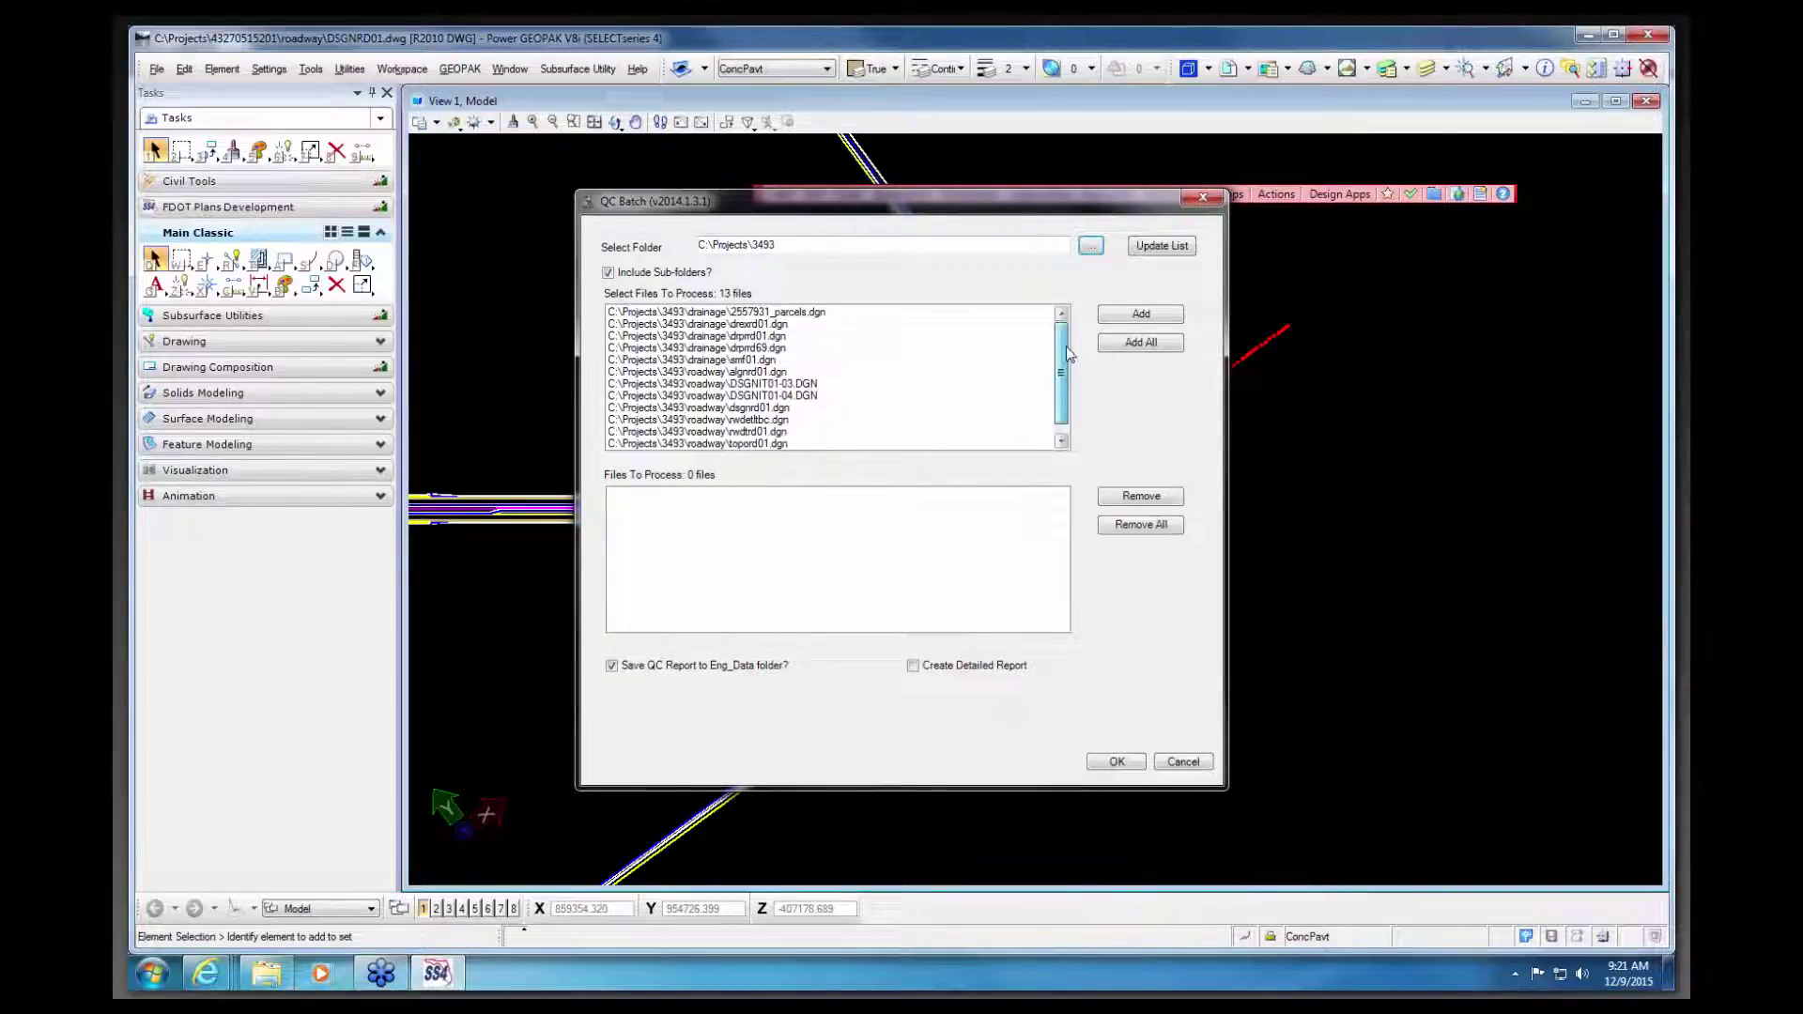
# Step: Add drexrd01.dgn and the other three drainage files, enabling Create Detailed Report
pyautogui.click(1093, 248)
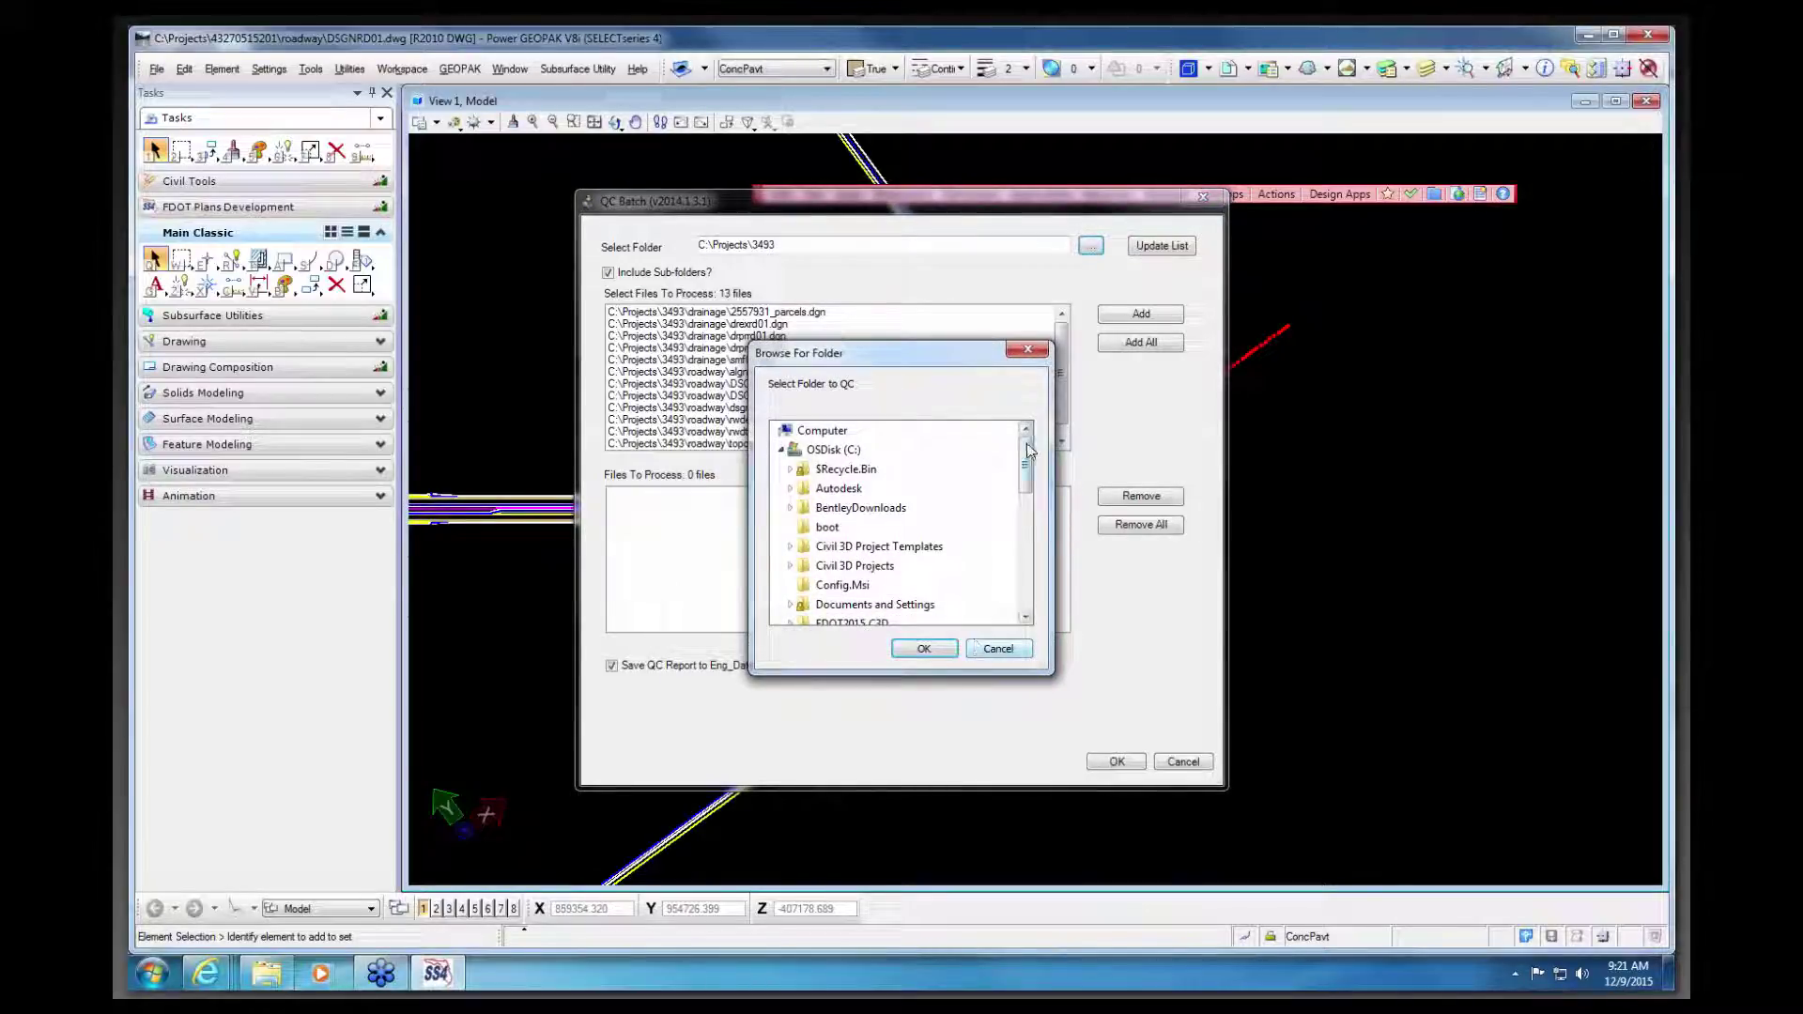
pyautogui.scroll(-1, 1030, 475)
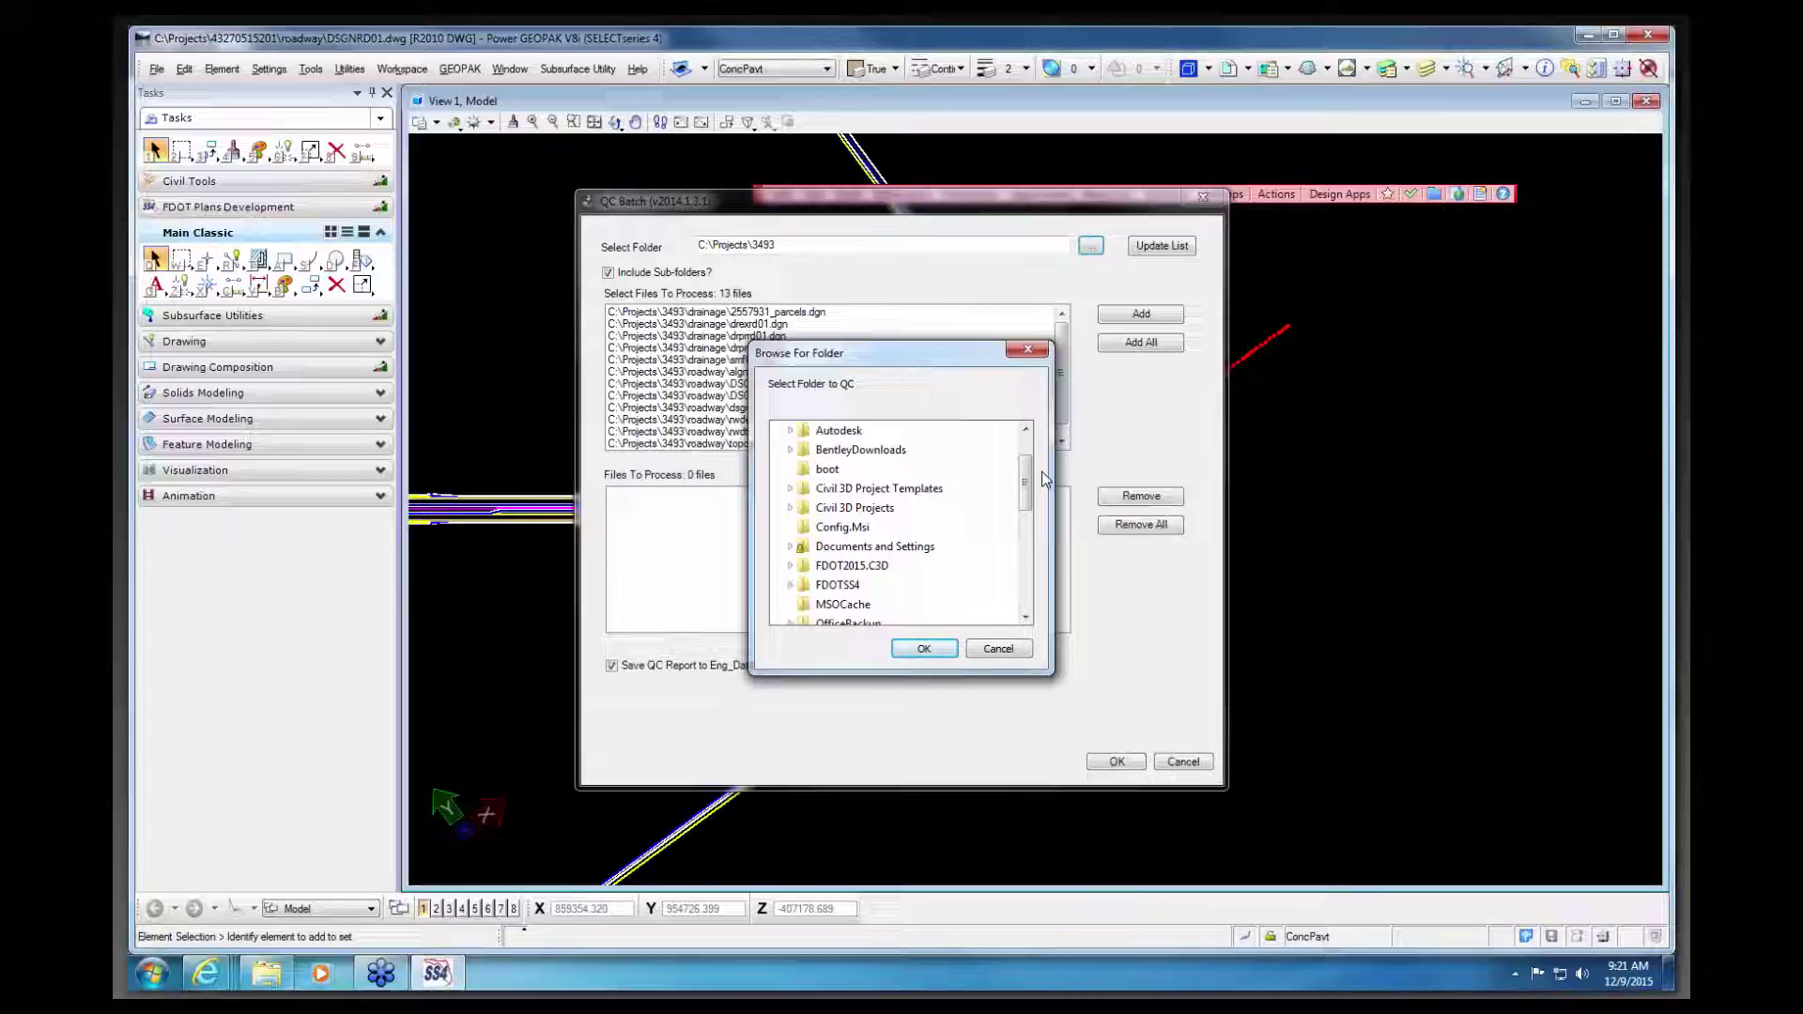
pyautogui.click(1000, 653)
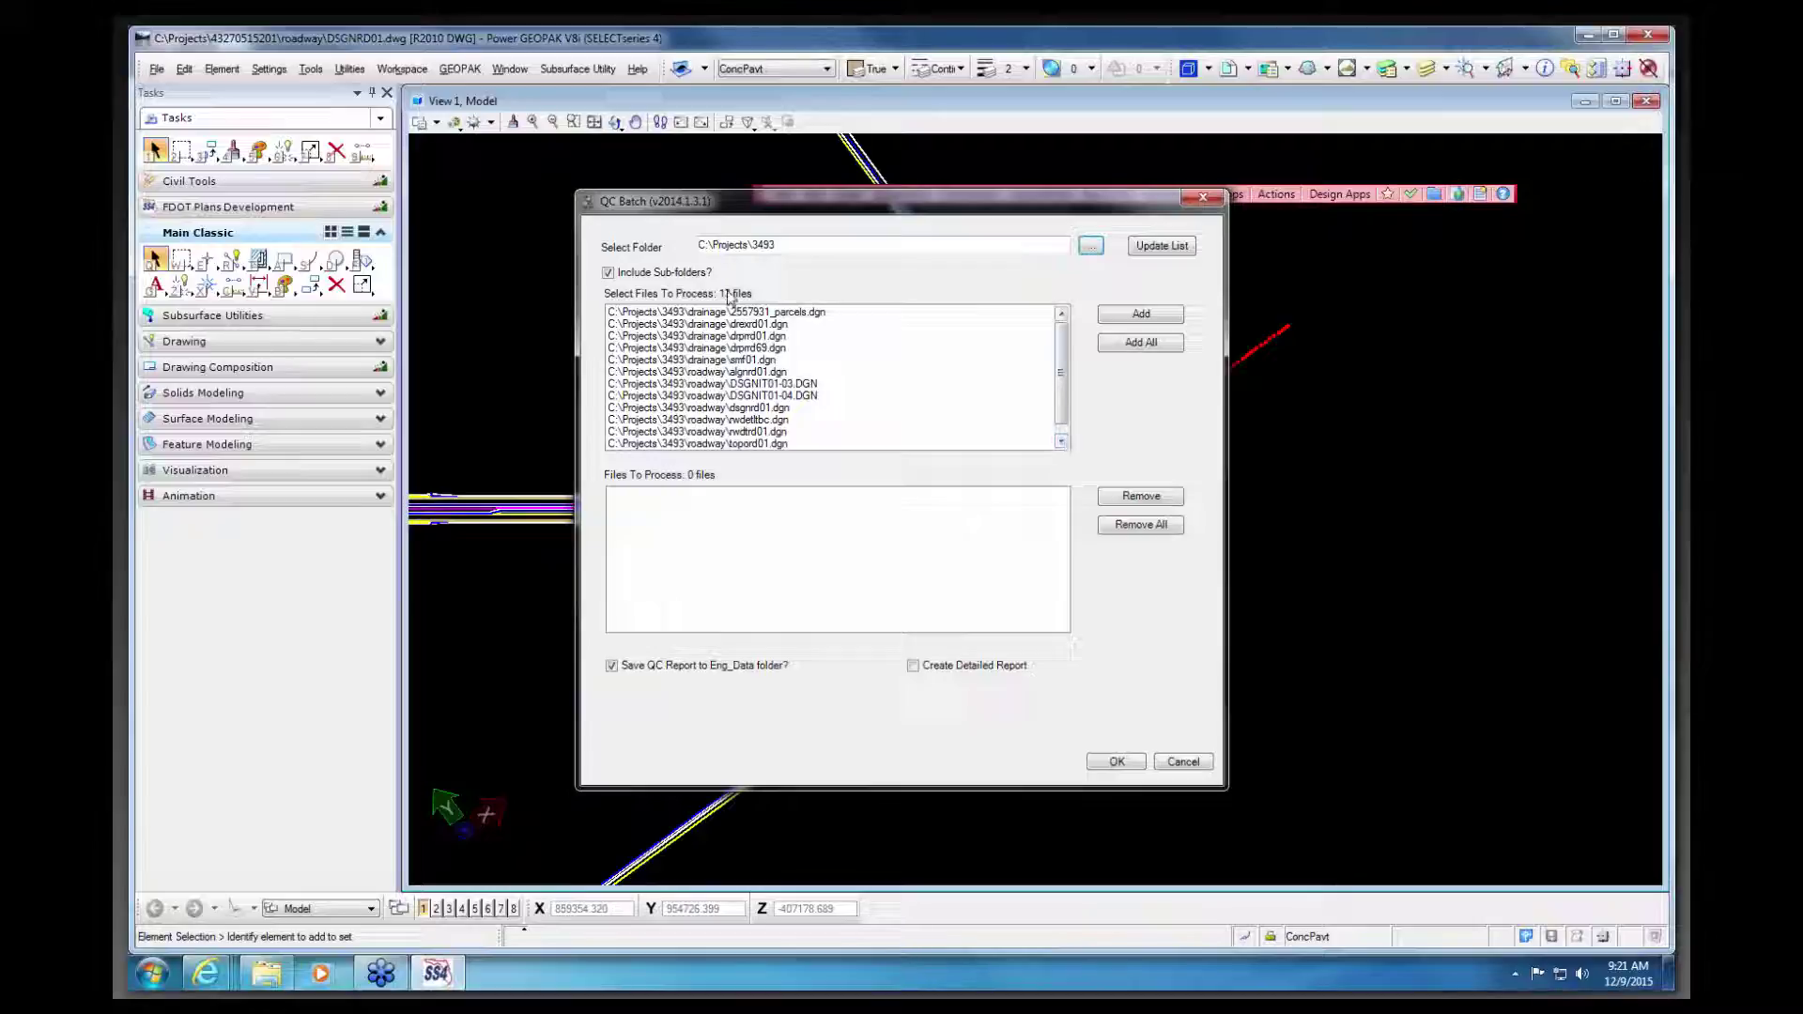
pyautogui.click(756, 327)
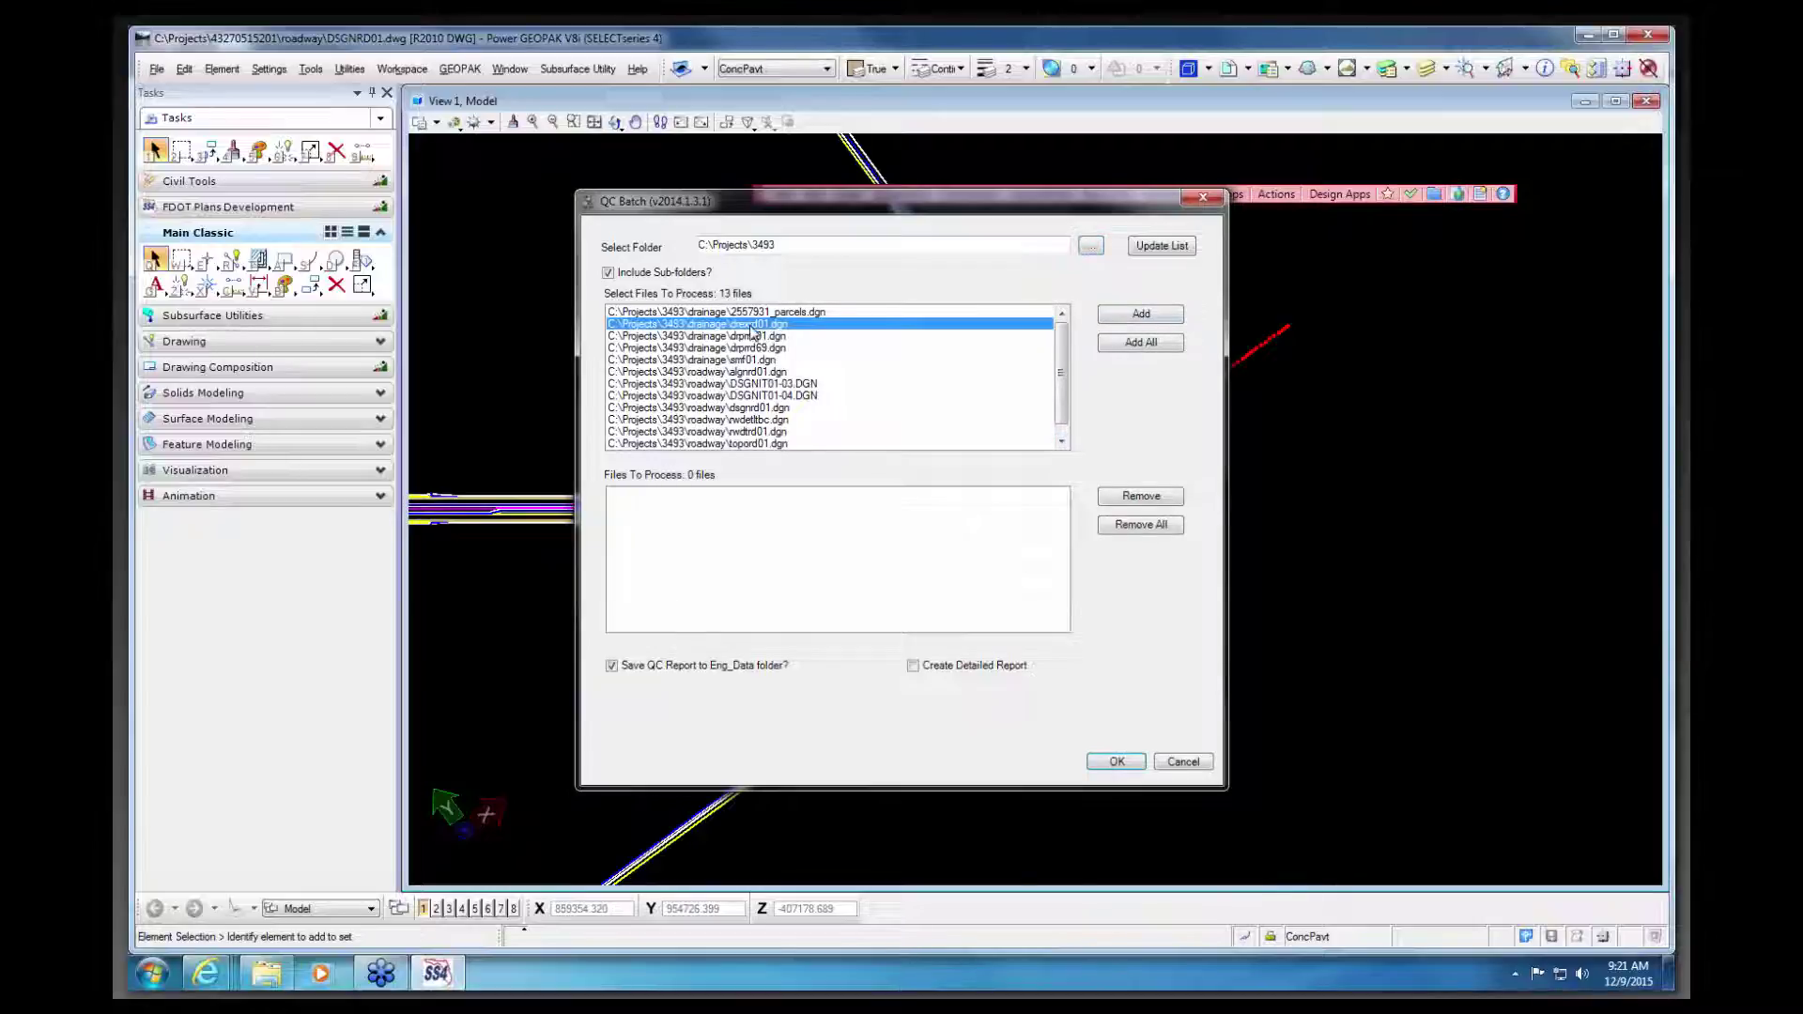
pyautogui.keyDown('shift'); pyautogui.click(757, 361); pyautogui.keyUp('shift')
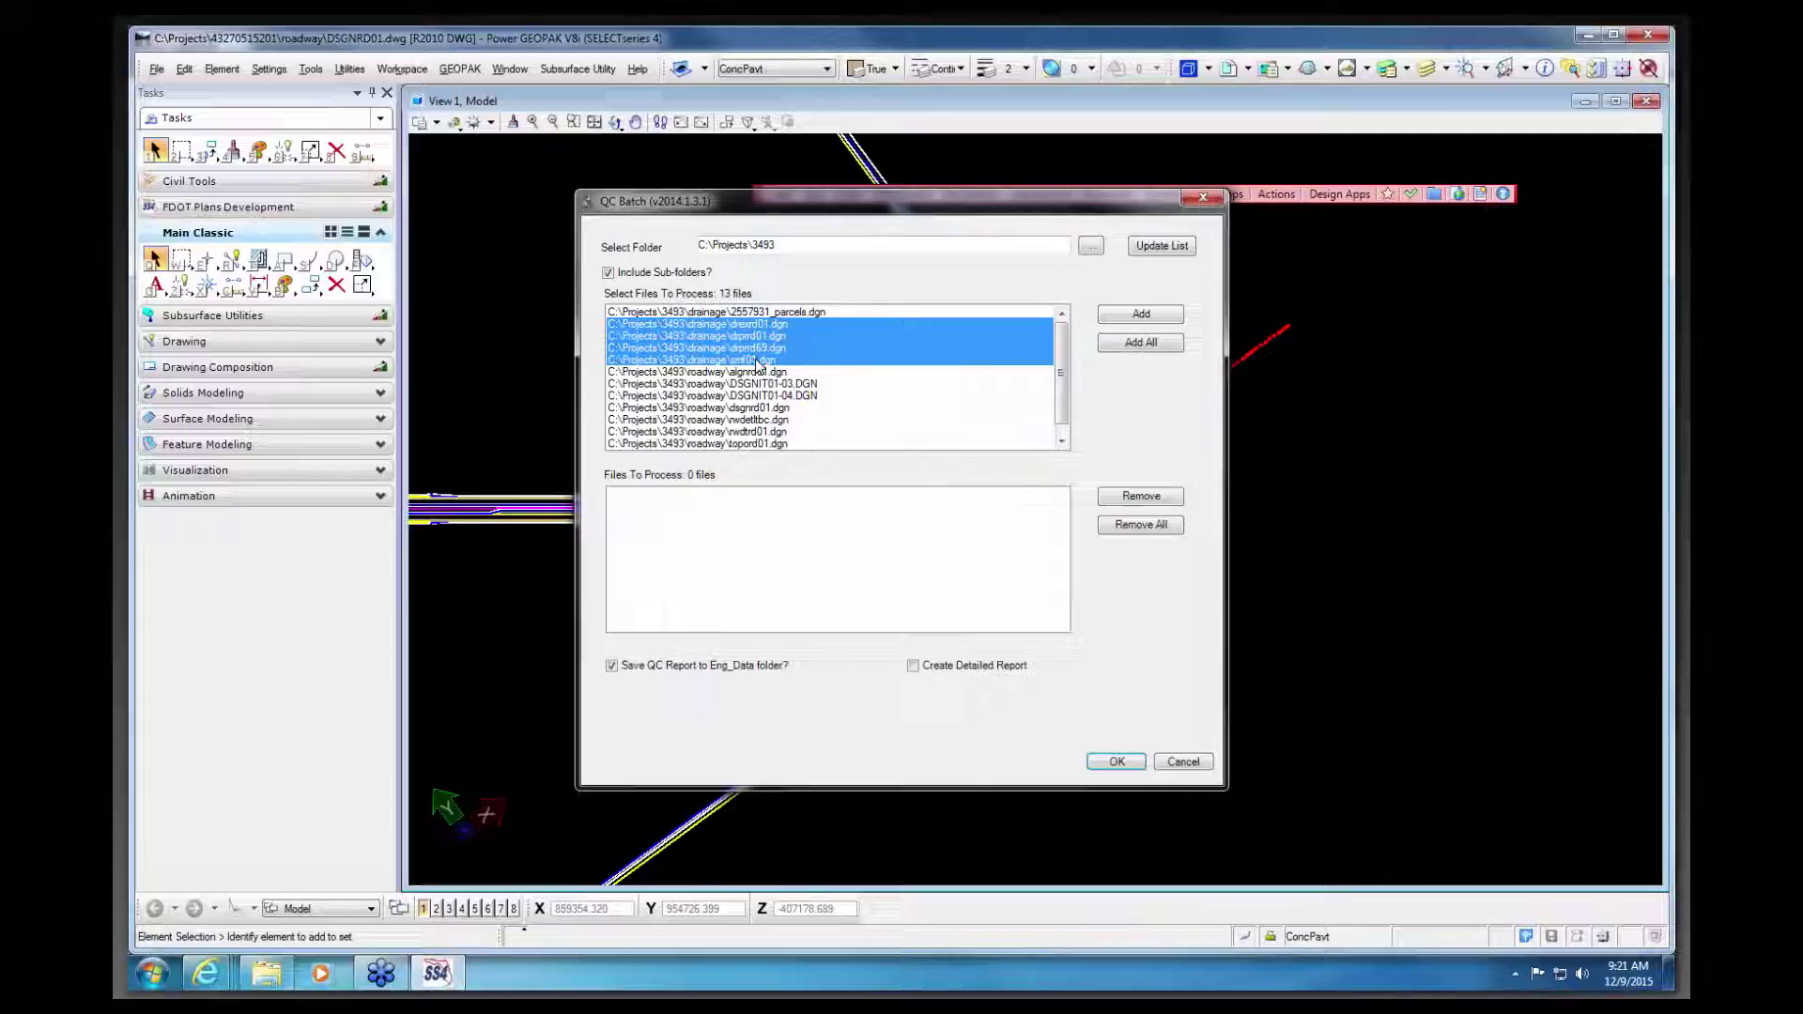
pyautogui.click(1139, 315)
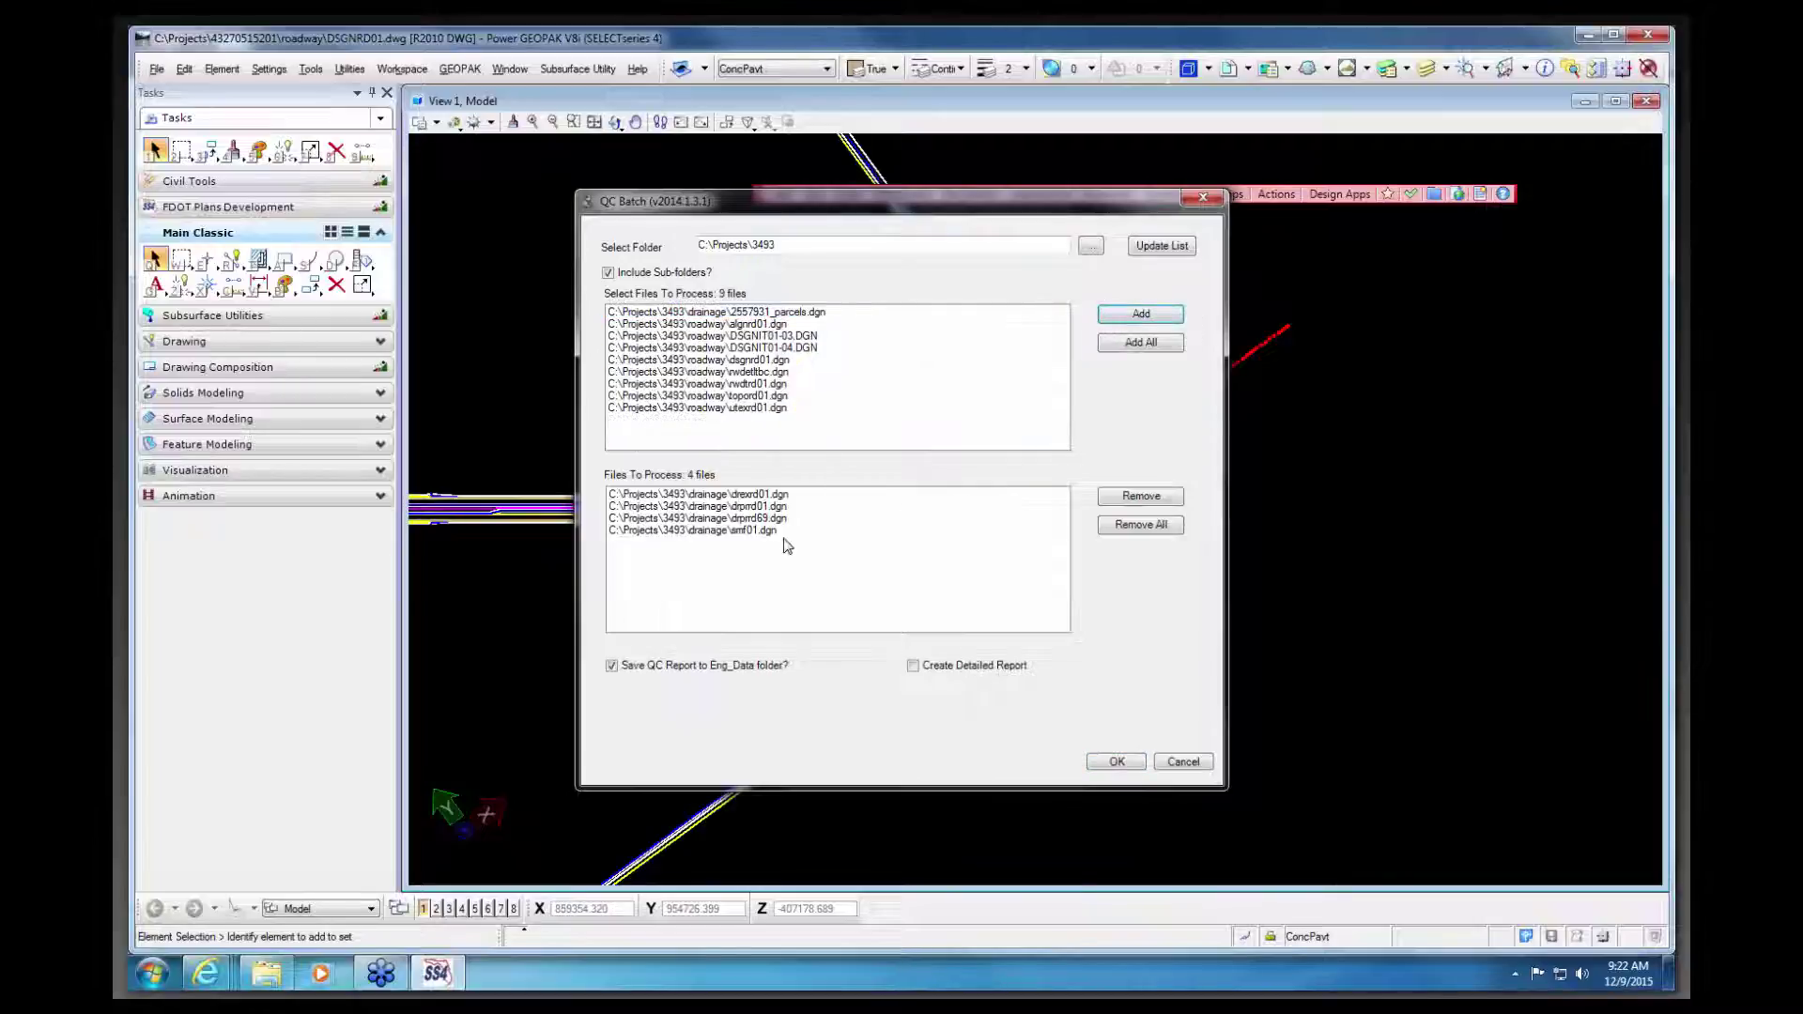
pyautogui.click(914, 665)
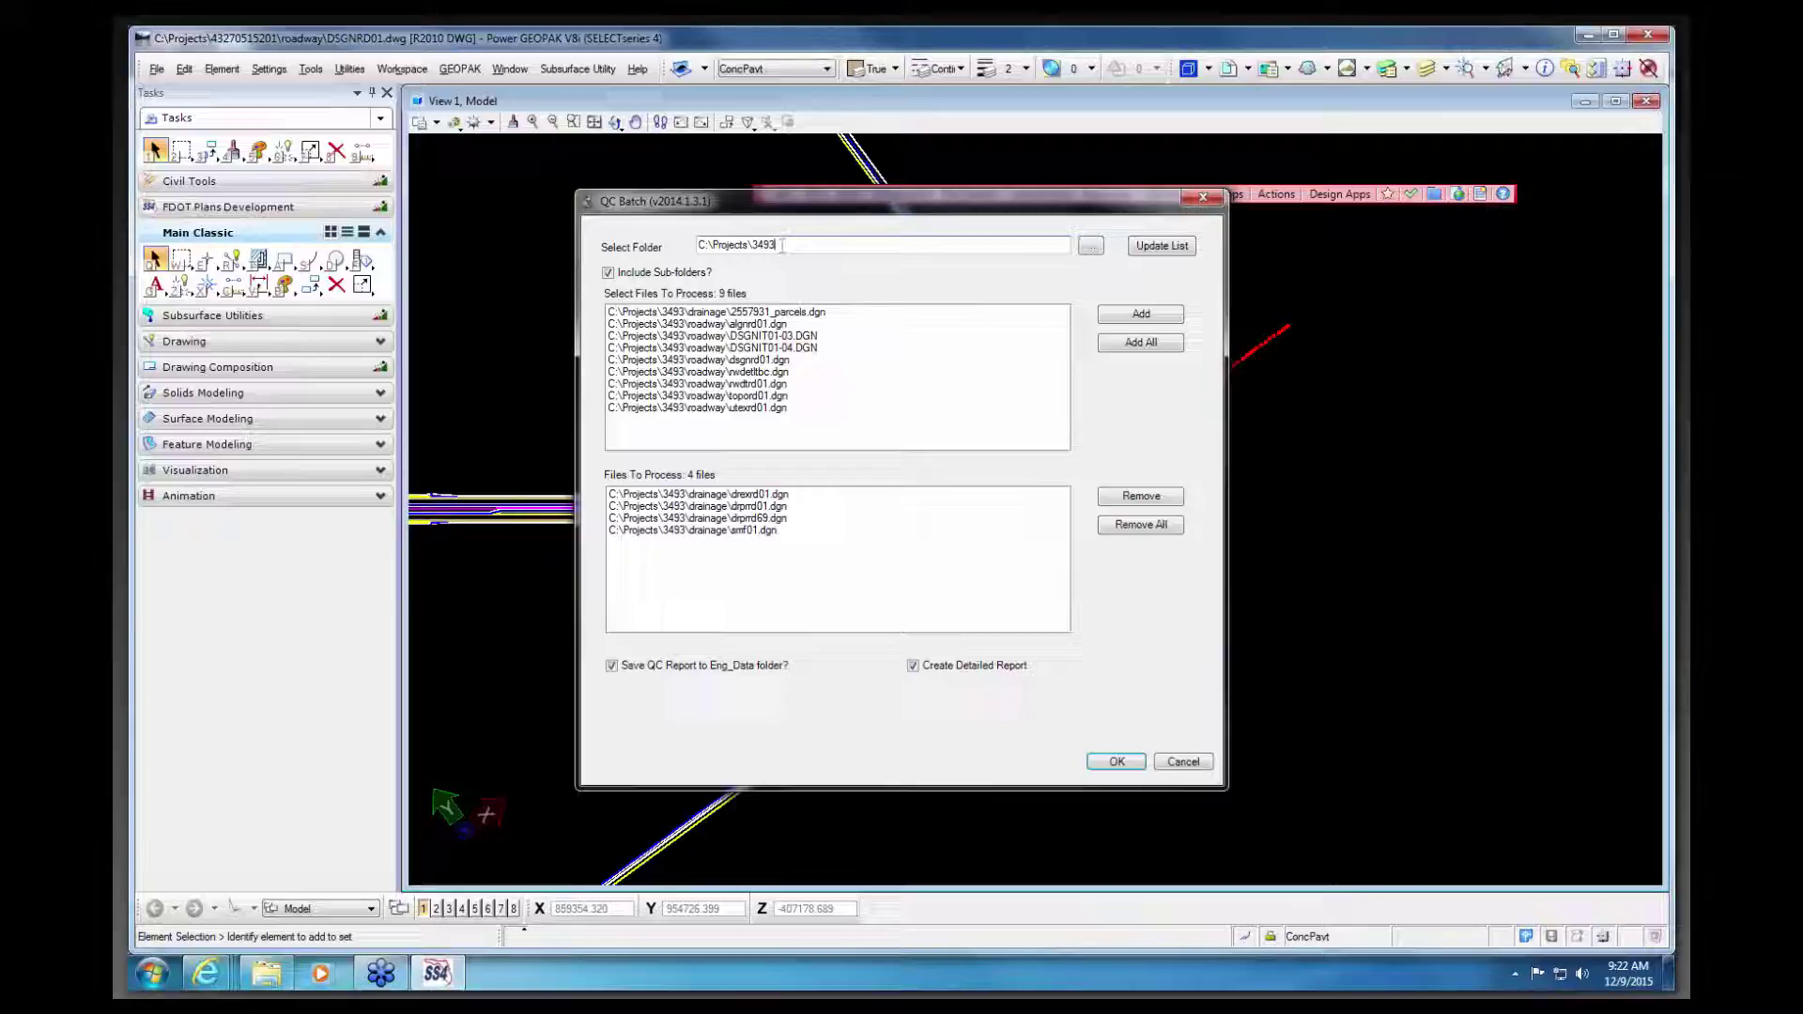
pyautogui.moveTo(783, 244); pyautogui.dragTo(700, 246)
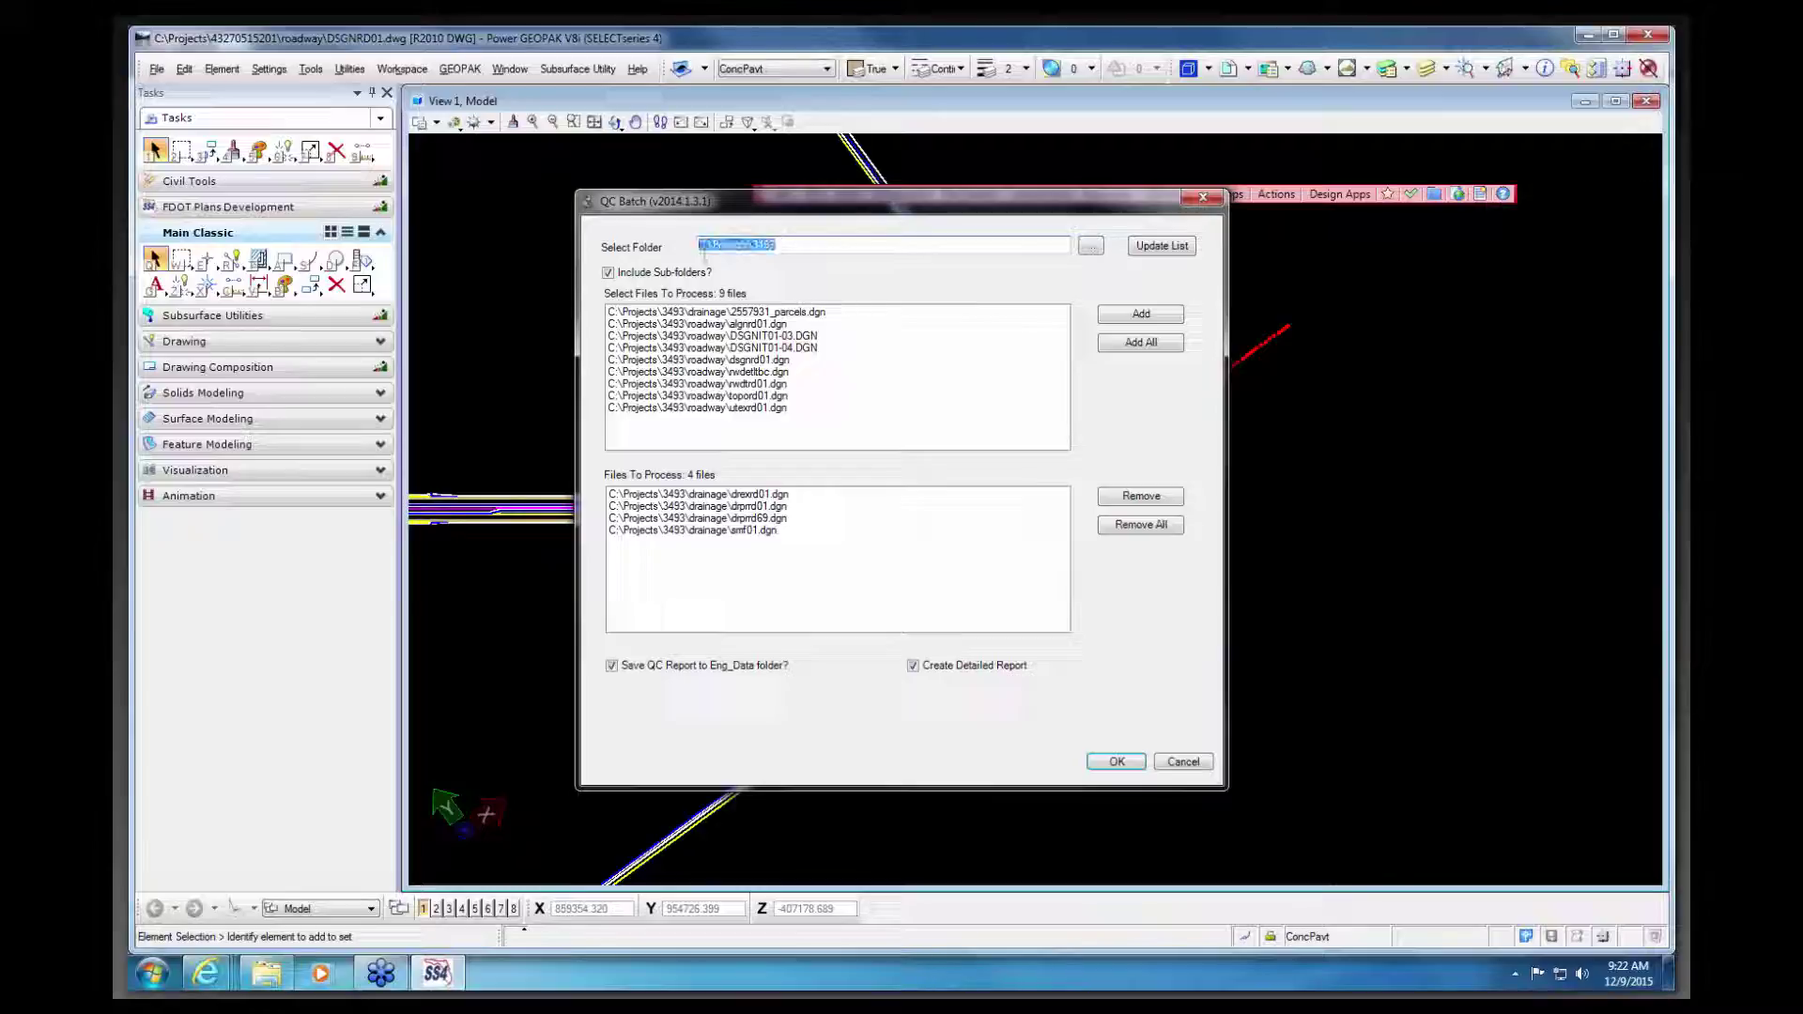
pyautogui.click(1116, 763)
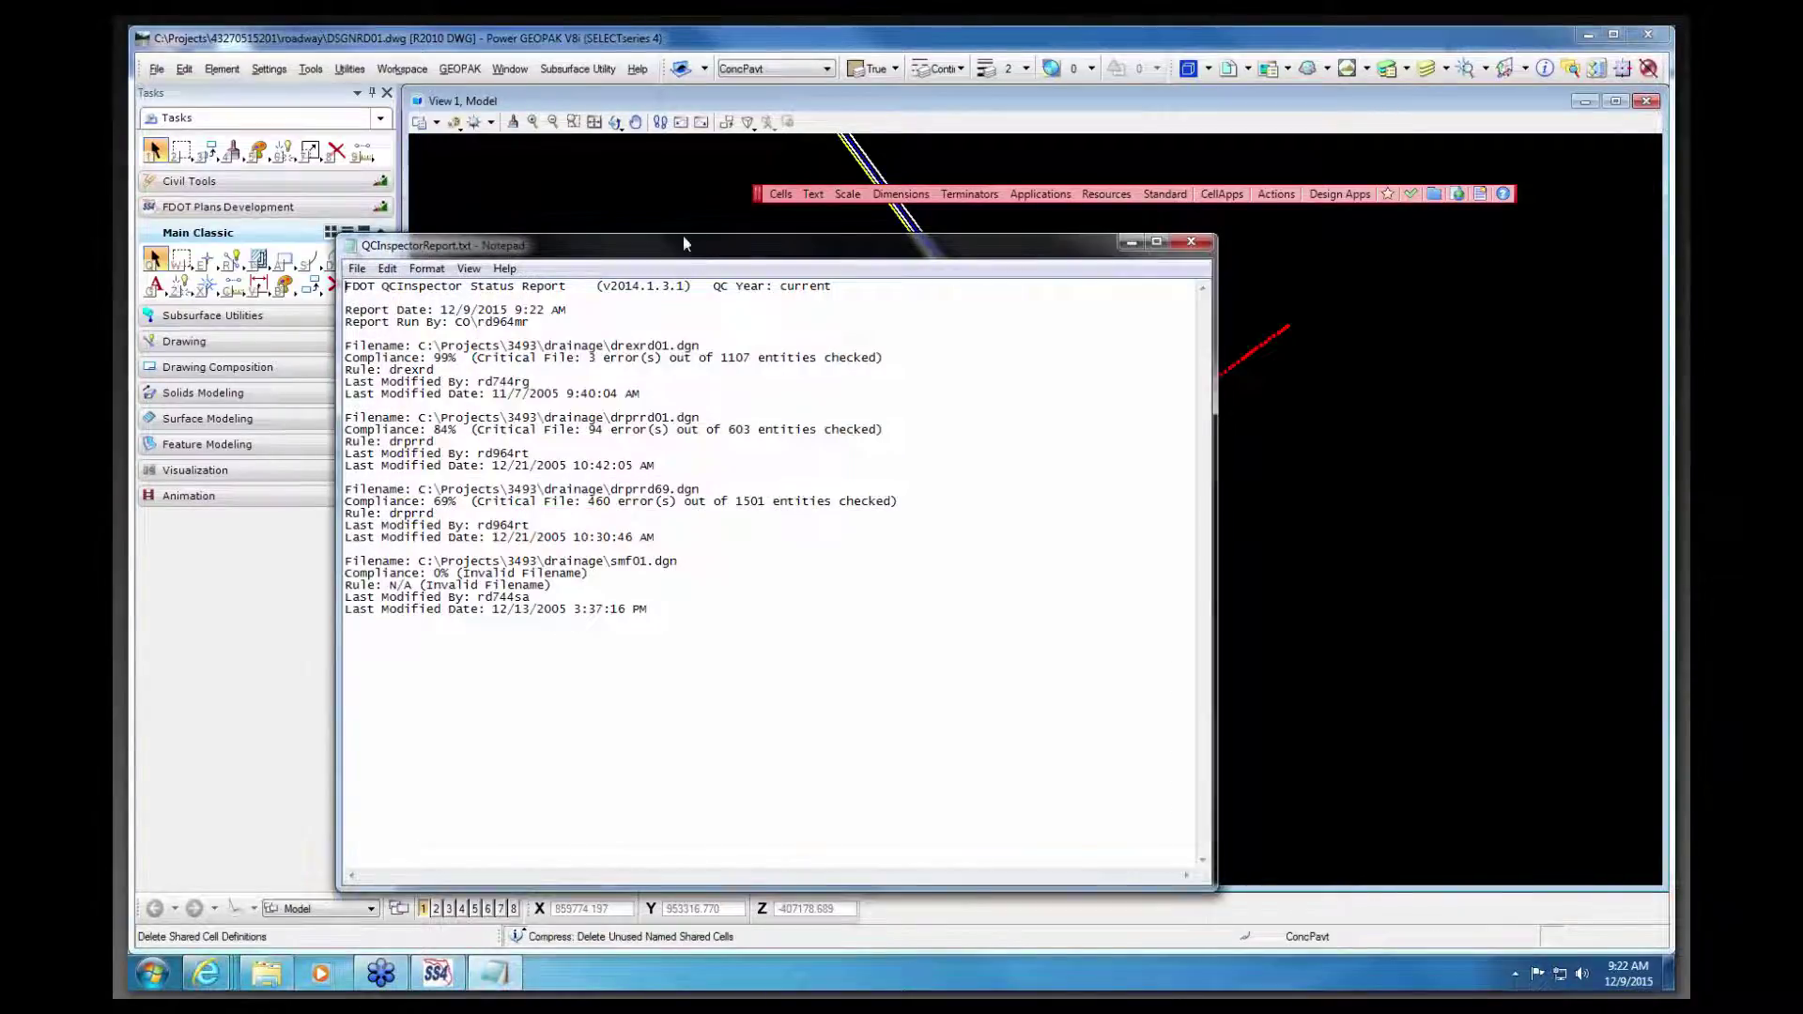
pyautogui.moveTo(684, 235)
pyautogui.mouseDown()
pyautogui.moveTo(650, 187)
pyautogui.moveTo(682, 131)
pyautogui.mouseUp()
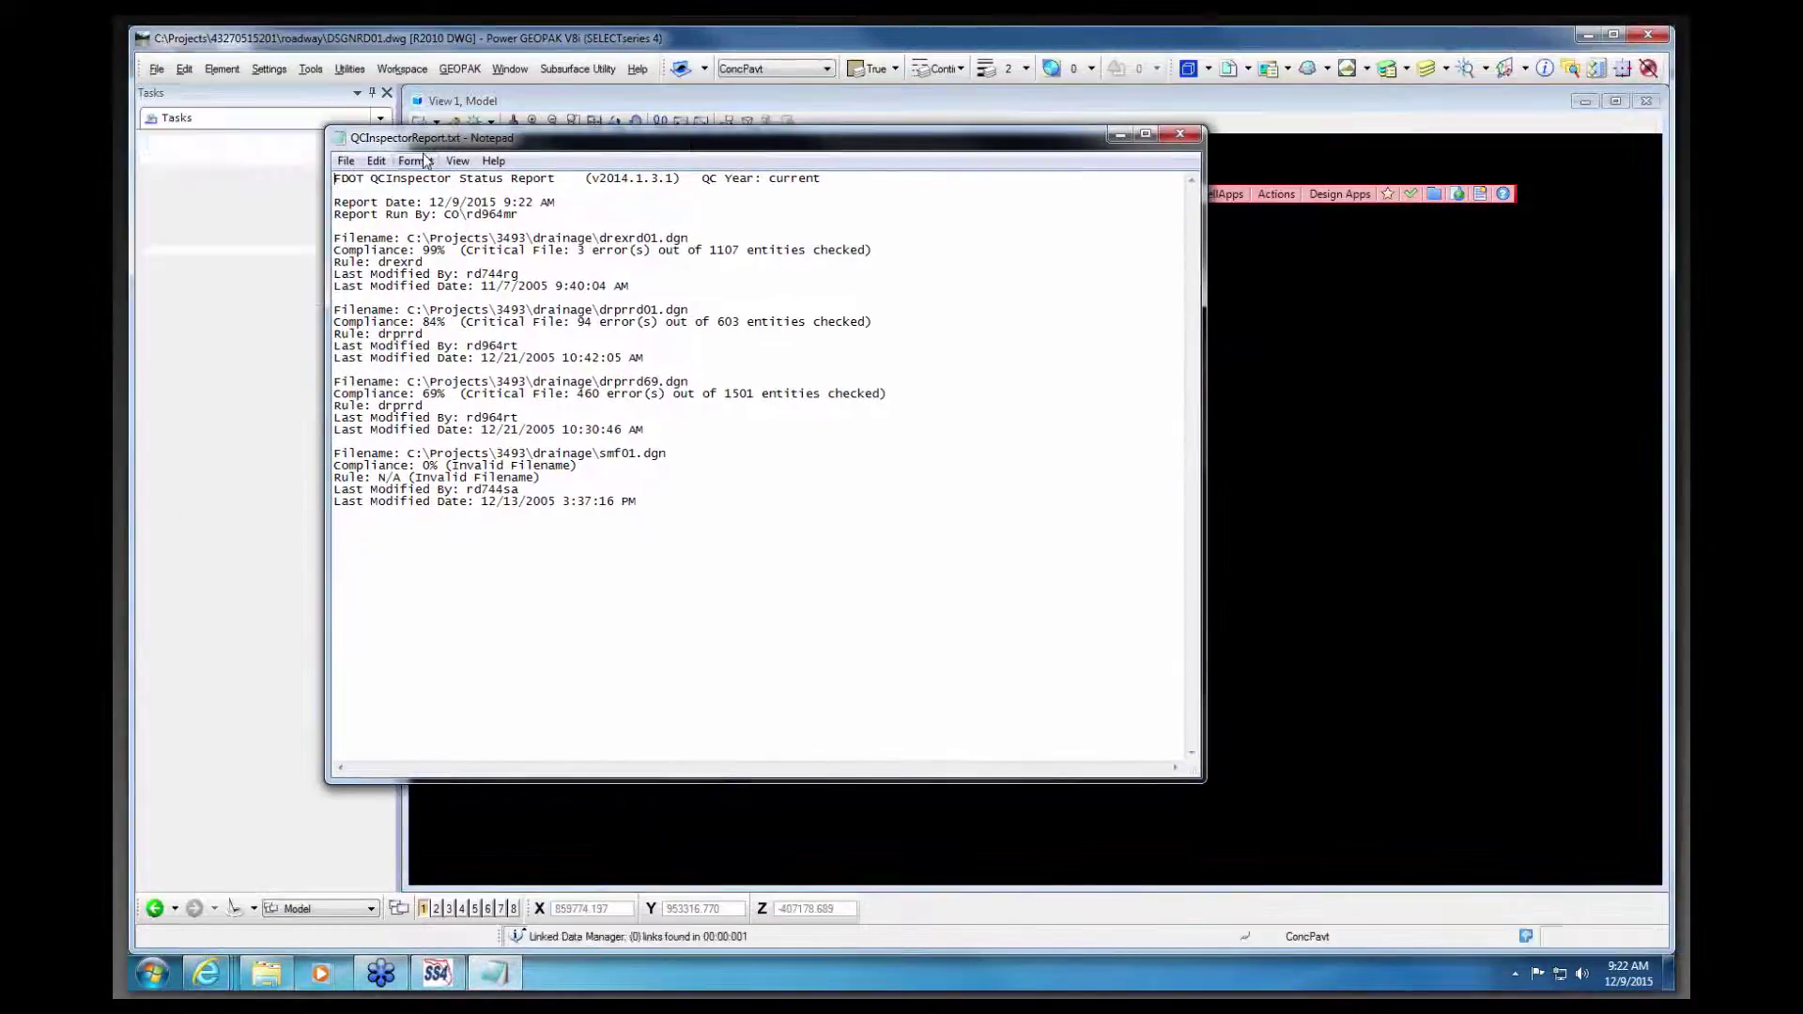
pyautogui.moveTo(842, 187); pyautogui.dragTo(338, 183)
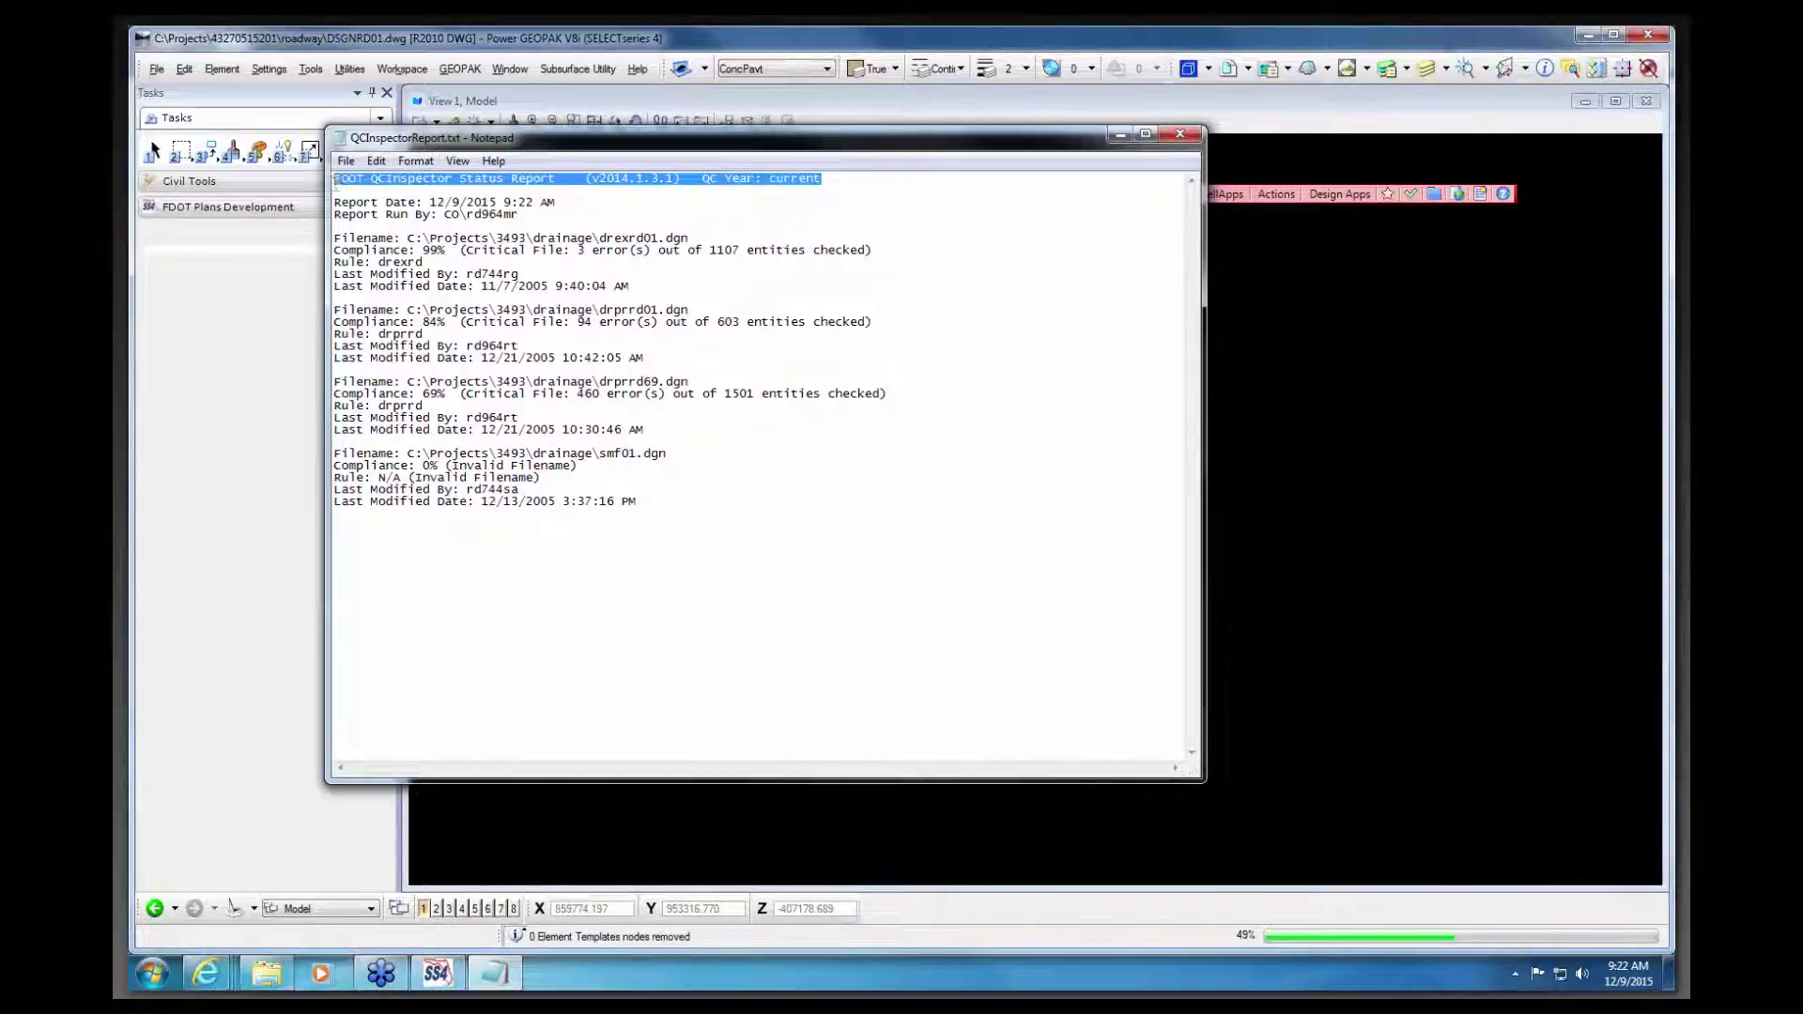
pyautogui.moveTo(557, 201); pyautogui.dragTo(378, 204)
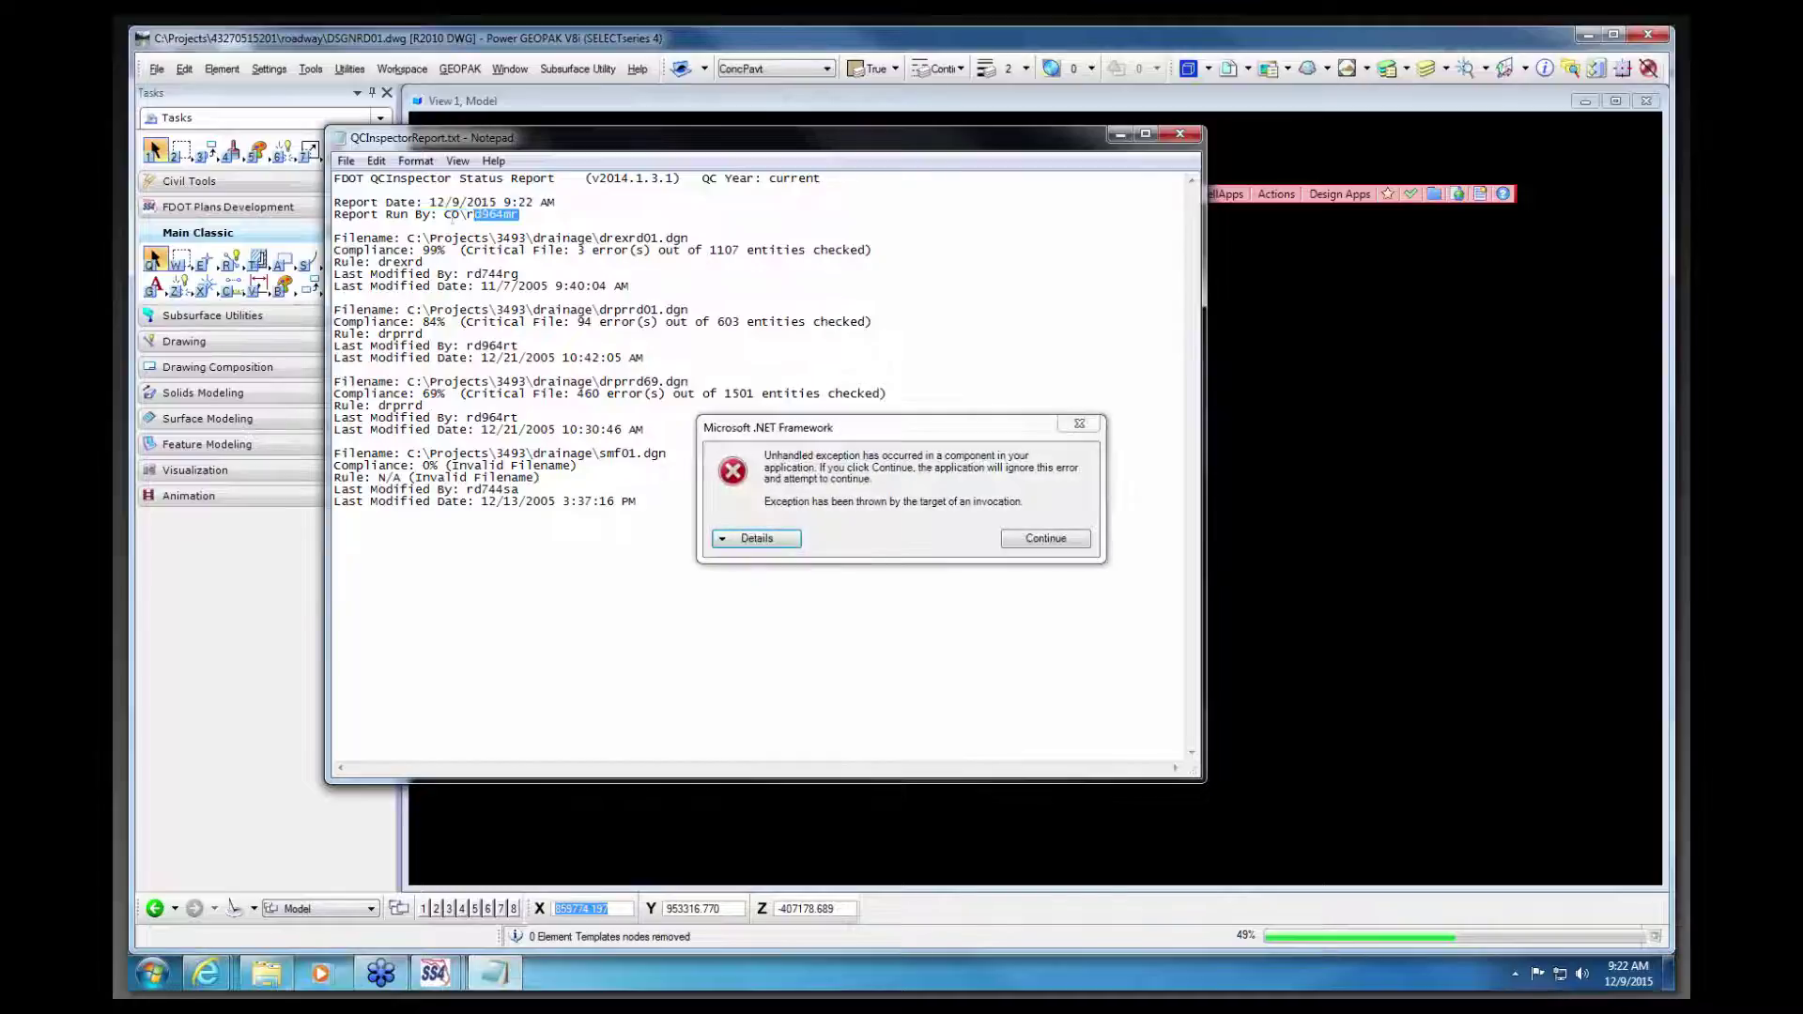
pyautogui.moveTo(518, 215); pyautogui.dragTo(409, 214)
pyautogui.click(1079, 422)
pyautogui.moveTo(690, 238); pyautogui.dragTo(335, 239)
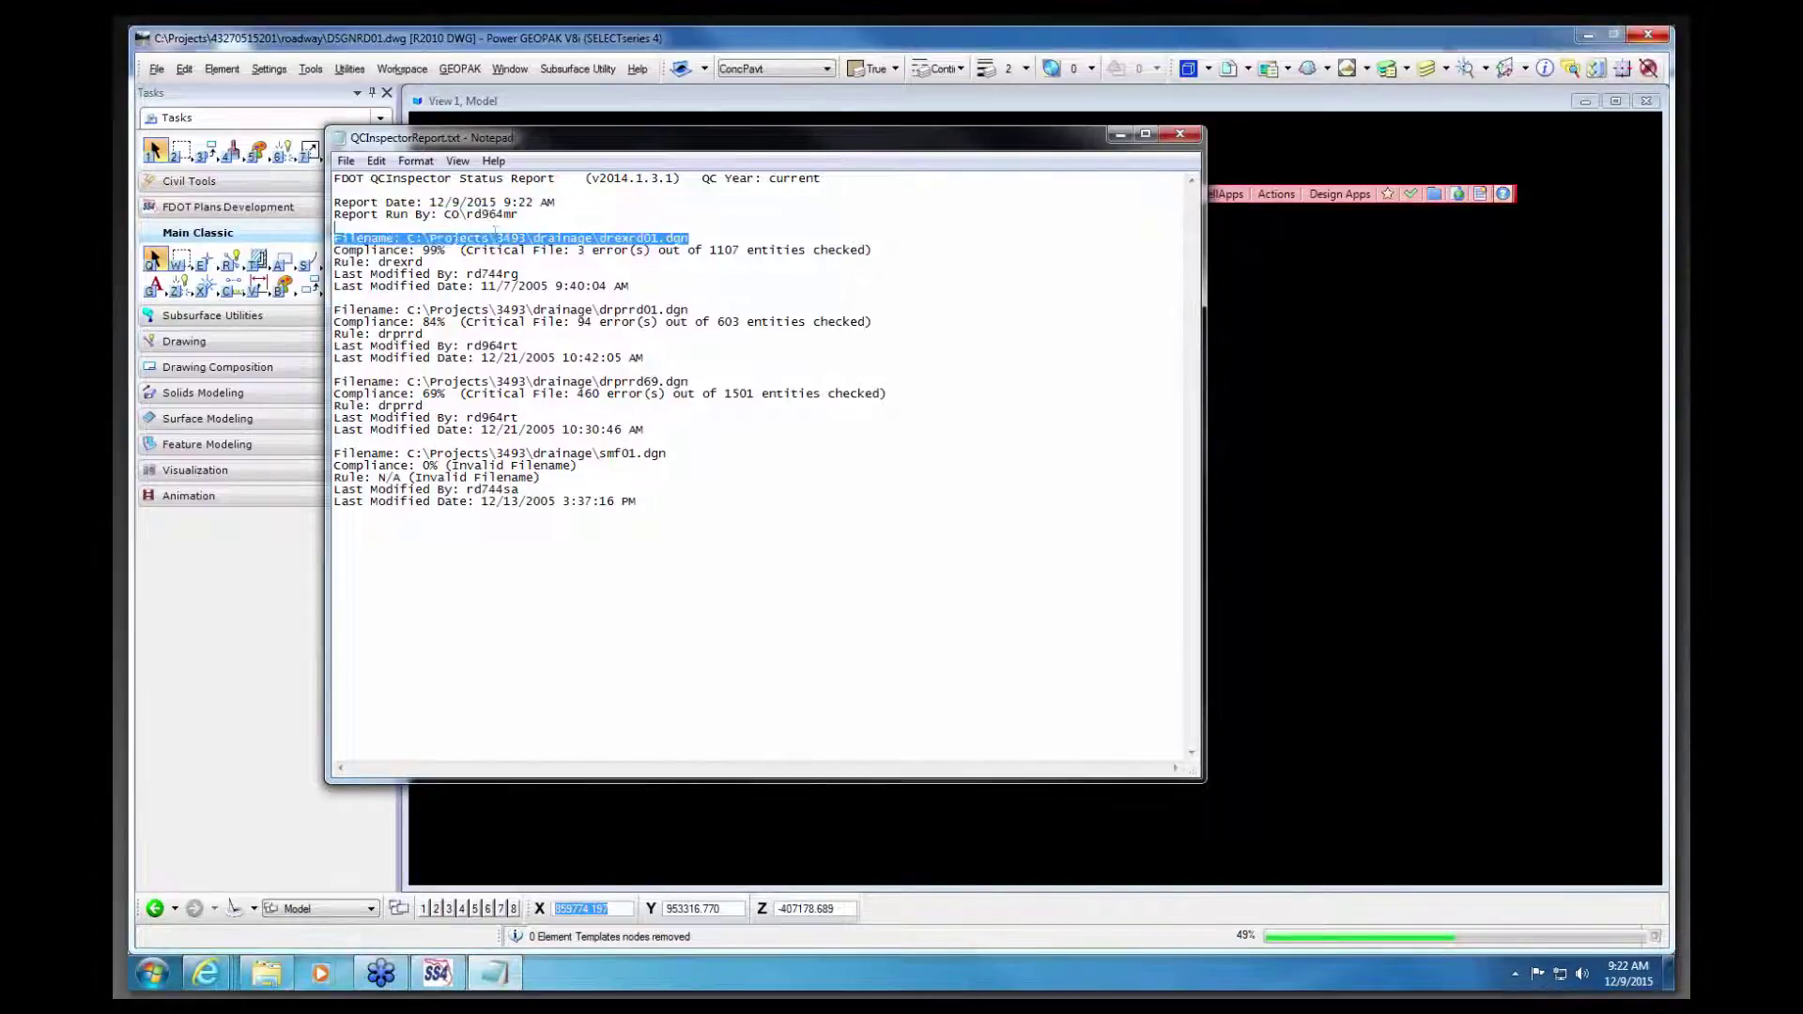
pyautogui.moveTo(446, 251); pyautogui.dragTo(408, 251)
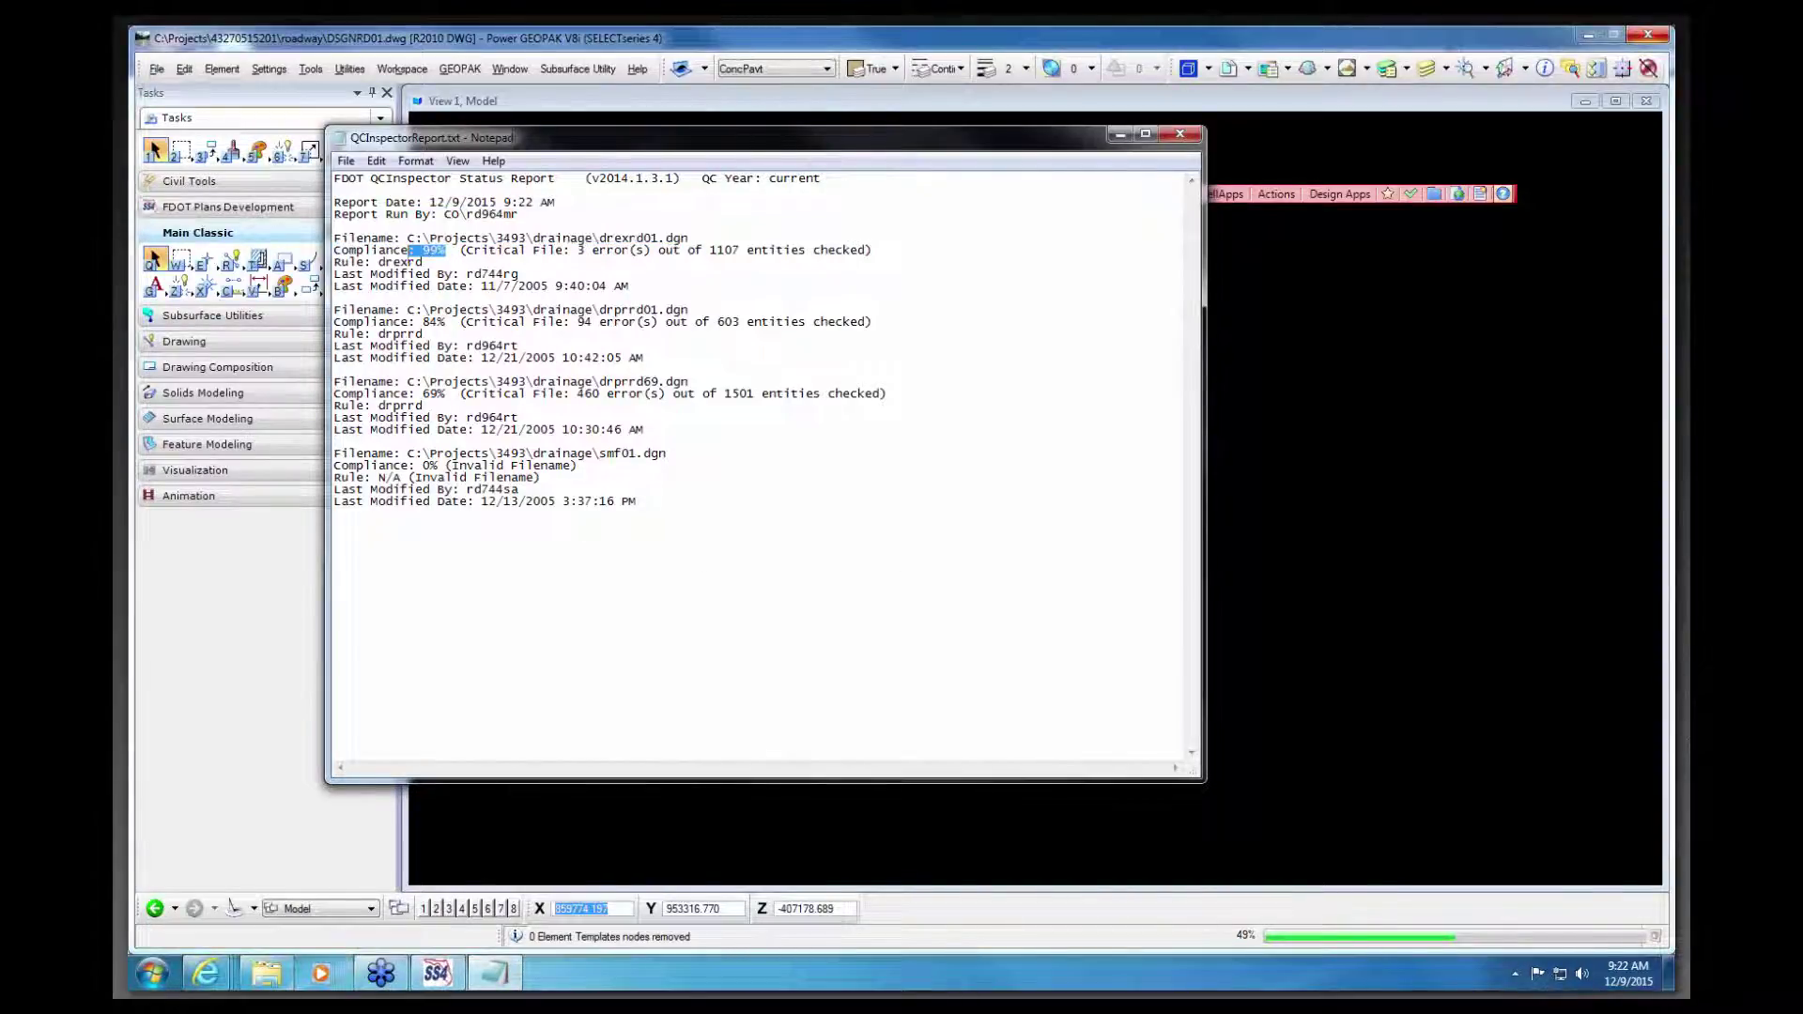
pyautogui.moveTo(572, 250); pyautogui.dragTo(466, 251)
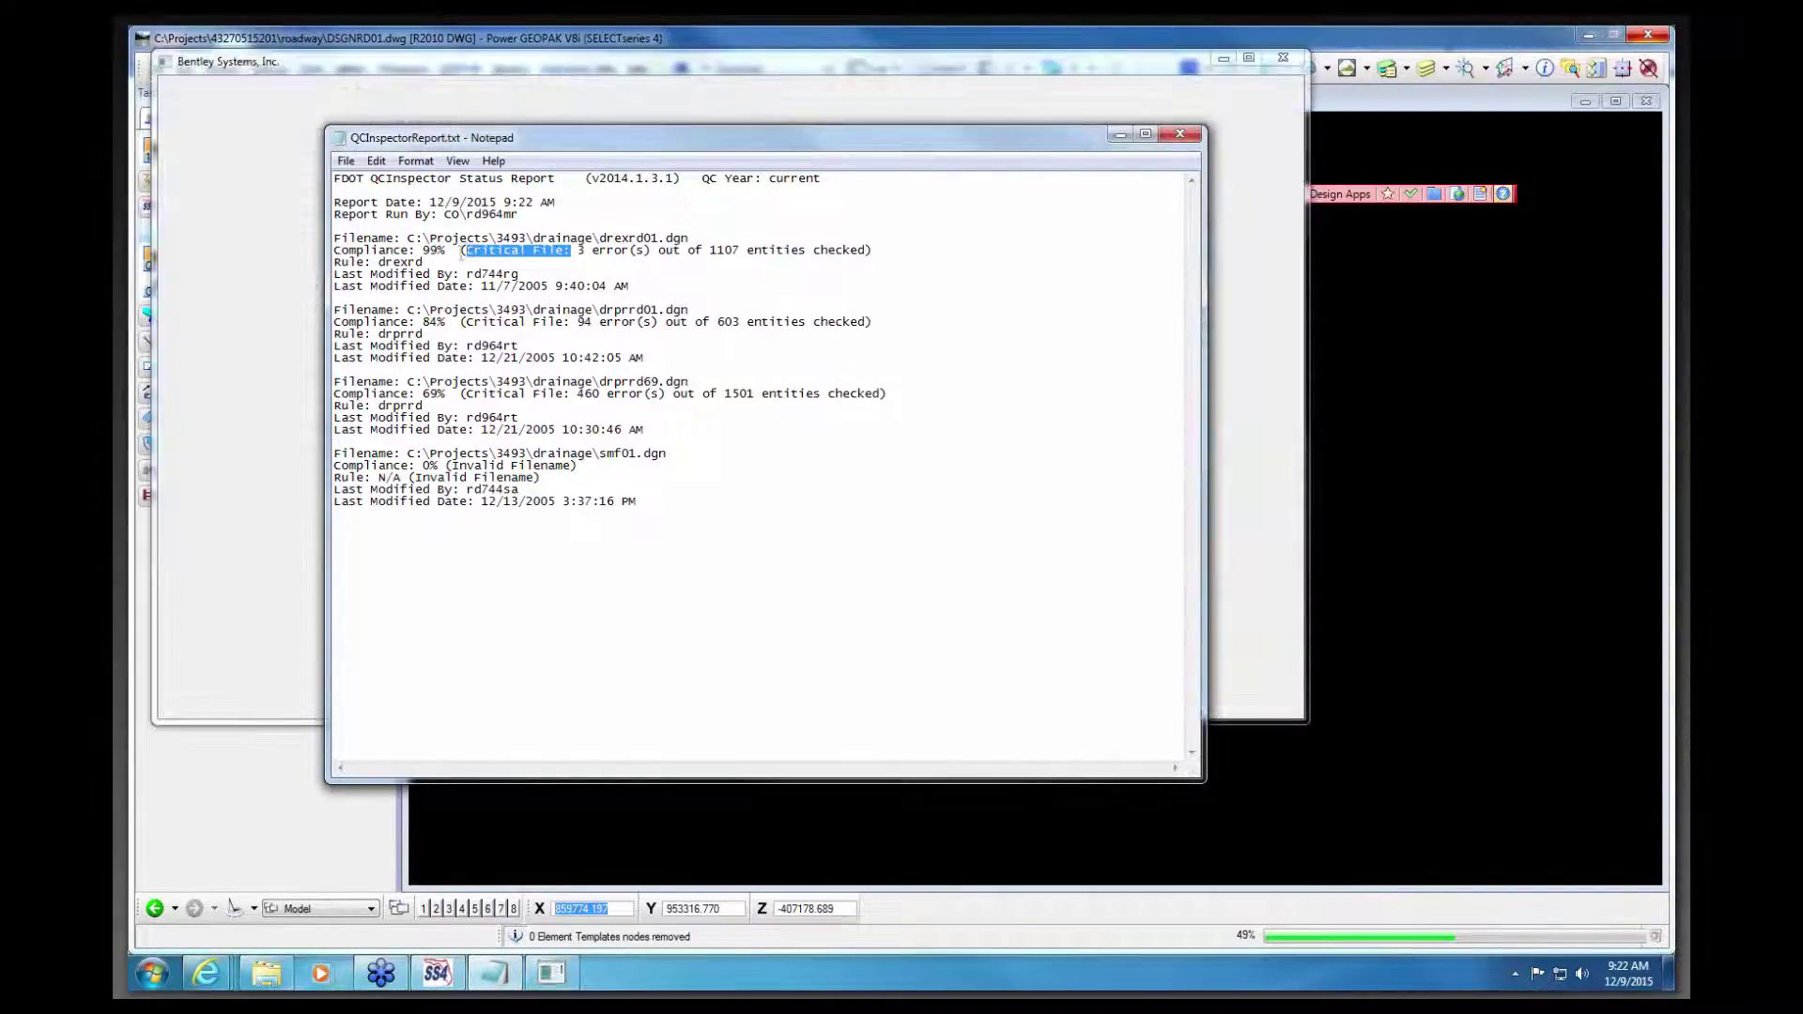
pyautogui.moveTo(453, 251); pyautogui.dragTo(422, 251)
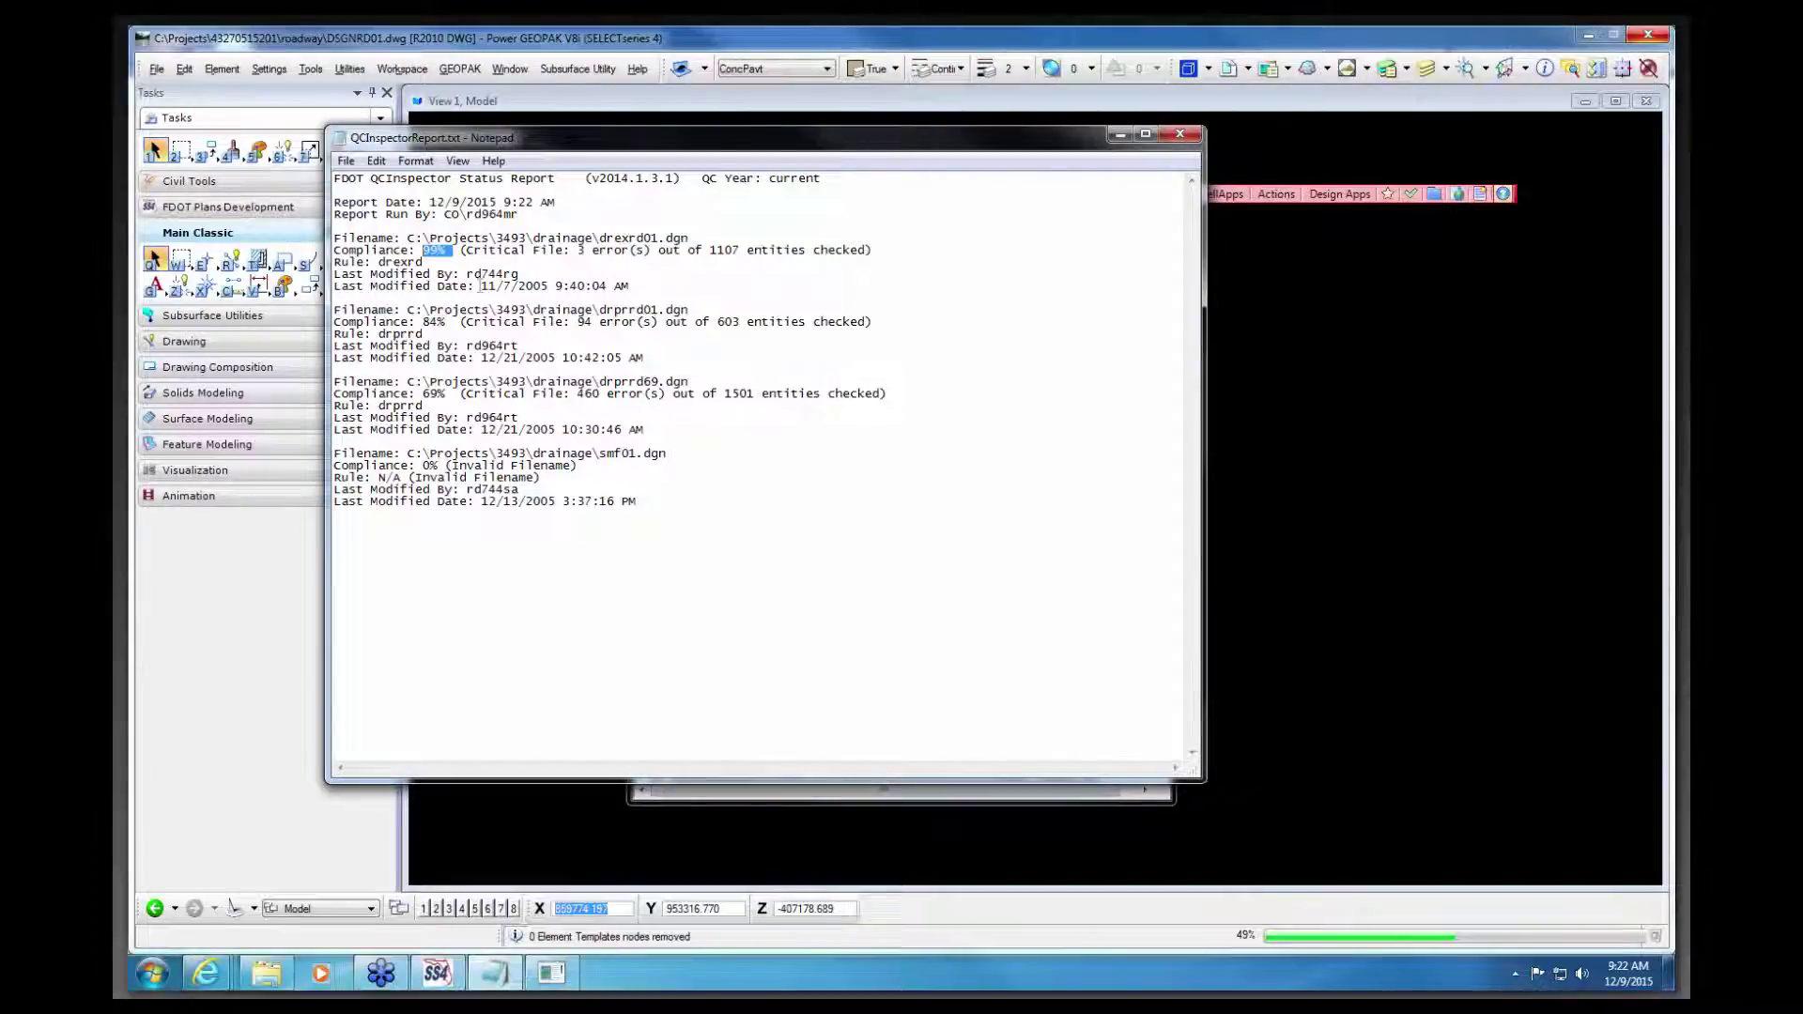
pyautogui.doubleClick(578, 249)
pyautogui.moveTo(779, 249); pyautogui.dragTo(689, 250)
pyautogui.moveTo(423, 262); pyautogui.dragTo(384, 263)
pyautogui.moveTo(521, 276); pyautogui.dragTo(466, 274)
pyautogui.moveTo(633, 285); pyautogui.dragTo(482, 286)
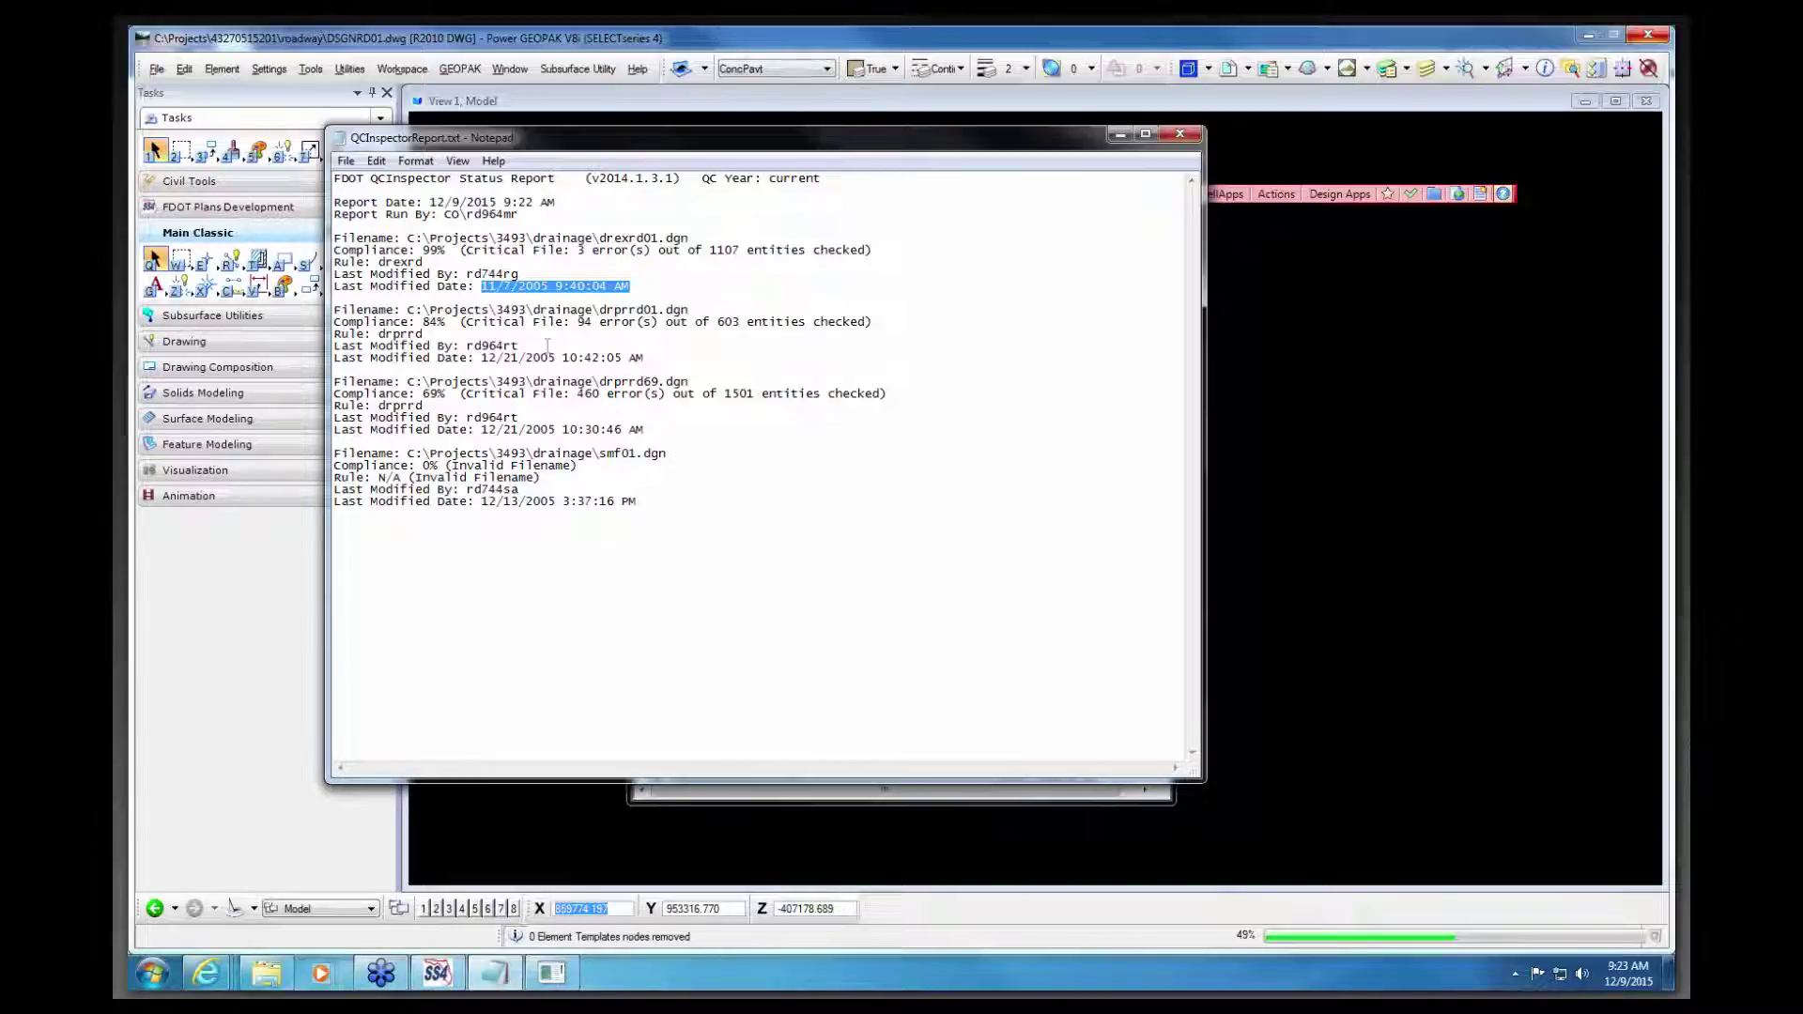
# Step: Close the text report and open QCInspectorReport.txt.html maximized in Internet Explorer
pyautogui.click(1195, 137)
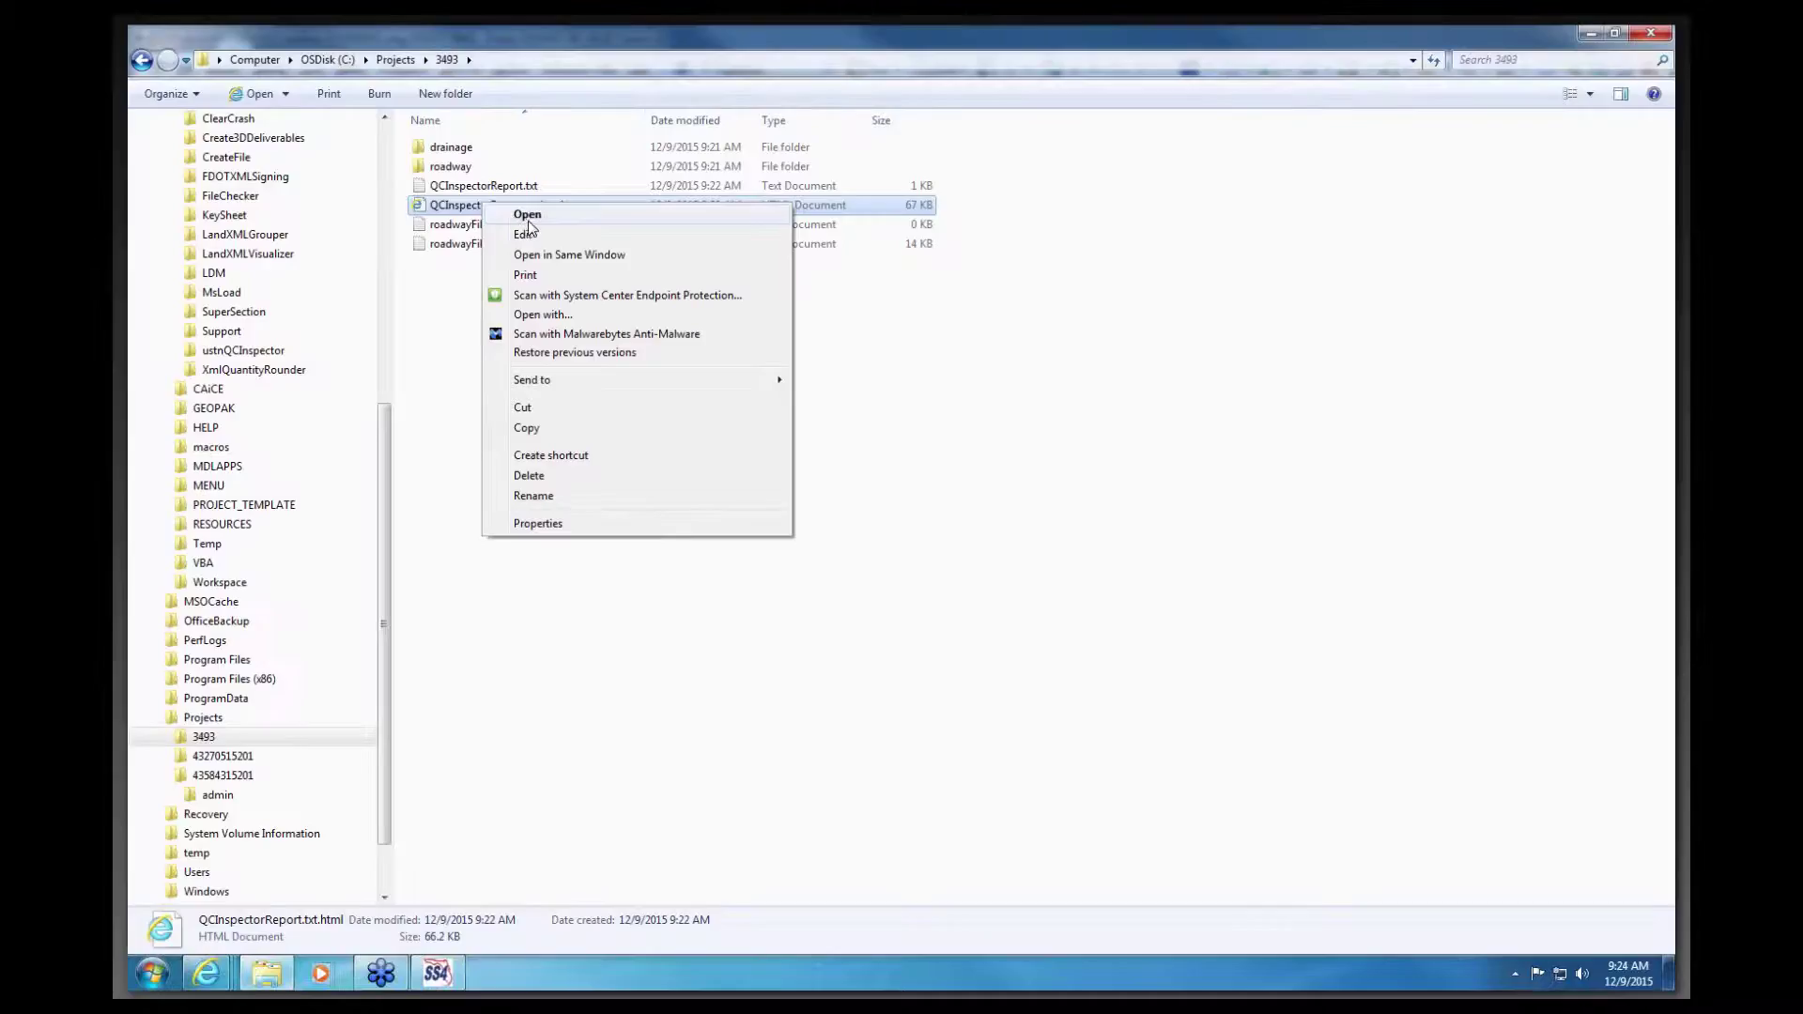
pyautogui.click(524, 214)
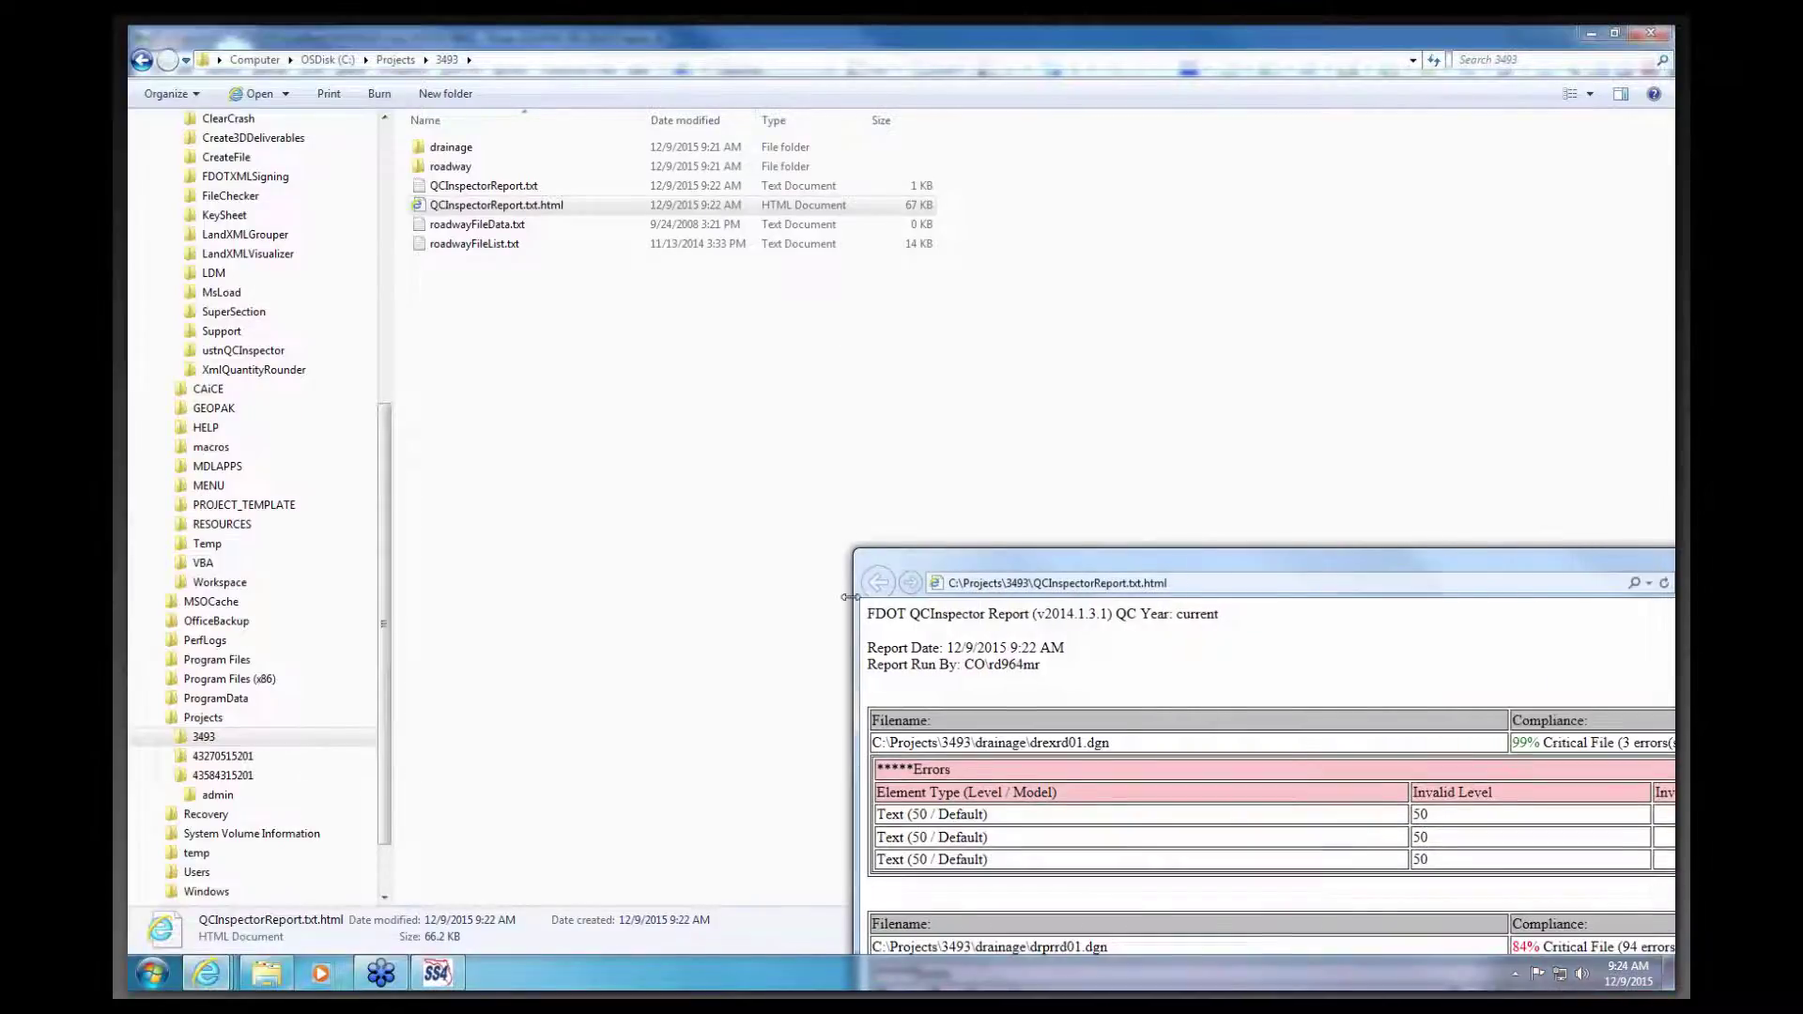
pyautogui.moveTo(1057, 554); pyautogui.dragTo(384, 32)
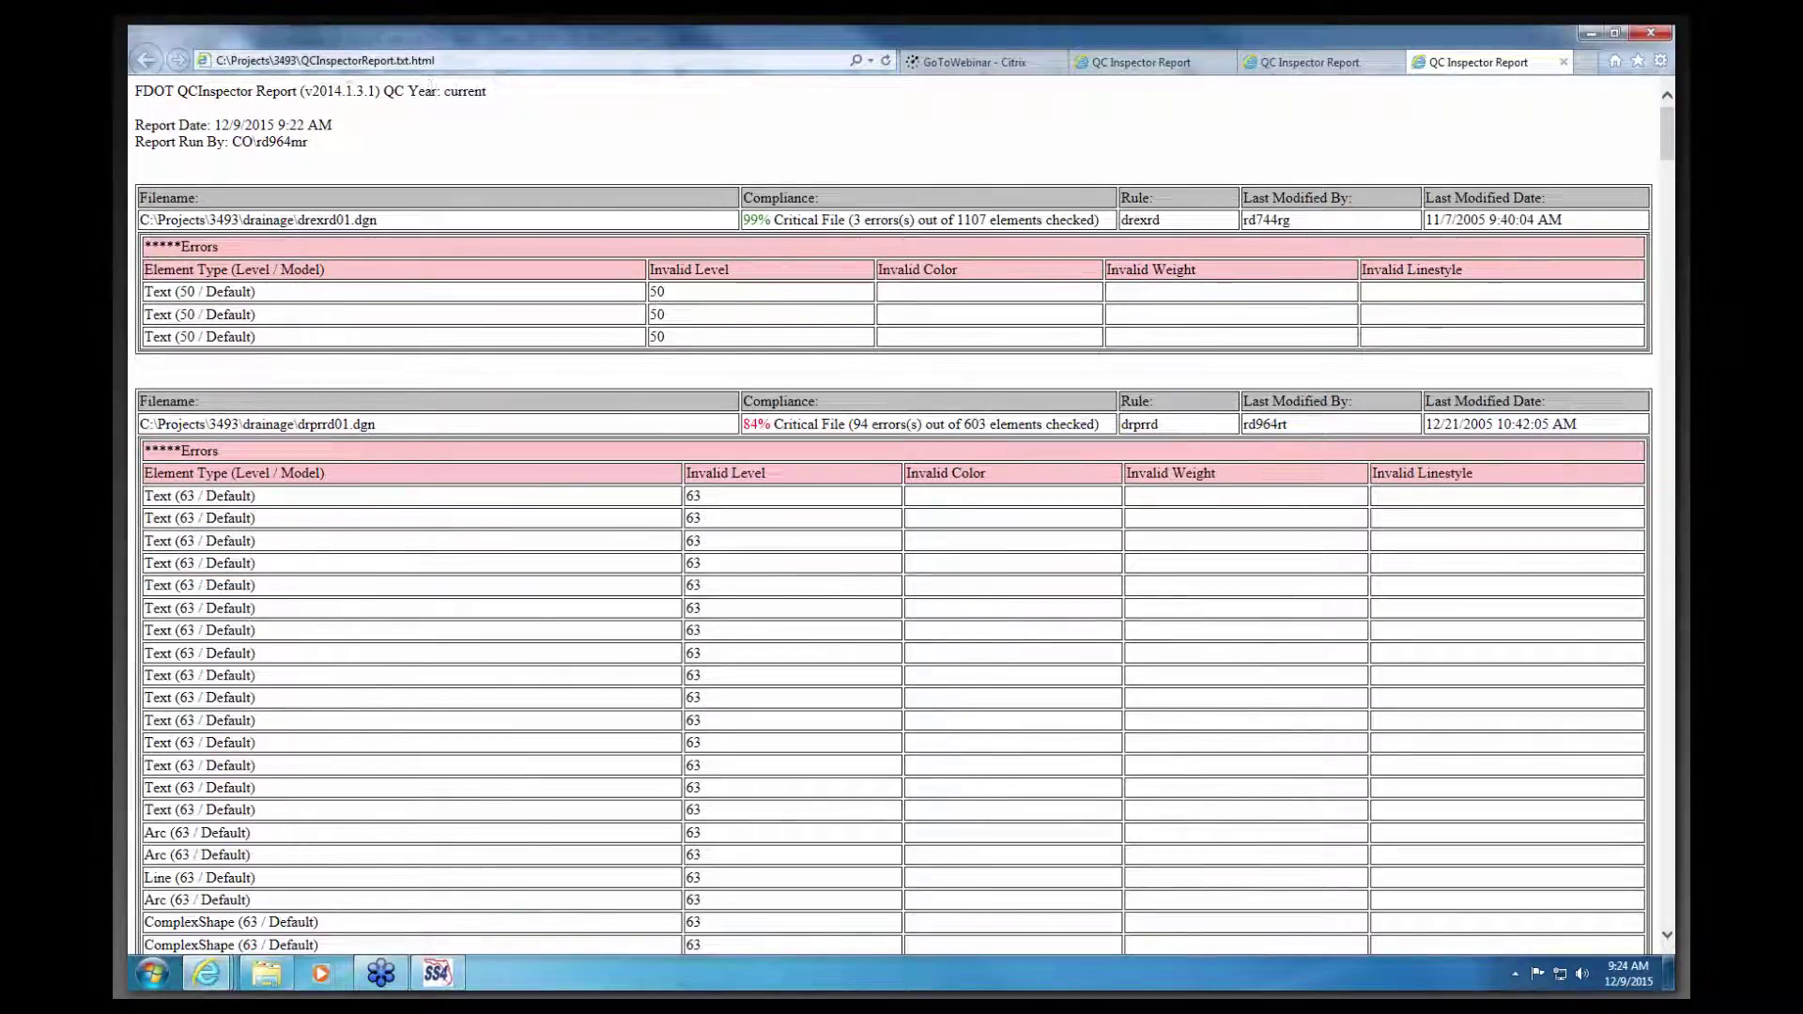
# Step: Highlight the report date, author and drexrd01.dgn summary row, then close the page
pyautogui.moveTo(332, 124); pyautogui.dragTo(236, 118)
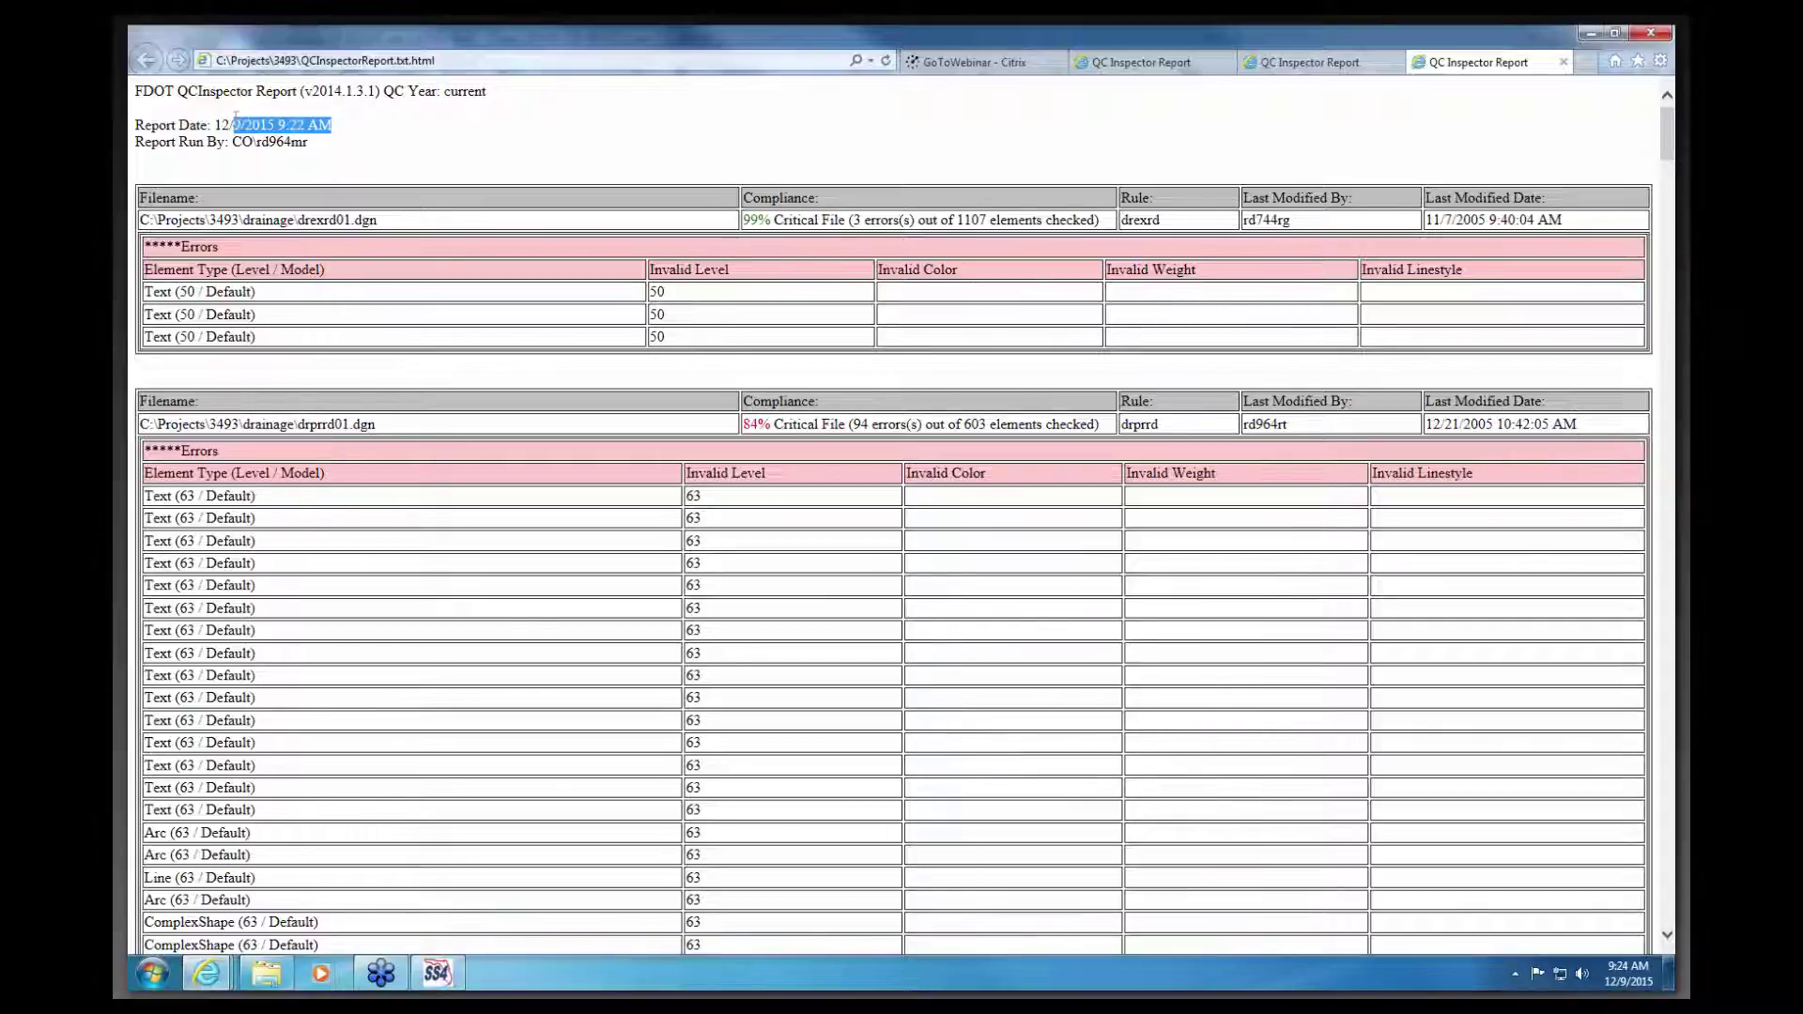
pyautogui.moveTo(311, 143); pyautogui.dragTo(238, 148)
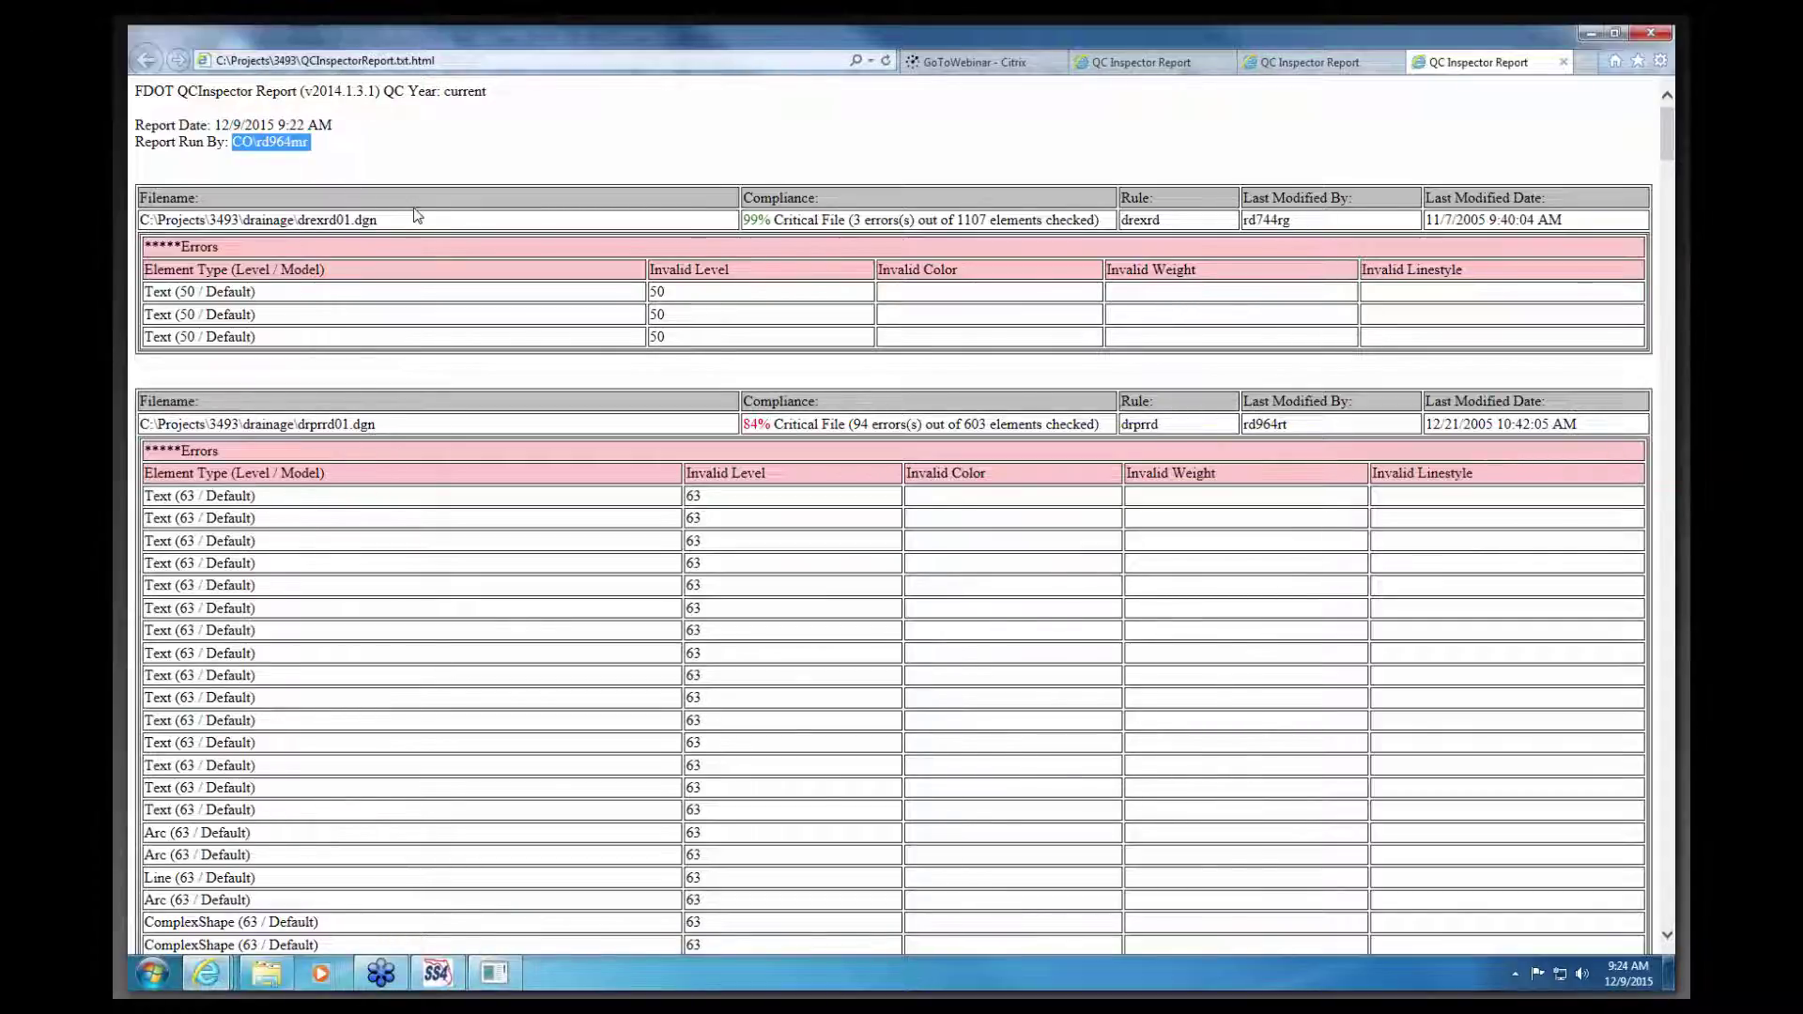
pyautogui.moveTo(423, 219); pyautogui.dragTo(299, 220)
pyautogui.moveTo(919, 220); pyautogui.dragTo(773, 221)
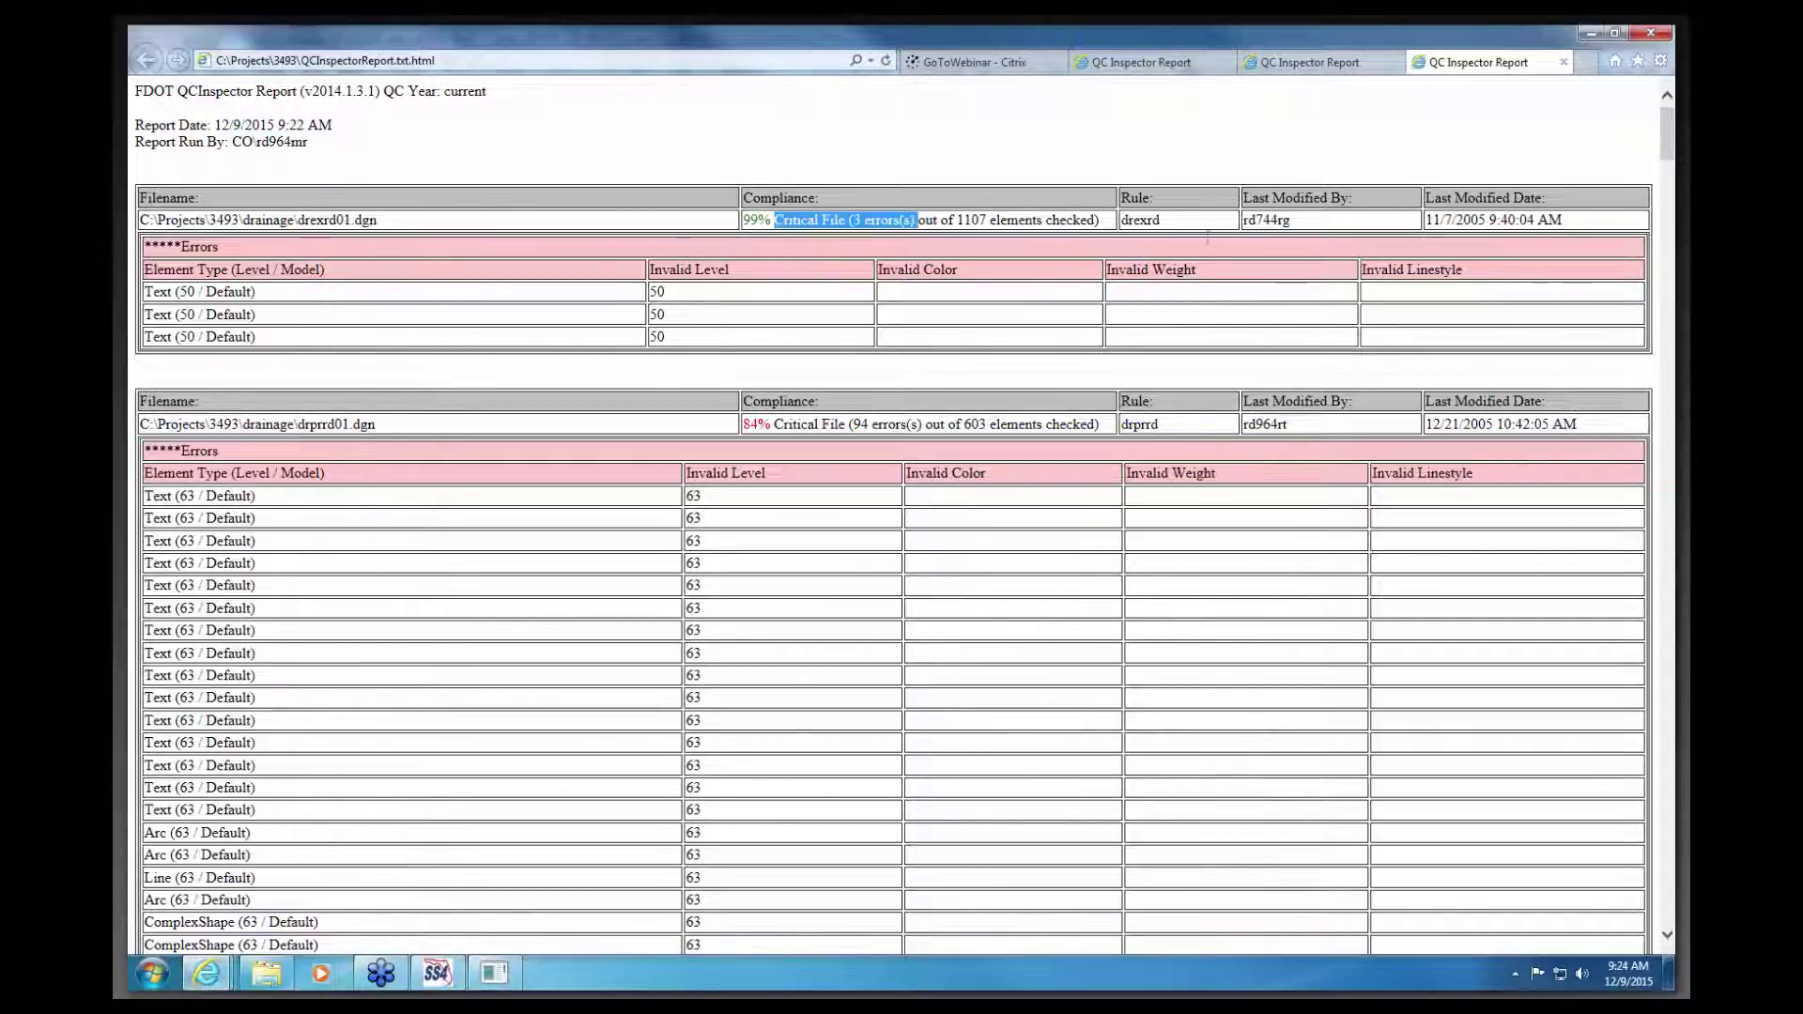
pyautogui.moveTo(1564, 221); pyautogui.dragTo(156, 223)
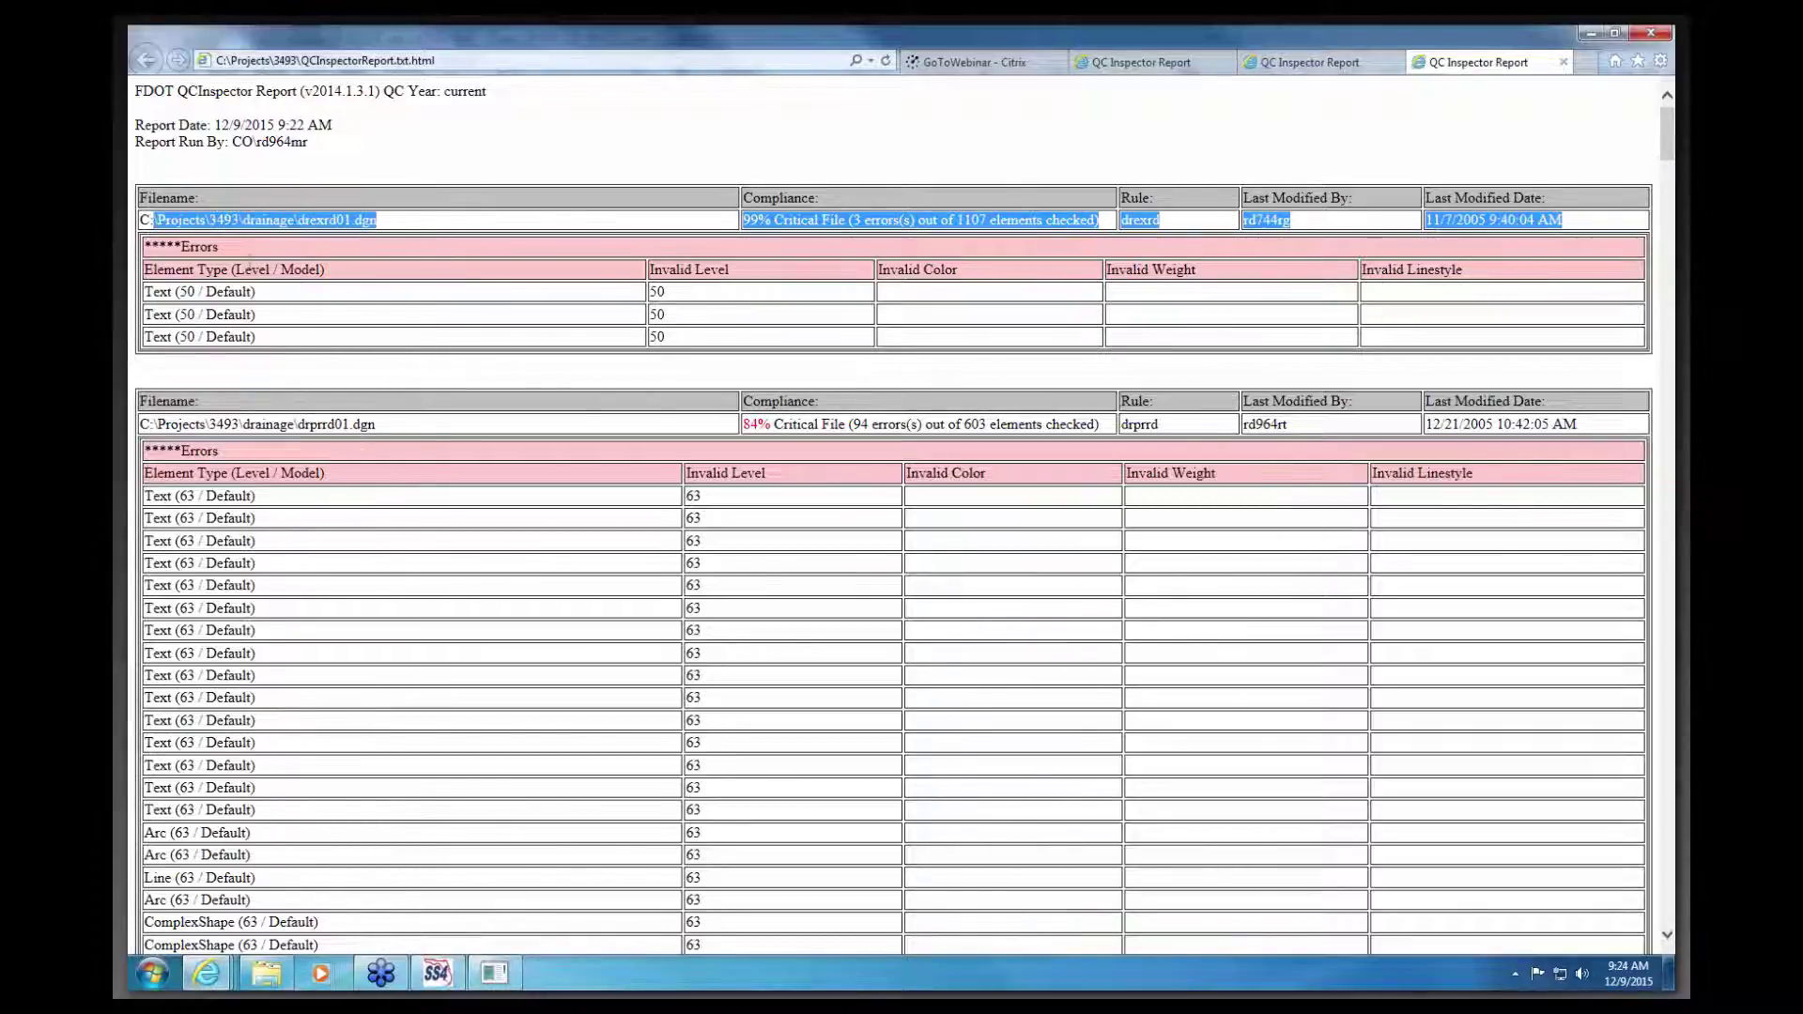
pyautogui.click(258, 340)
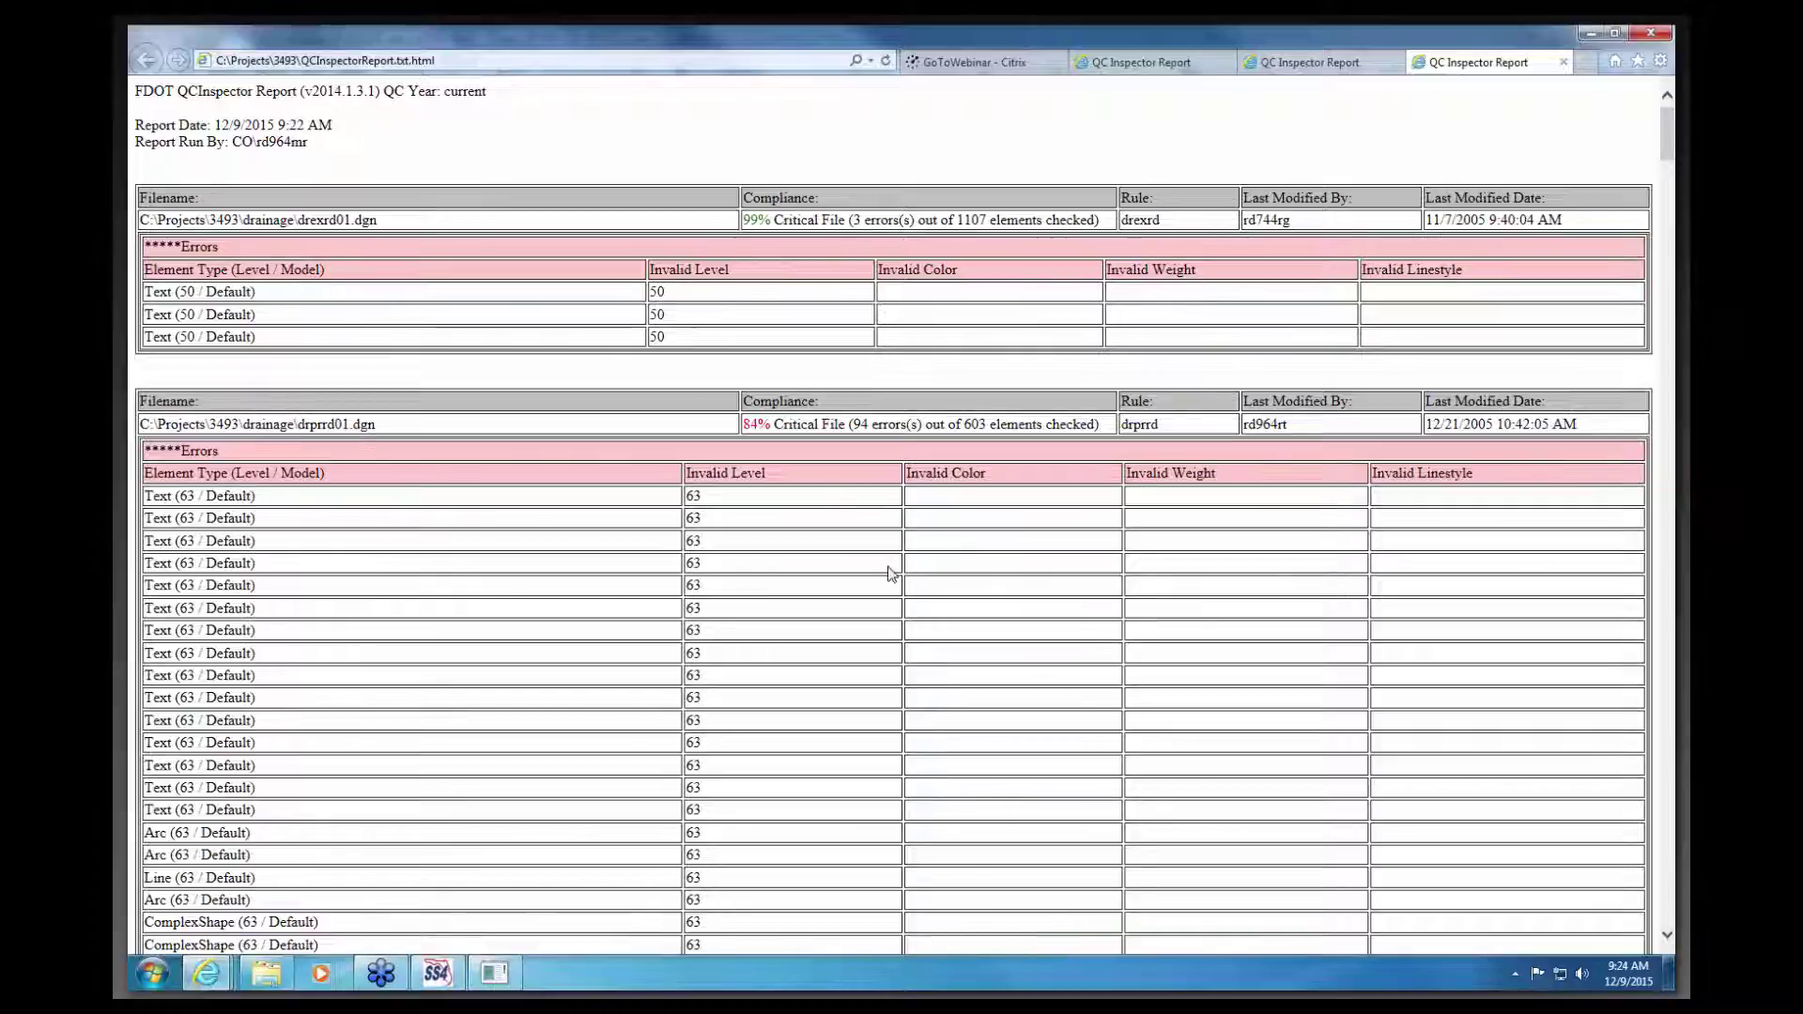
pyautogui.scroll(-3, 850, 589)
pyautogui.scroll(1, 846, 592)
pyautogui.scroll(-2, 845, 598)
pyautogui.scroll(-1, 843, 598)
pyautogui.scroll(-1, 842, 598)
pyautogui.scroll(-1, 840, 598)
pyautogui.scroll(-1, 836, 599)
pyautogui.scroll(-3, 835, 598)
pyautogui.scroll(-3, 836, 598)
pyautogui.scroll(-1, 835, 600)
pyautogui.scroll(-1, 836, 603)
pyautogui.scroll(-3, 835, 601)
pyautogui.scroll(-3, 835, 601)
pyautogui.scroll(-2, 833, 602)
pyautogui.scroll(-2, 832, 602)
pyautogui.scroll(-3, 830, 601)
pyautogui.scroll(-3, 829, 600)
pyautogui.scroll(-3, 827, 599)
pyautogui.scroll(-3, 826, 597)
pyautogui.scroll(-3, 825, 596)
pyautogui.scroll(4, 826, 596)
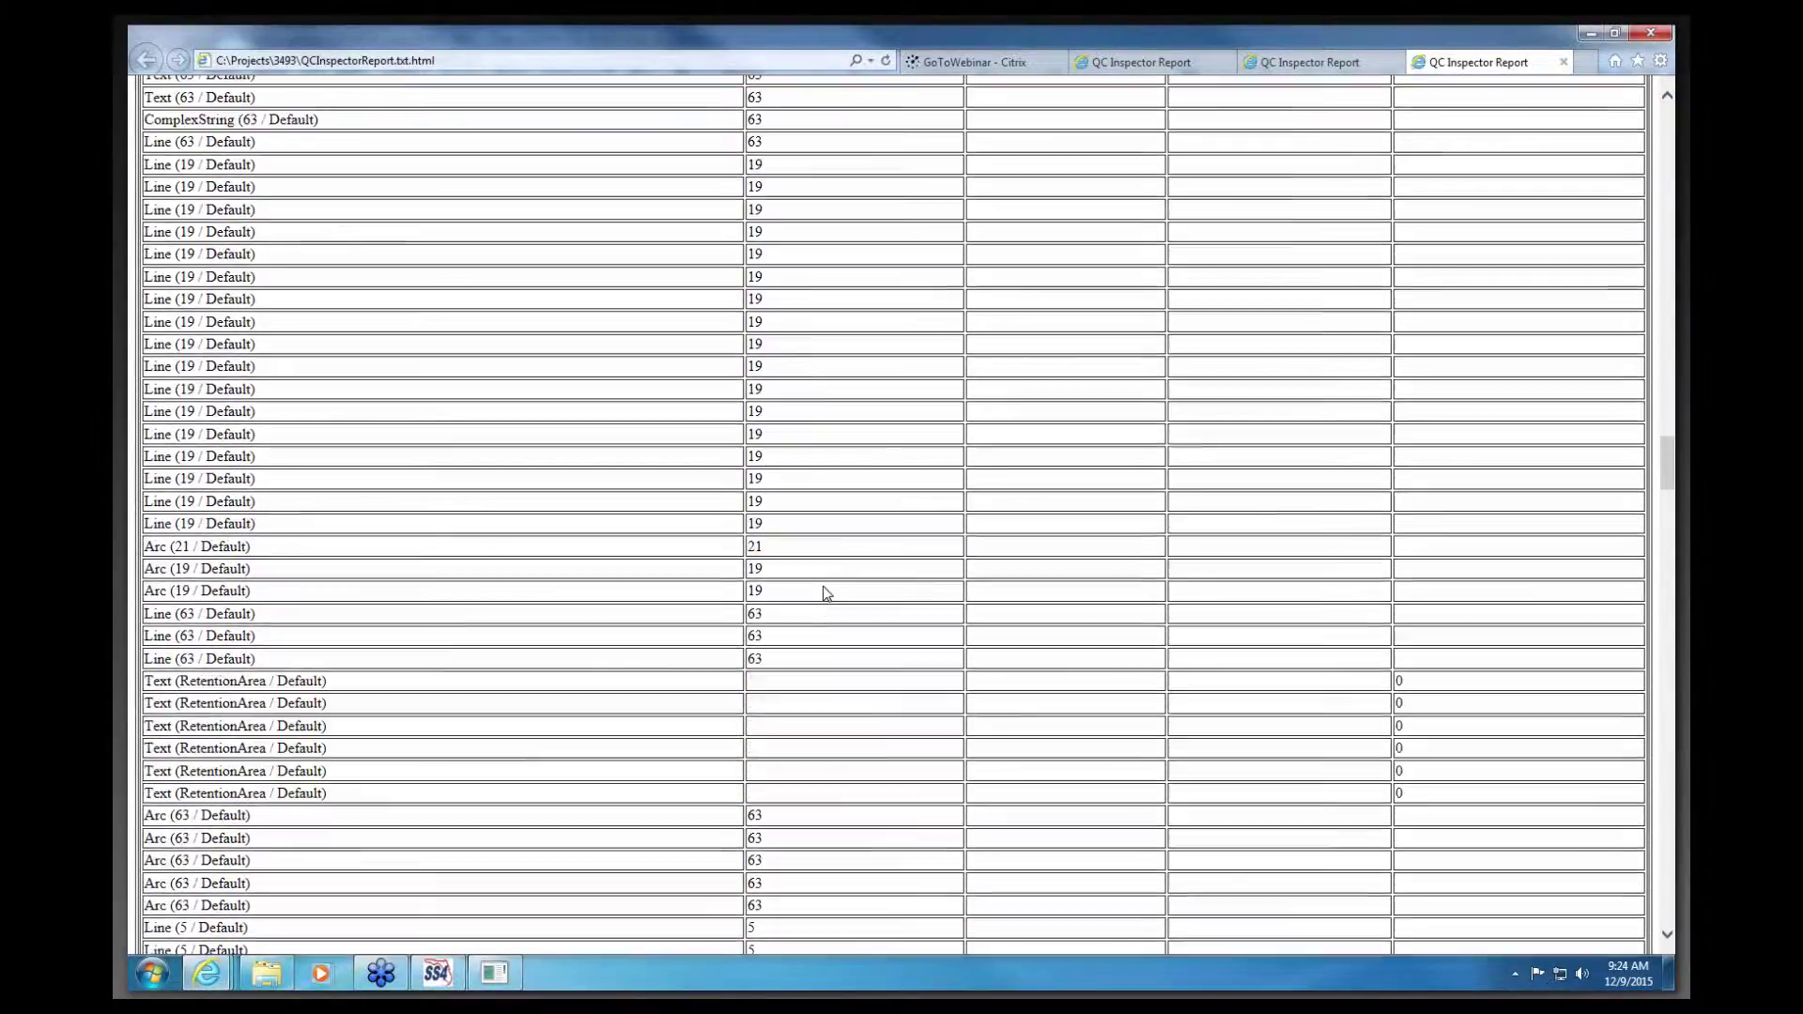
pyautogui.scroll(5, 826, 594)
pyautogui.scroll(3, 825, 594)
pyautogui.scroll(3, 826, 596)
pyautogui.scroll(3, 824, 594)
pyautogui.scroll(3, 825, 592)
pyautogui.scroll(3, 825, 592)
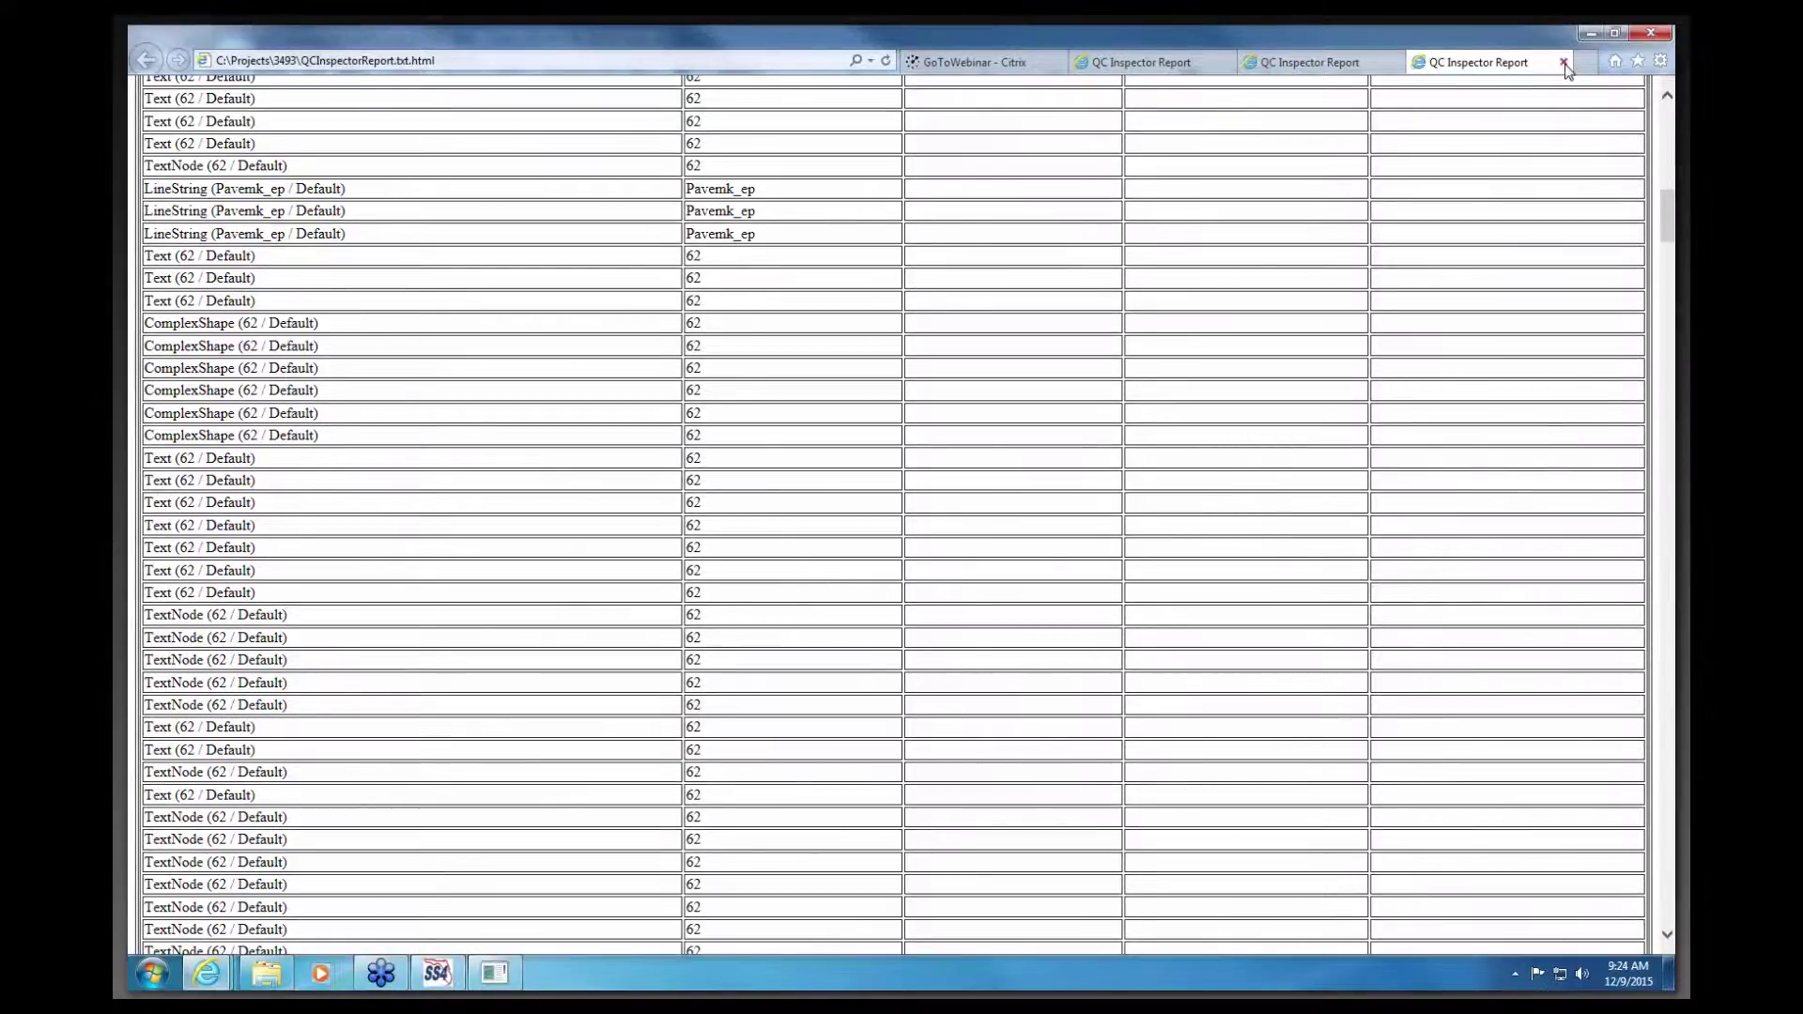
pyautogui.click(1413, 54)
# Step: Close the browser and end the crashed geopak.exe *32 process in Task Manager
pyautogui.click(1589, 32)
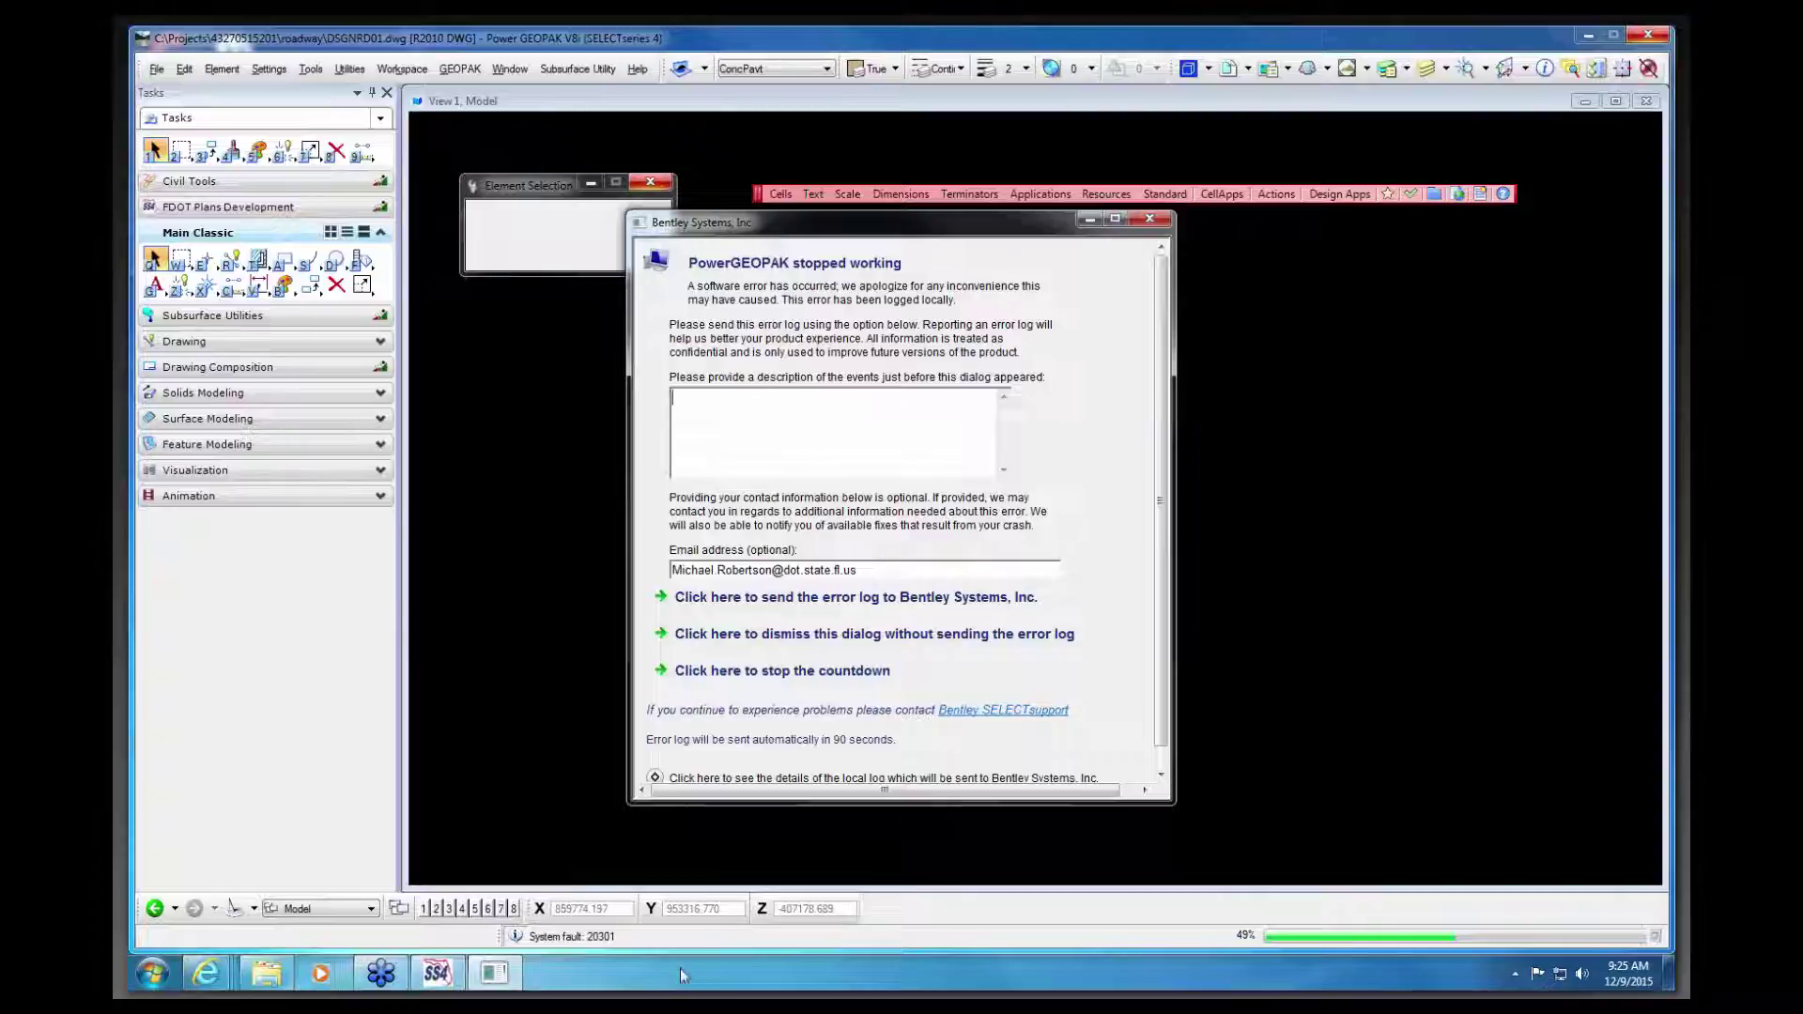
pyautogui.rightClick(682, 980)
pyautogui.click(757, 908)
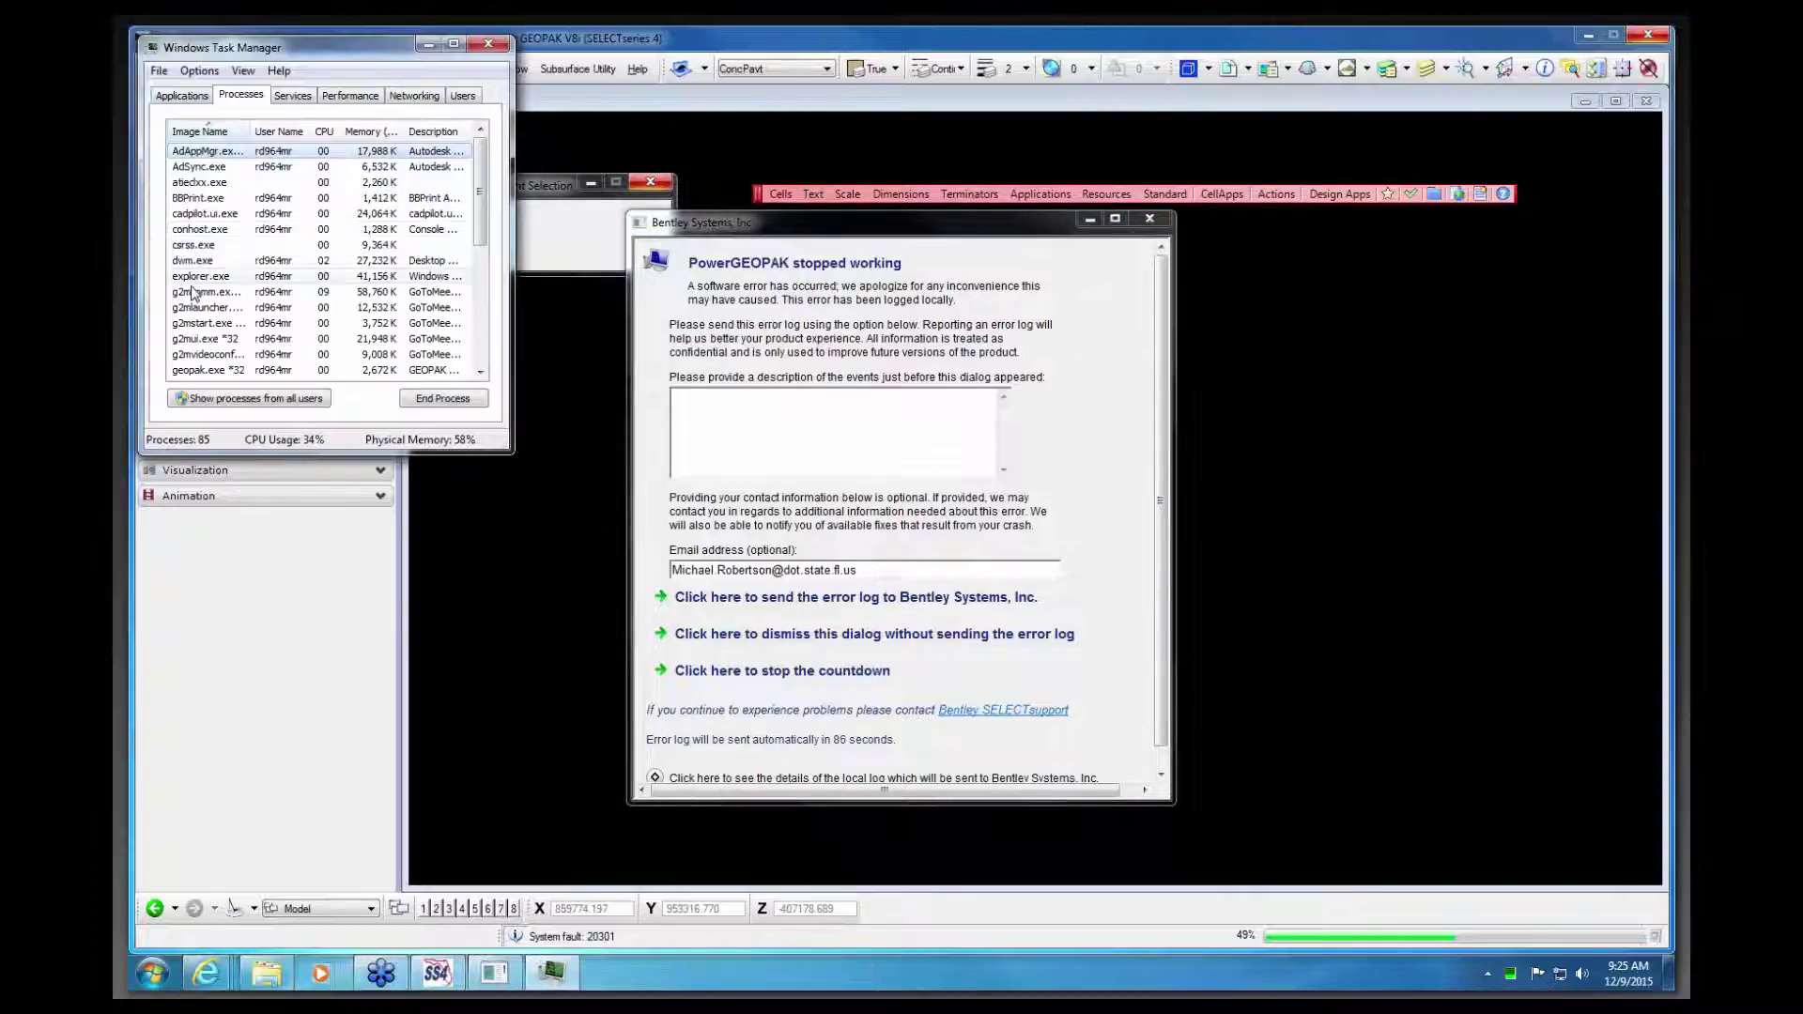
pyautogui.click(211, 375)
pyautogui.click(442, 399)
pyautogui.click(923, 530)
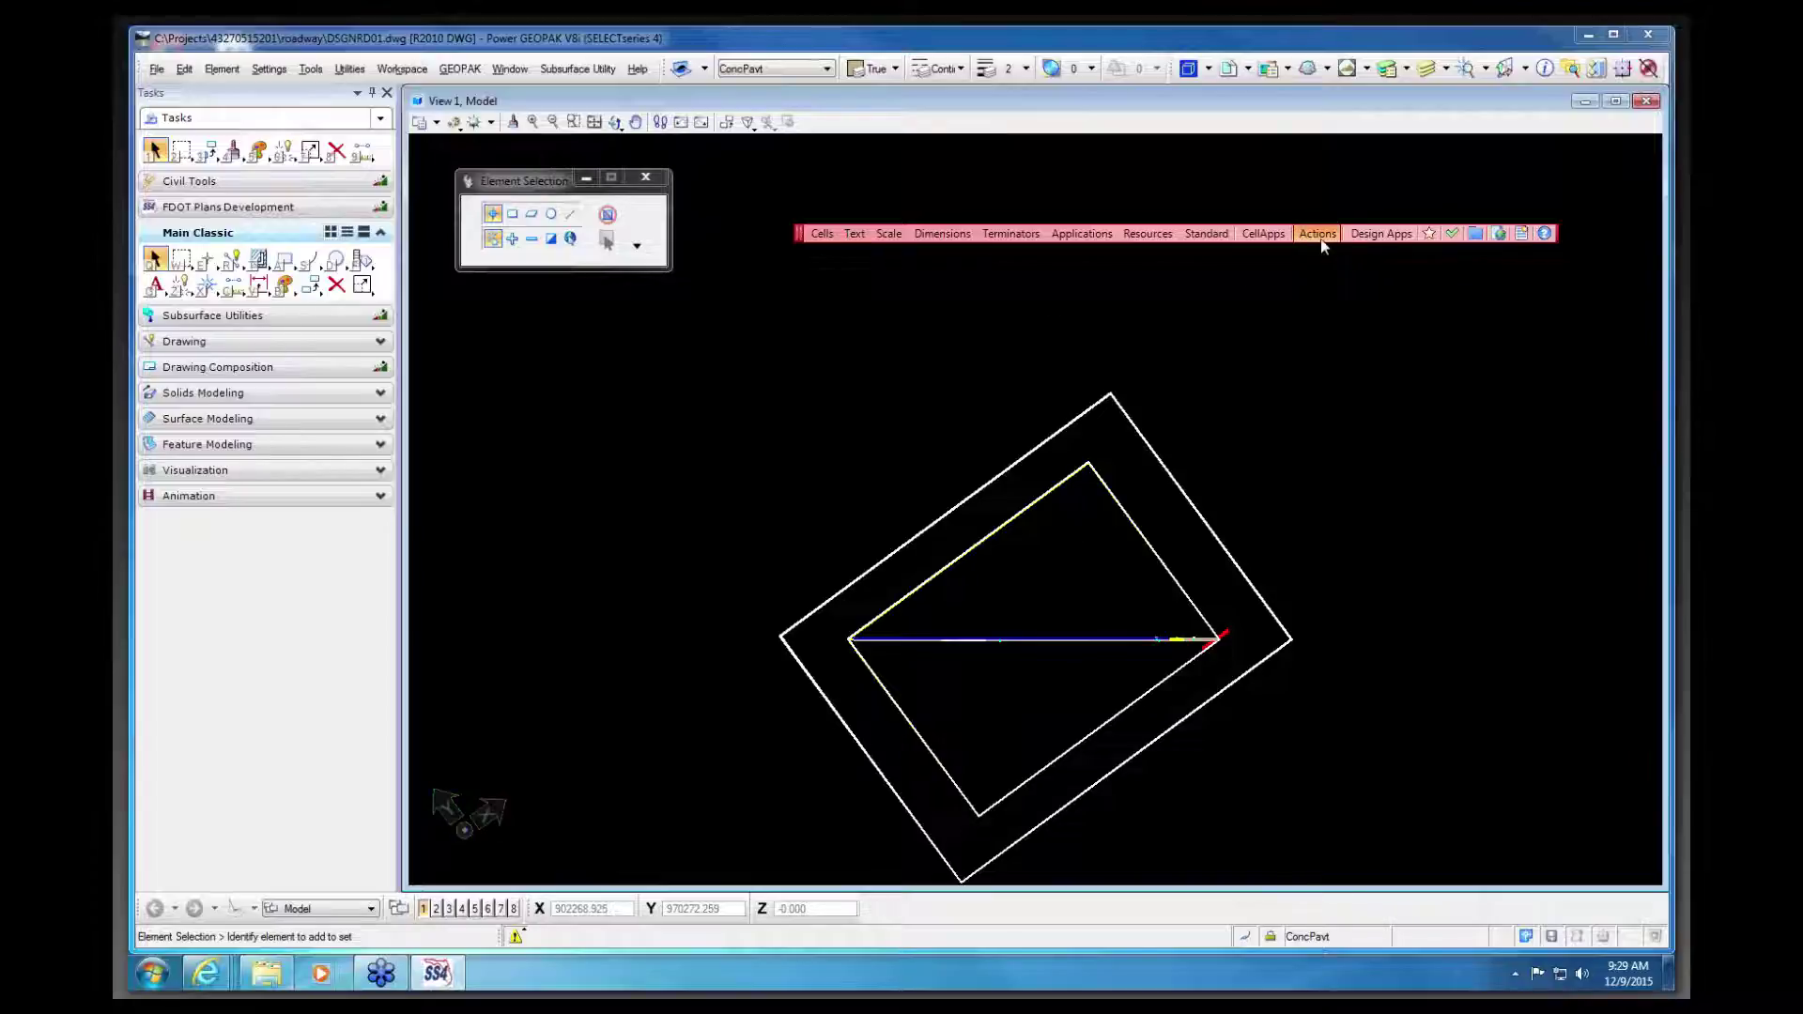
# Step: Run QC Check on DSGNRD01, confirm 99% compliance, and reposition the pink toolbar
pyautogui.click(1318, 234)
pyautogui.moveTo(1360, 507)
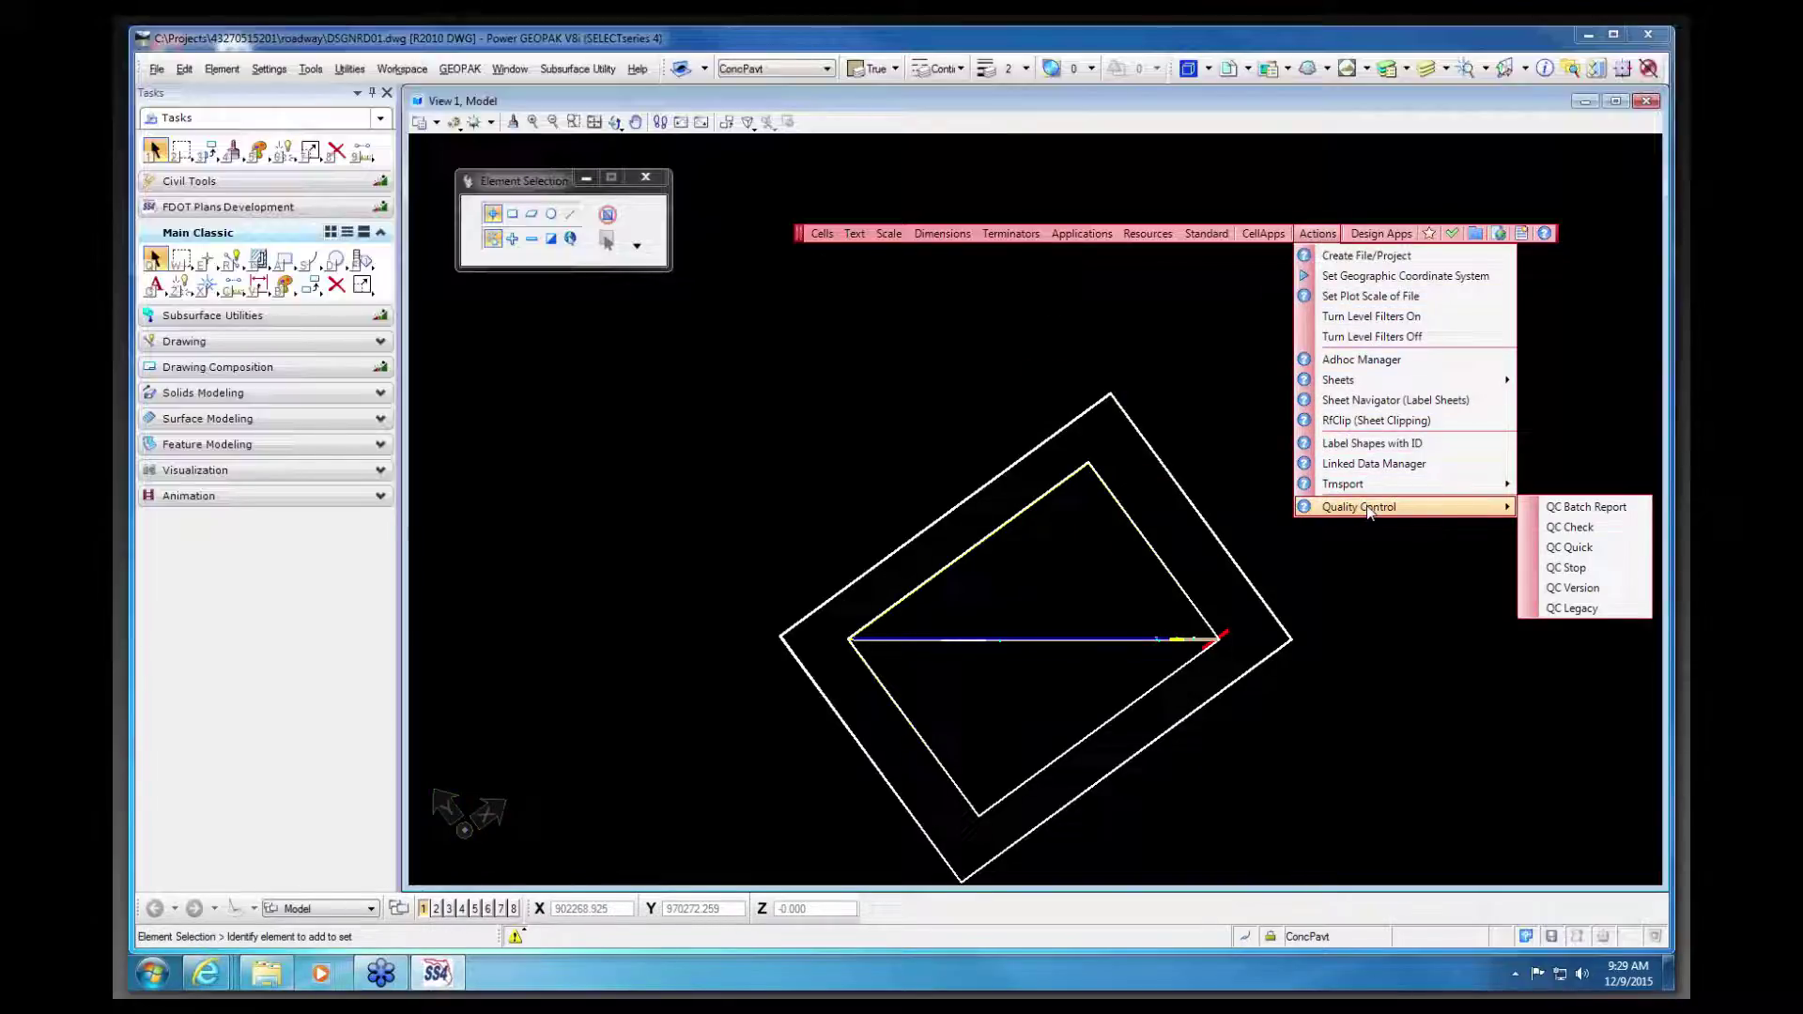
pyautogui.click(1568, 529)
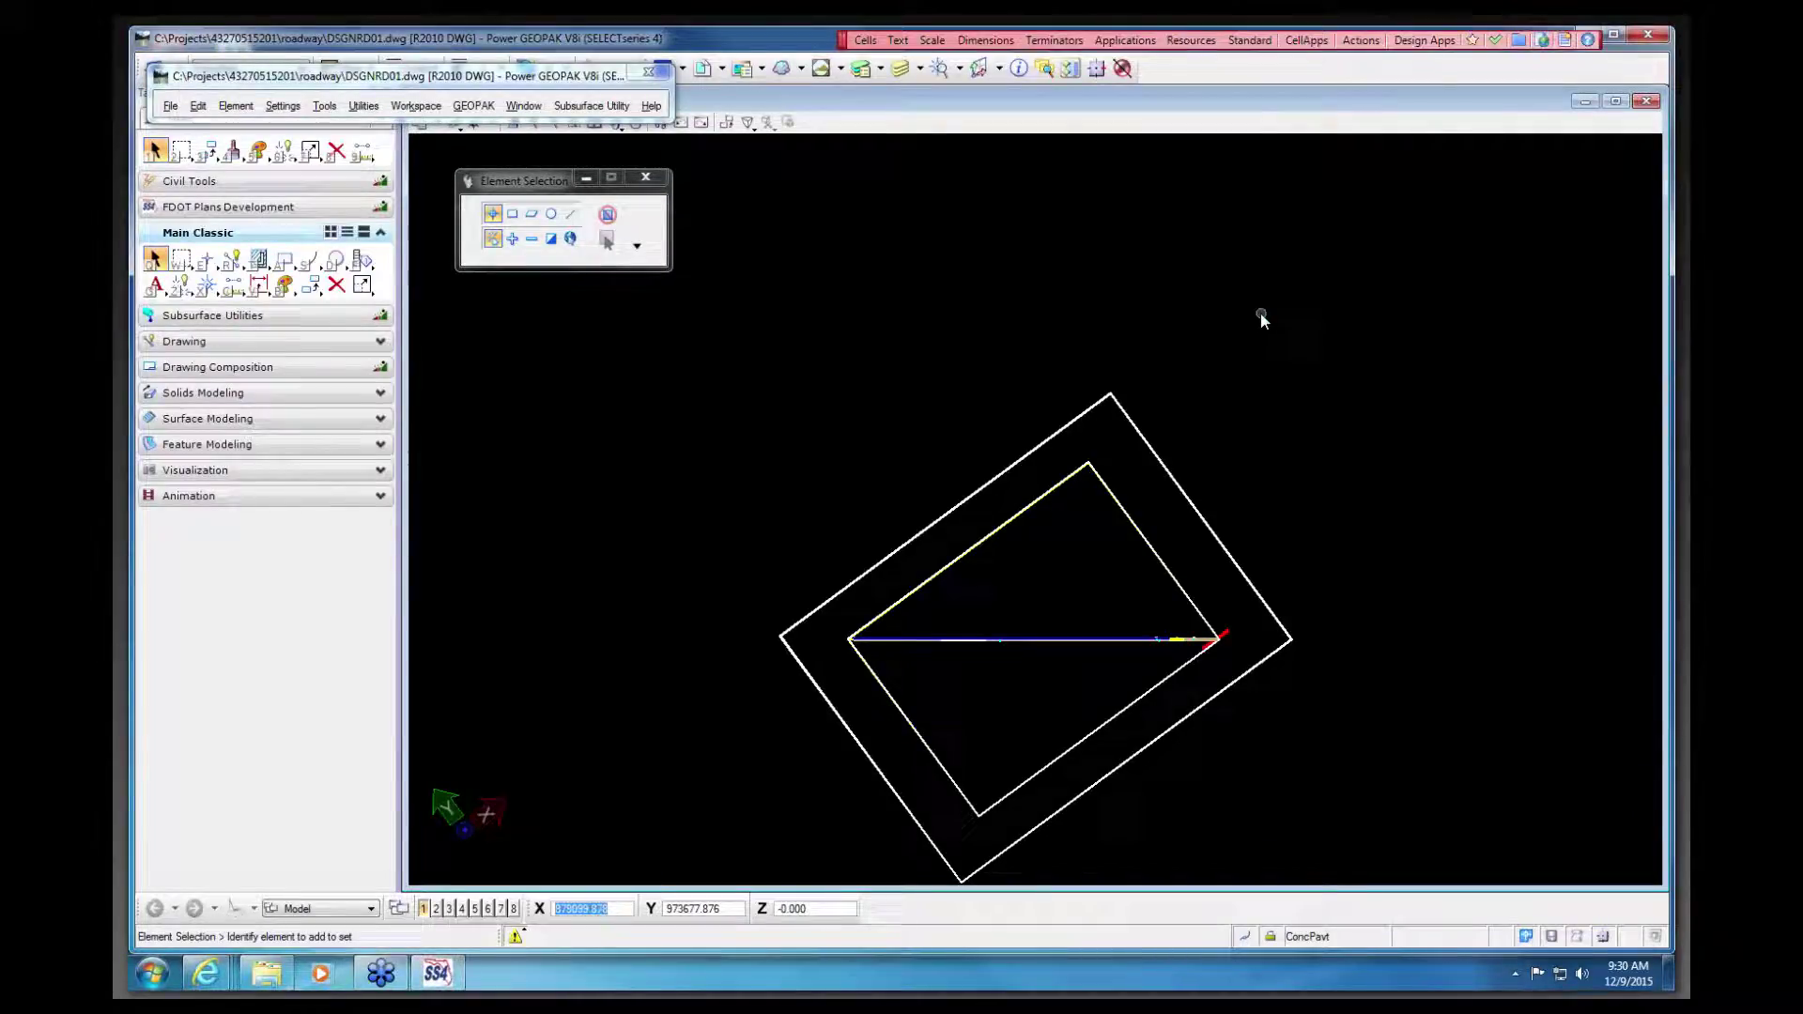
pyautogui.moveTo(842, 39); pyautogui.dragTo(798, 221)
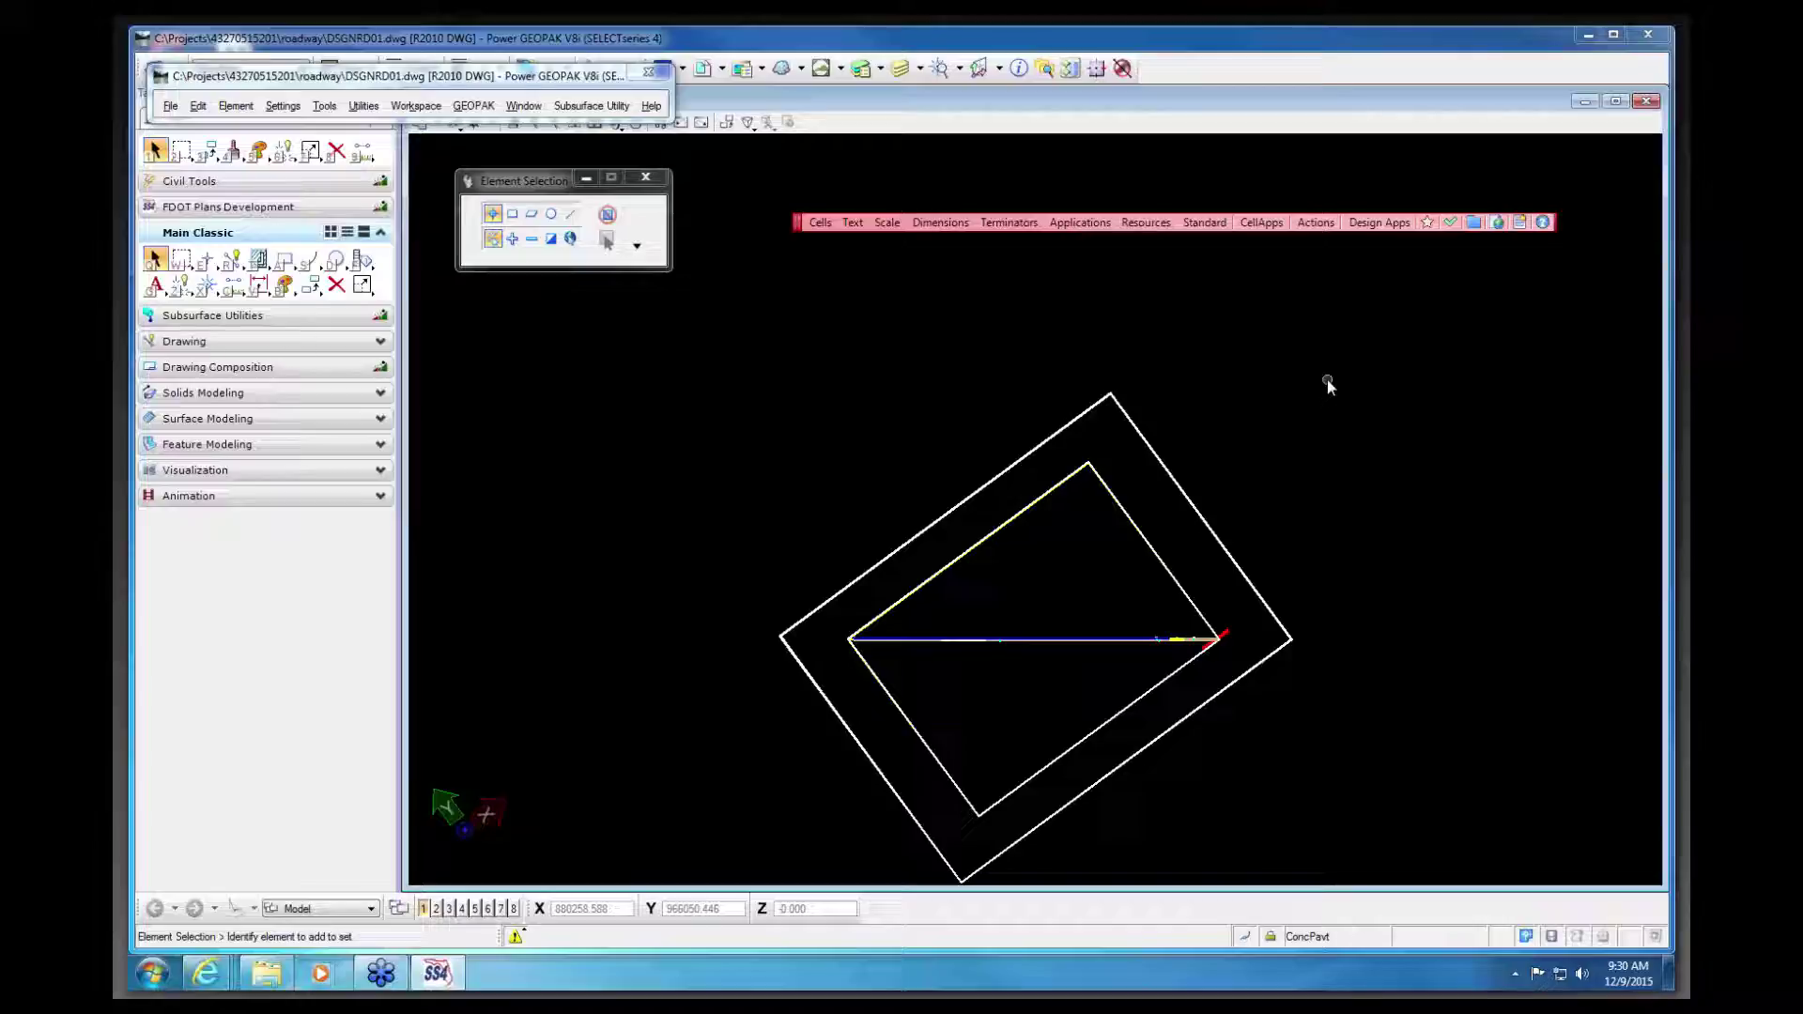
# Step: Show the Quality Control submenu under the FDOT toolbar's Actions menu
pyautogui.click(1317, 226)
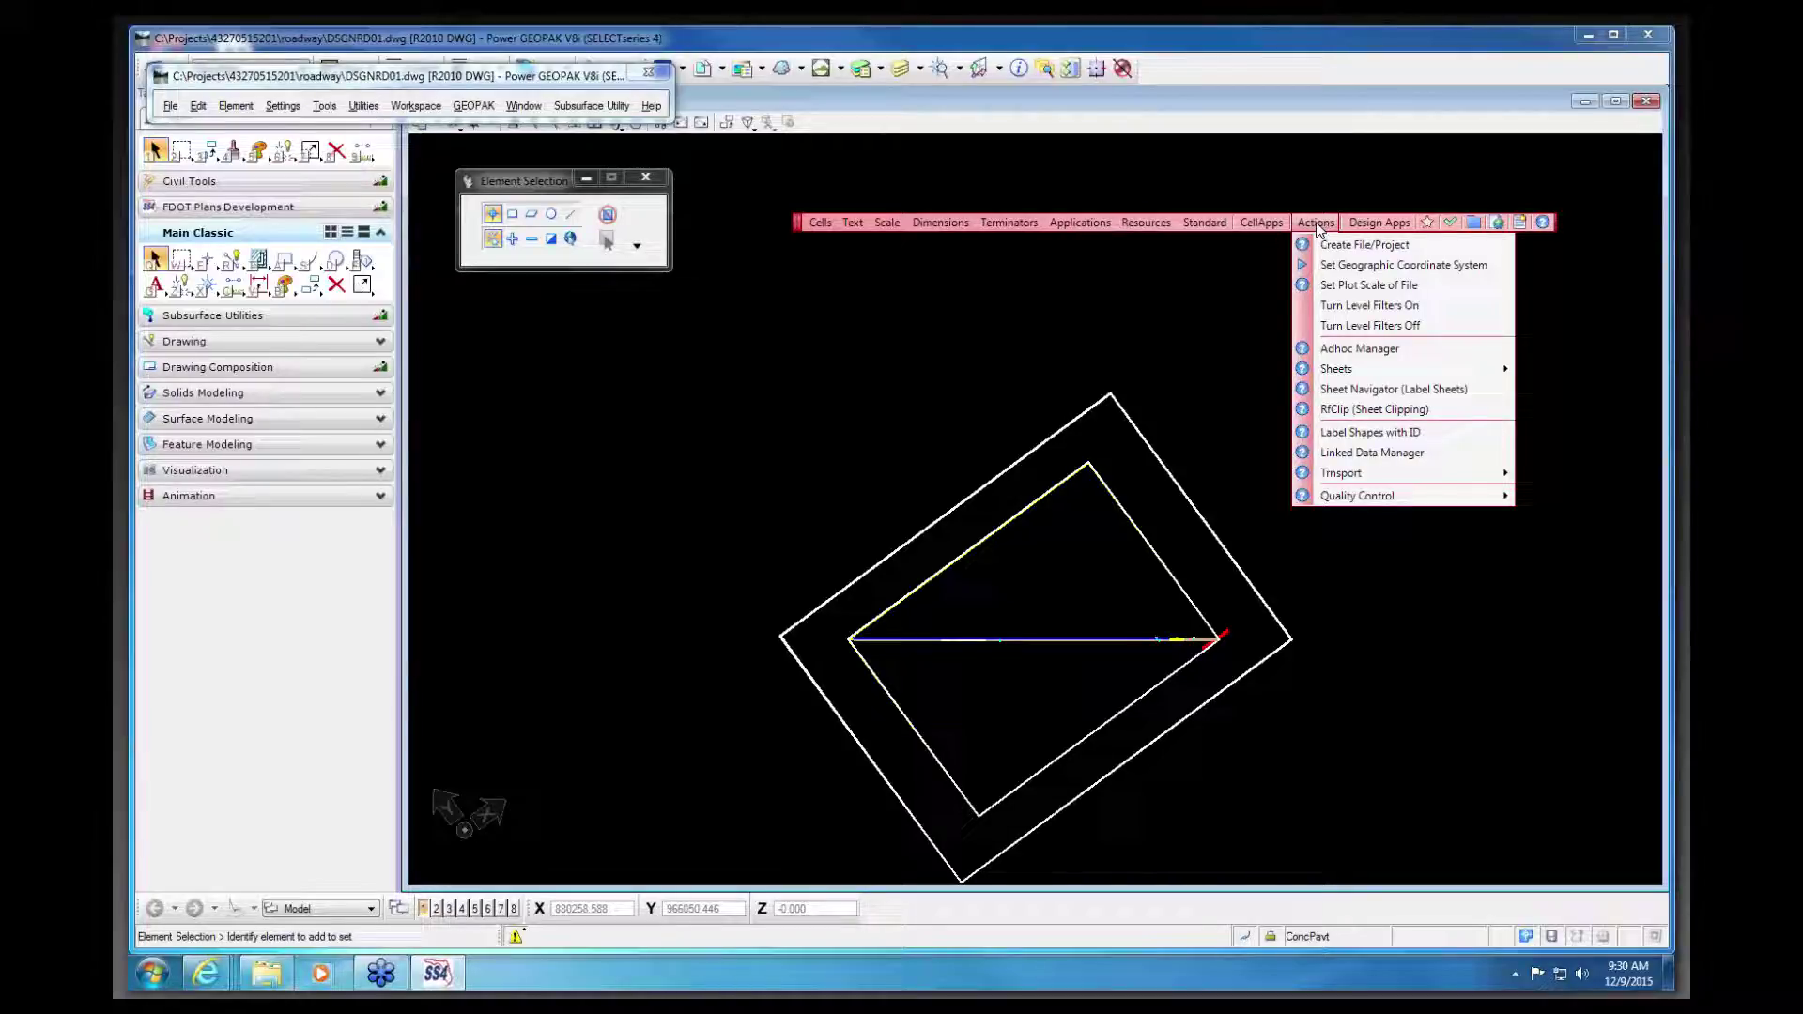
pyautogui.moveTo(1357, 496)
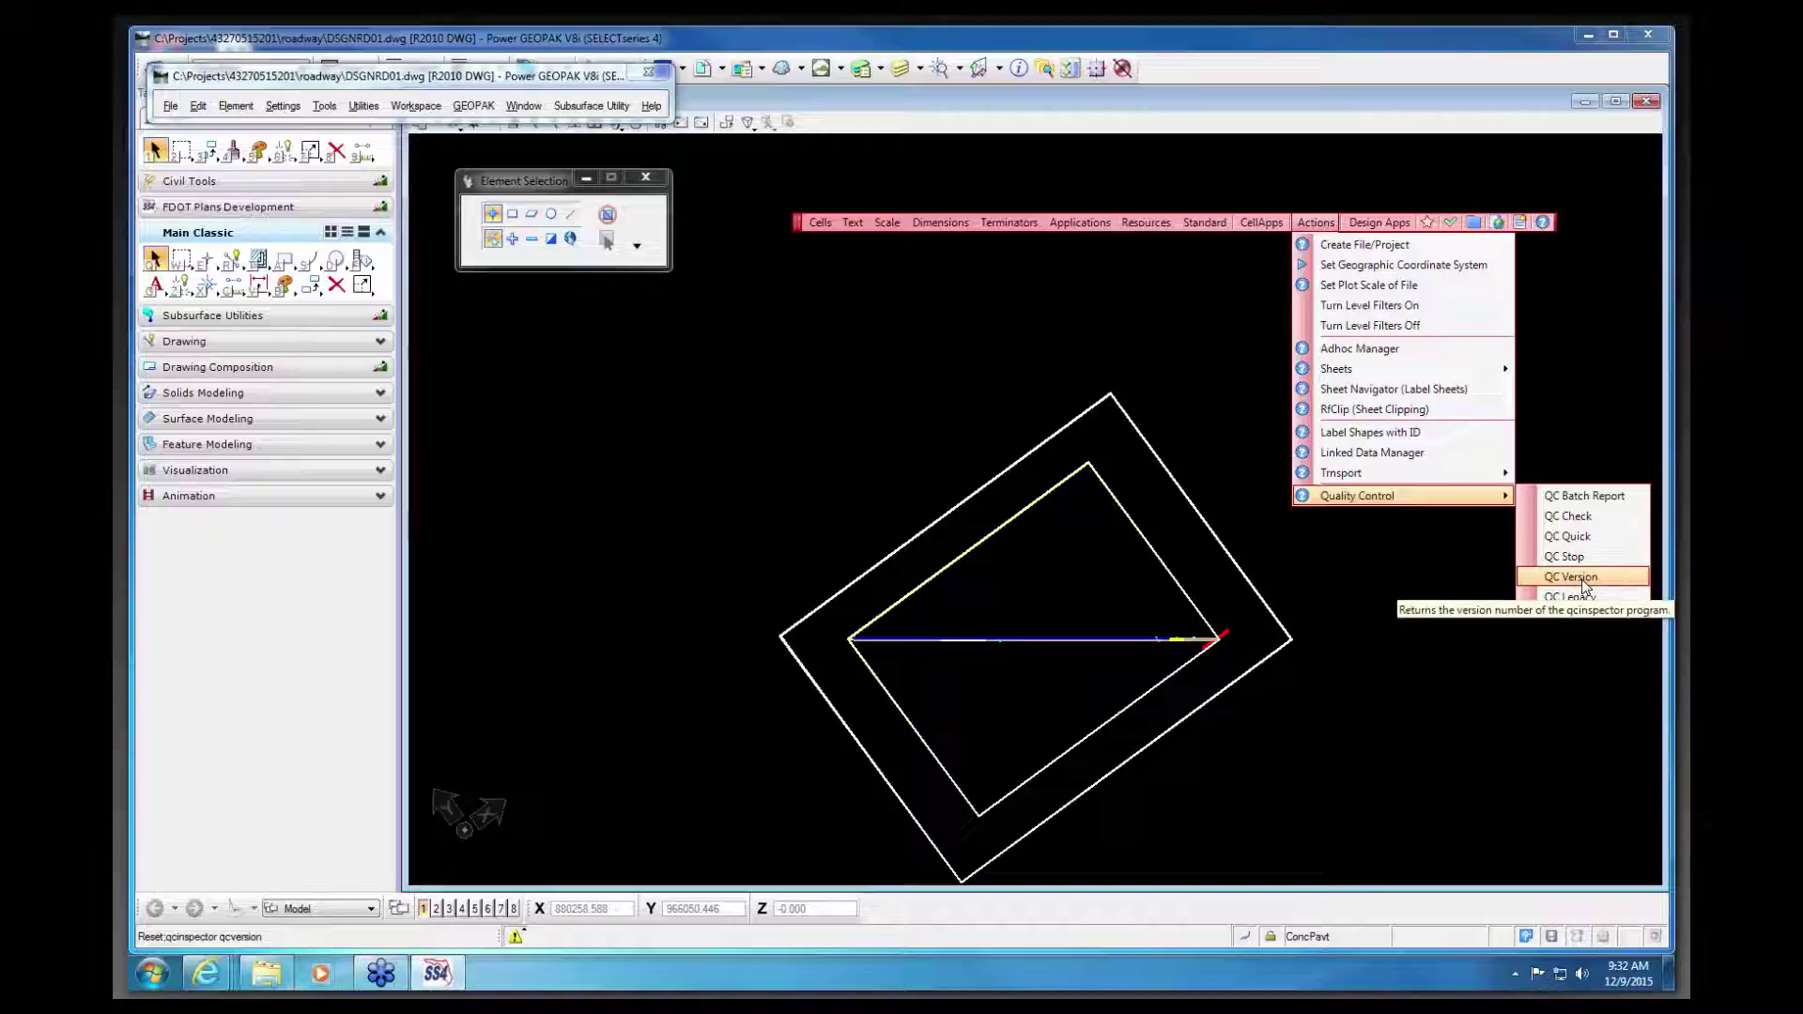
# Step: View and dismiss the QC Inspector version, then reopen Quality Control to QC Legacy
pyautogui.click(1583, 579)
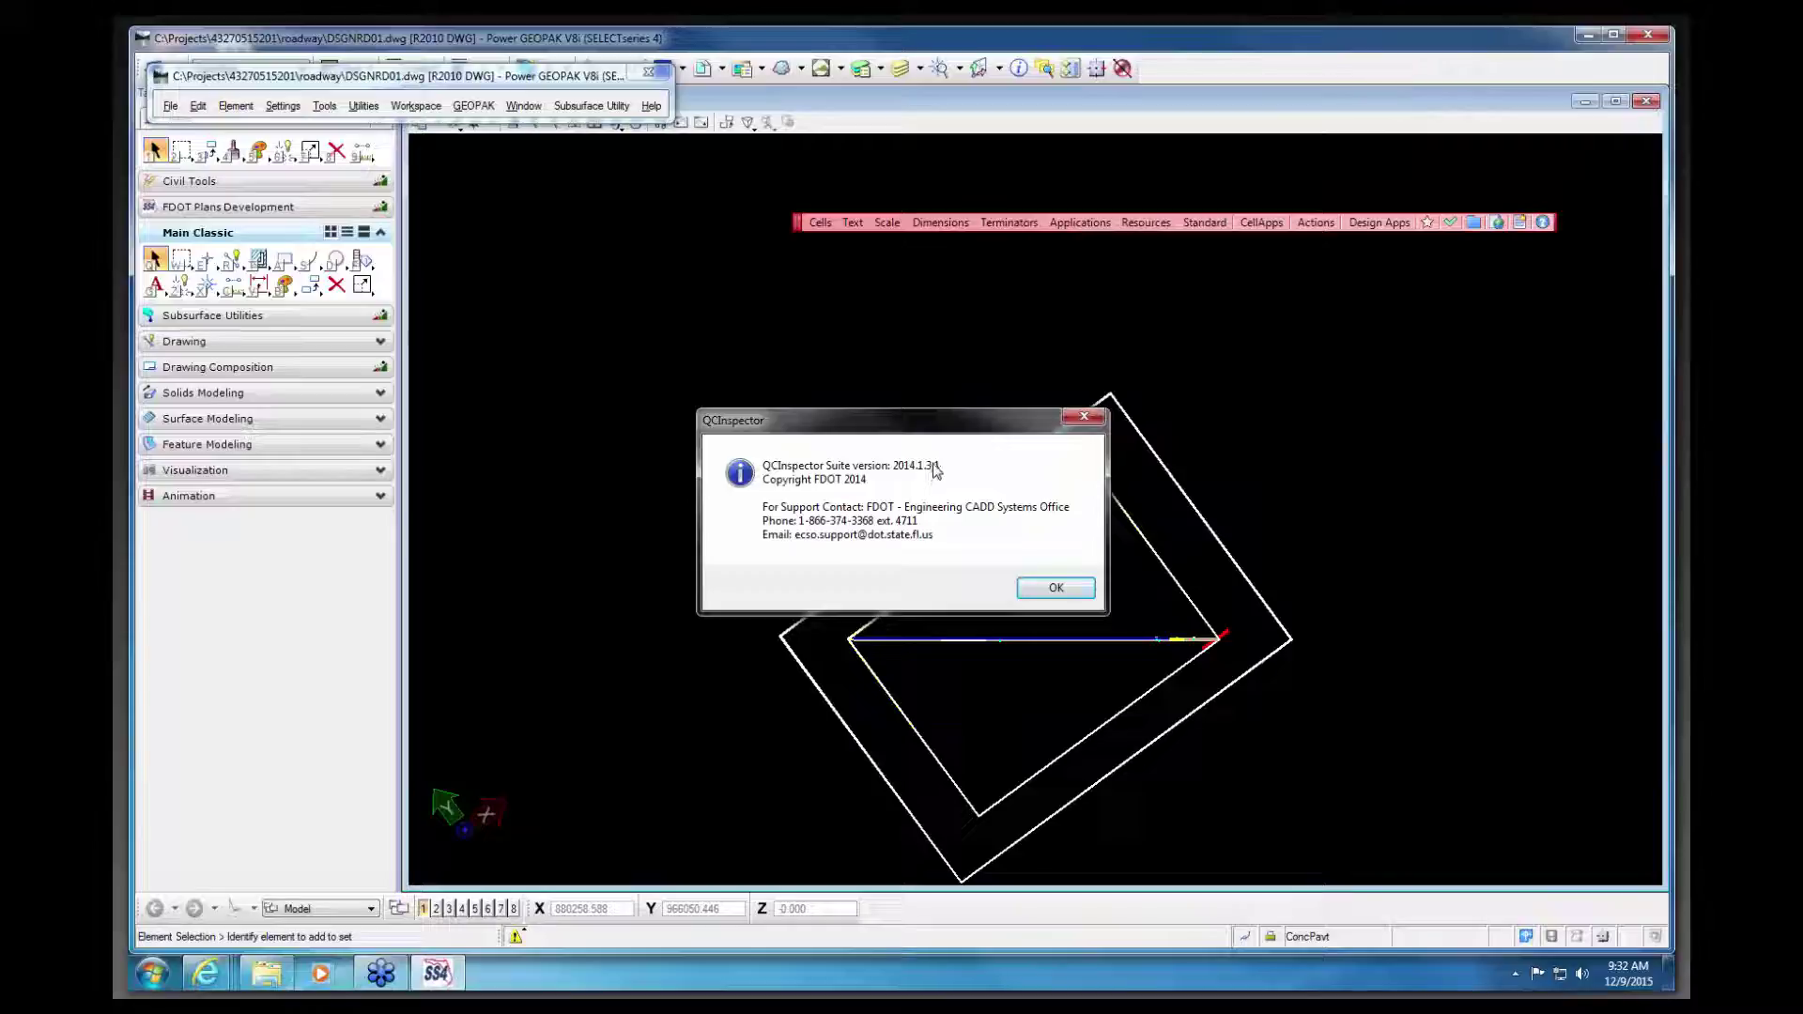
pyautogui.click(1053, 590)
pyautogui.click(1317, 222)
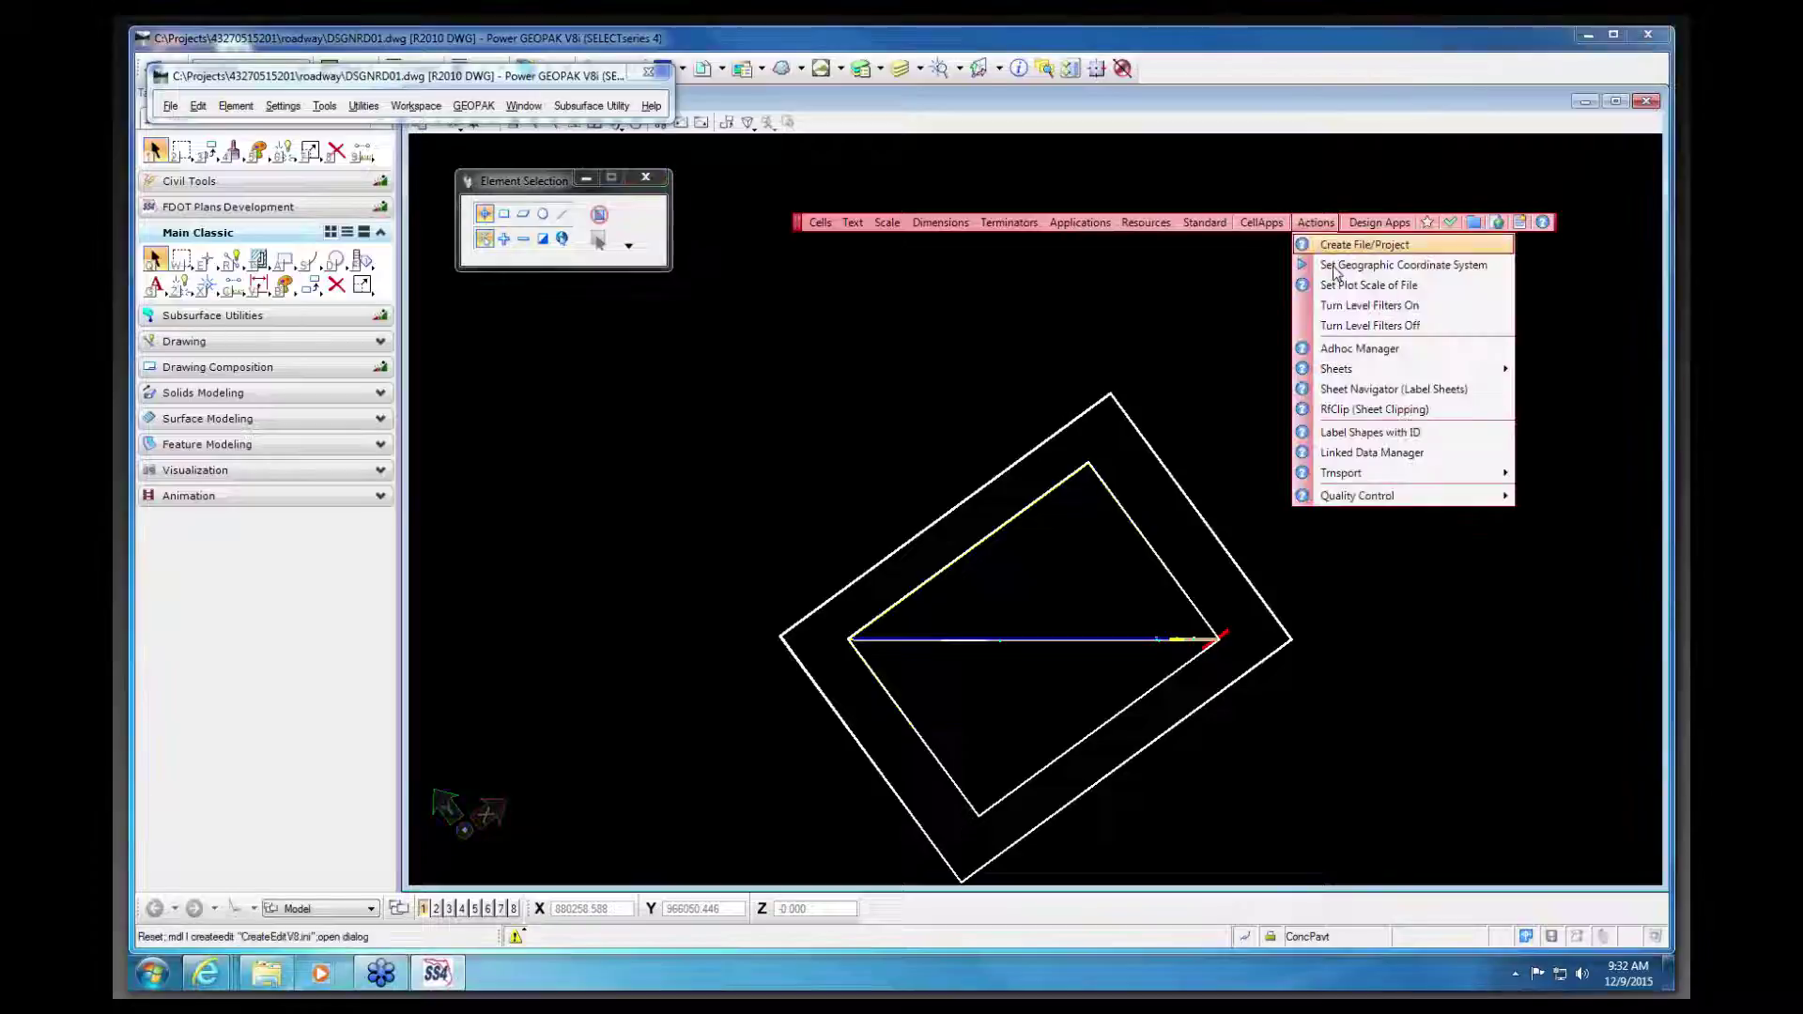
pyautogui.moveTo(1357, 496)
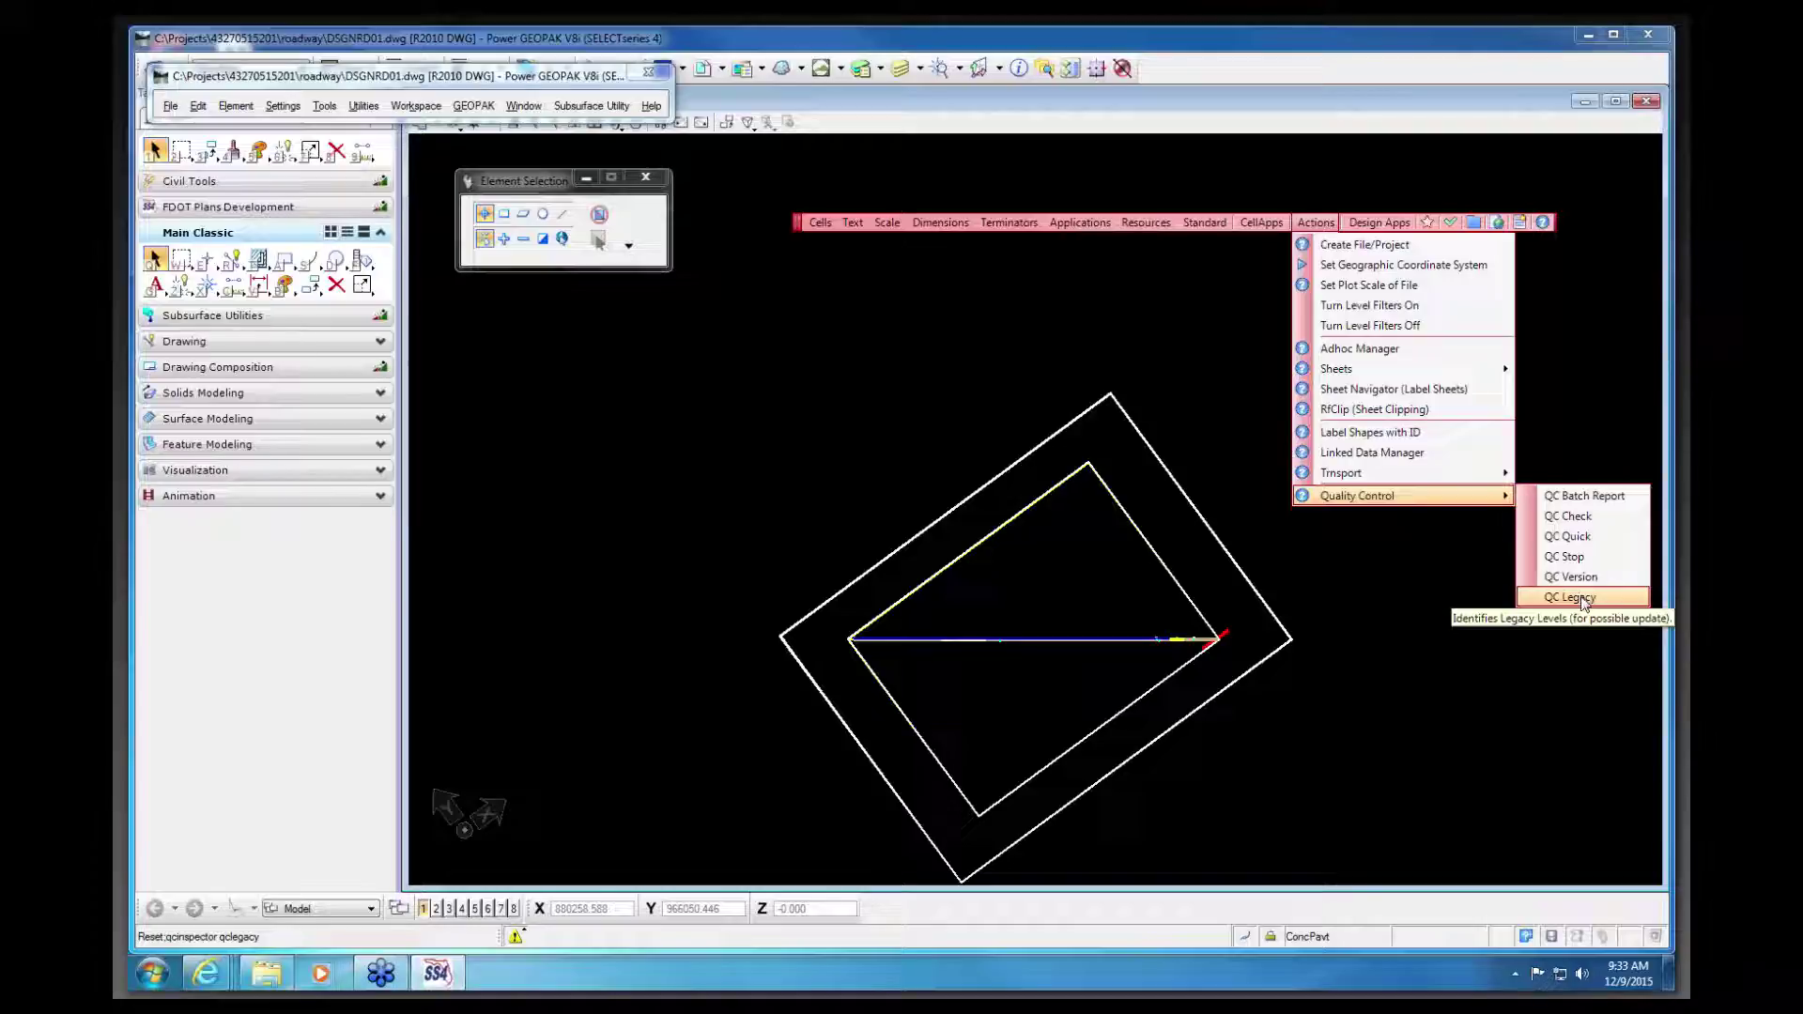
# Step: Run QC Legacy, enlarge the results list, and fix the first flagged element's level
pyautogui.click(1581, 599)
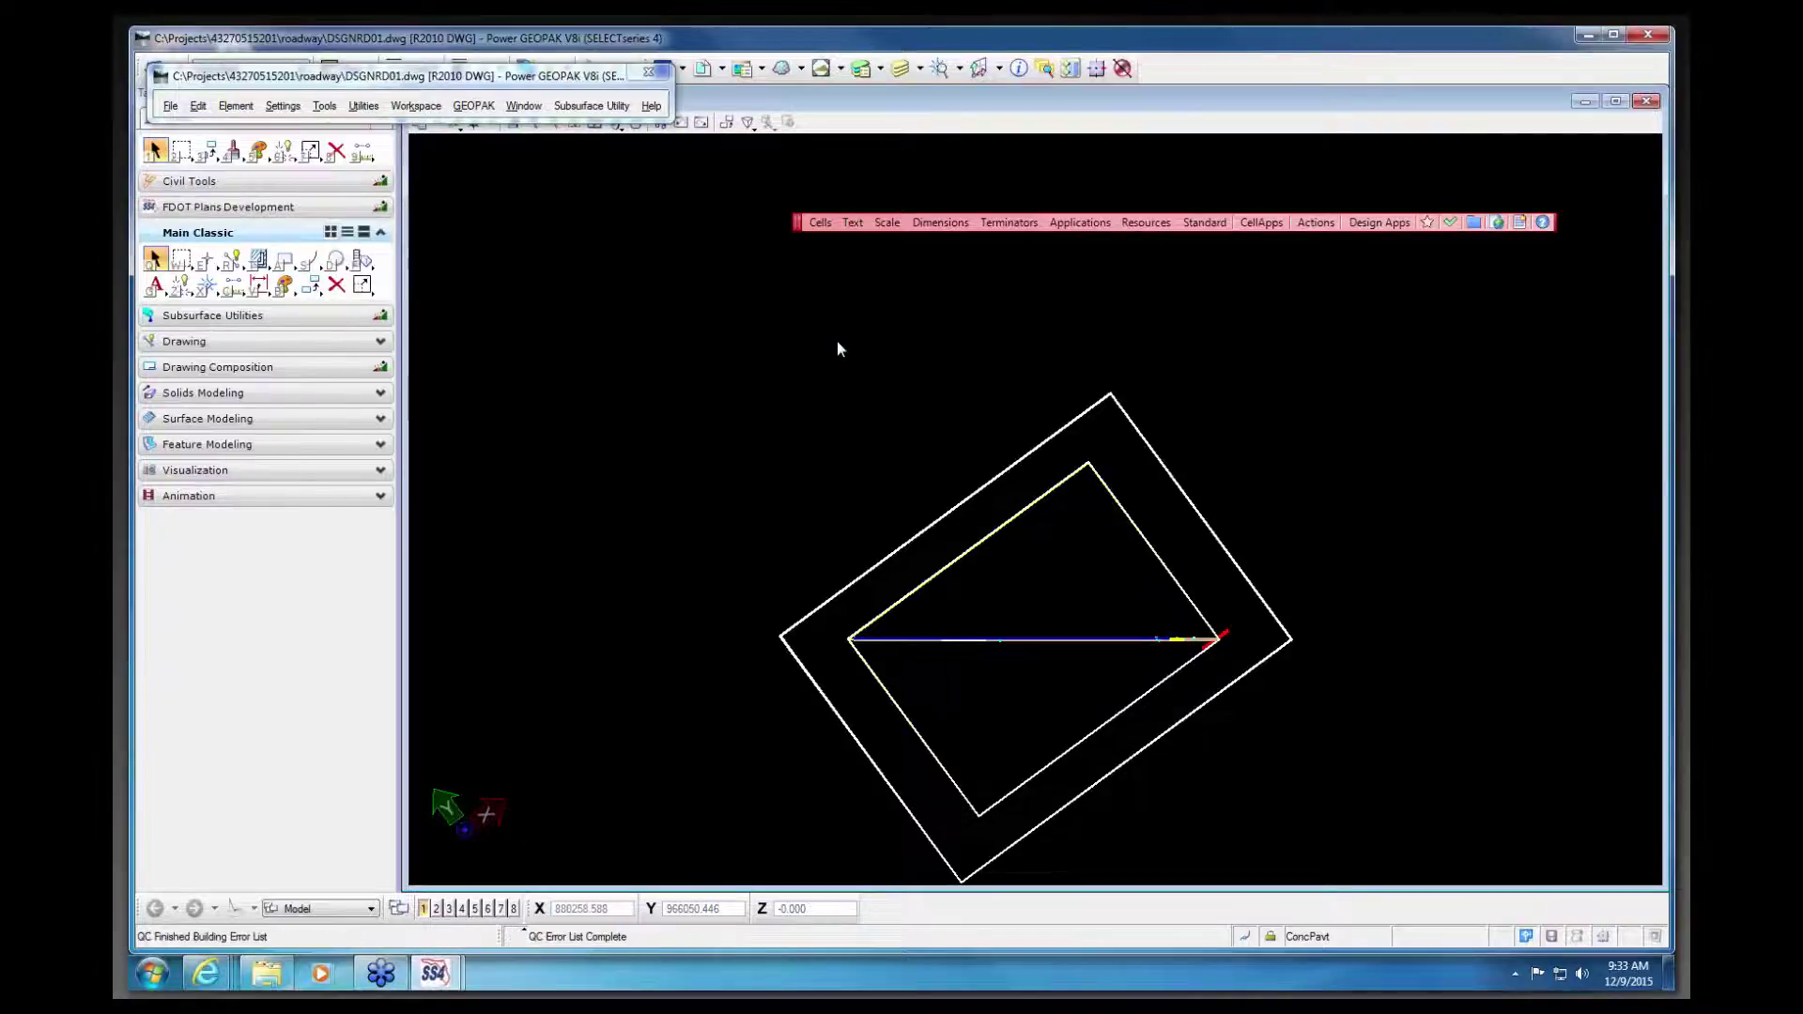
pyautogui.moveTo(896, 584); pyautogui.dragTo(906, 594)
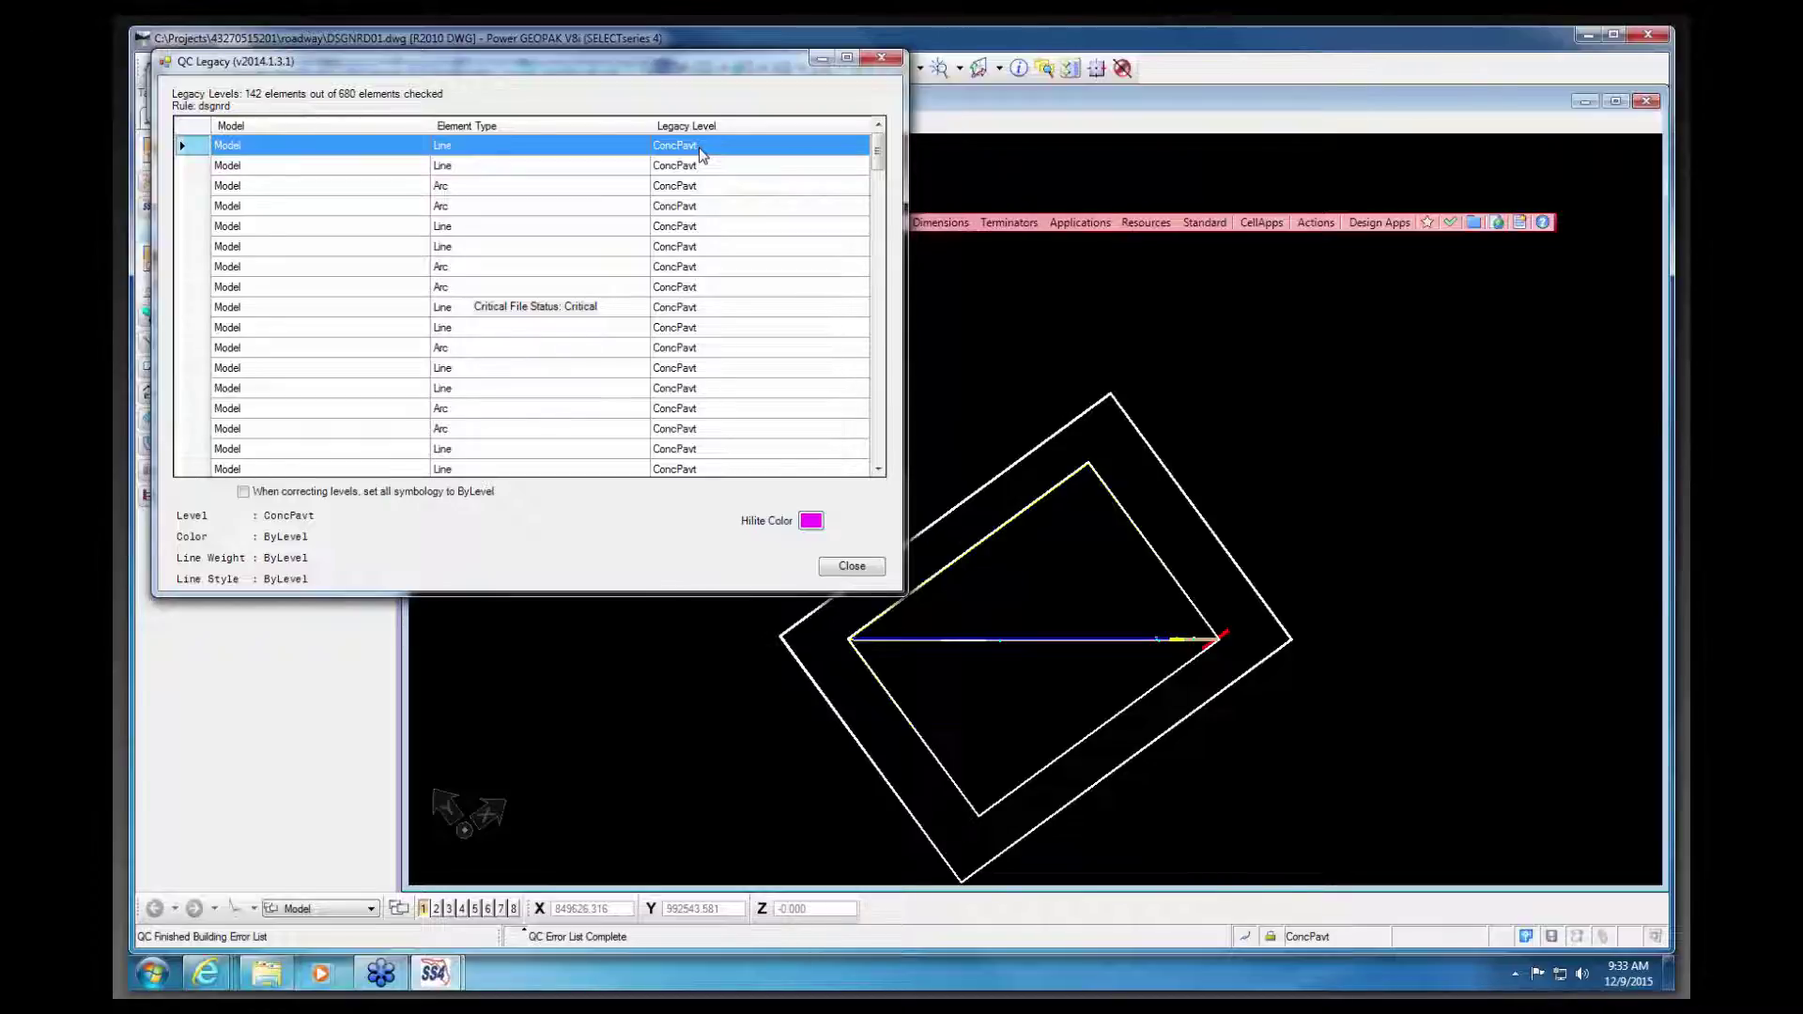
pyautogui.rightClick(188, 138)
pyautogui.click(234, 150)
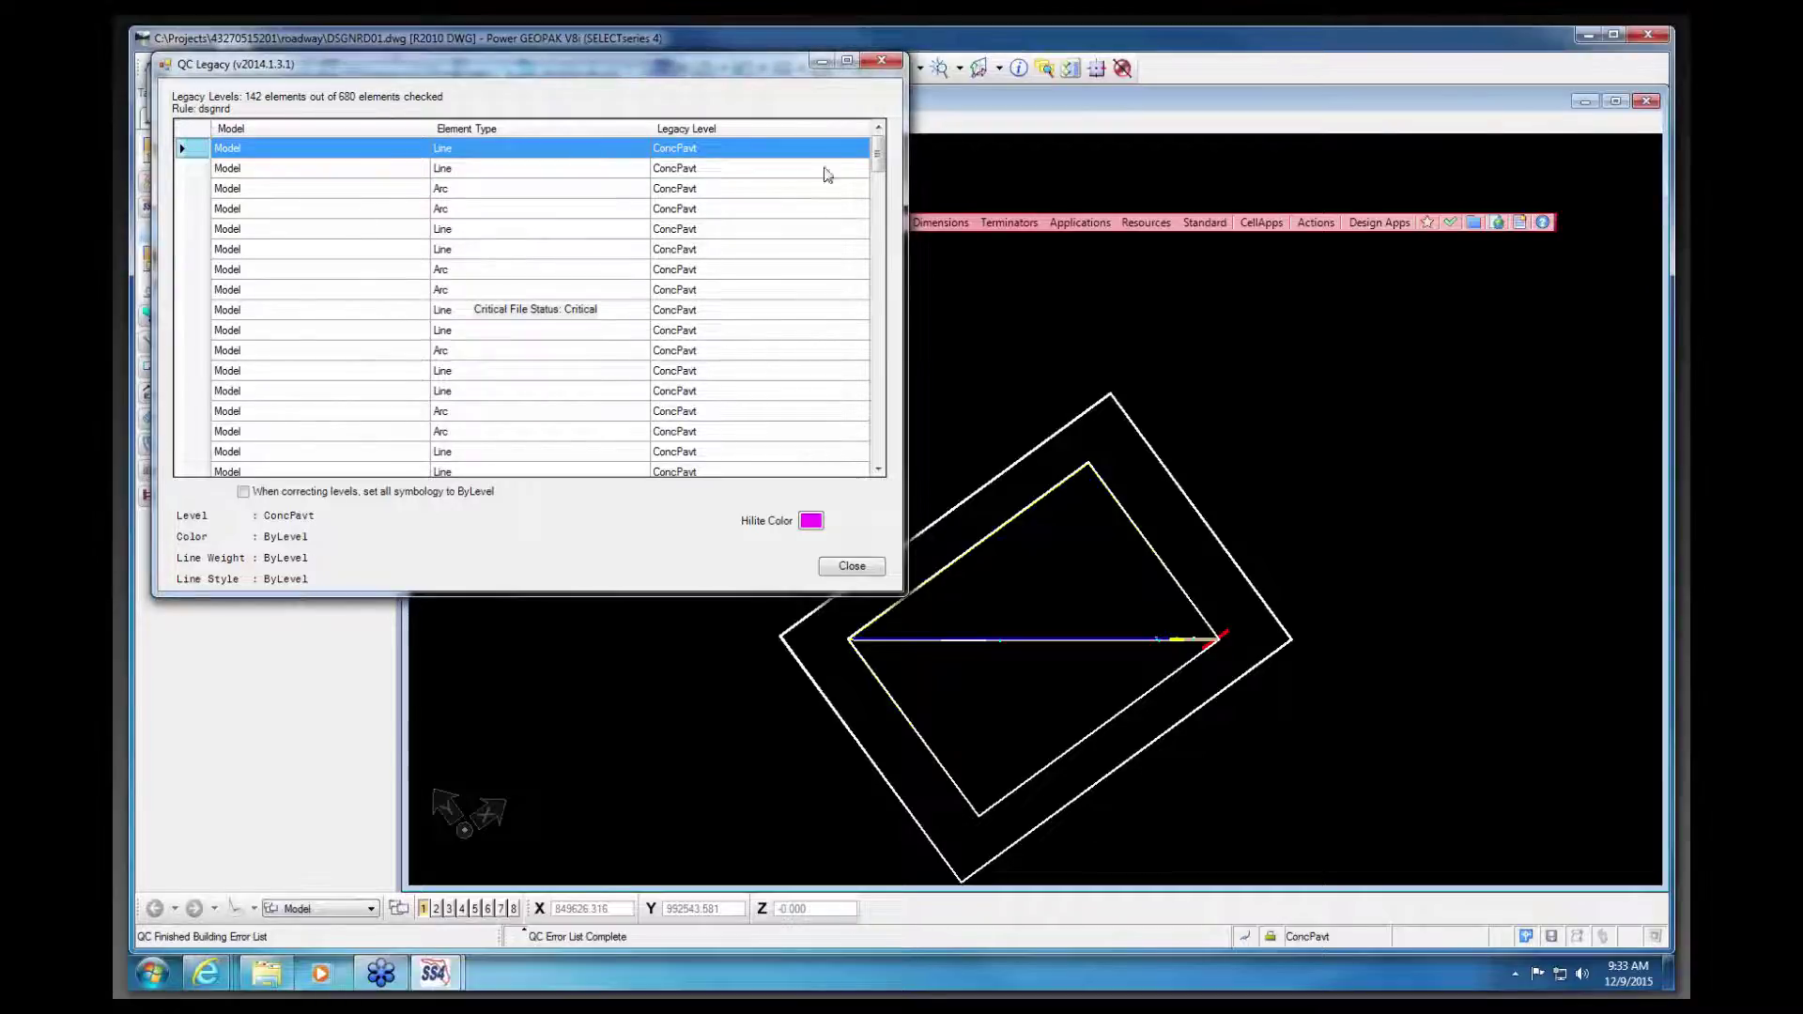
# Step: Apply Fix Level to all selected legacy-level error rows
pyautogui.keyDown('shift'); pyautogui.click(195, 593); pyautogui.keyUp('shift')
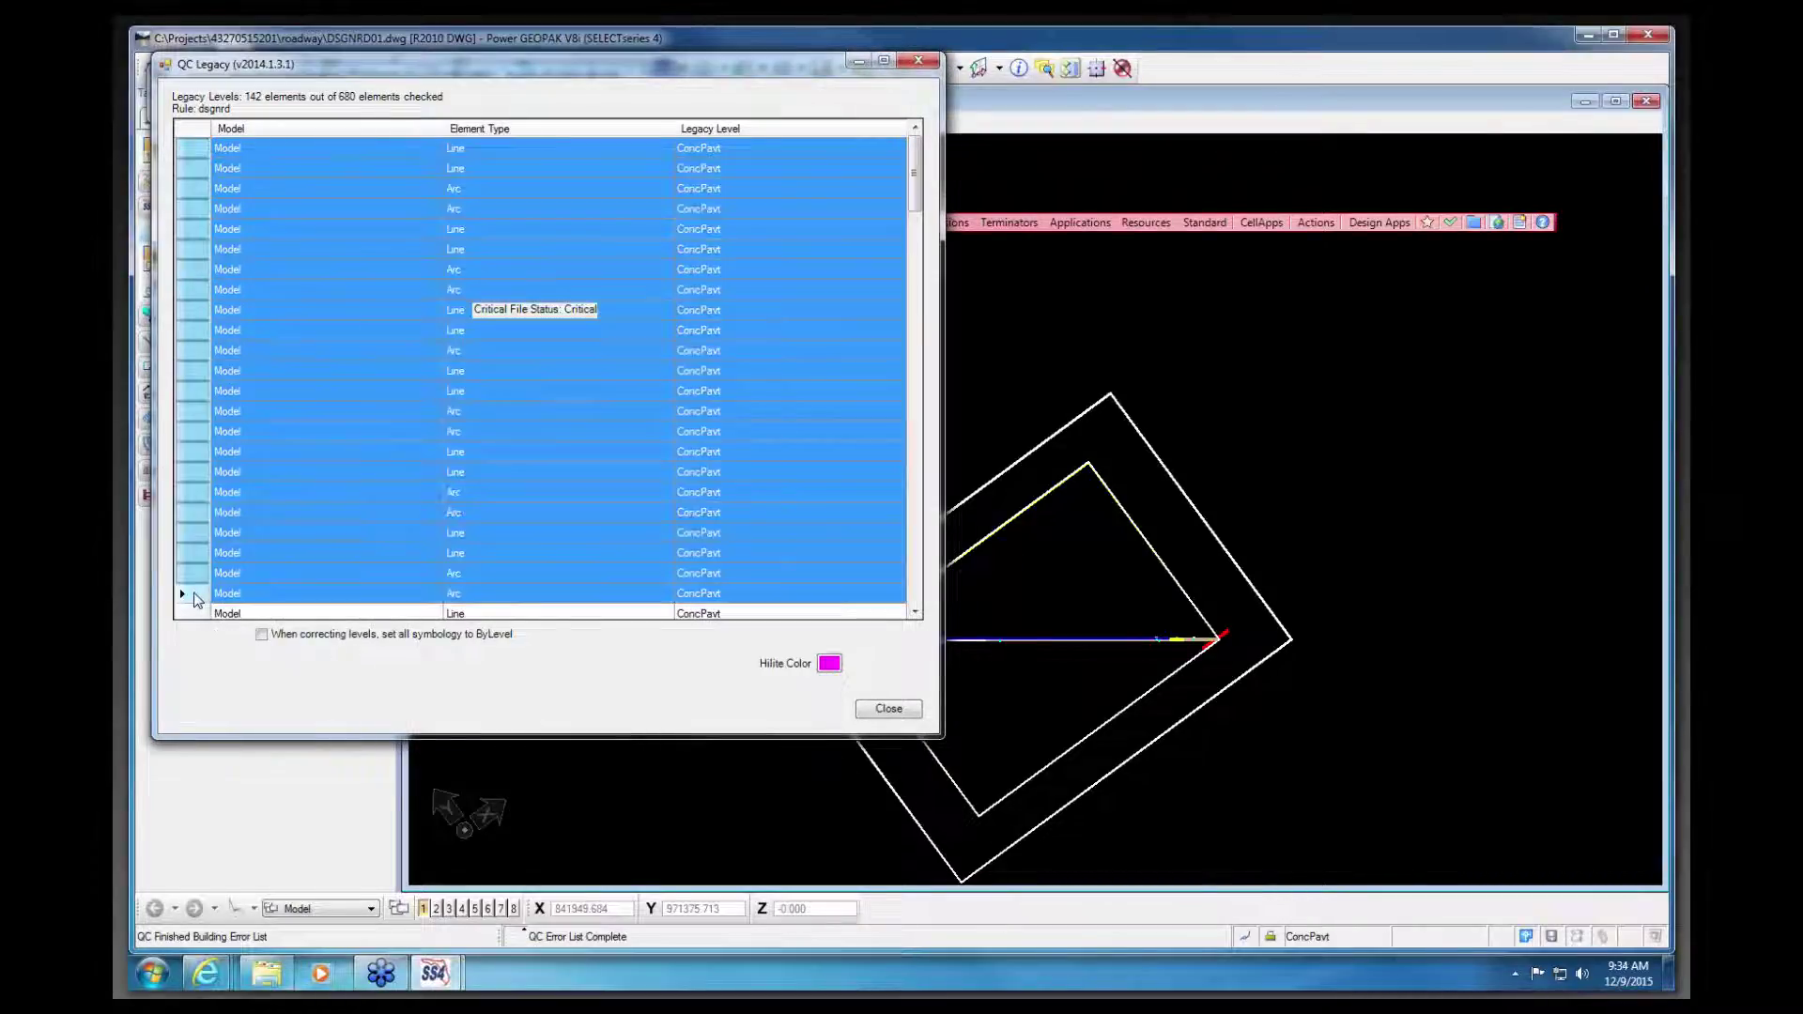
pyautogui.rightClick(197, 594)
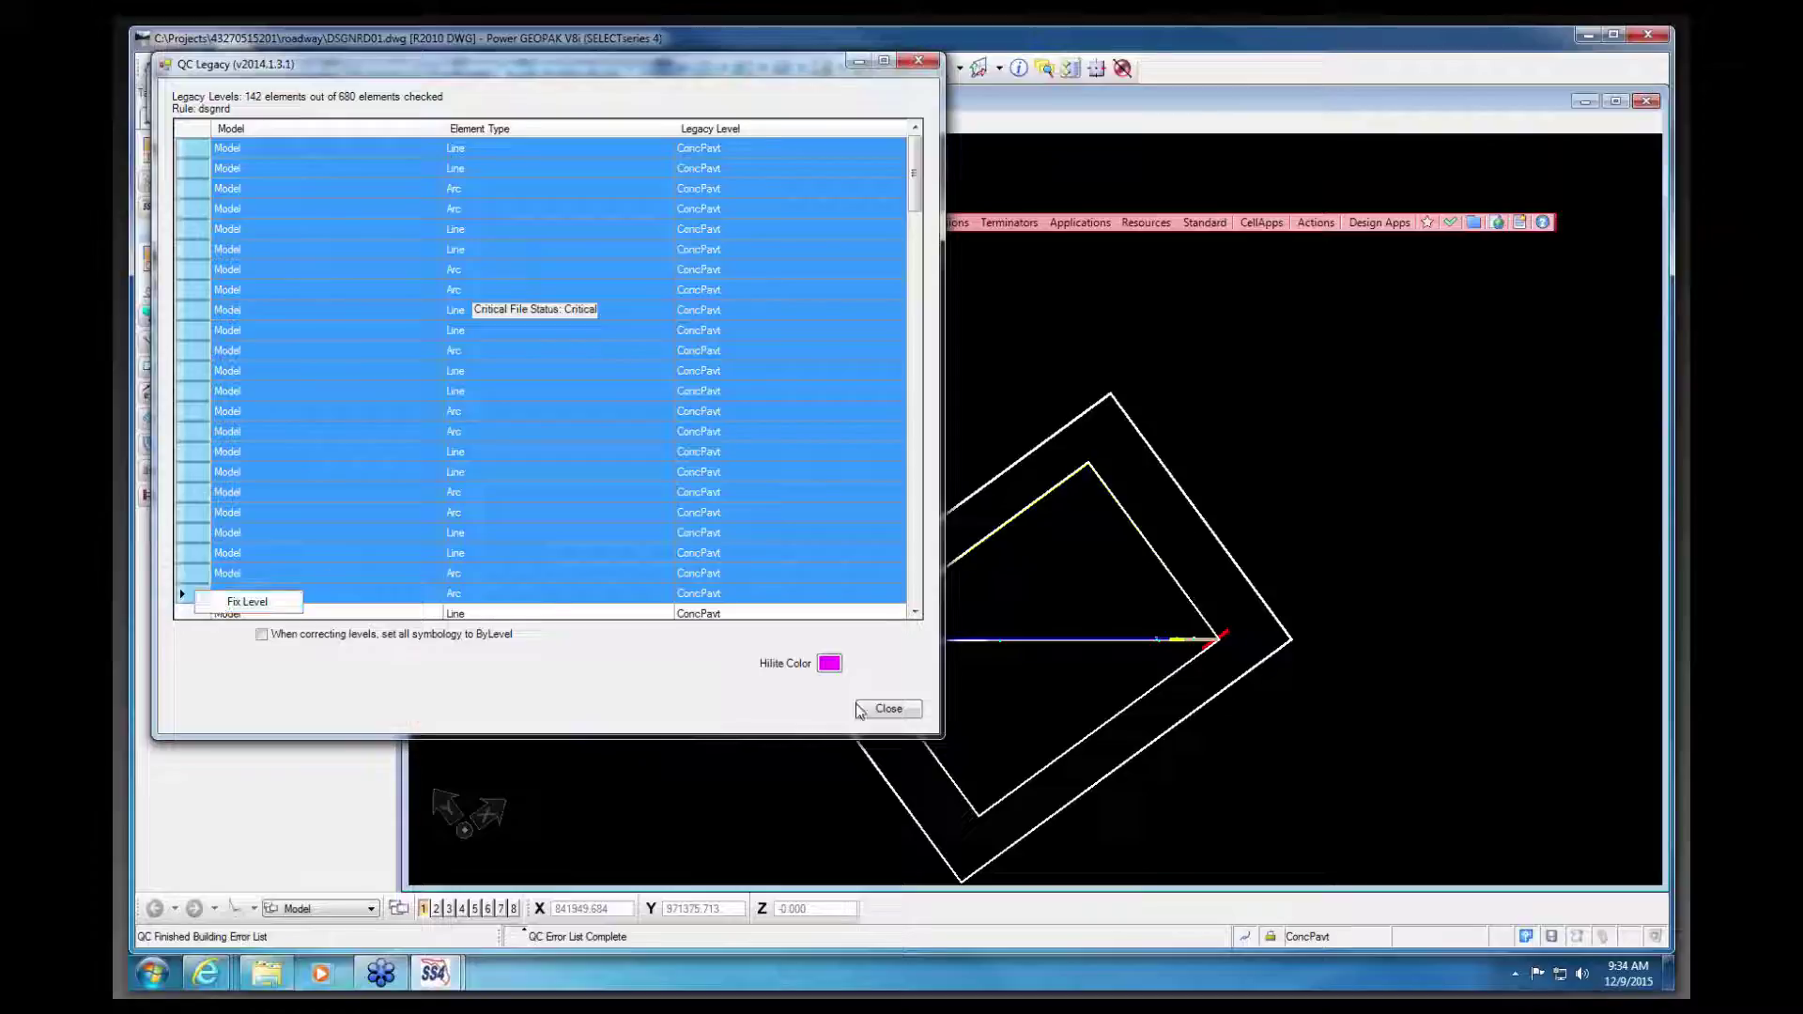
pyautogui.click(222, 603)
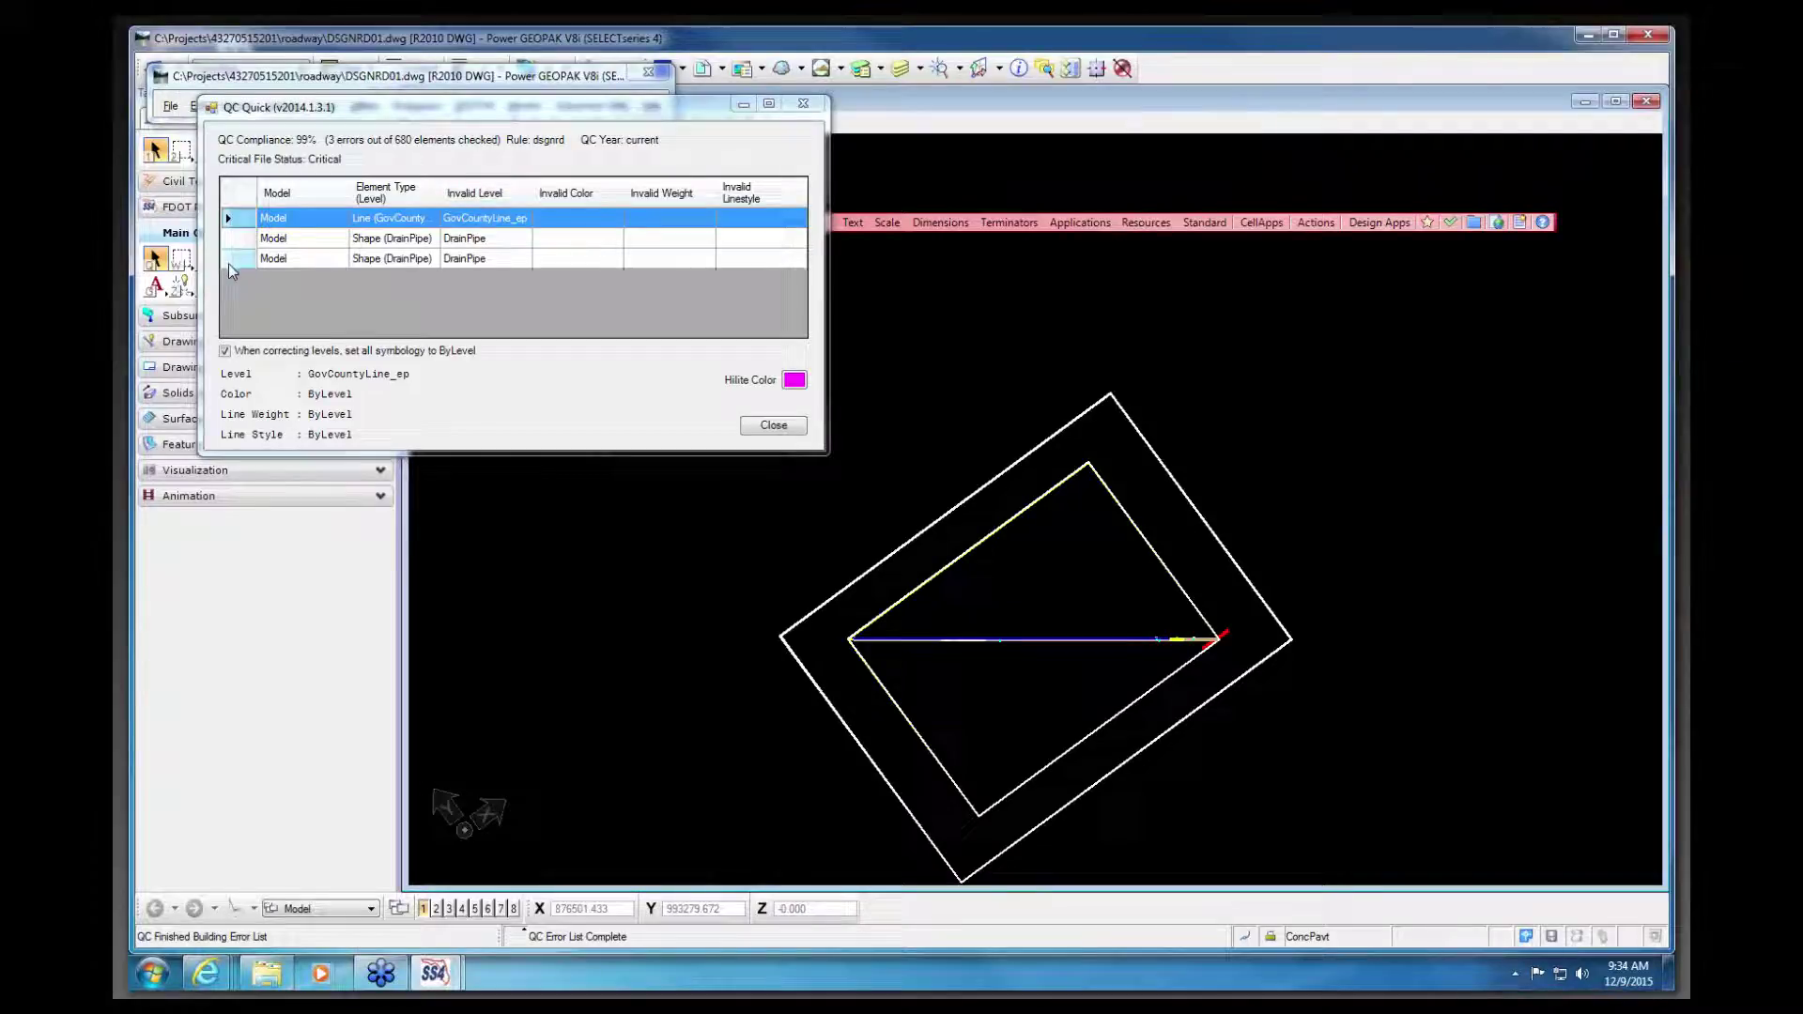
# Step: Select the three remaining QC Quick errors, review their fix options, and close QC
pyautogui.keyDown('shift'); pyautogui.click(229, 261); pyautogui.keyUp('shift')
pyautogui.rightClick(231, 261)
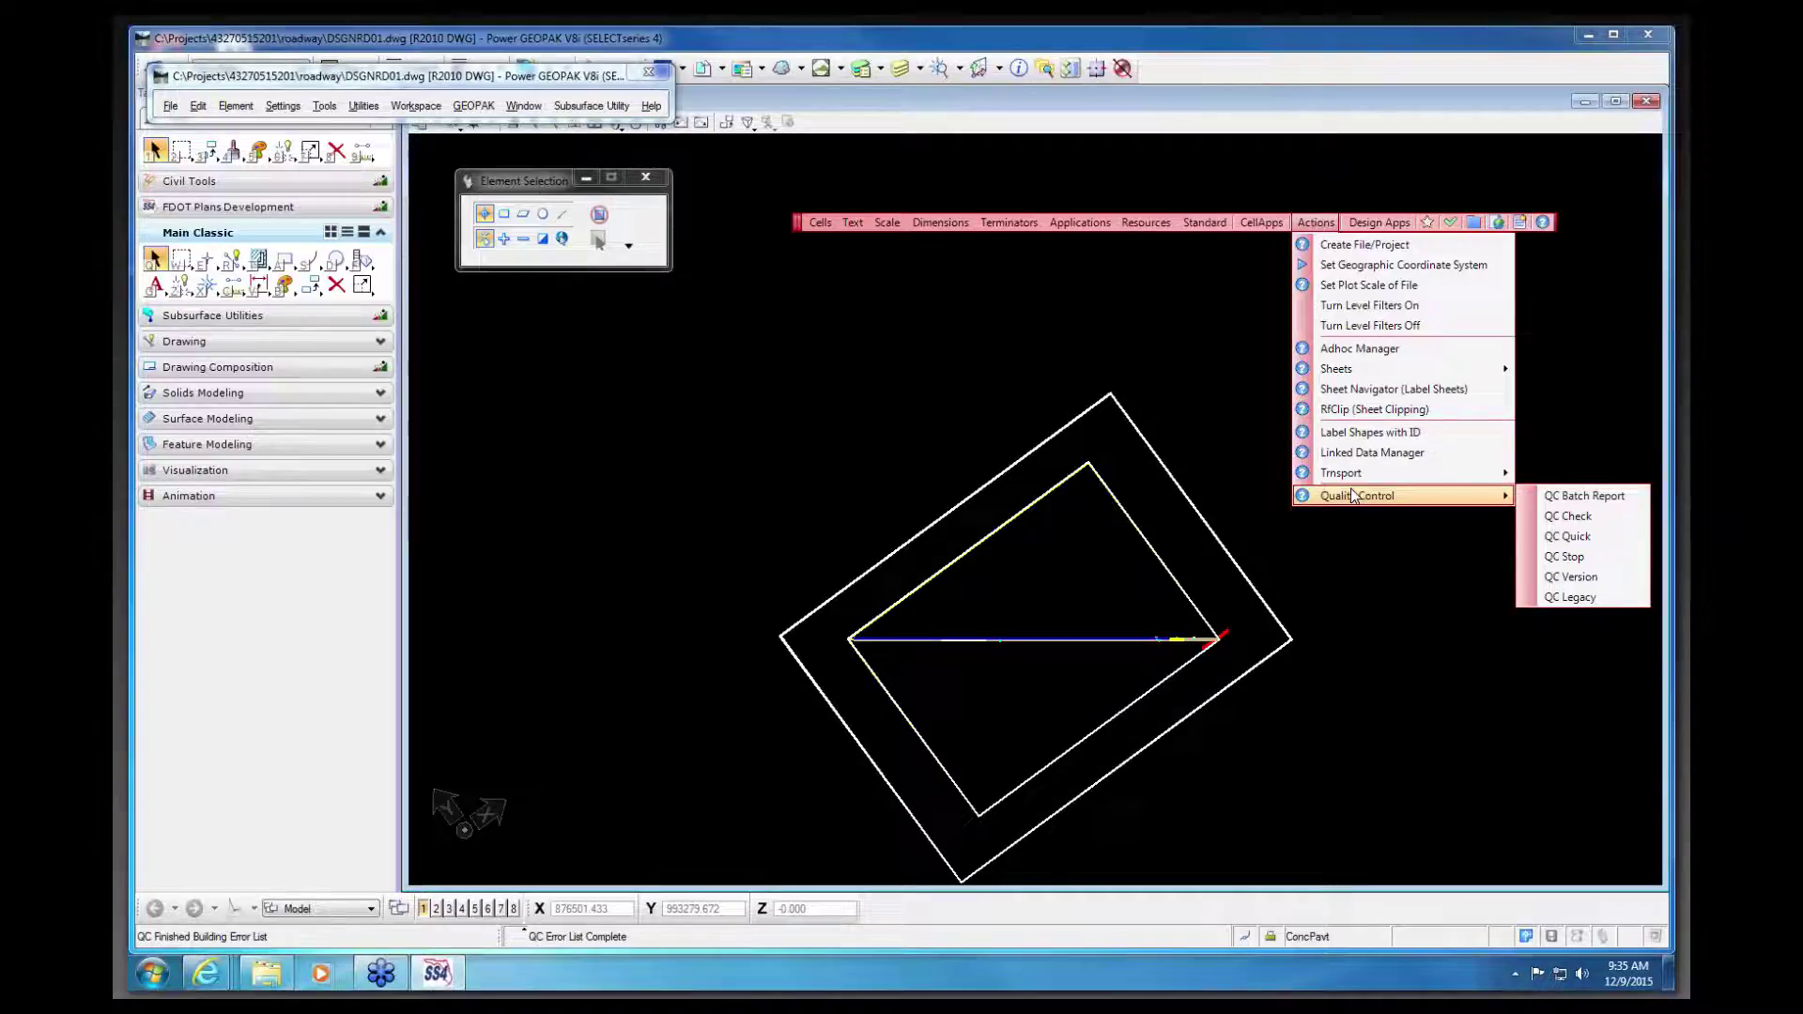
pyautogui.click(1567, 516)
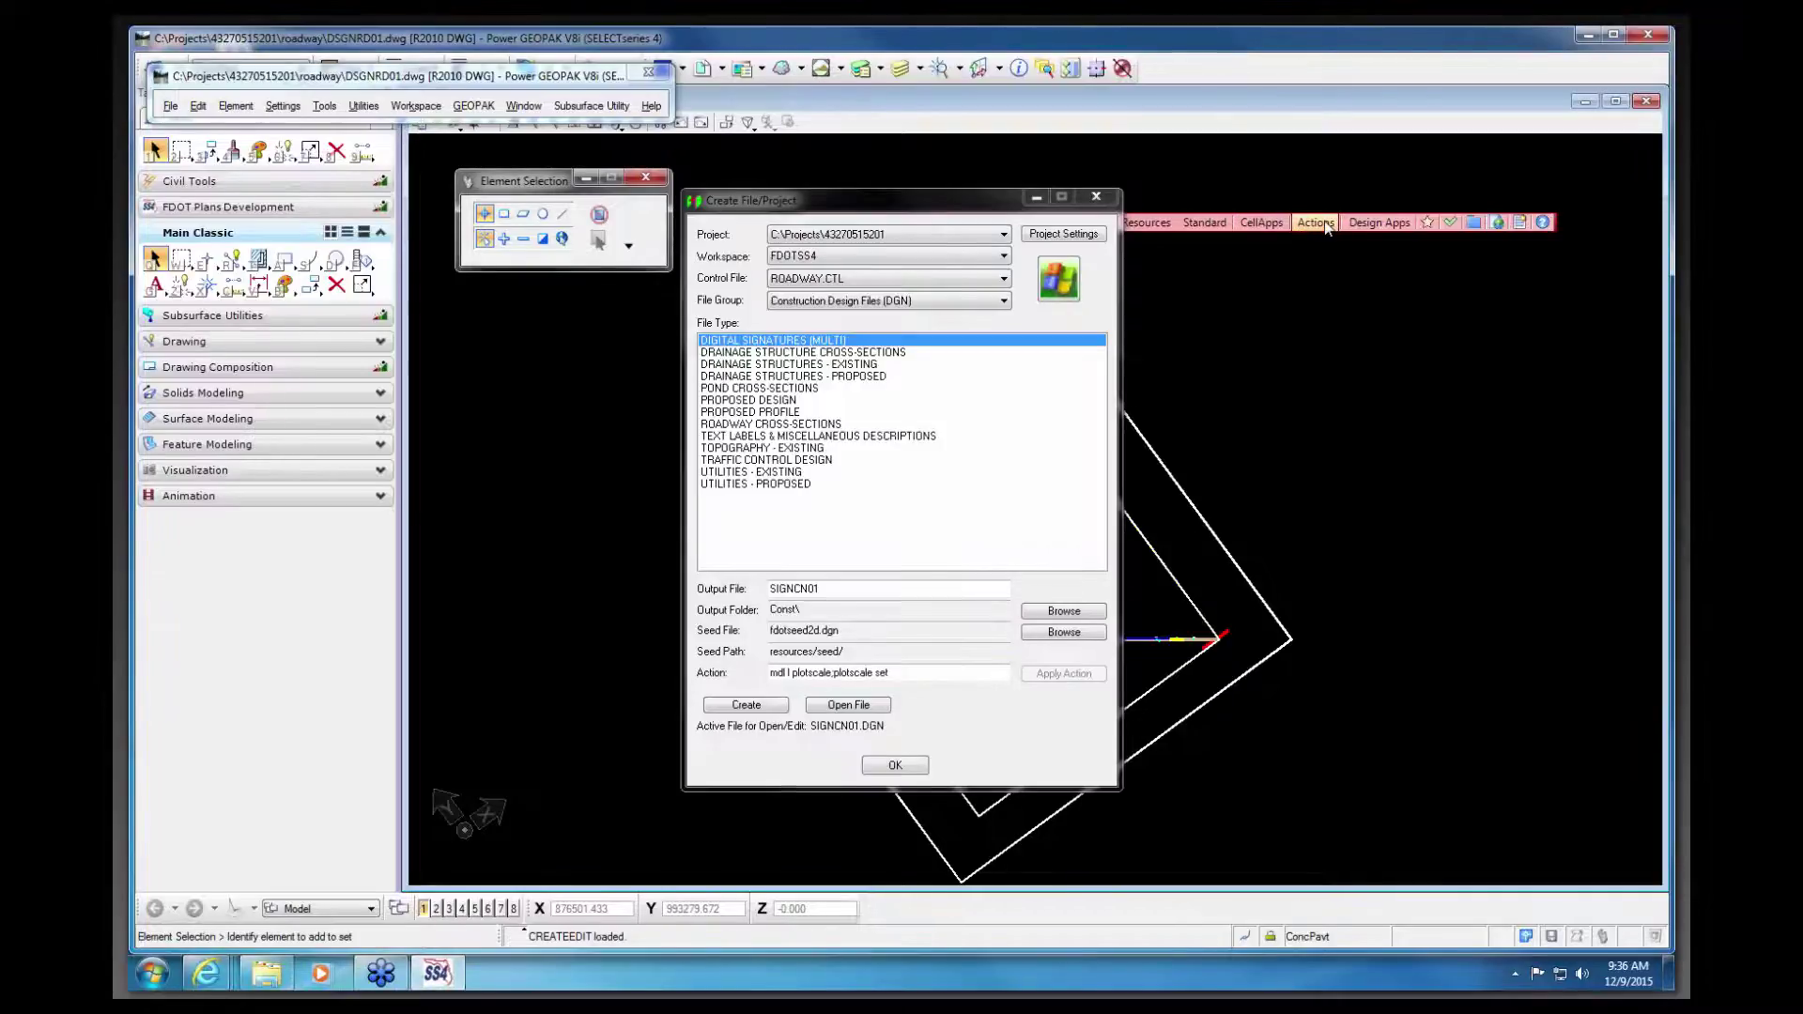
pyautogui.click(1319, 226)
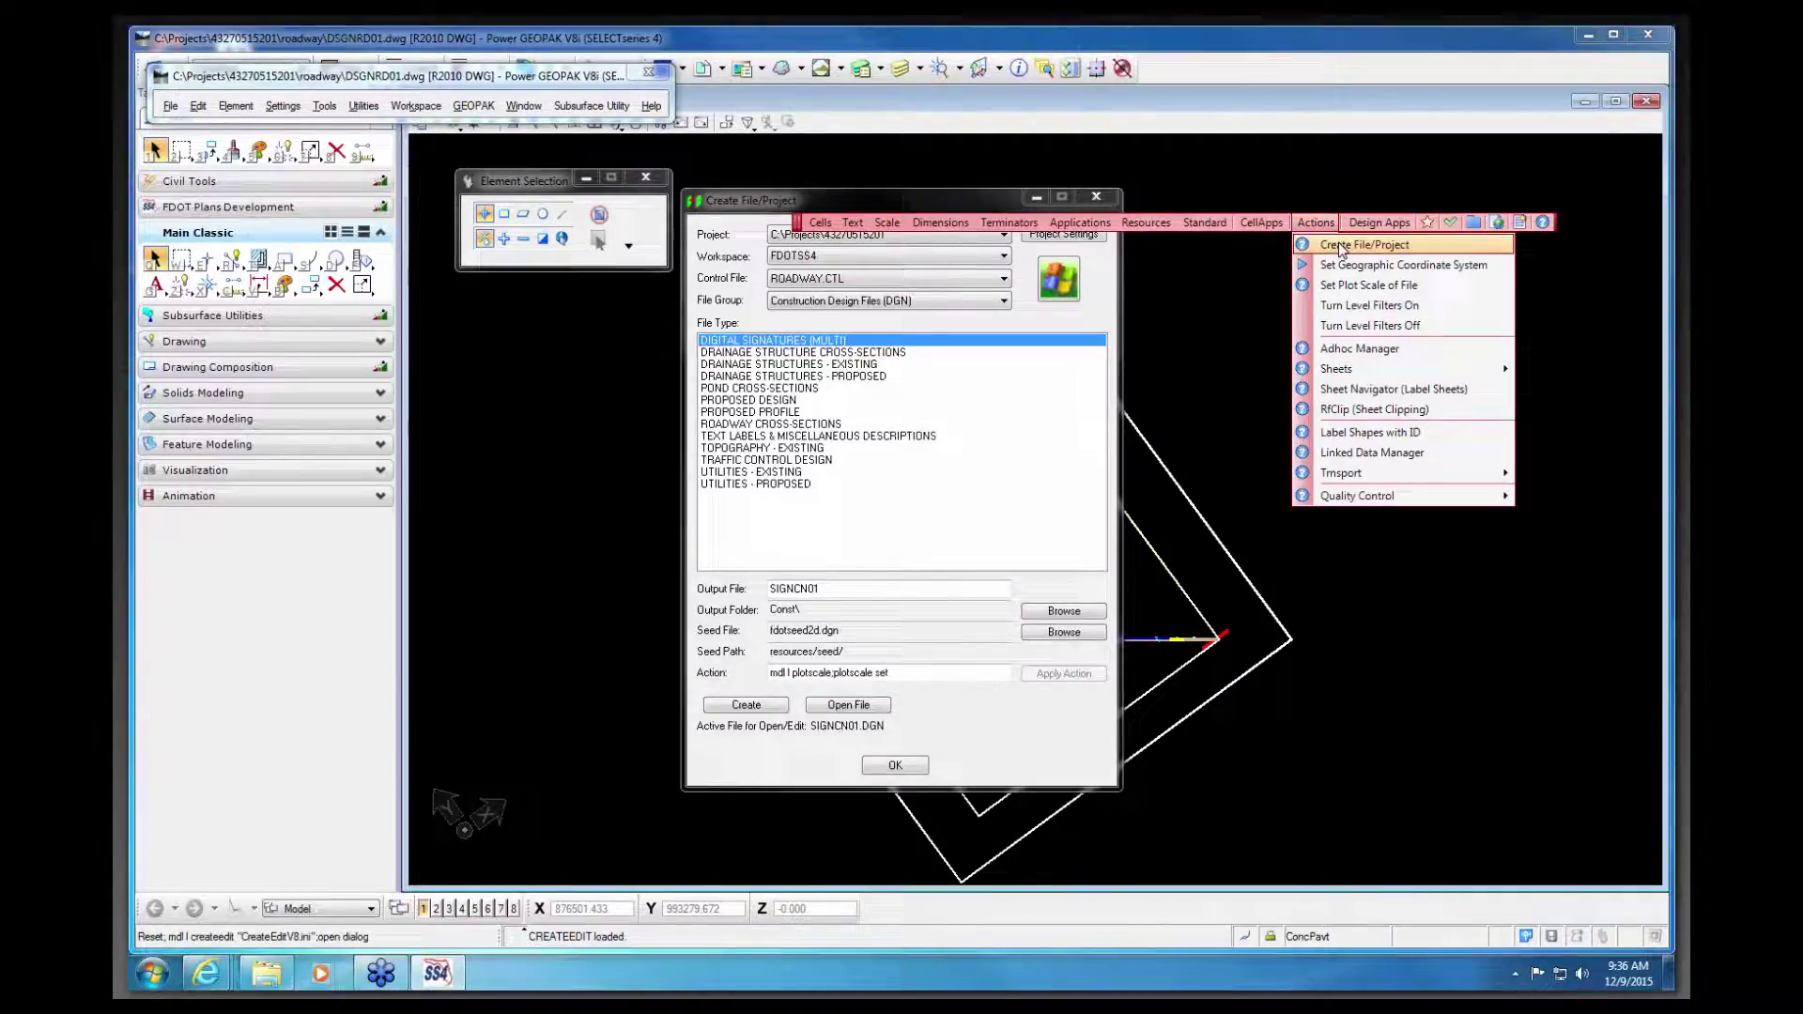
pyautogui.click(967, 201)
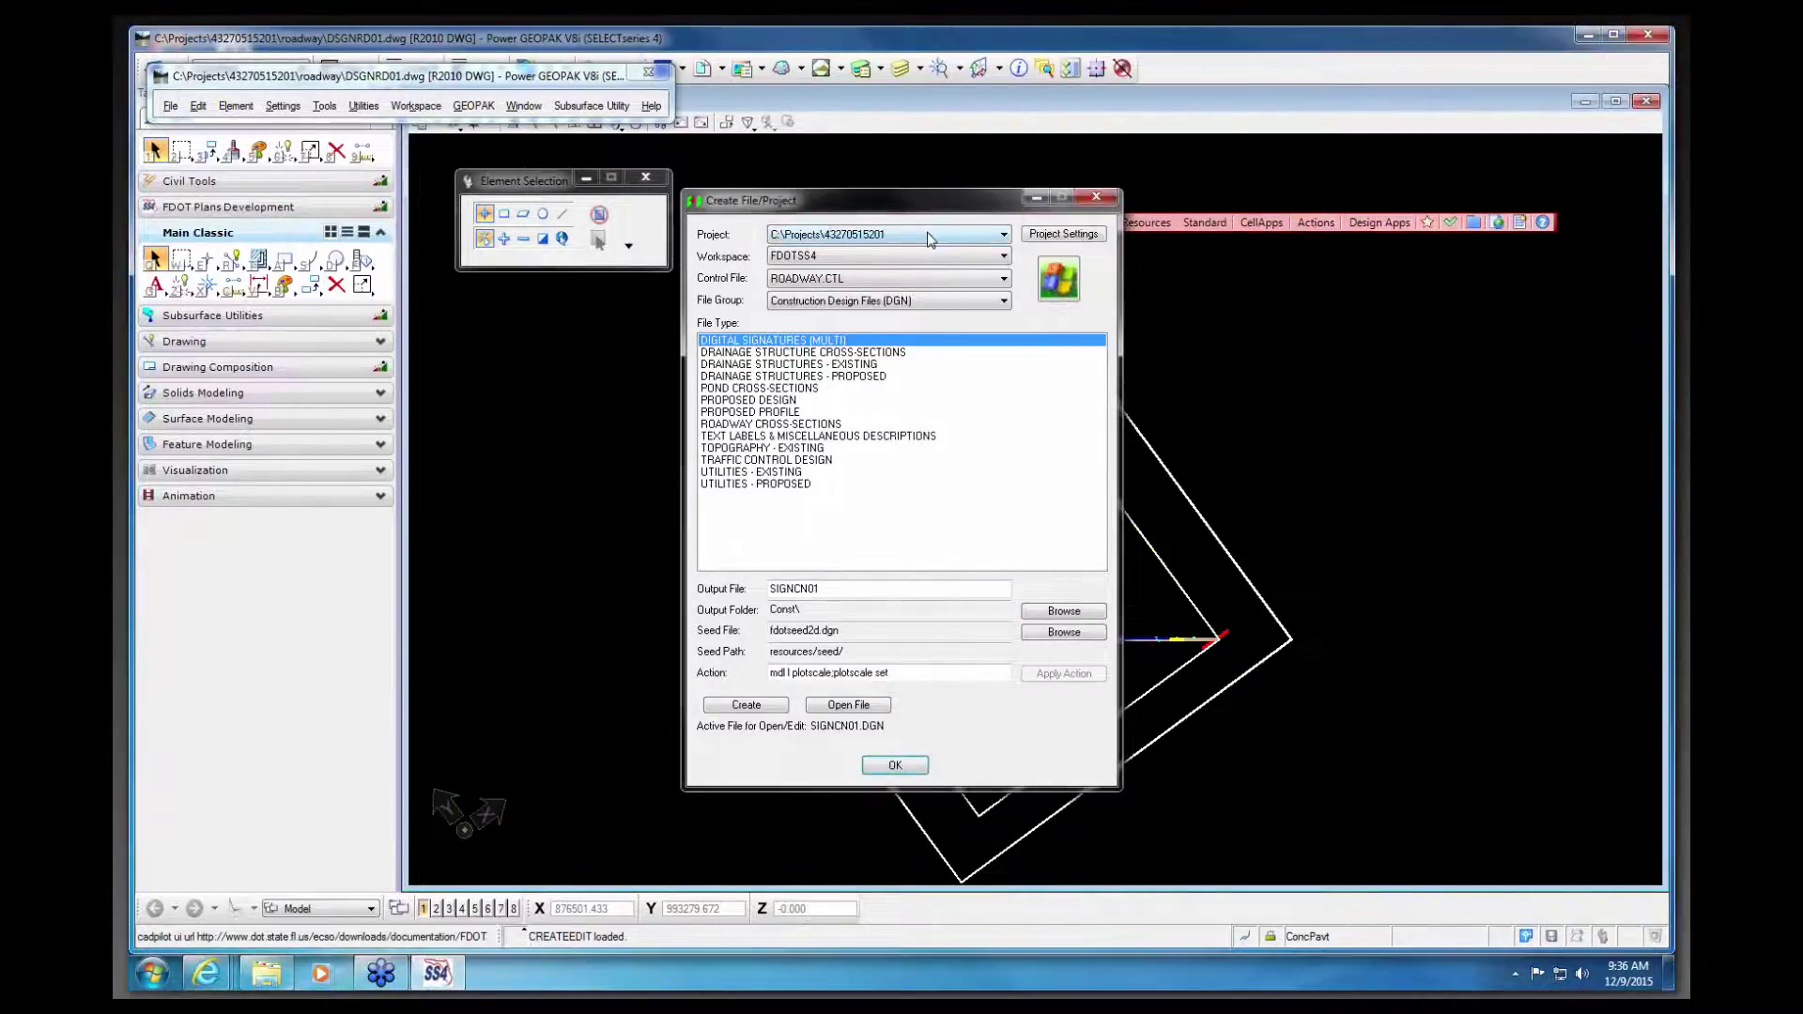
pyautogui.click(1005, 237)
pyautogui.click(1005, 236)
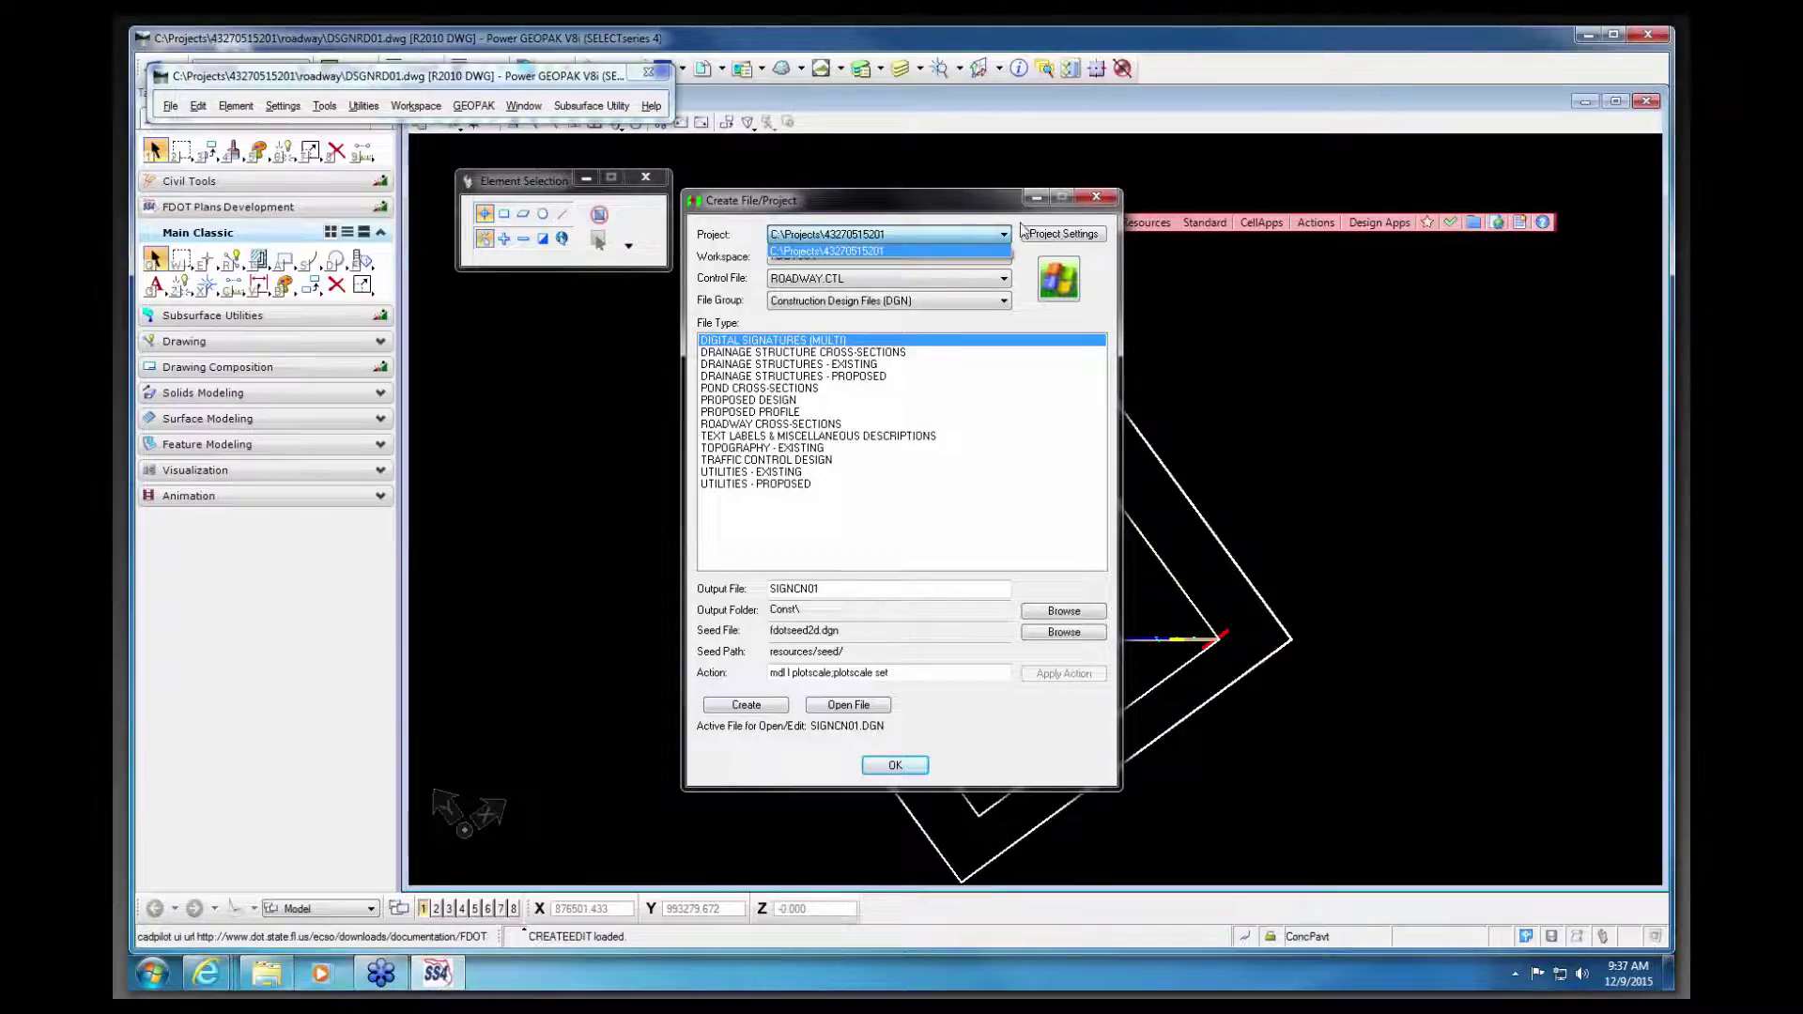
pyautogui.click(1002, 256)
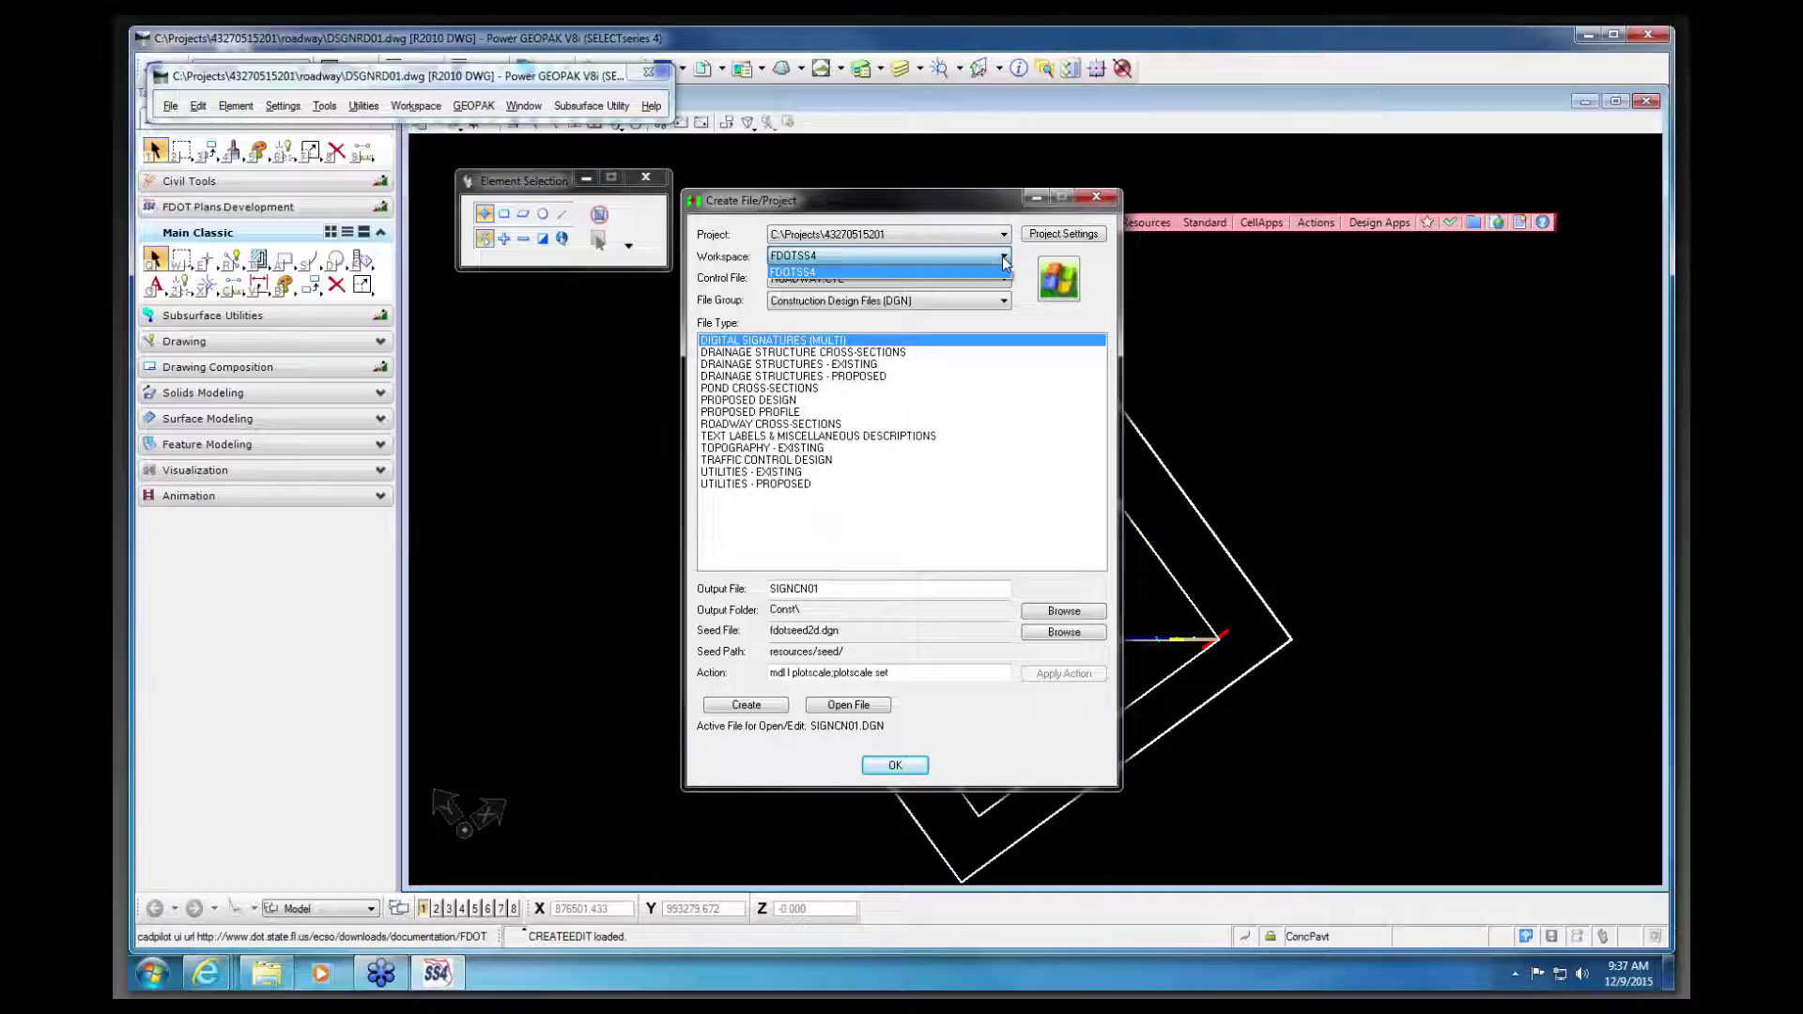
pyautogui.click(1002, 257)
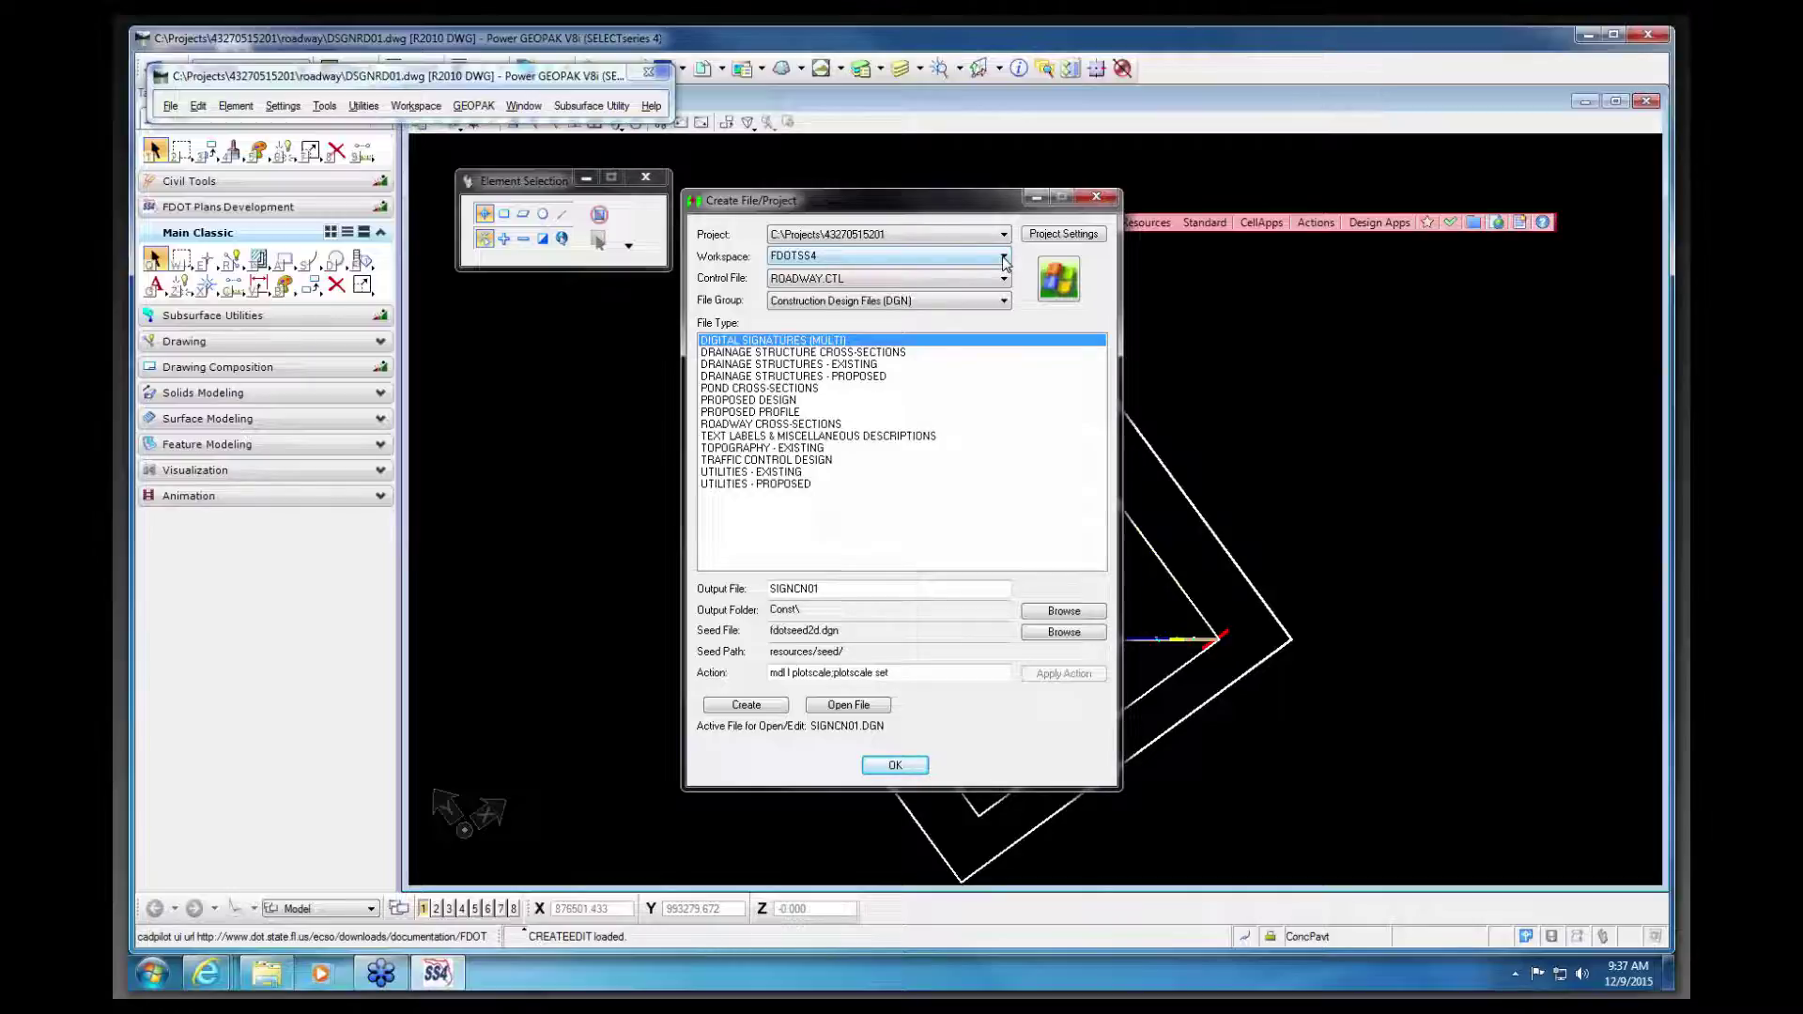
pyautogui.click(1004, 277)
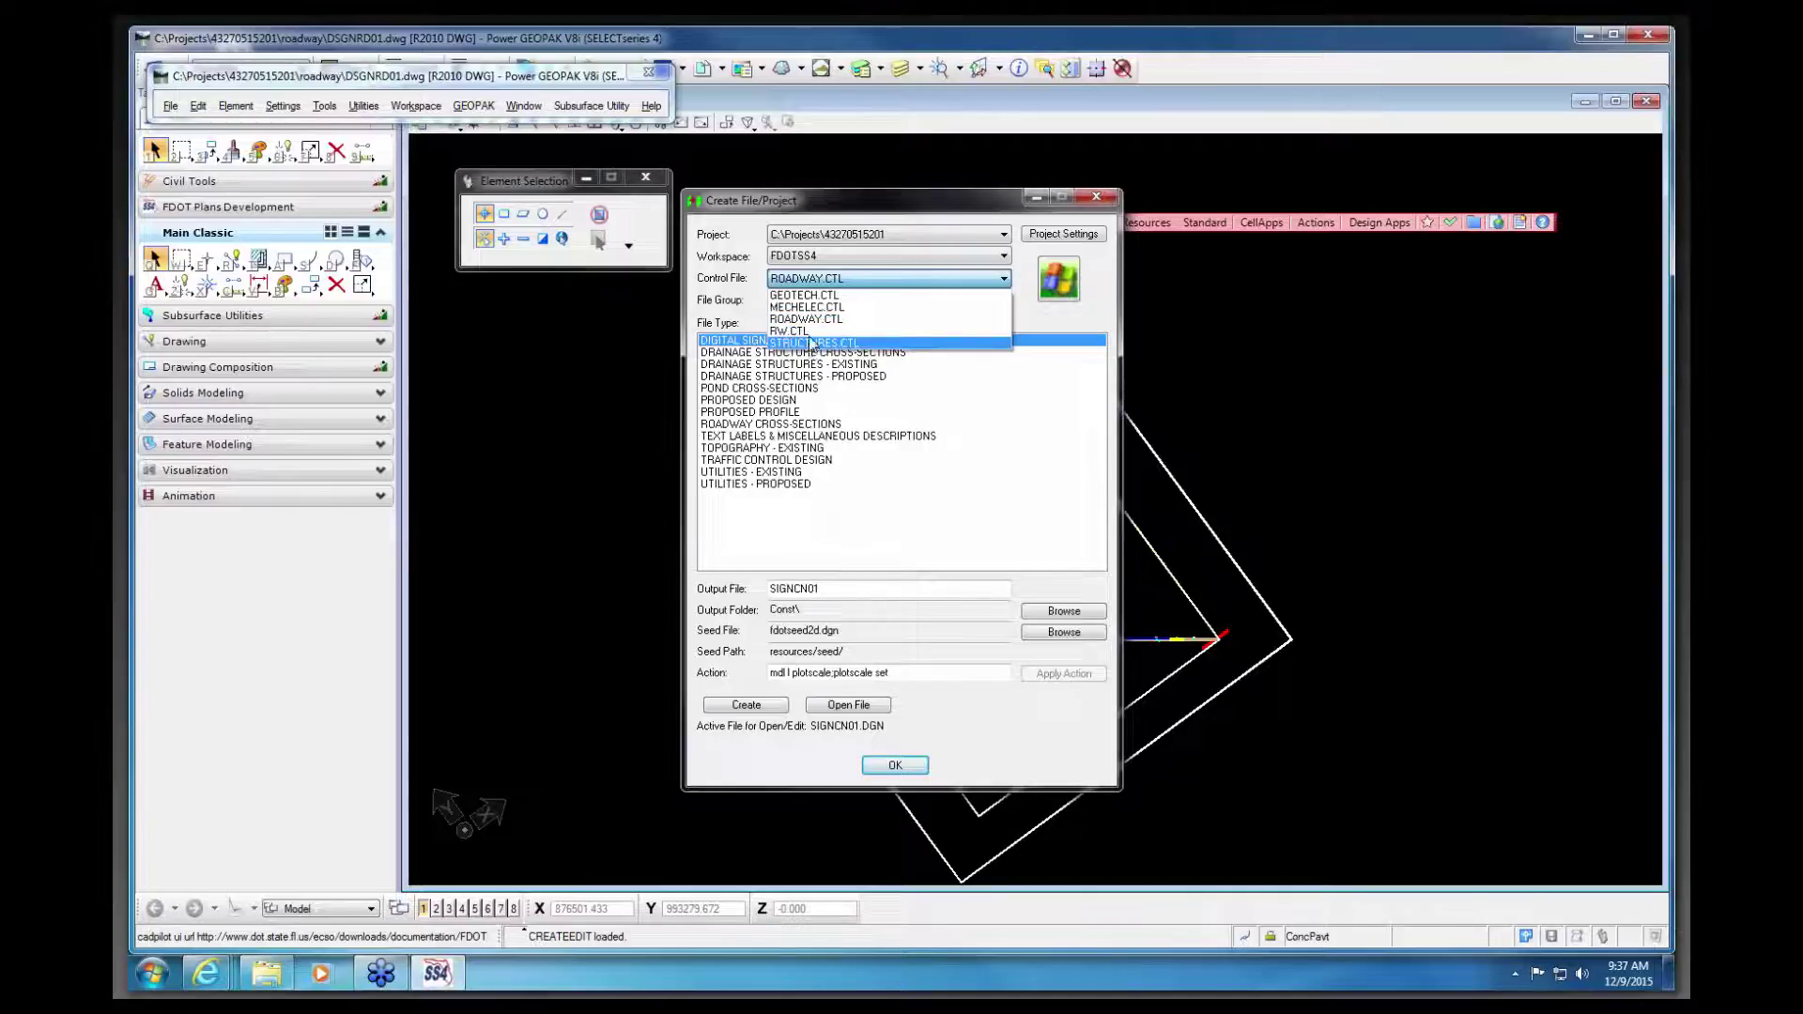
pyautogui.click(806, 318)
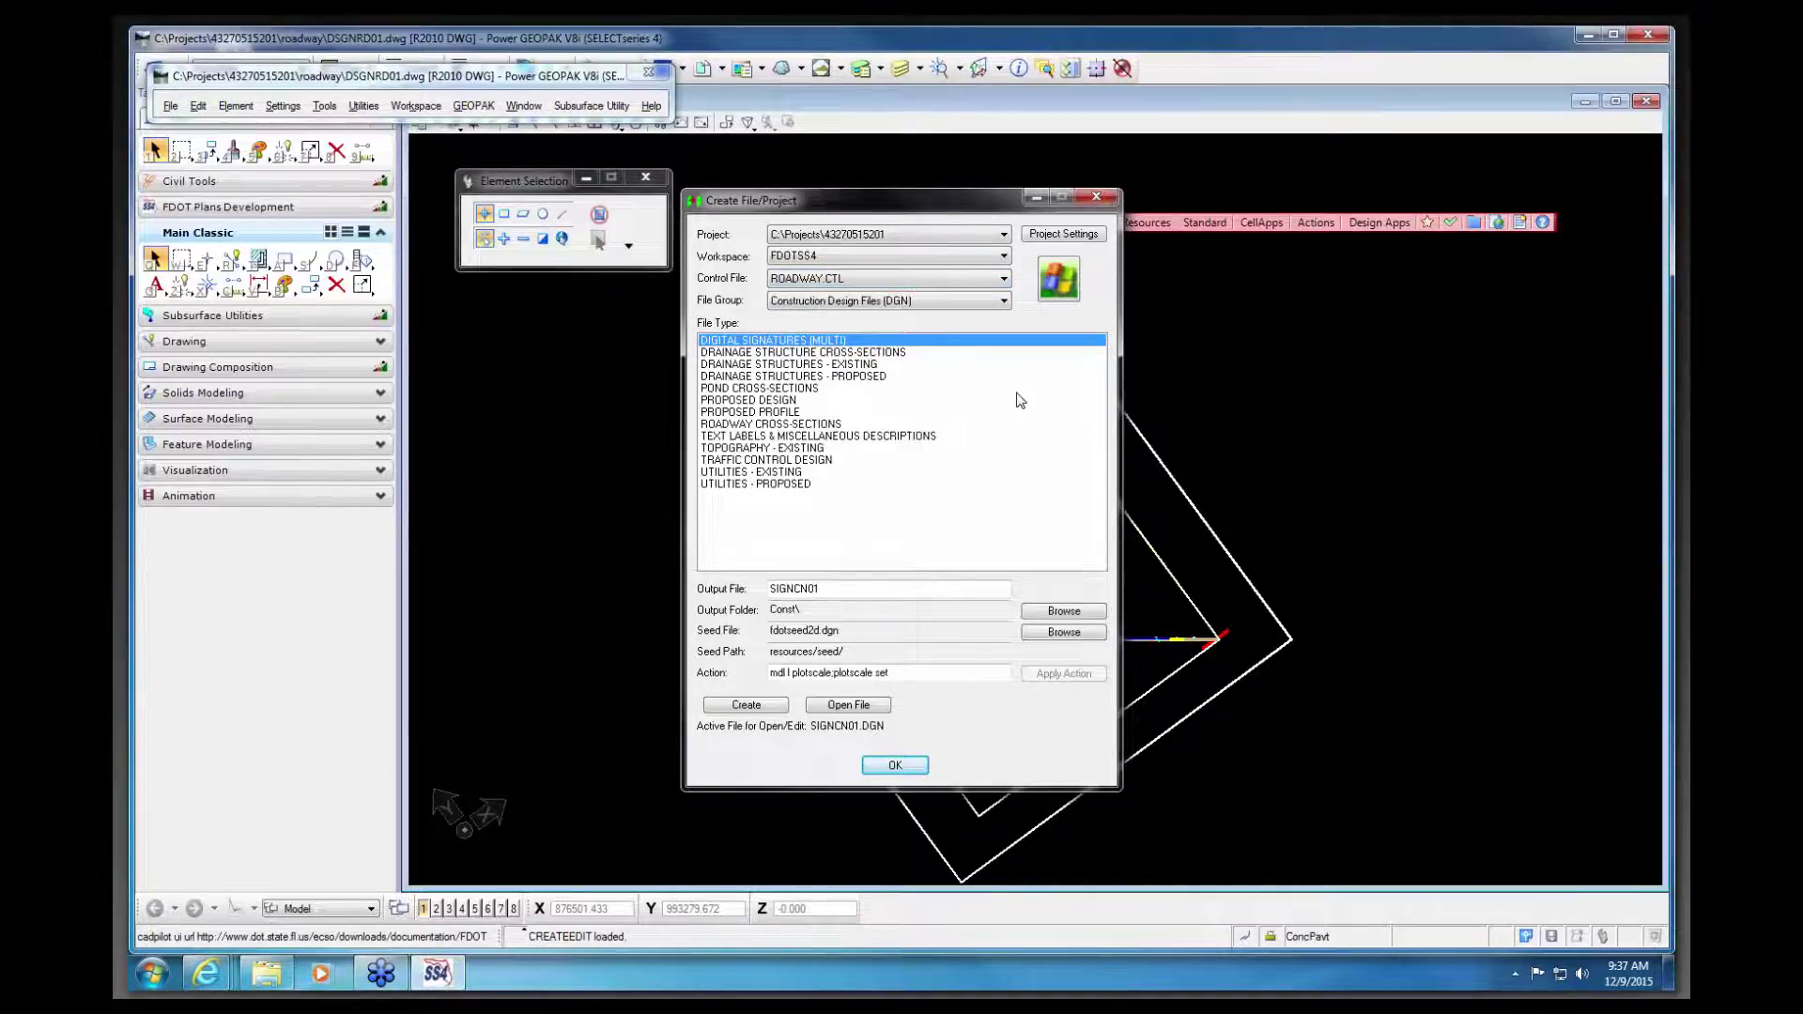
# Step: Choose Roadway Design Files (DGN) and PROPOSED DESIGN, and select the output name for DSGNRD06
pyautogui.click(1004, 300)
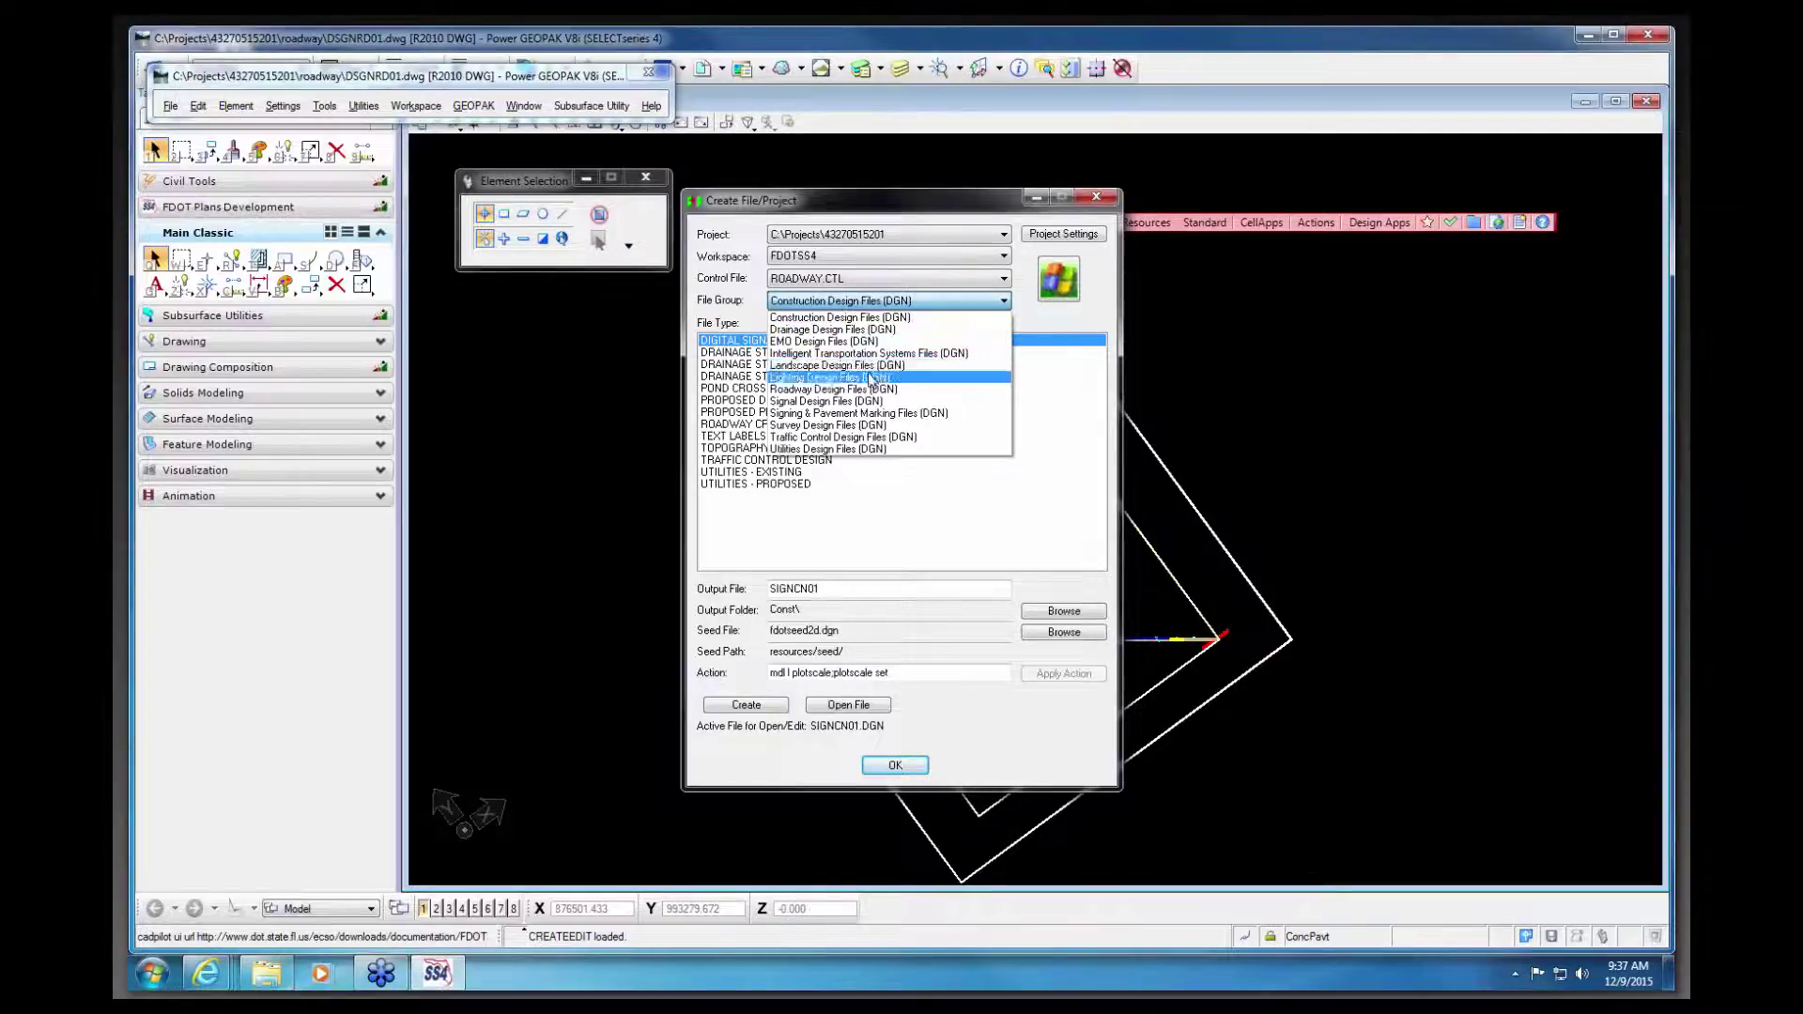
pyautogui.click(915, 389)
pyautogui.scroll(-10, 846, 508)
pyautogui.click(737, 485)
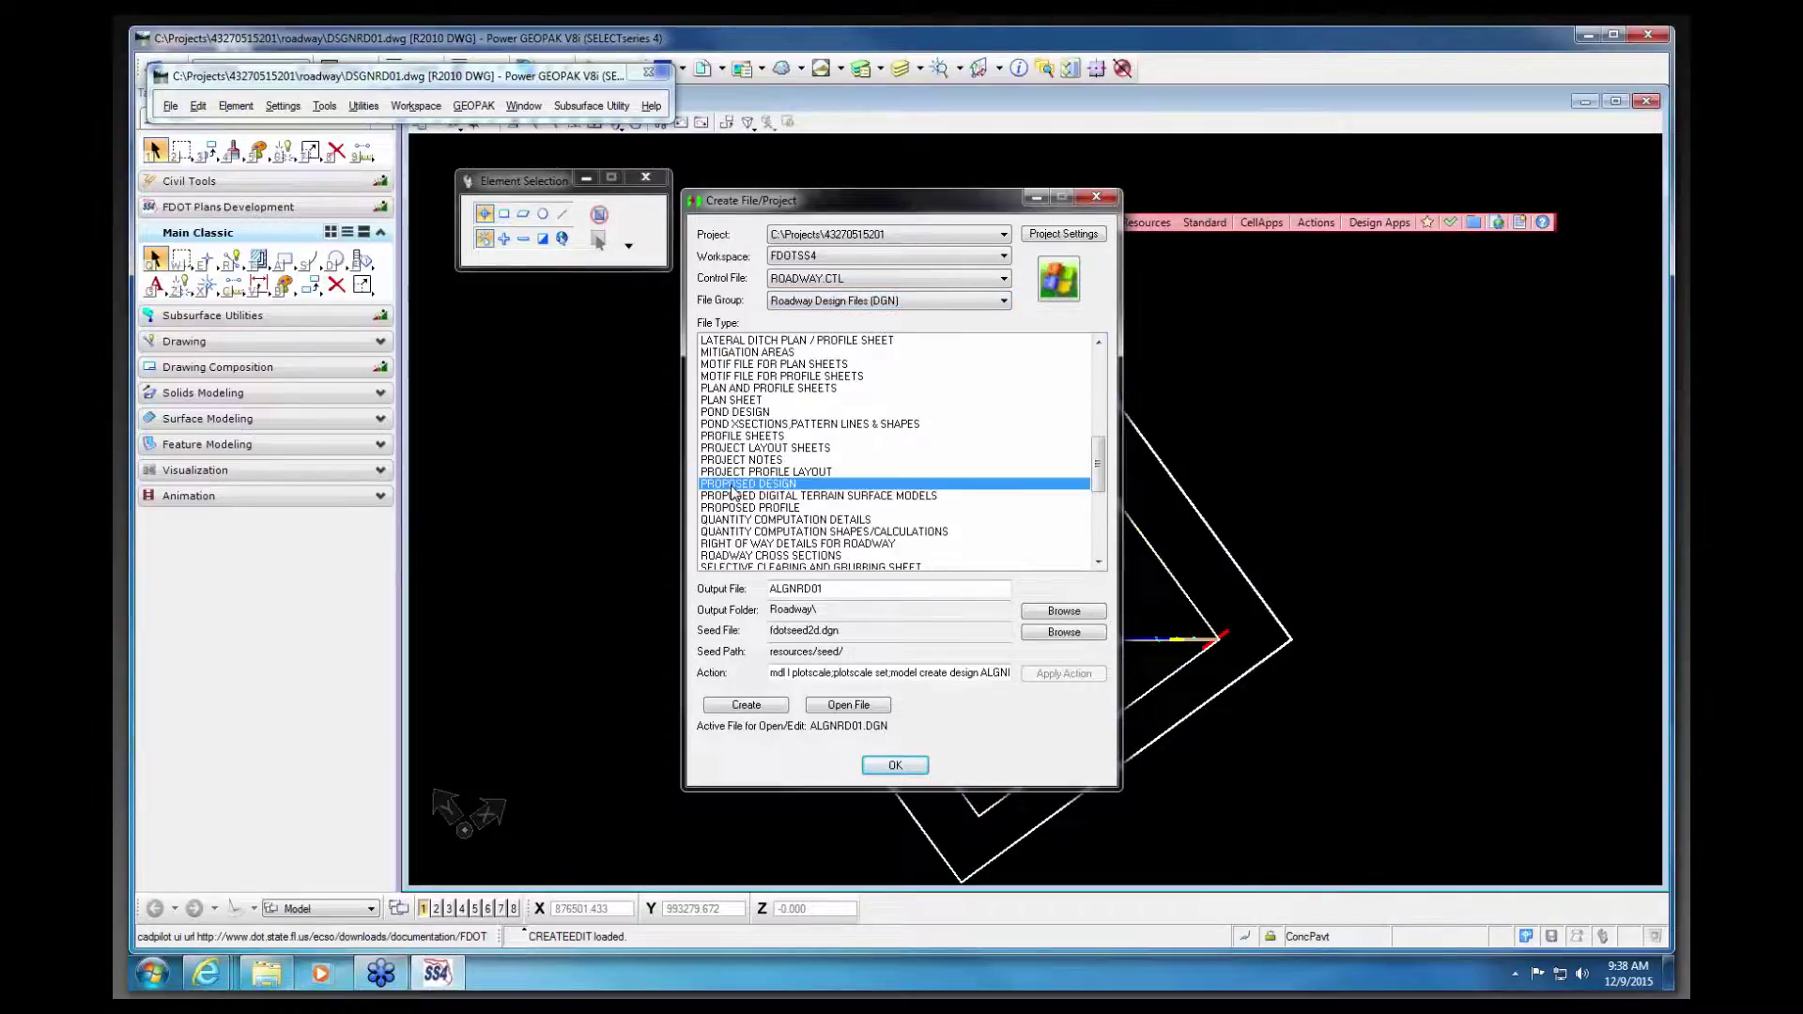
pyautogui.moveTo(848, 586)
pyautogui.mouseDown()
pyautogui.moveTo(761, 593)
pyautogui.moveTo(818, 590)
pyautogui.mouseUp()
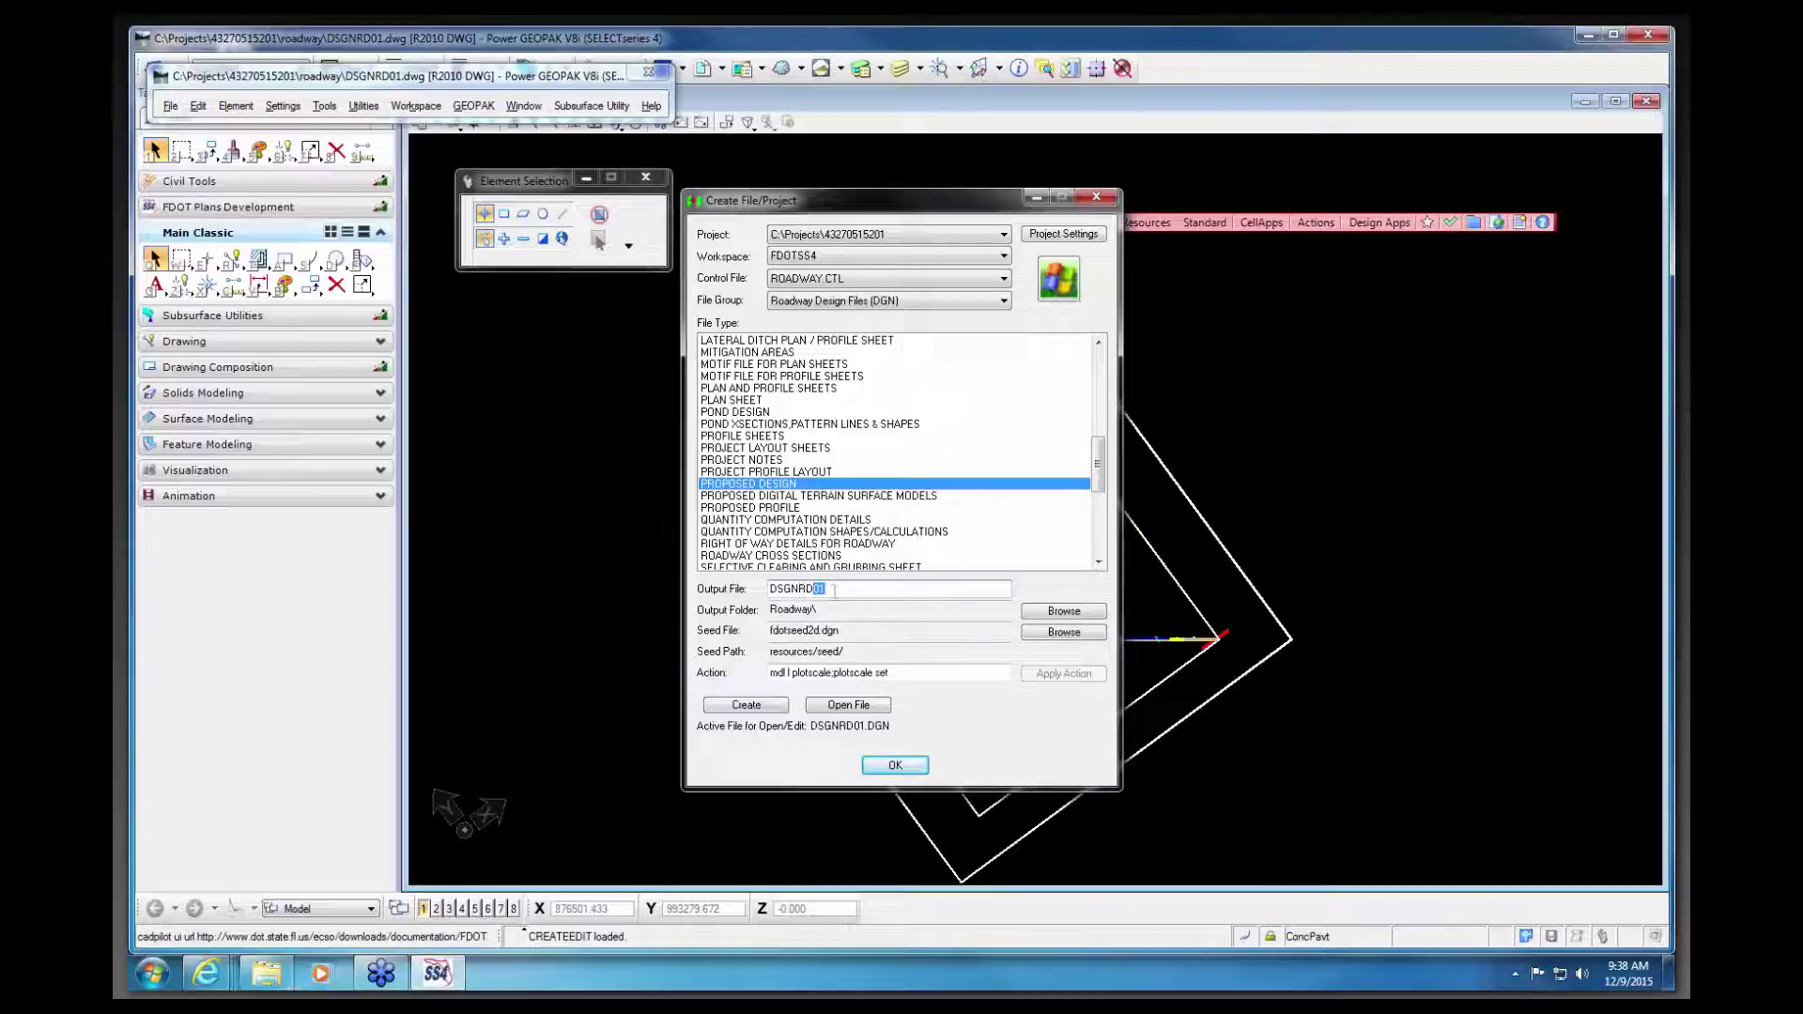
pyautogui.write('0')
pyautogui.click(832, 612)
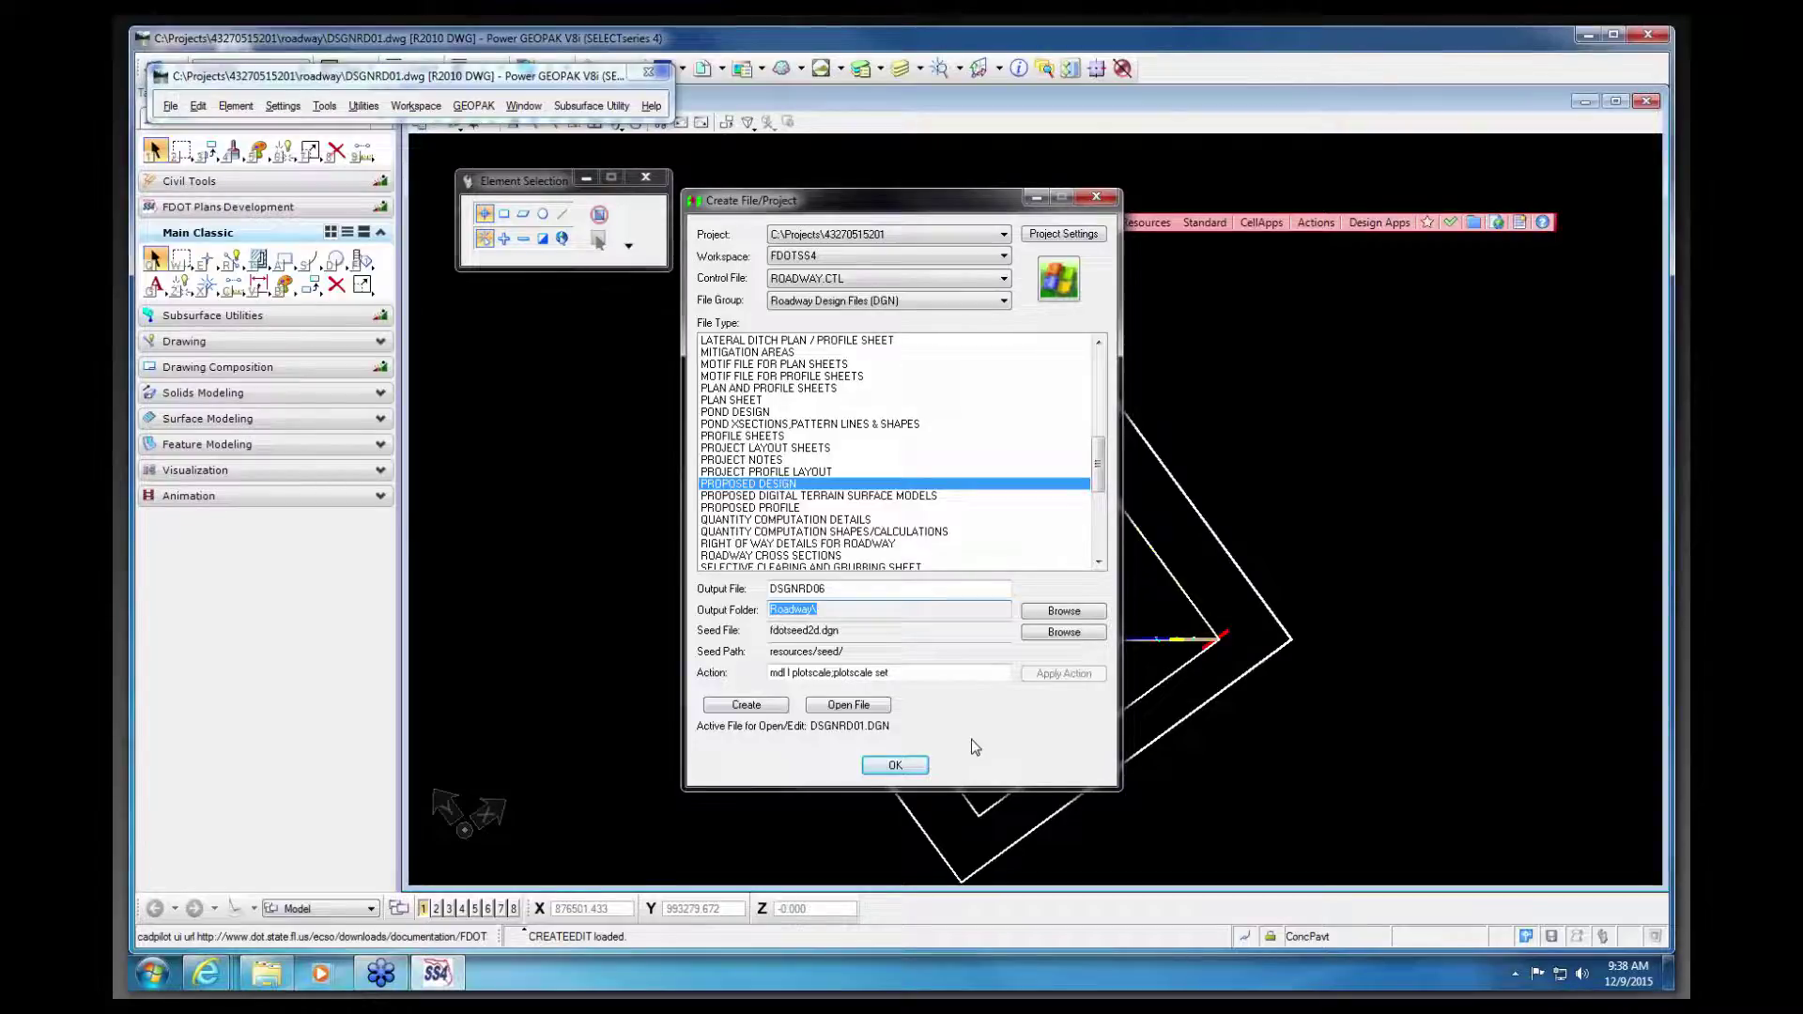
pyautogui.press('Tab')
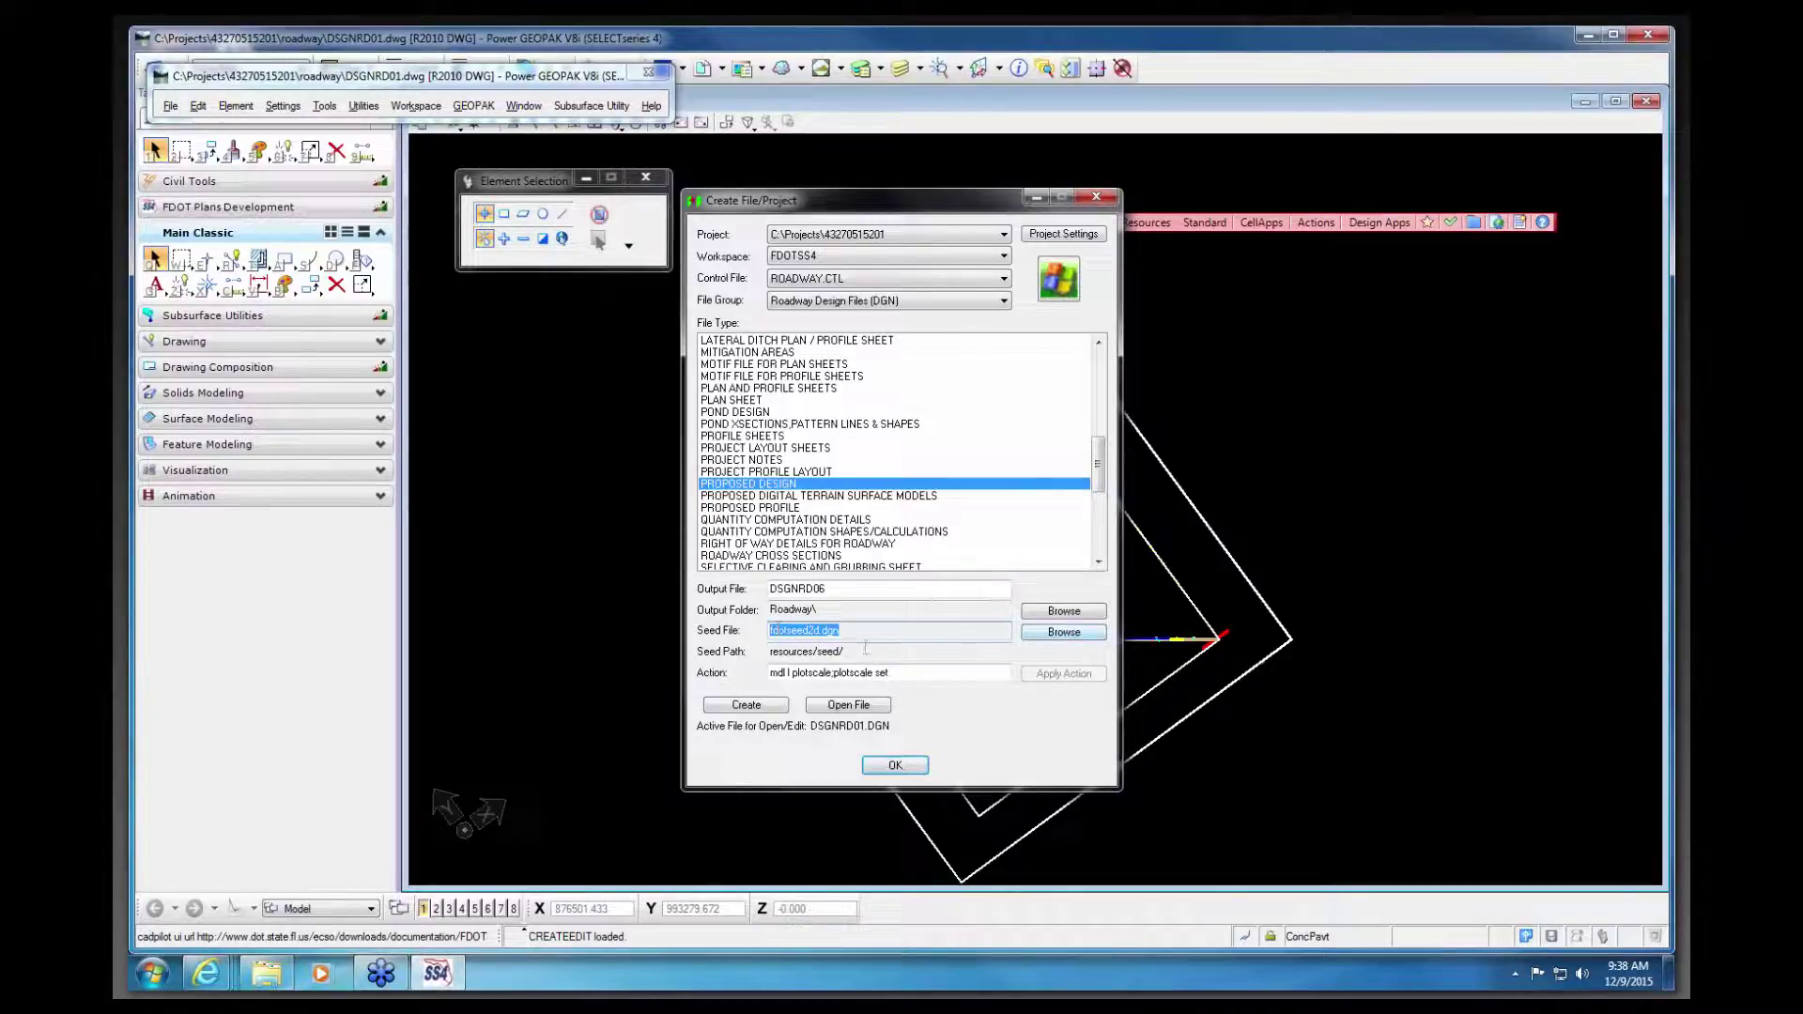
pyautogui.moveTo(845, 651); pyautogui.dragTo(763, 662)
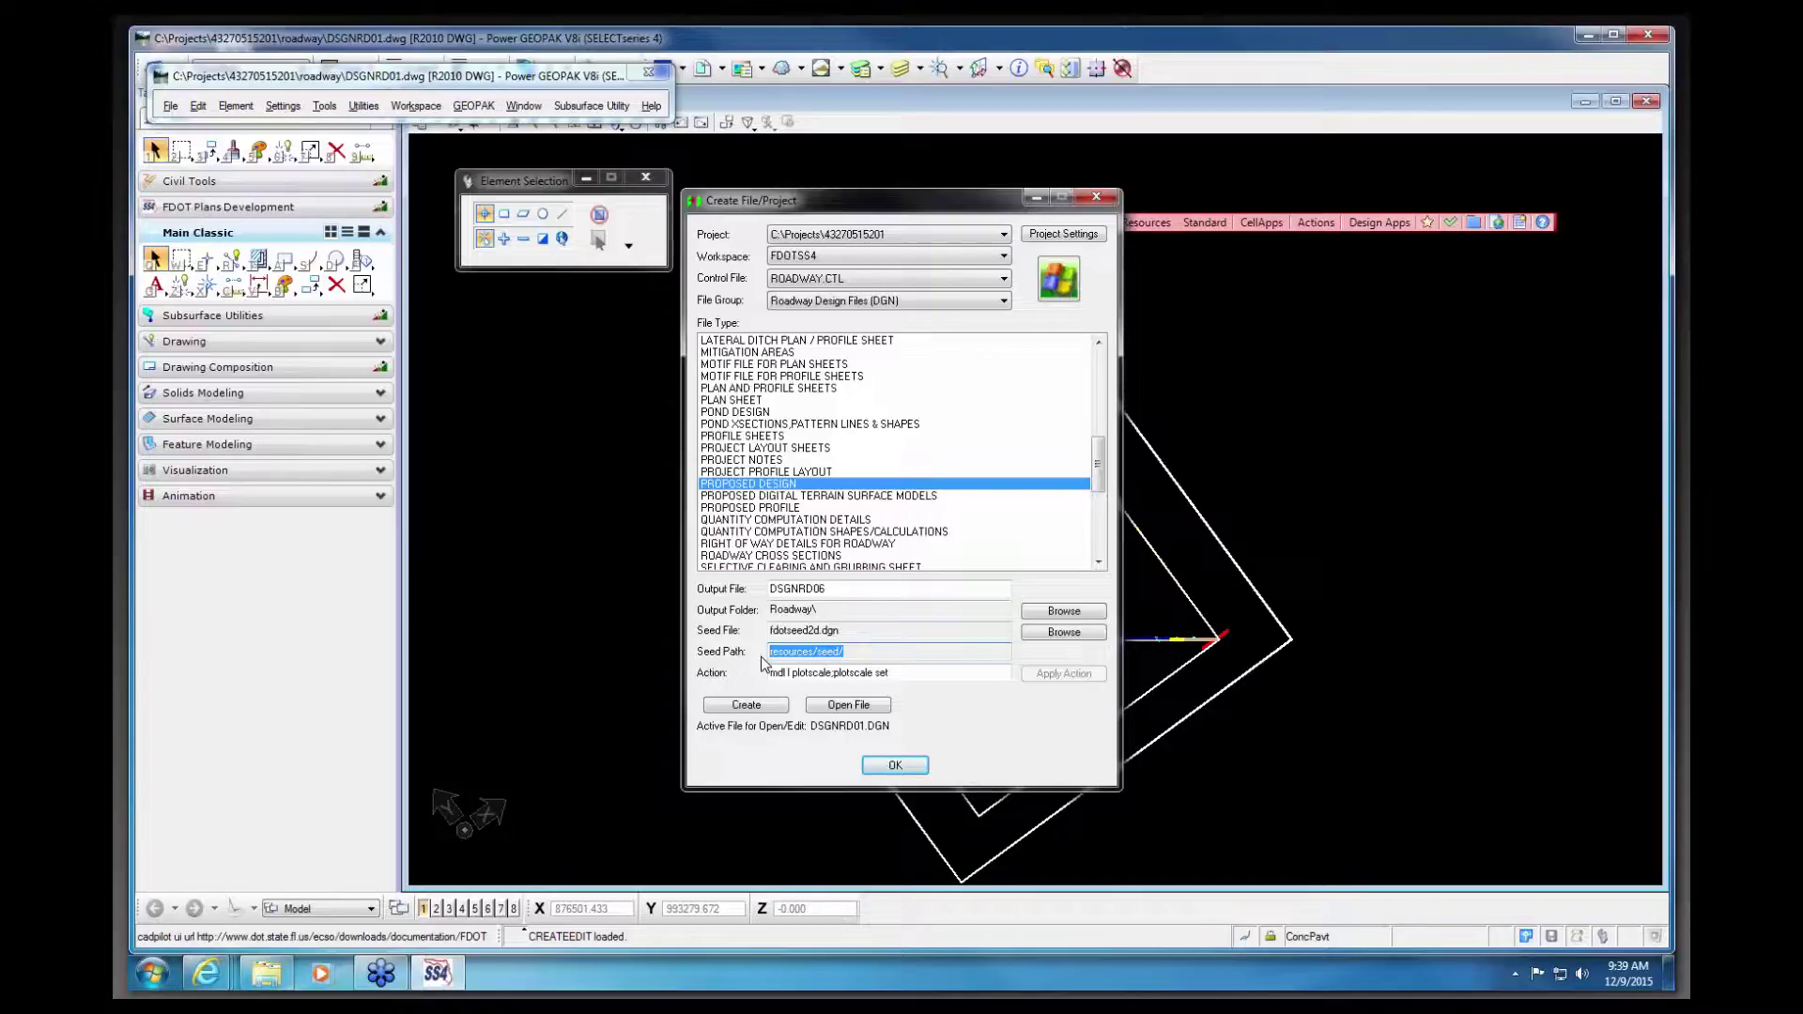
pyautogui.moveTo(894, 673); pyautogui.dragTo(762, 673)
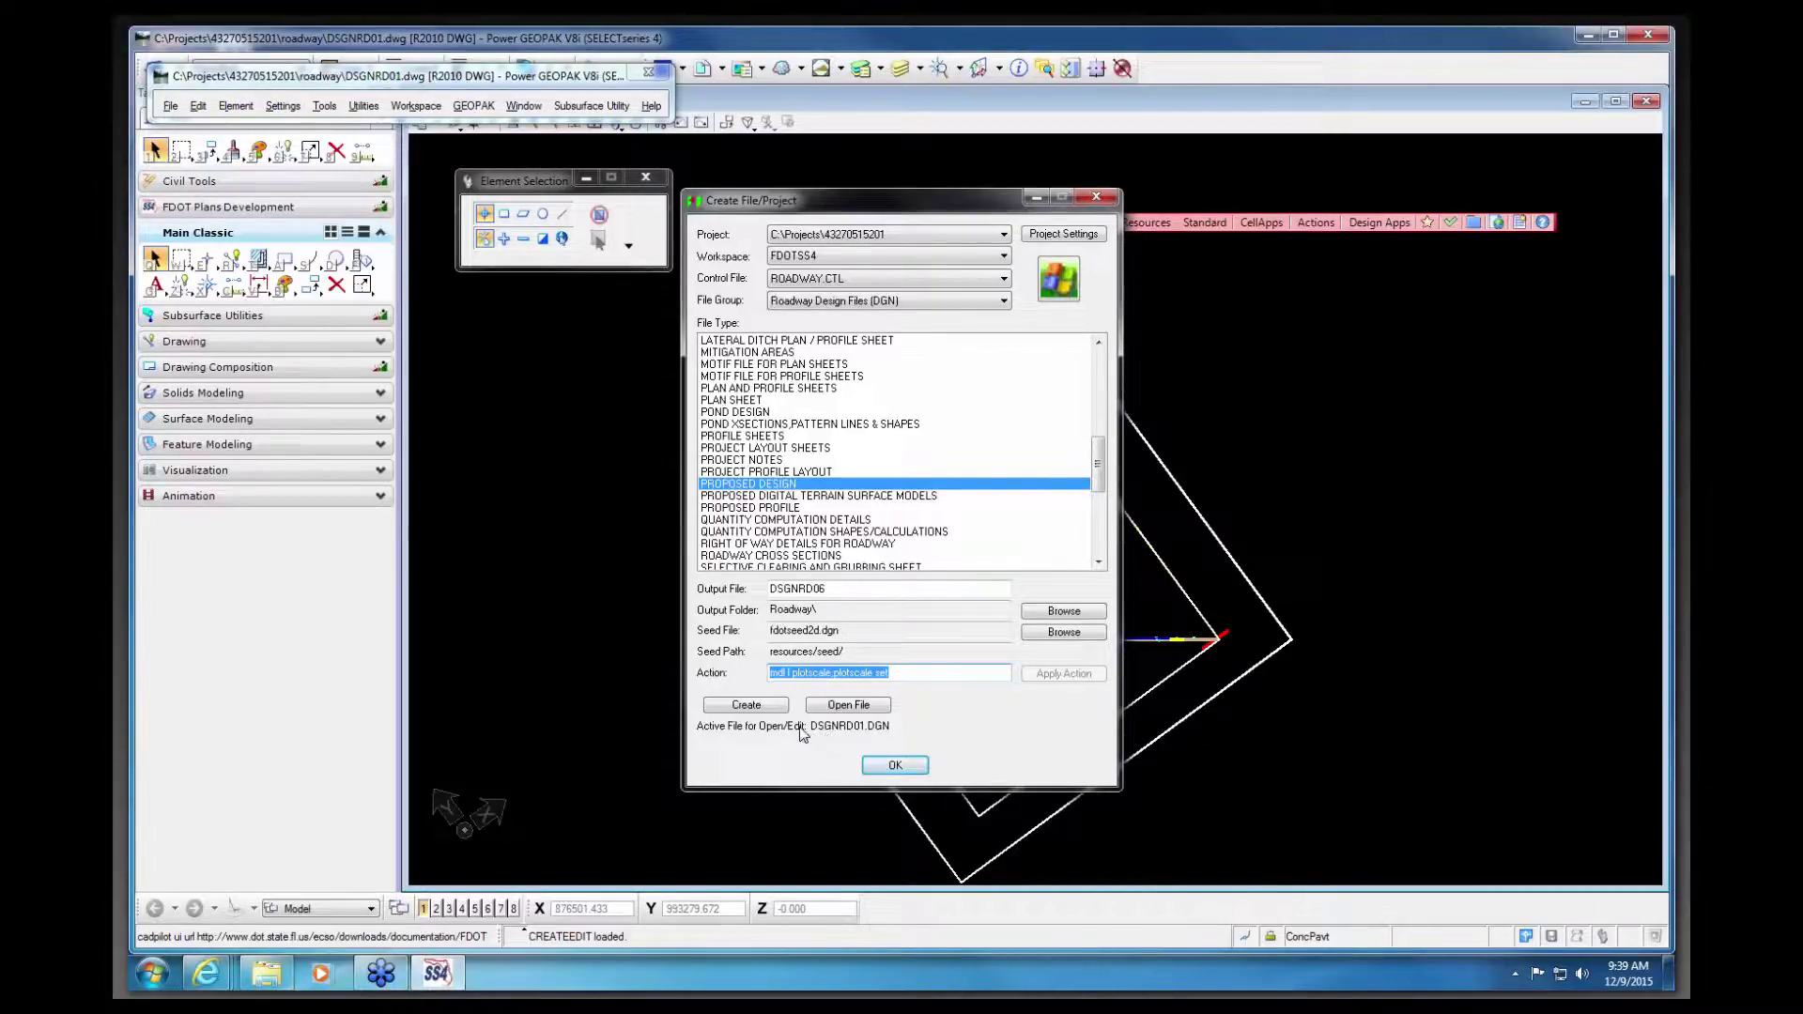
# Step: Create DSGNRD06.DGN in the Roadway folder, acknowledge the confirmation, and open it
pyautogui.click(747, 706)
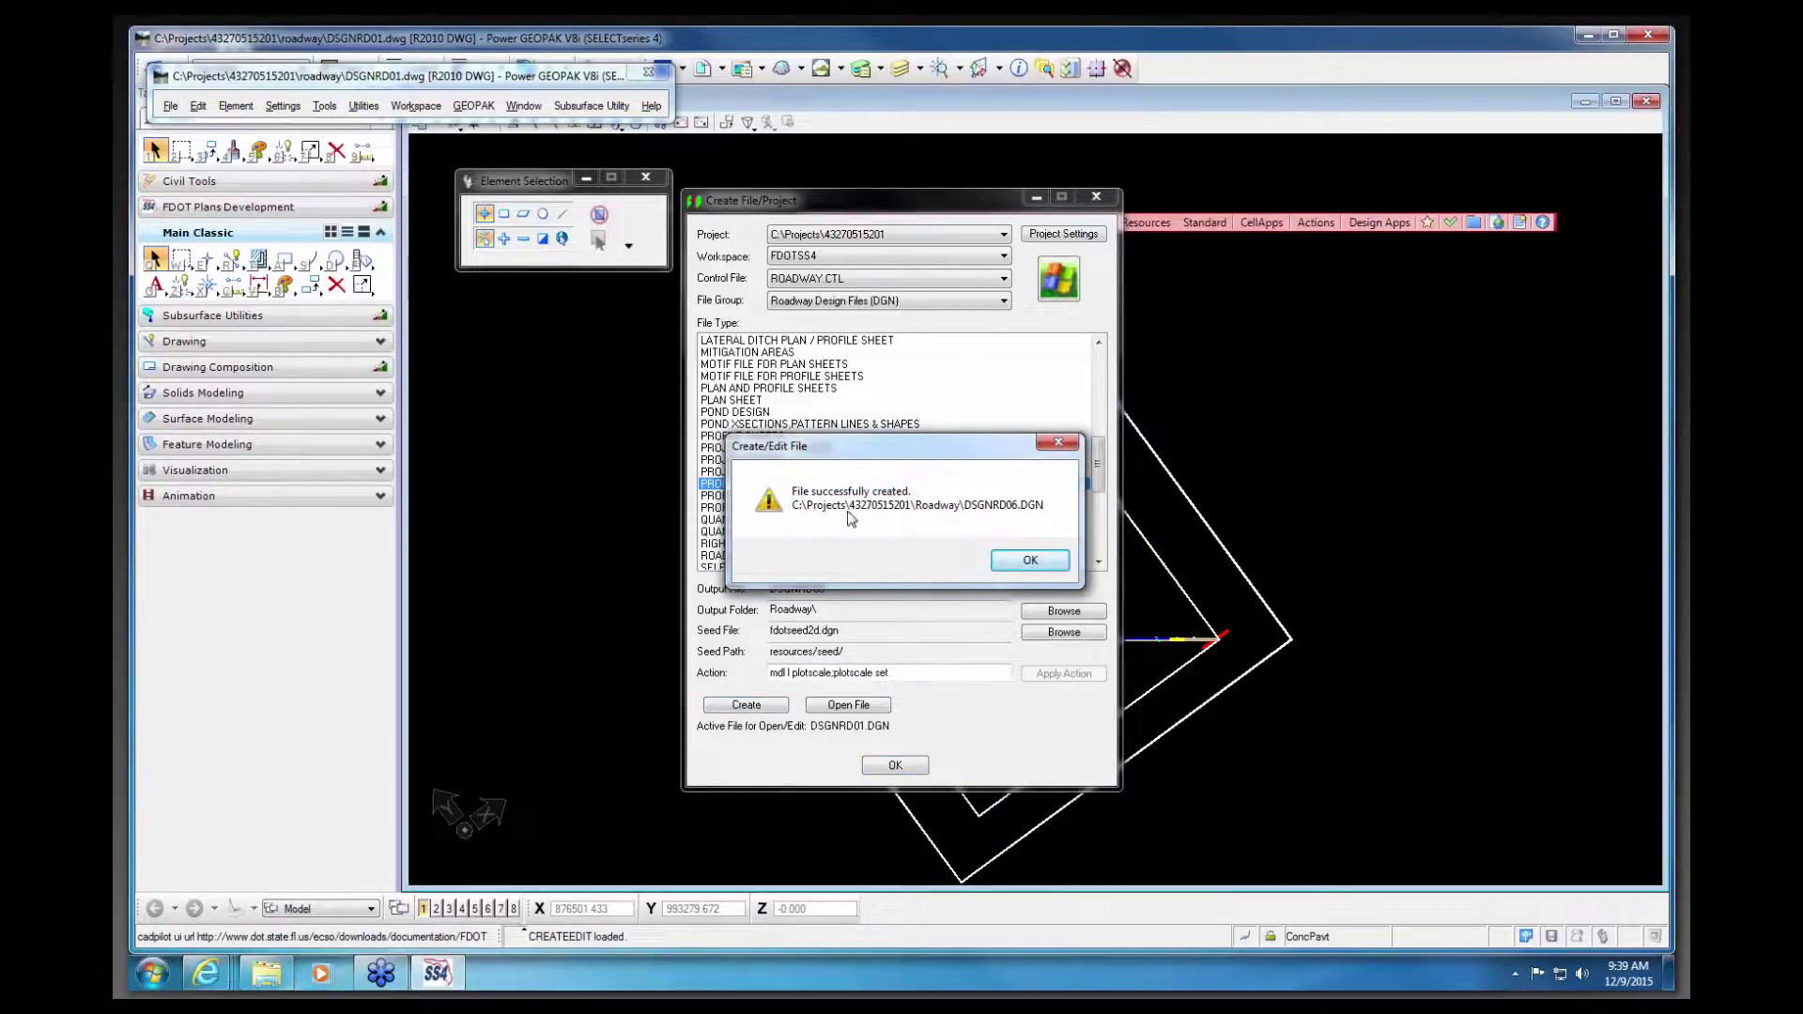
pyautogui.click(1031, 561)
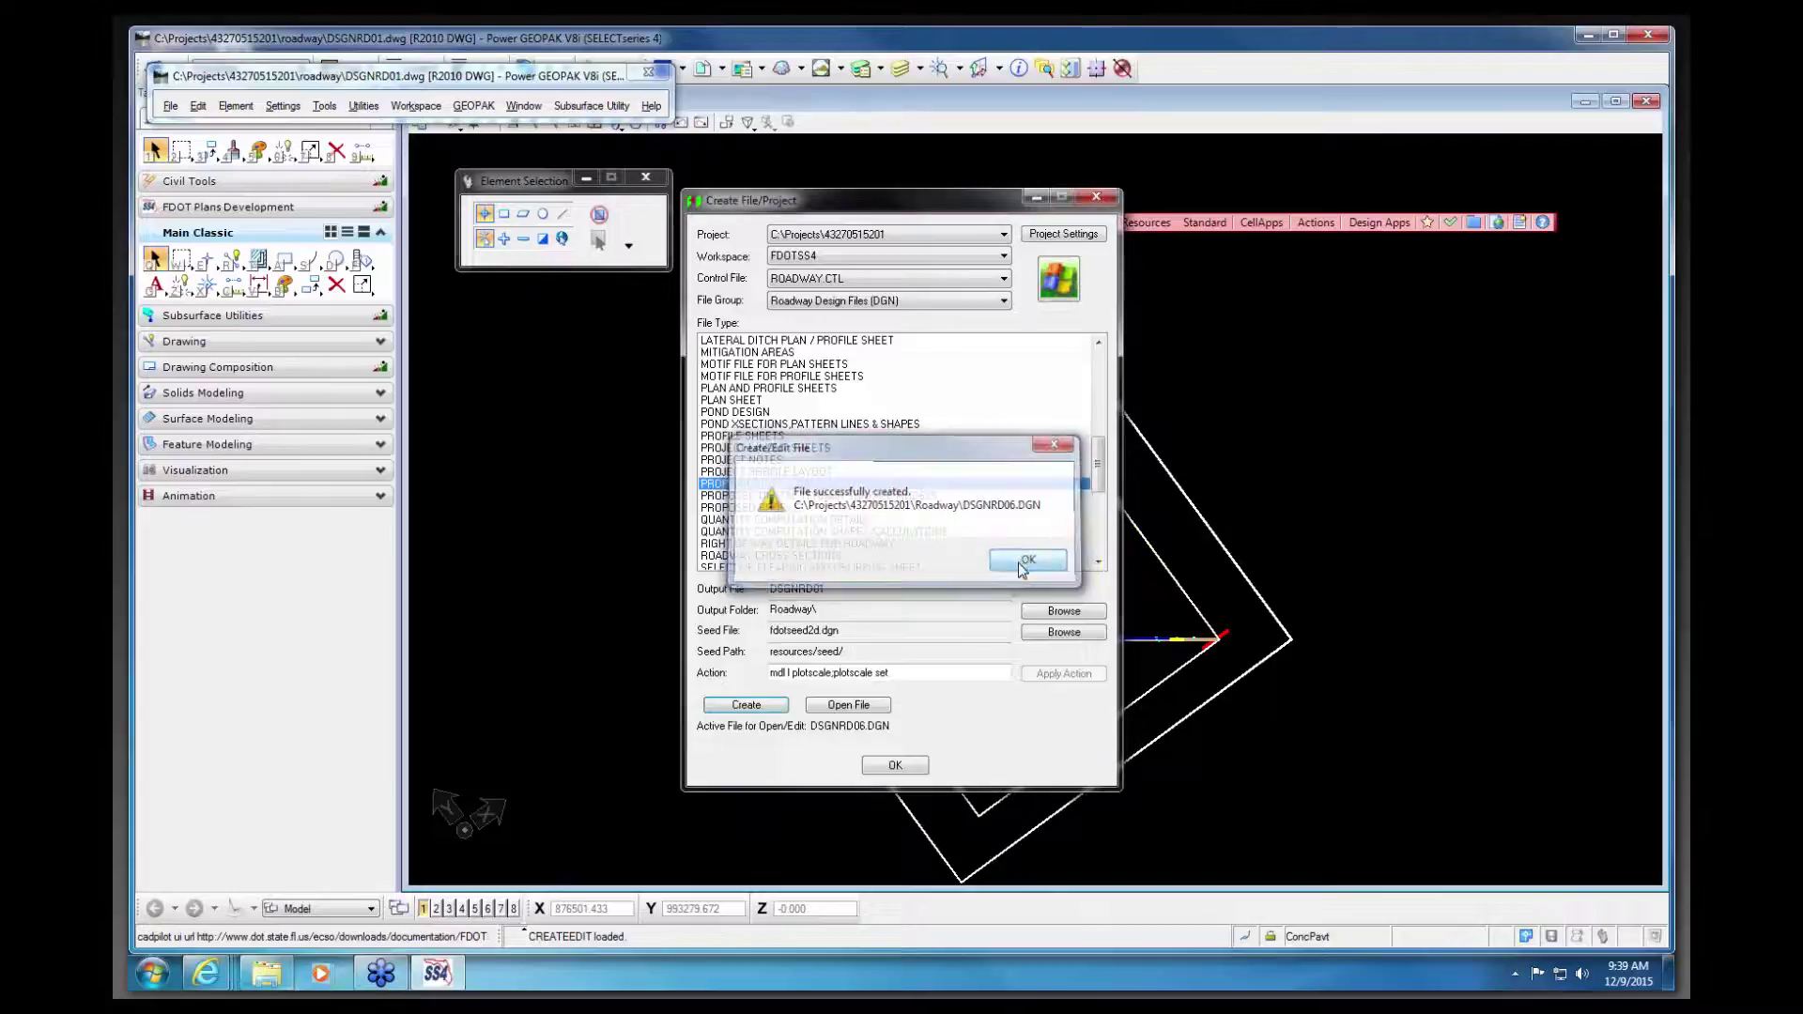
pyautogui.click(869, 713)
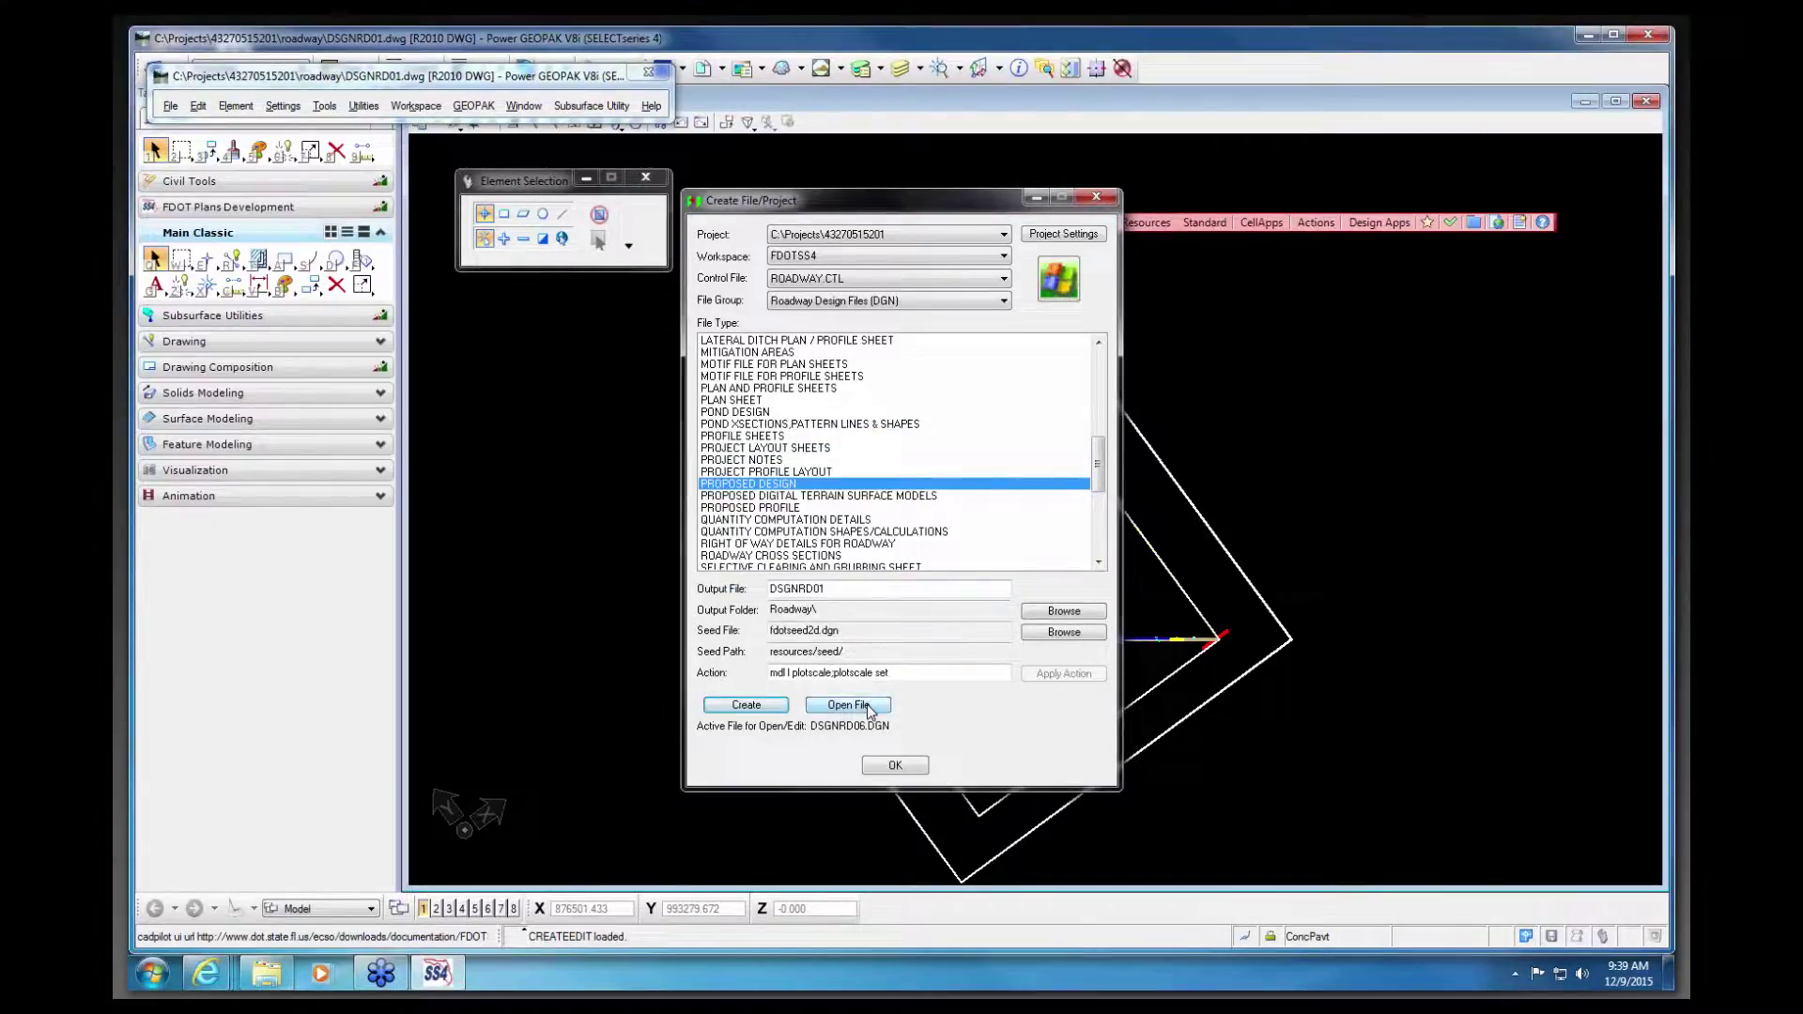